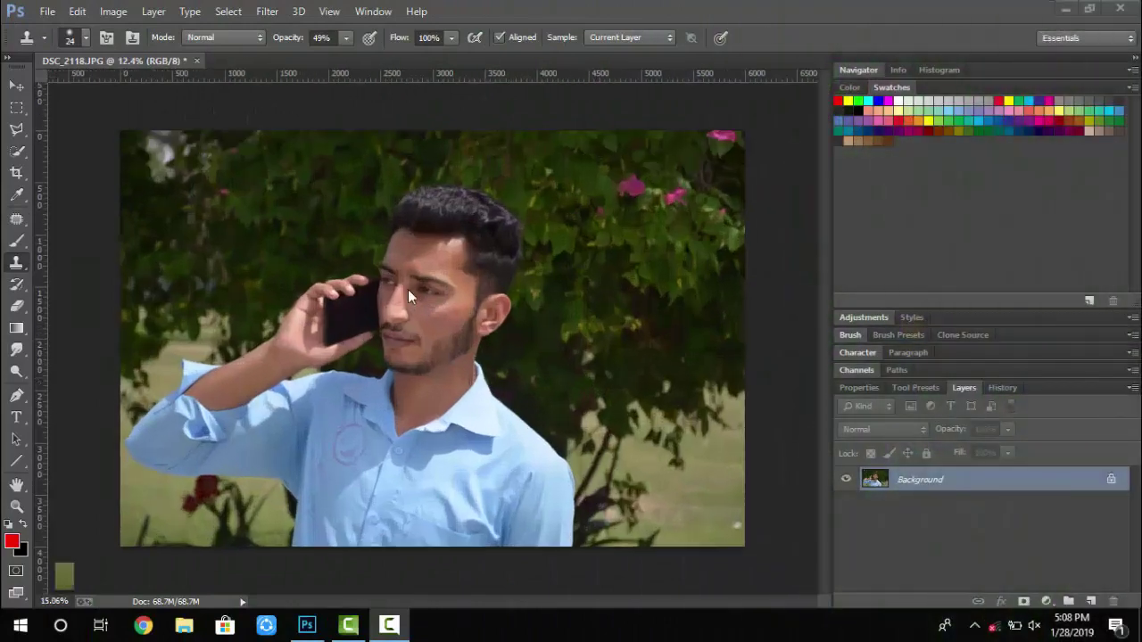
Select the man's light blue shirt with the Quick Selection tool, including the shoulder and collar
click(16, 152)
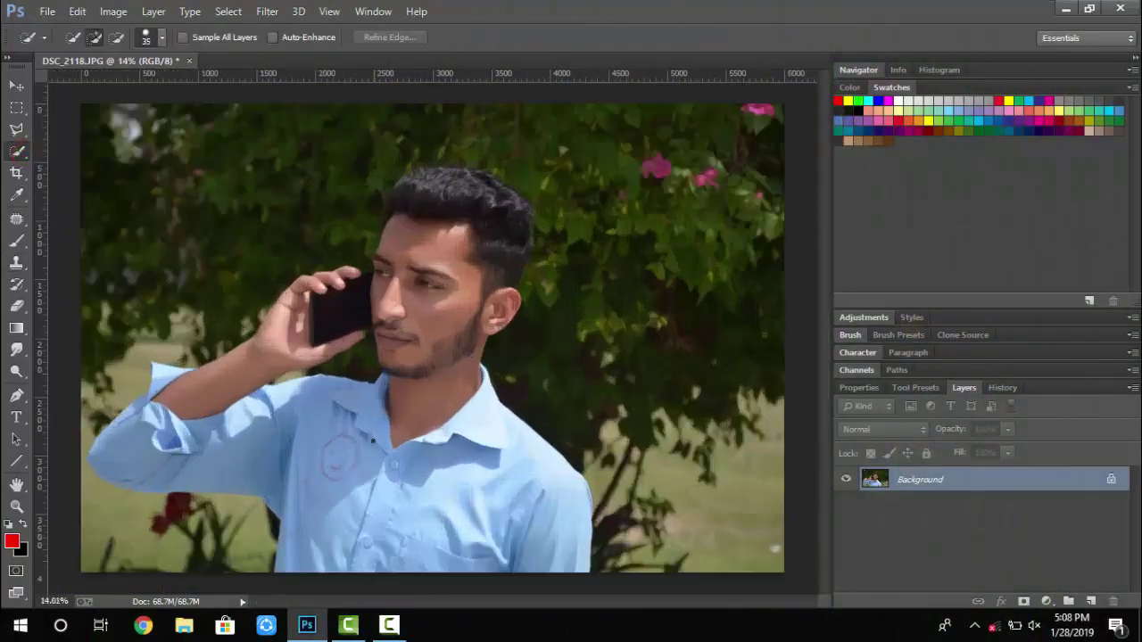
scroll(373, 441, up, 1)
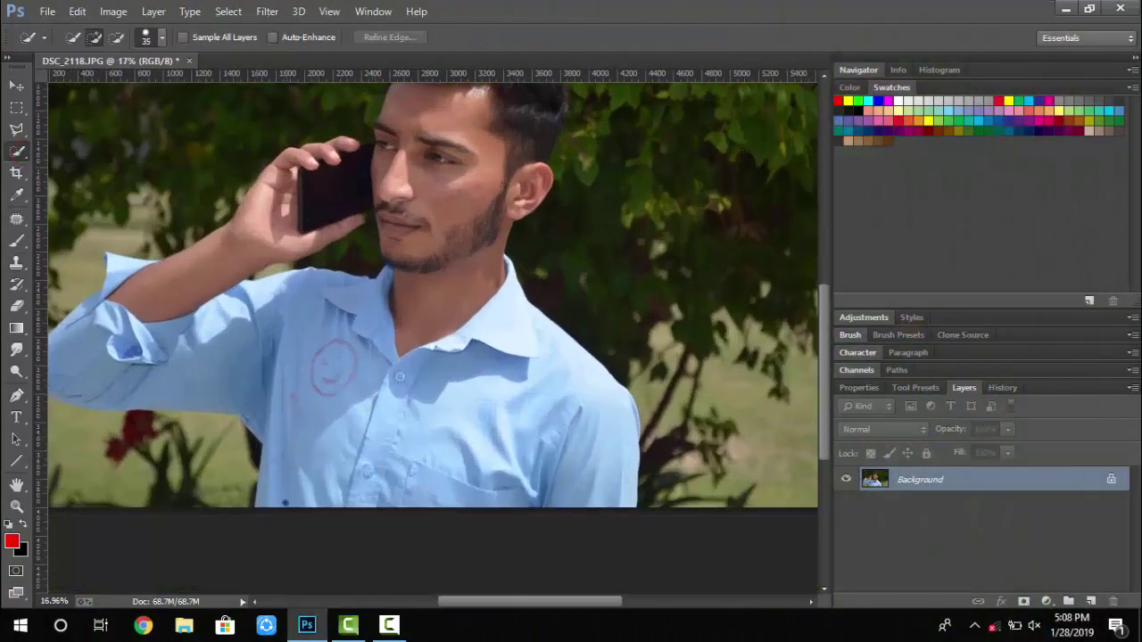
drag(410, 454, 568, 459)
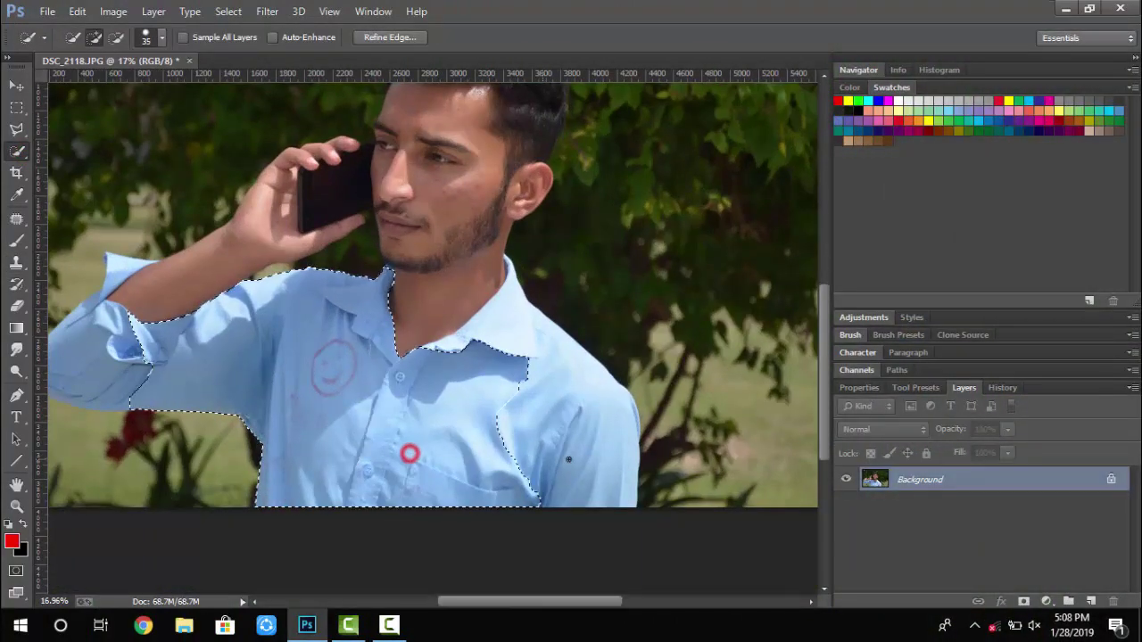
click(473, 327)
Extend the selection over the man's neck, face, ear and hair
scroll(474, 327, up, 3)
mouse_move(410, 425)
mouse_down()
mouse_move(446, 217)
mouse_move(460, 190)
mouse_up()
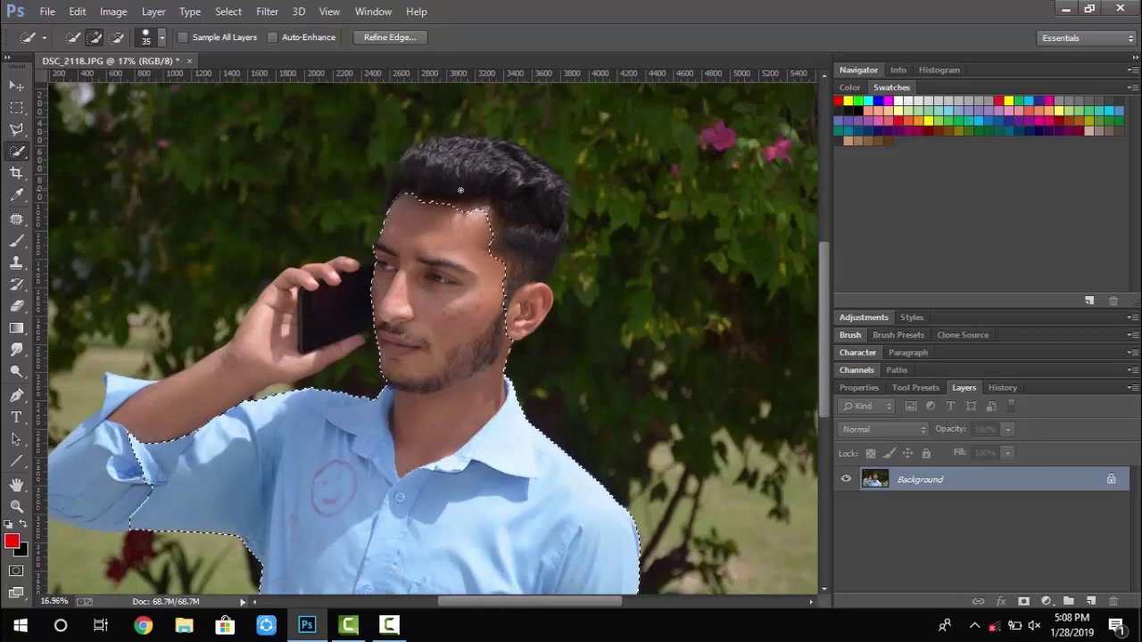
scroll(518, 322, up, 3)
drag(497, 340, 544, 279)
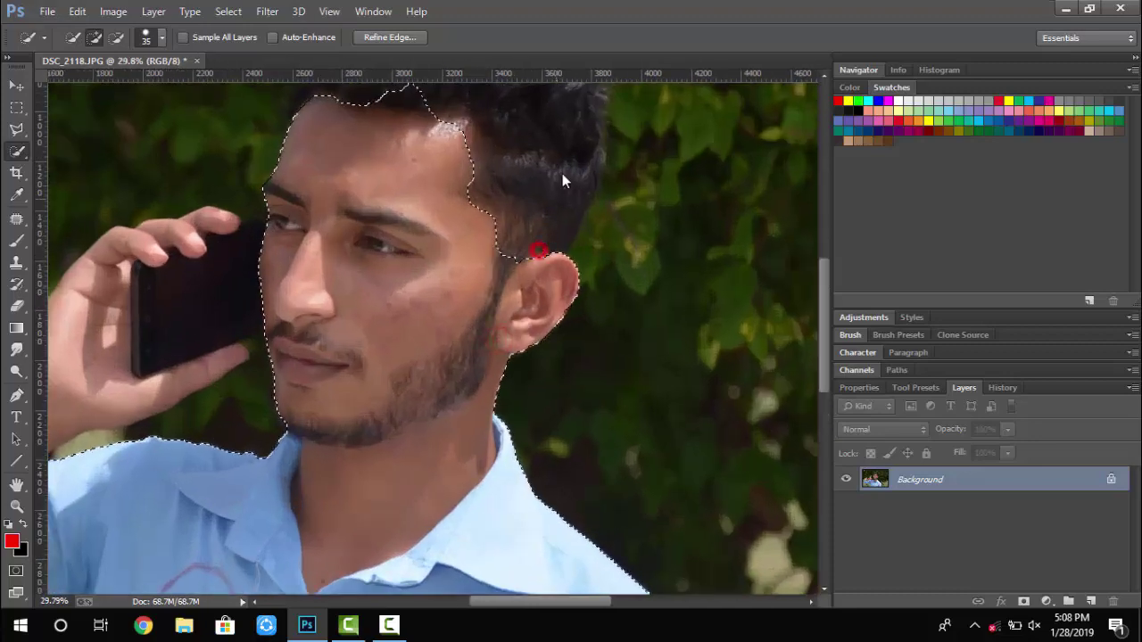
drag(562, 174, 508, 229)
scroll(508, 230, up, 3)
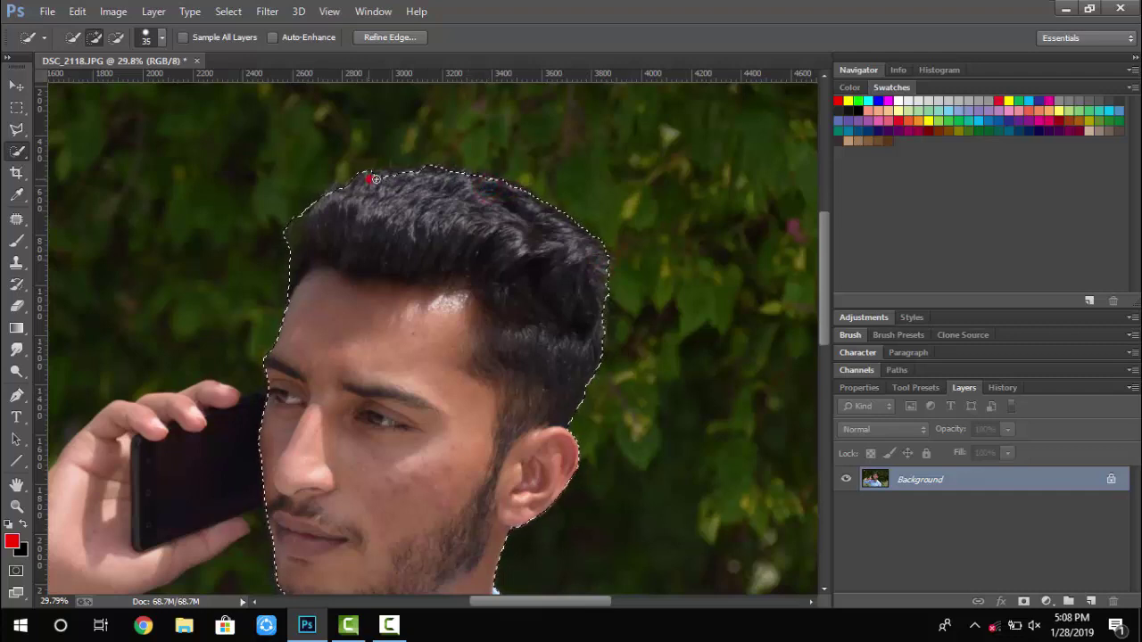
Refine the selection edge around the front of the hair above the forehead, excluding the background foliage
scroll(300, 235, up, 2)
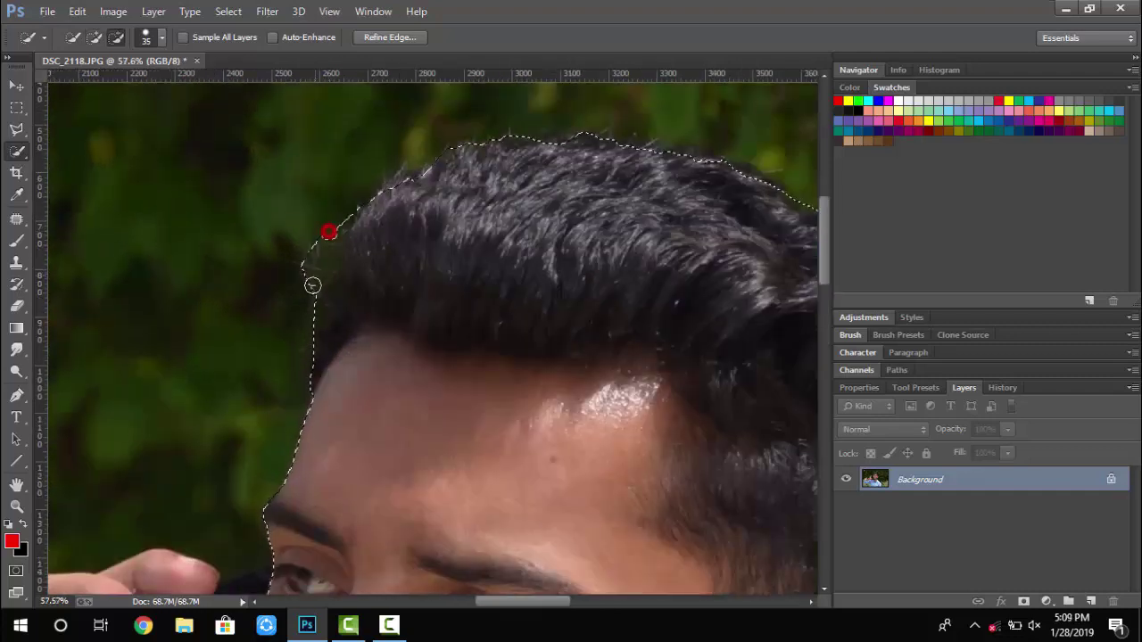
drag(339, 241, 323, 294)
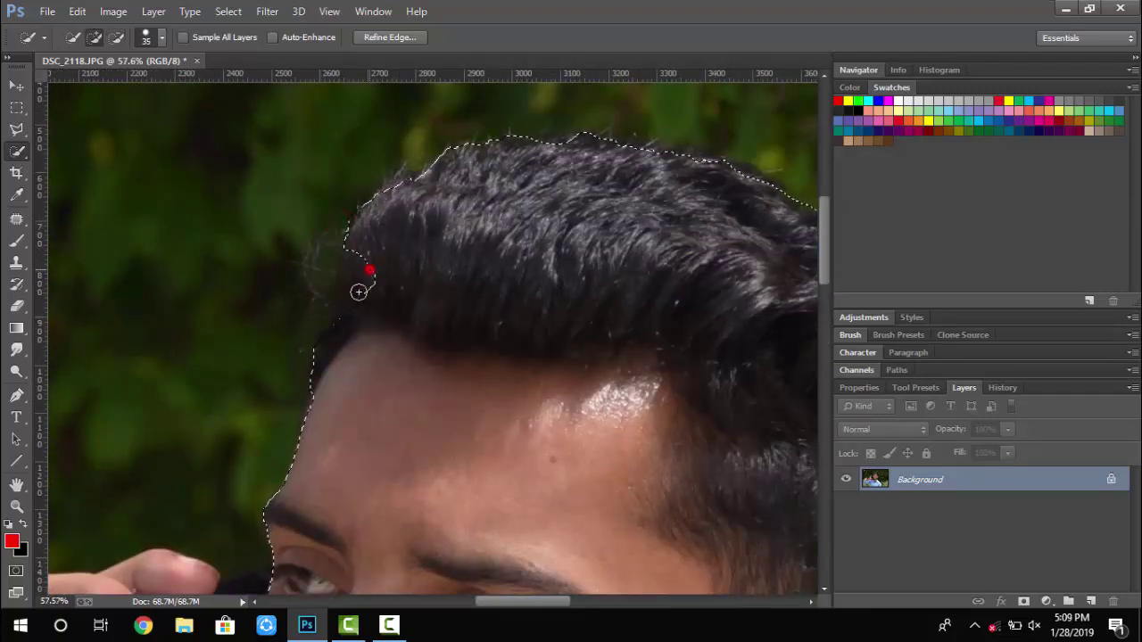
click(343, 313)
scroll(351, 308, down, 3)
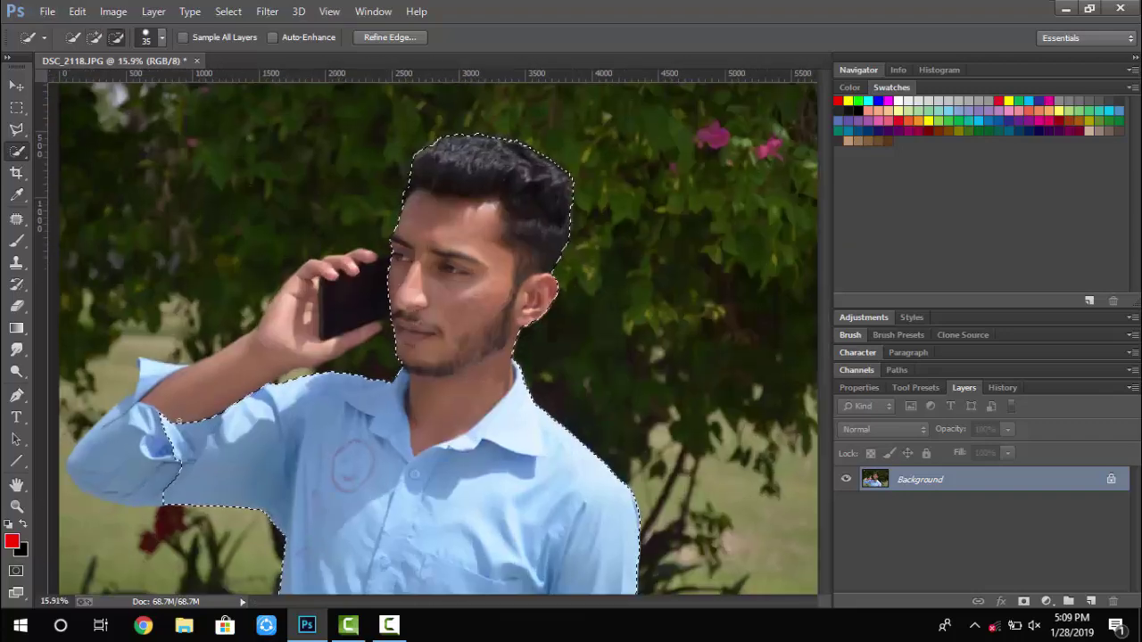
Add the rolled sleeve, raised forearm, hand and phone to the selection
scroll(110, 435, up, 1)
mouse_move(169, 515)
mouse_down()
mouse_move(138, 452)
mouse_move(250, 419)
mouse_move(402, 308)
mouse_move(467, 326)
mouse_up()
scroll(139, 453, up, 1)
click(115, 471)
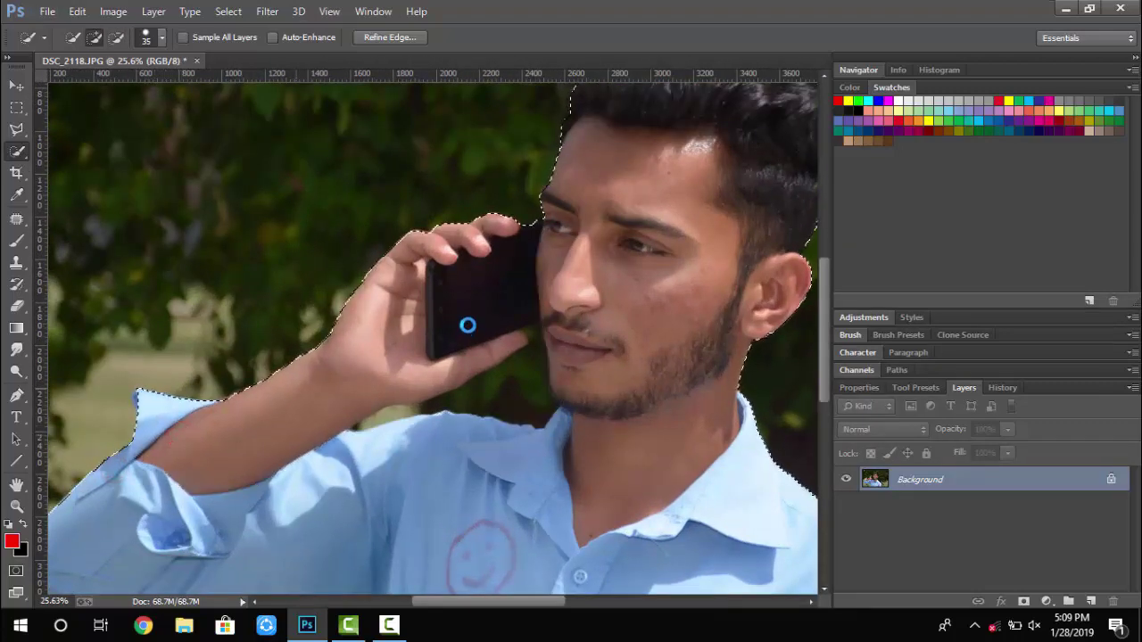
Subtract the background gap between the hand, chin and shoulder from the selection
scroll(467, 327, down, 3)
scroll(450, 323, up, 4)
drag(265, 364, 265, 370)
alt+click(262, 344)
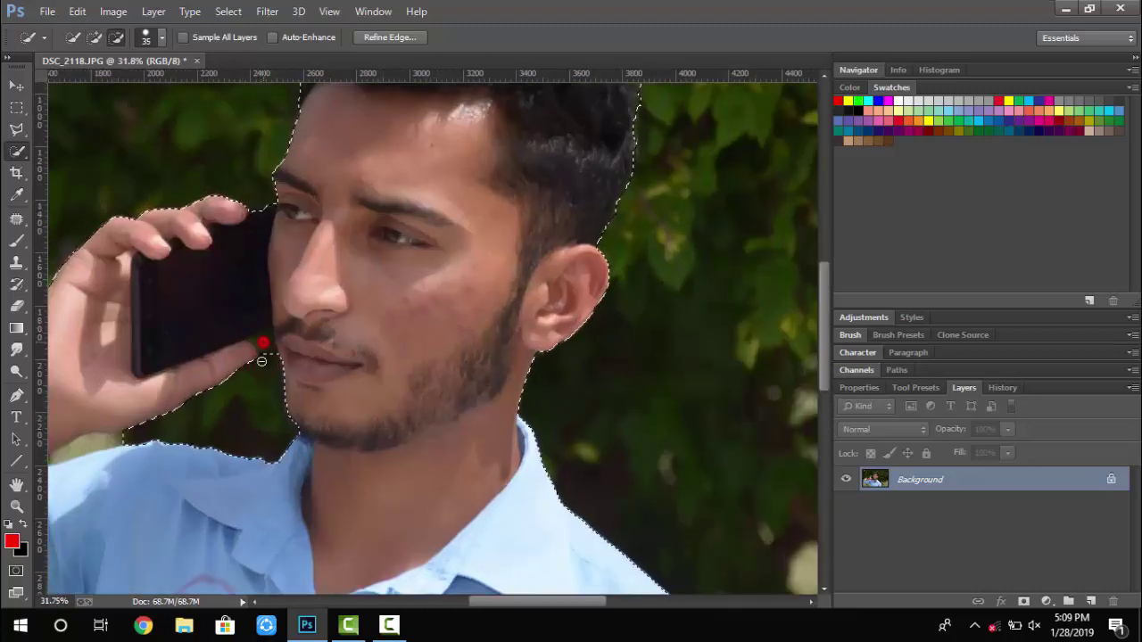
alt+click(119, 441)
Clean up the selection between forearm and shoulder, subtracting the leftover grass and restoring the shirt's upper edge
scroll(122, 439, down, 4)
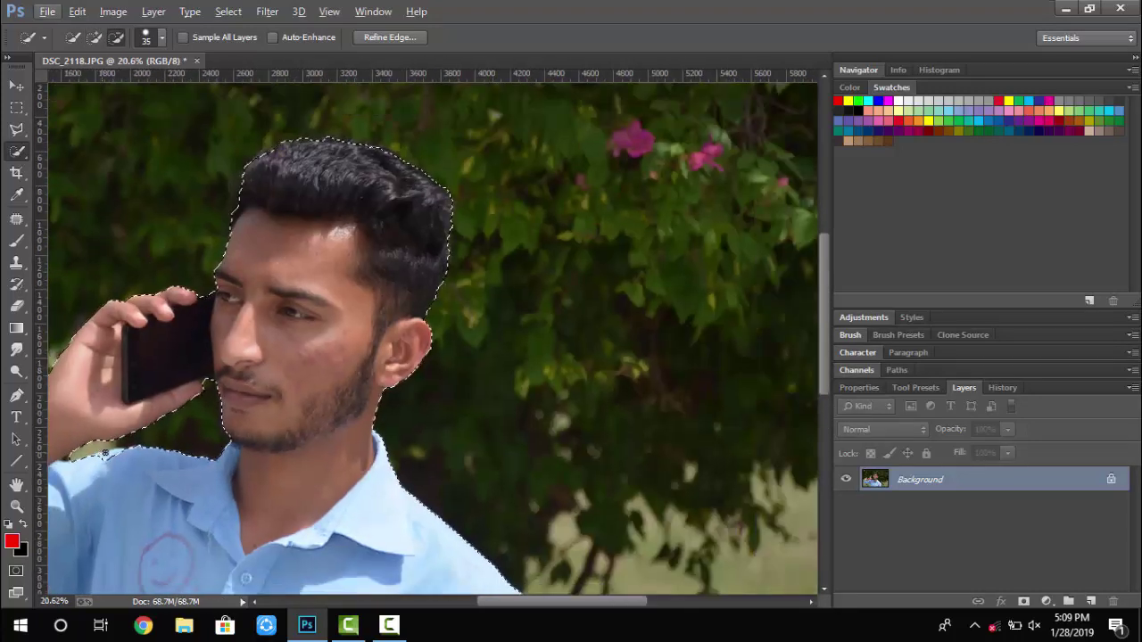
scroll(96, 461, up, 7)
scroll(66, 472, down, 2)
drag(461, 600, 439, 601)
scroll(205, 337, up, 5)
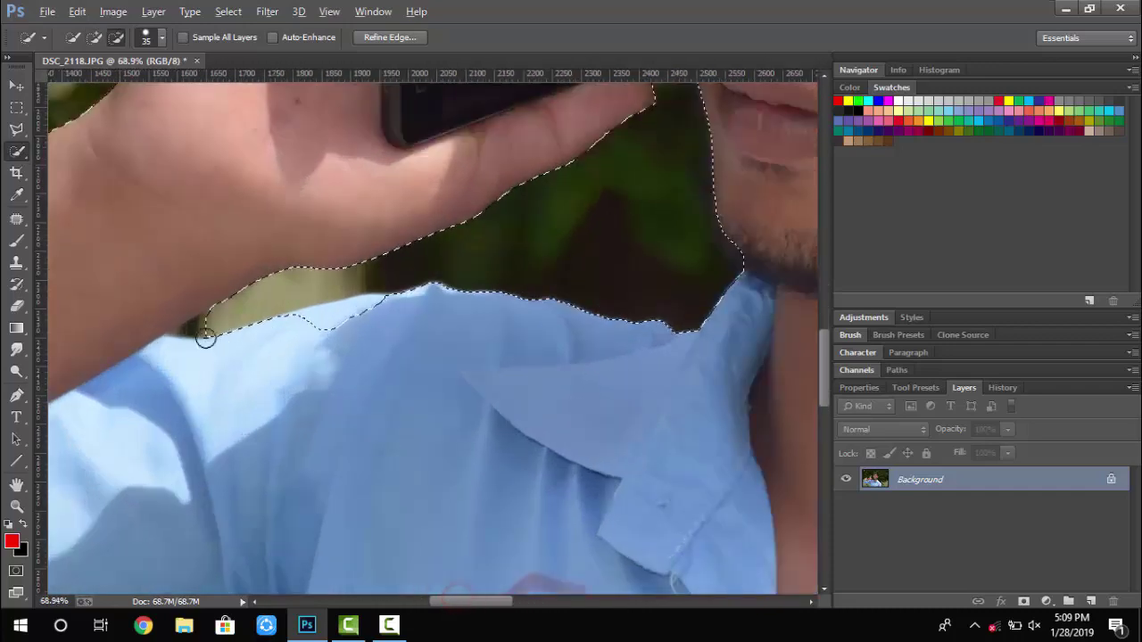
alt+click(200, 328)
click(317, 324)
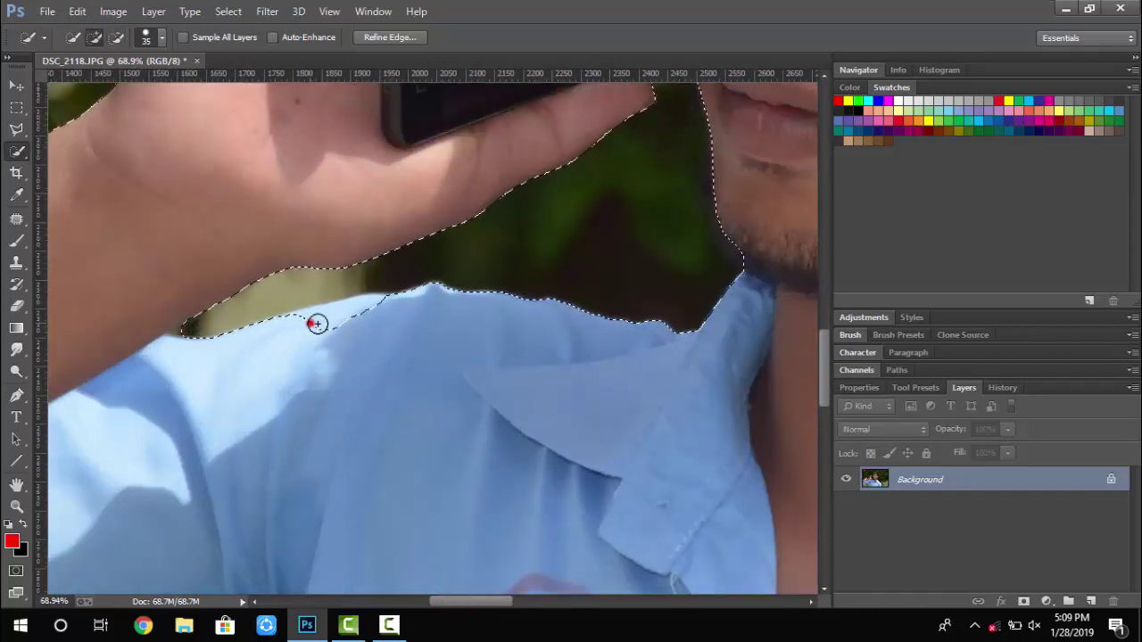
click(300, 320)
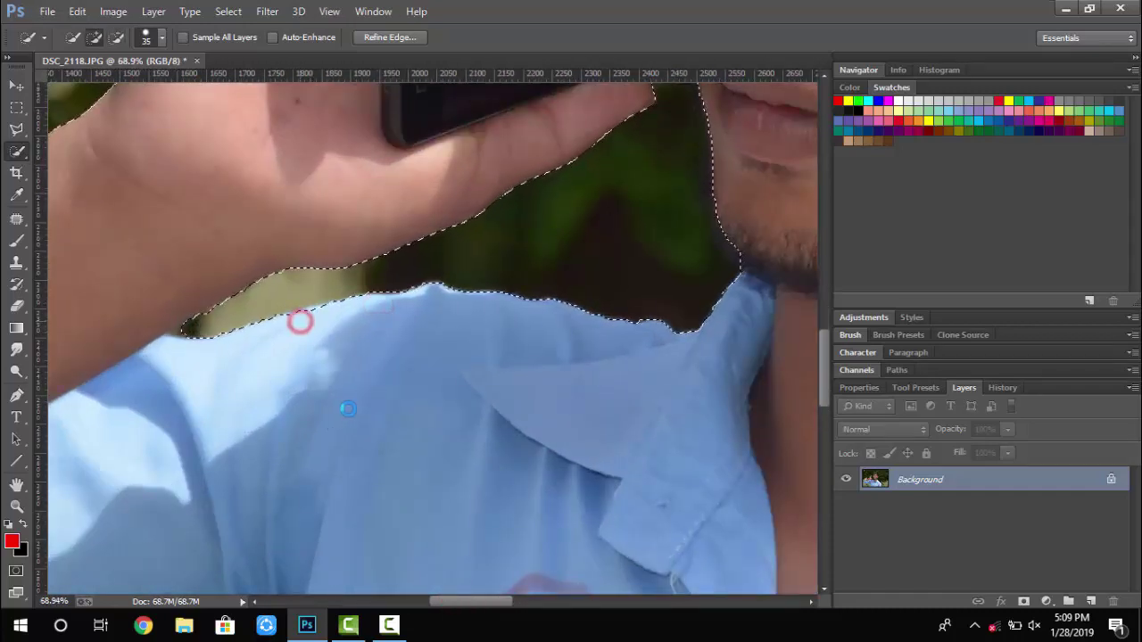
Refine the selection along the collar and jaw, and subtract the foliage between the fingertip, phone and lips
scroll(678, 247, right, 2)
scroll(633, 265, up, 1)
click(634, 268)
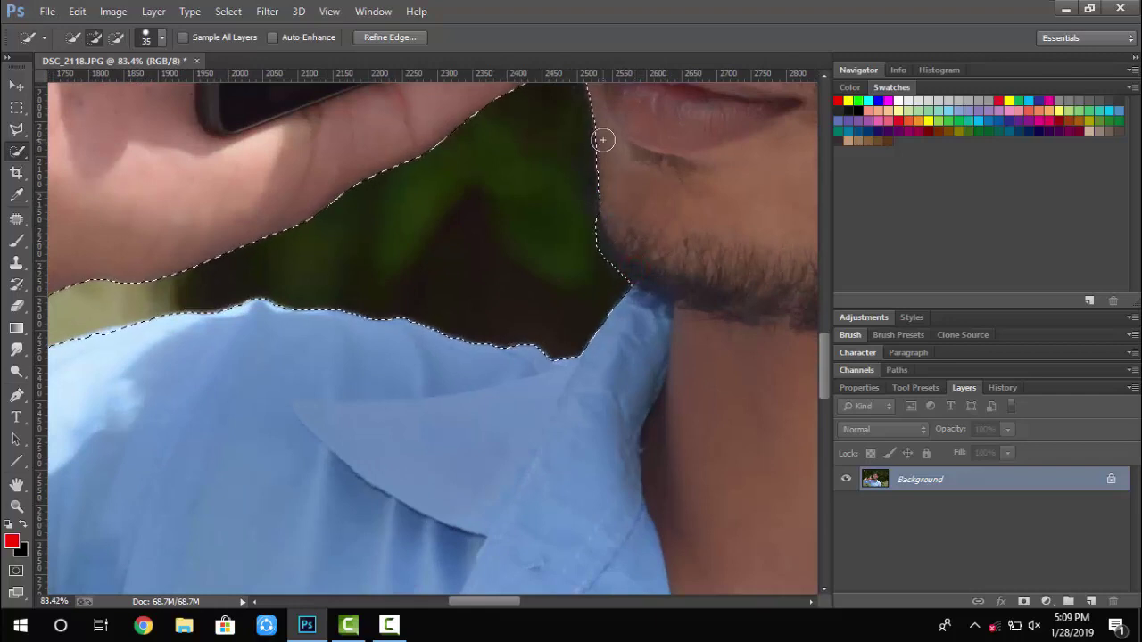
scroll(607, 169, up, 5)
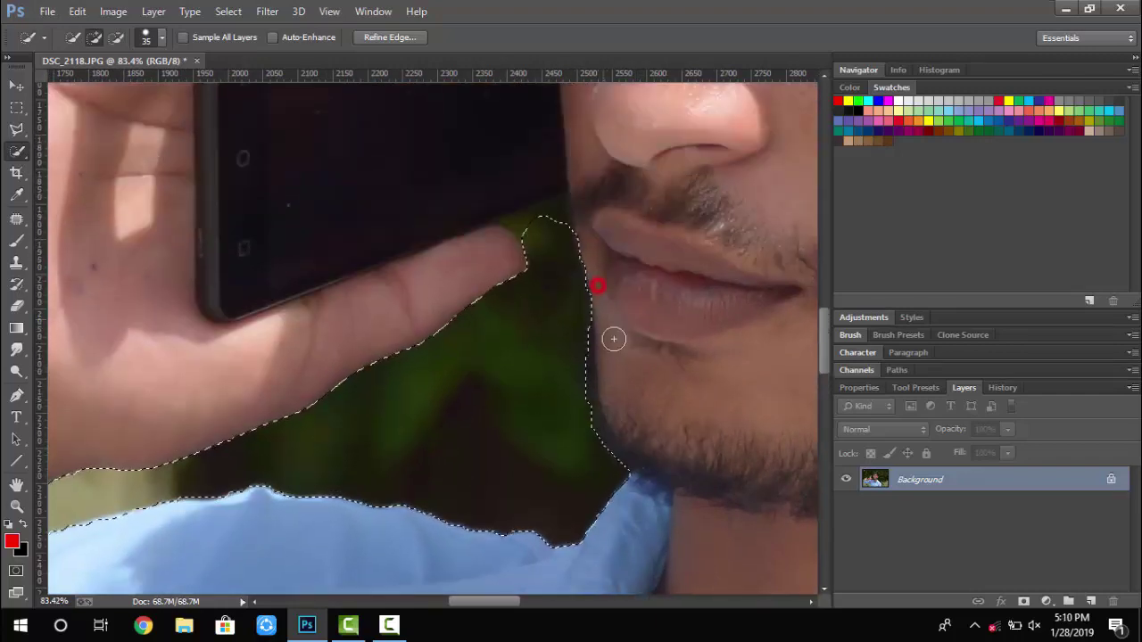
click(527, 227)
click(541, 227)
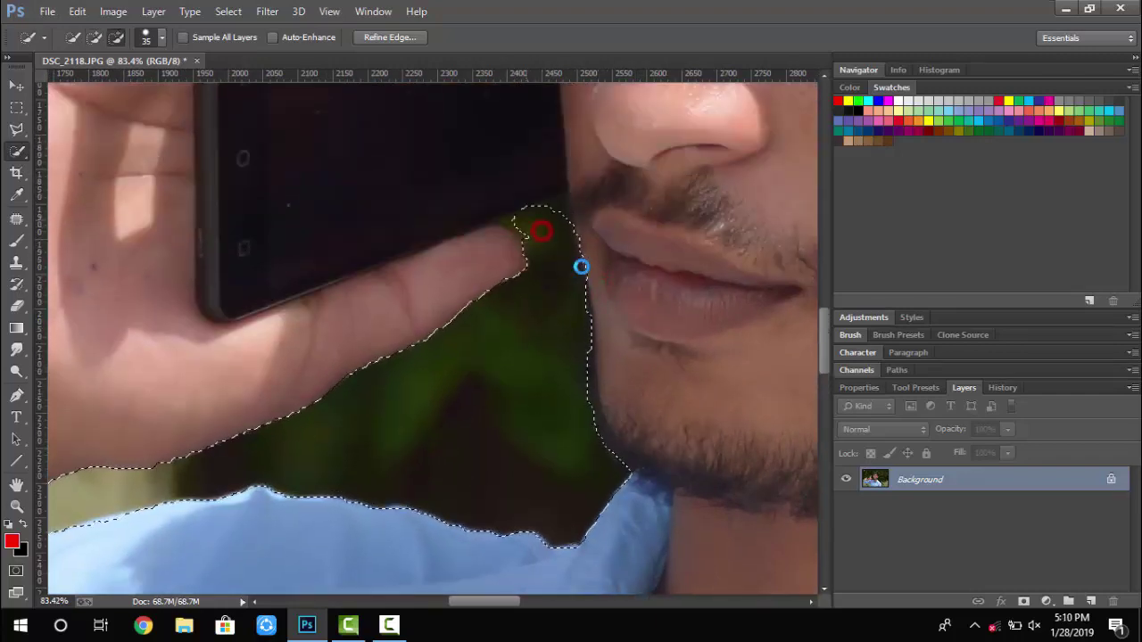
click(523, 227)
Straighten the selection along the phone's lower edge, from the fingertip to the mouth, with the Polygonal Lasso
key(l)
click(496, 221)
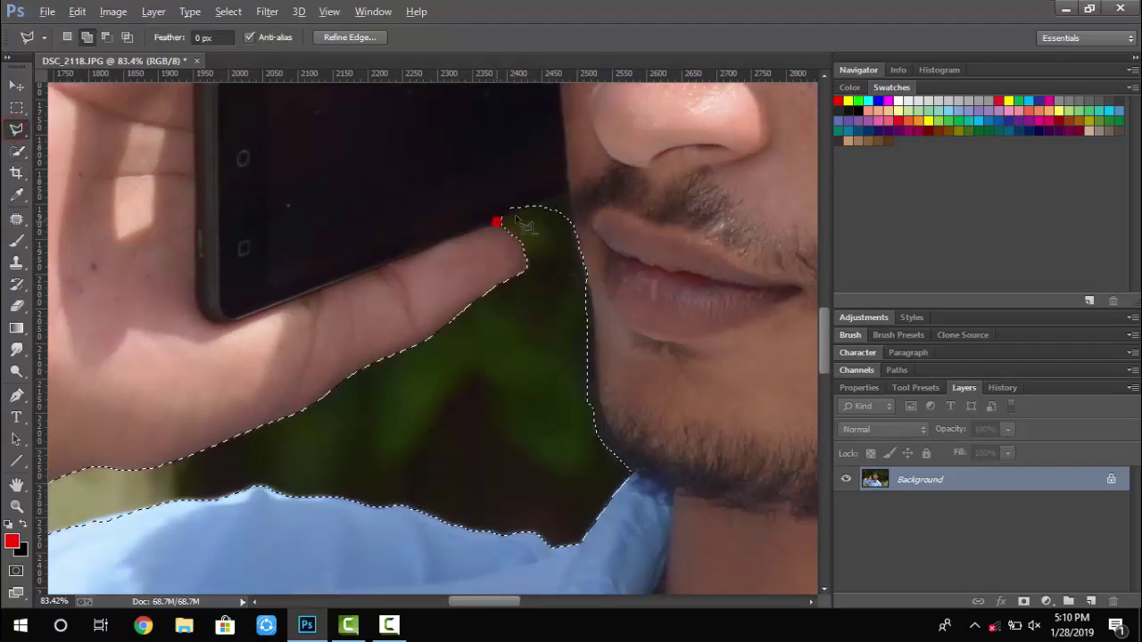
click(537, 198)
click(502, 170)
click(441, 186)
click(498, 222)
click(497, 220)
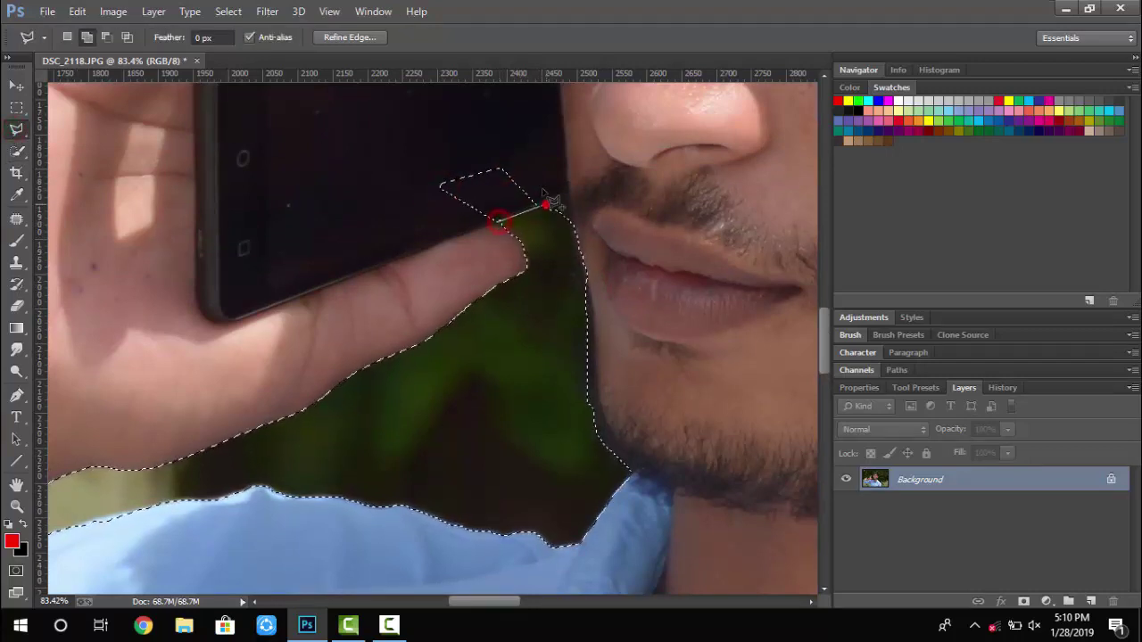
double_click(464, 243)
click(540, 206)
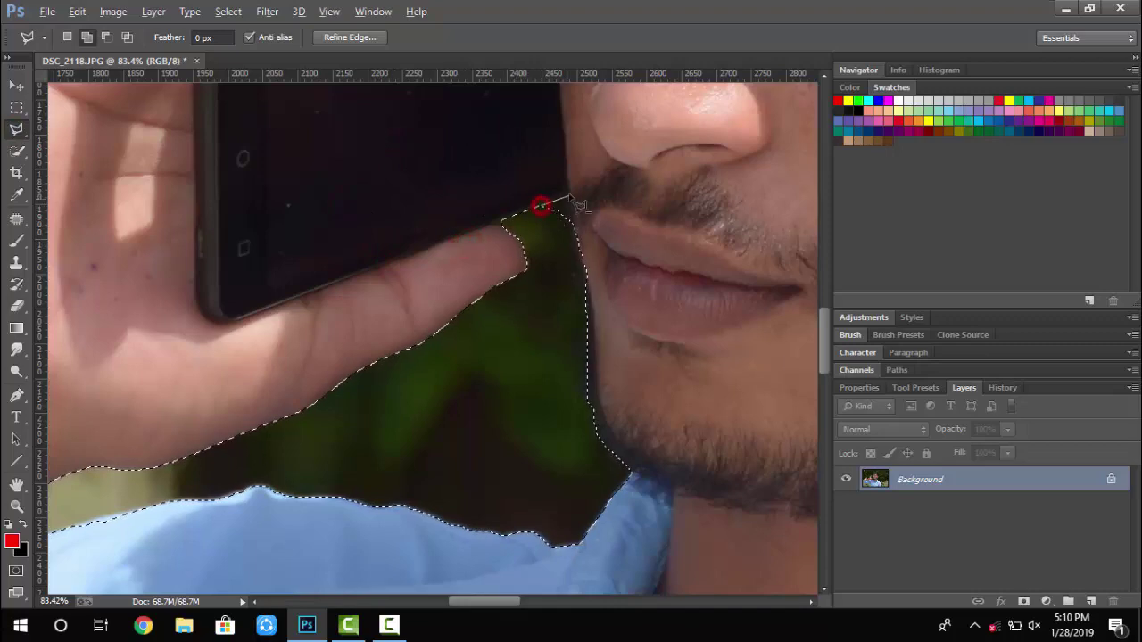
double_click(545, 235)
Subtract the small background corner where the forearm meets the shirt's shoulder from the selection
scroll(545, 234, down, 6)
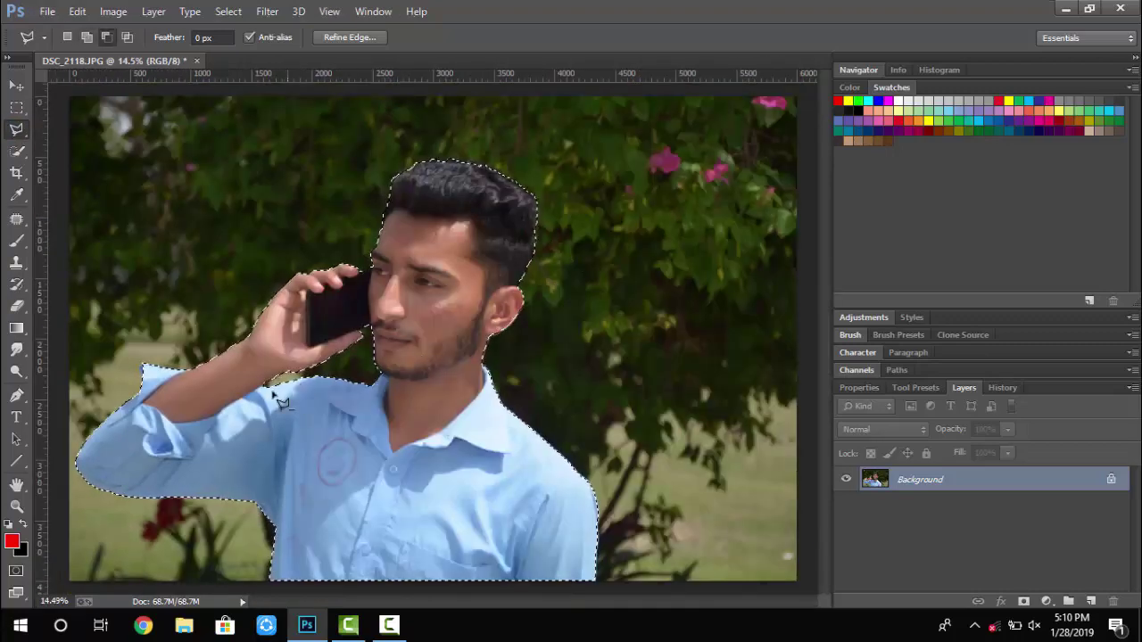
scroll(294, 375, up, 5)
scroll(308, 376, up, 3)
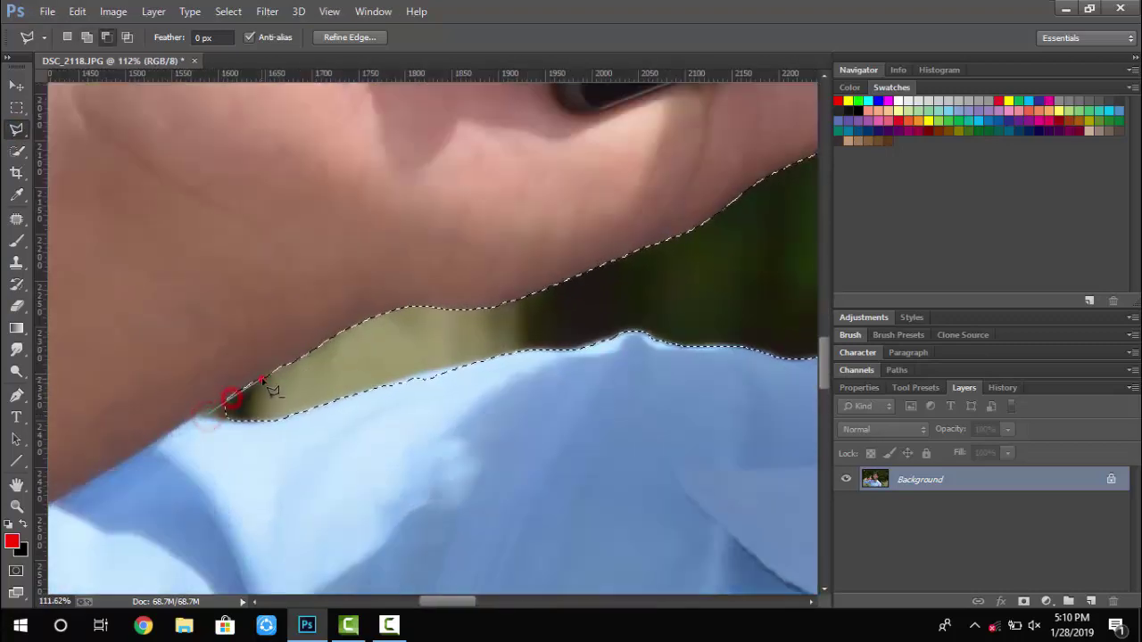
click(214, 426)
scroll(214, 426, down, 6)
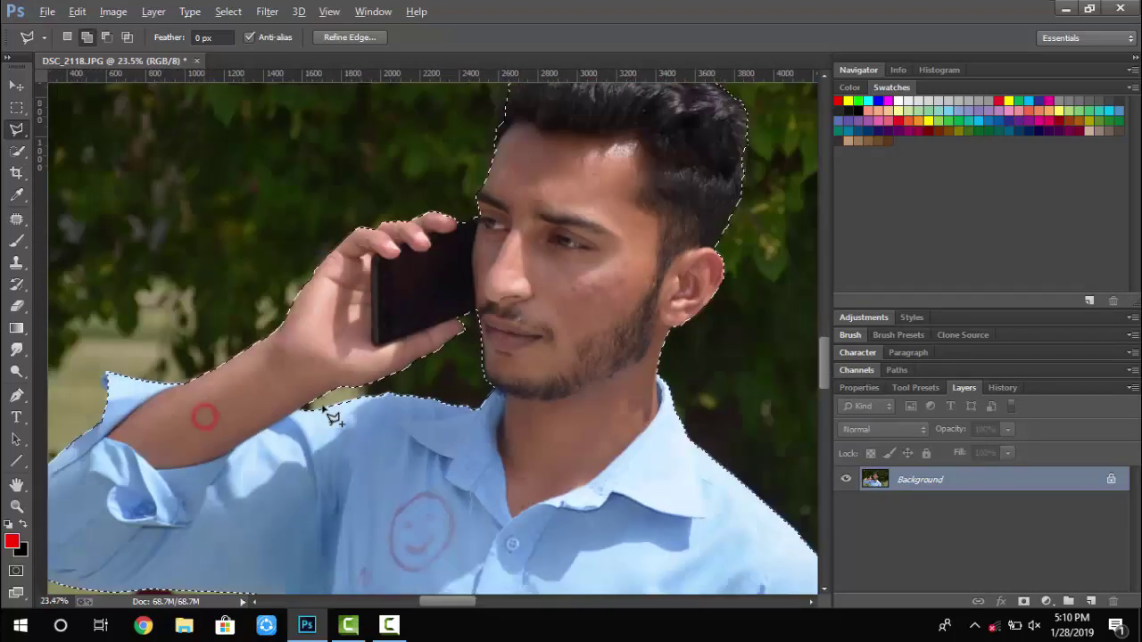
Feather the selection around the man by 2 pixels
right_click(359, 73)
click(453, 117)
drag(572, 227, 353, 220)
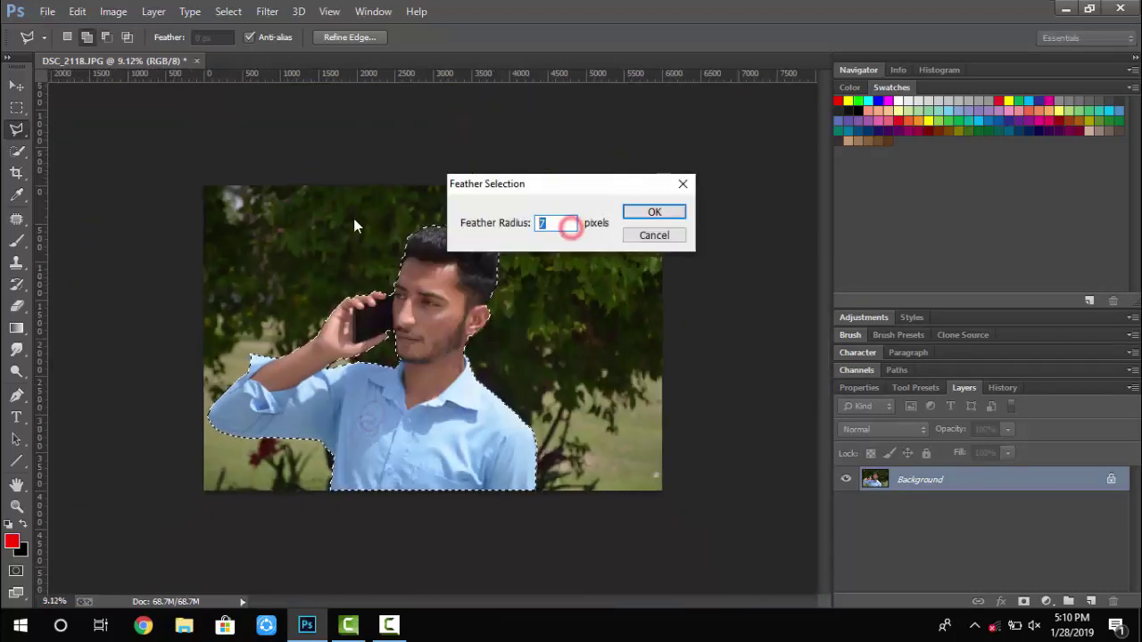
text(2)
click(636, 209)
right_click(437, 296)
click(514, 392)
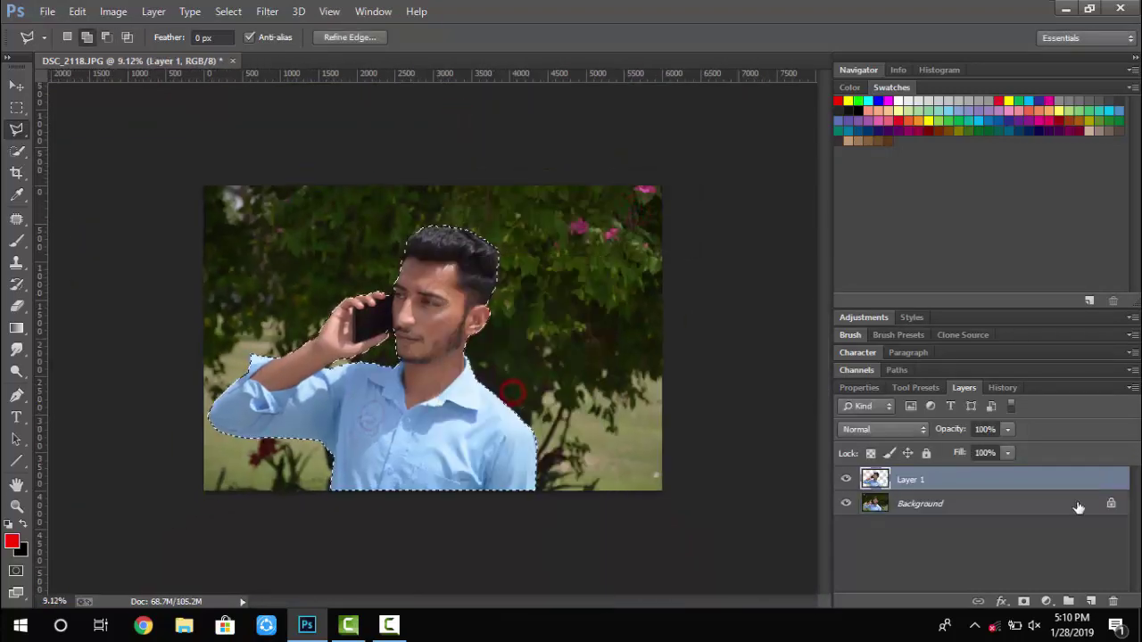
key(ctrl+z)
Convert the Background into a regular layer and copy the selected man onto a new layer
double_click(1113, 504)
click(709, 195)
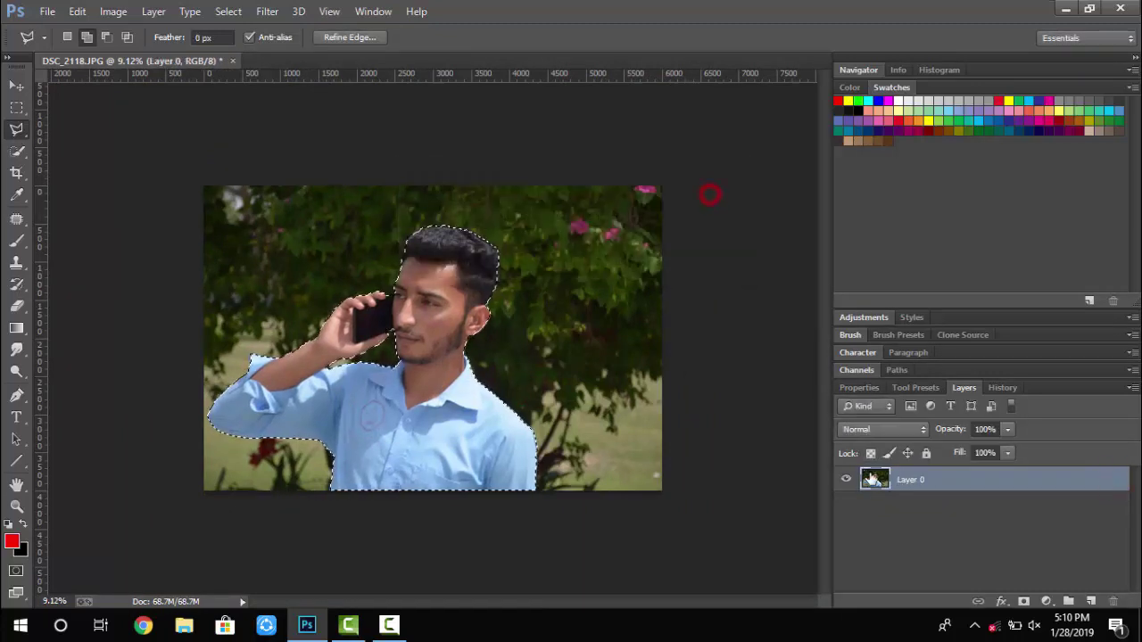
right_click(449, 332)
click(508, 389)
Hide Layer 1 and try to fill the man's selection on Layer 0 with Content-Aware in Normal mode at 100% opacity
click(846, 479)
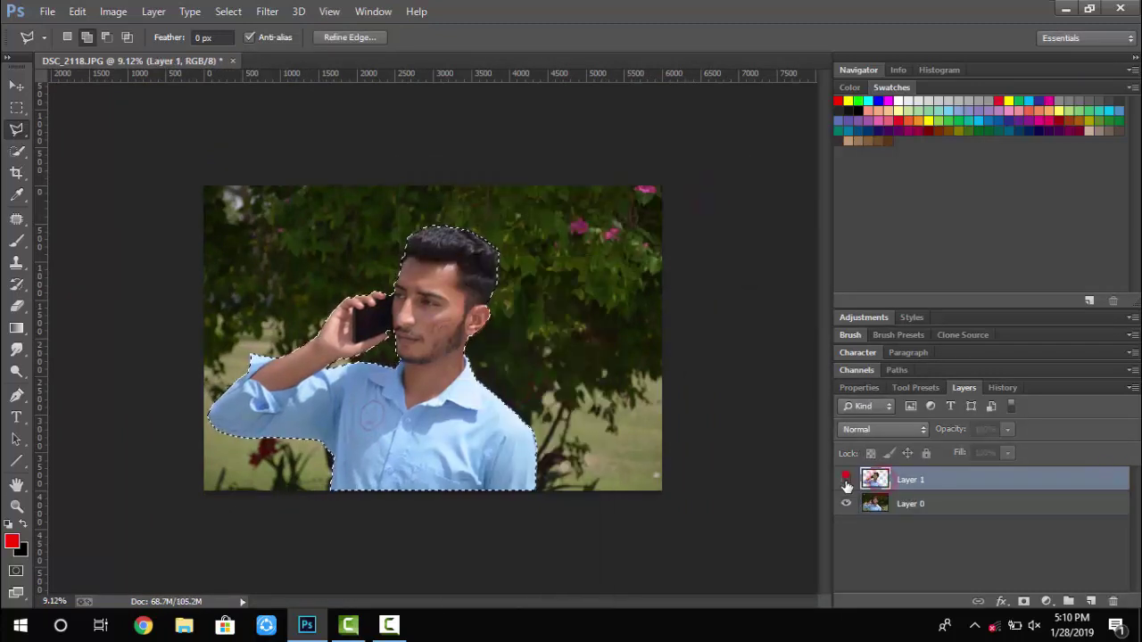
click(910, 504)
click(16, 129)
right_click(378, 377)
click(428, 255)
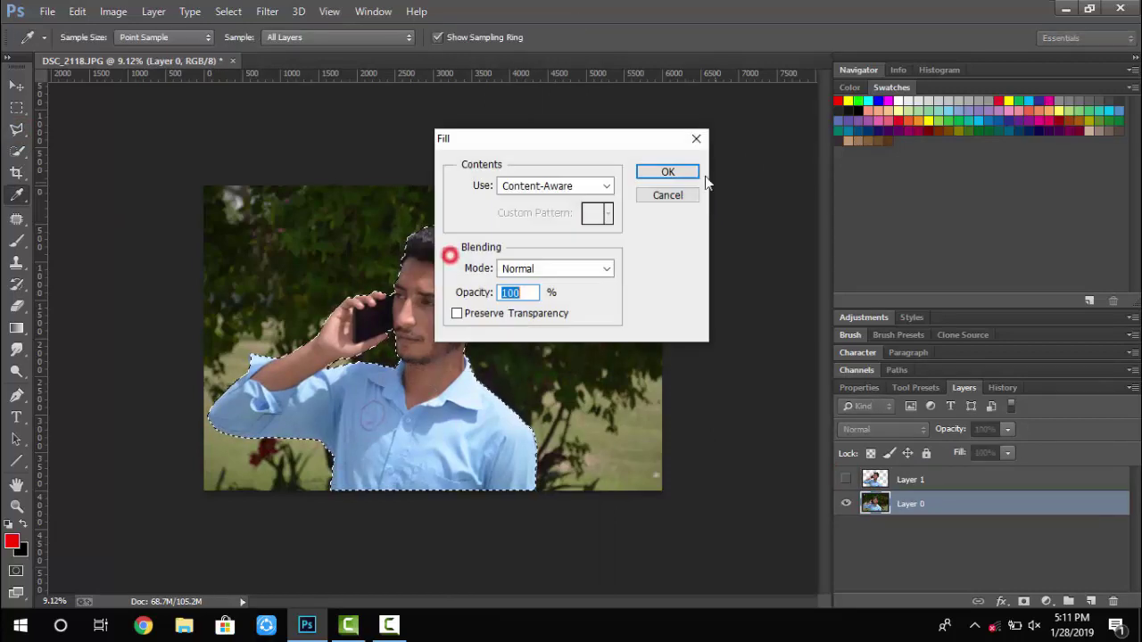
click(683, 170)
click(590, 251)
scroll(500, 406, up, 4)
right_click(437, 255)
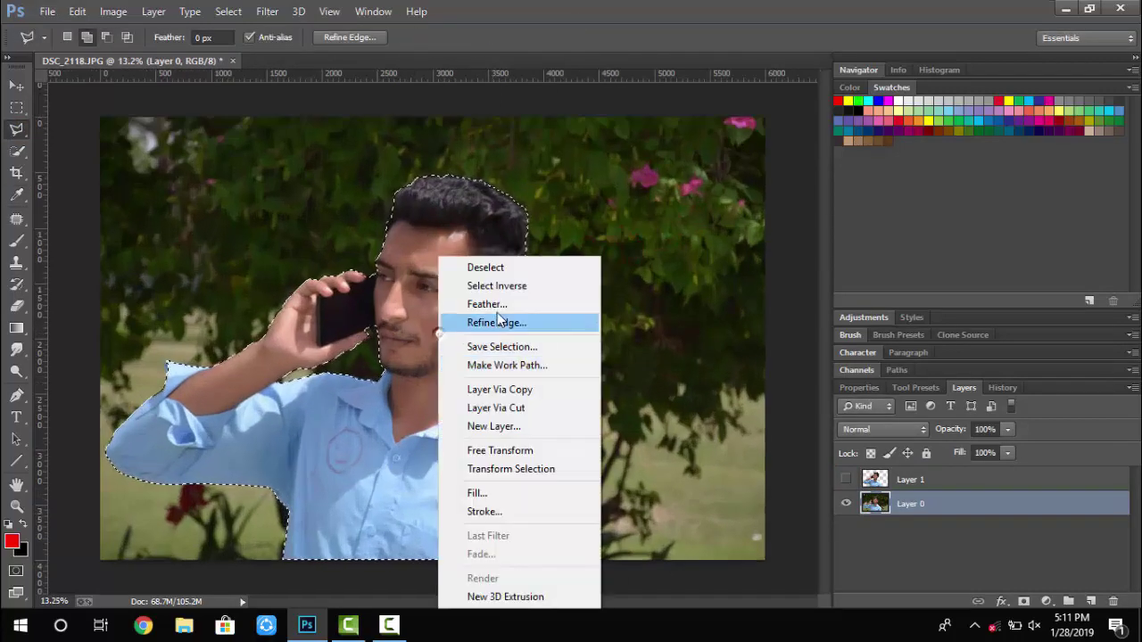
Delete Layer 1 and copy the selected man from Layer 0 onto a new layer again
click(901, 481)
key(Delete)
right_click(448, 355)
right_click(424, 350)
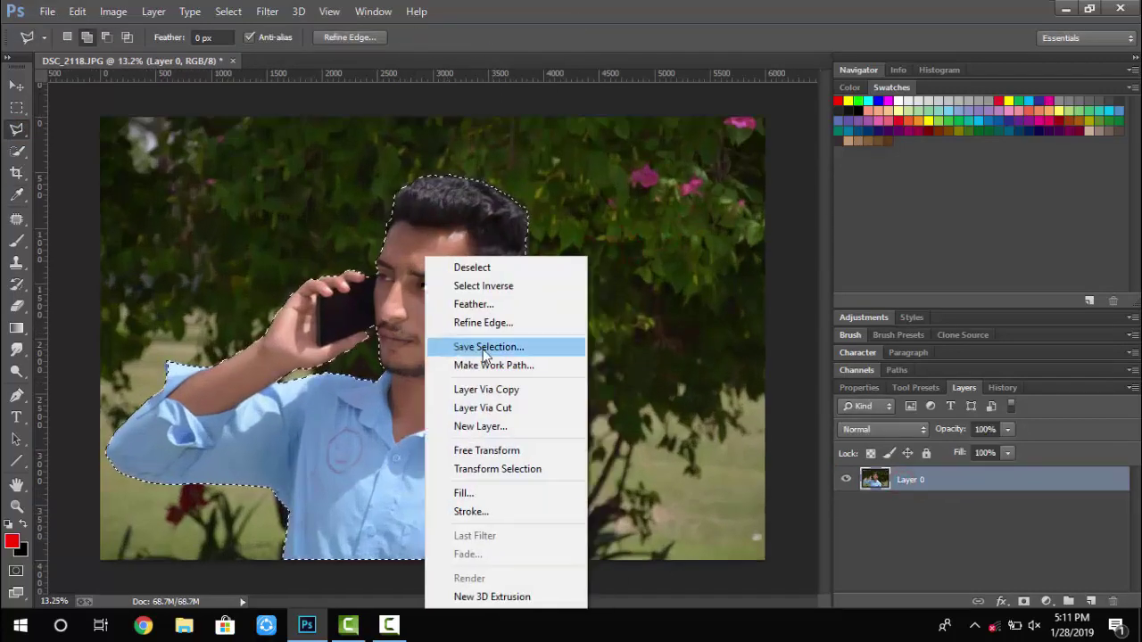
click(486, 386)
Load Layer 1's outline as a selection on Layer 0 and try to fill the selected area
click(876, 503)
ctrl+click(874, 481)
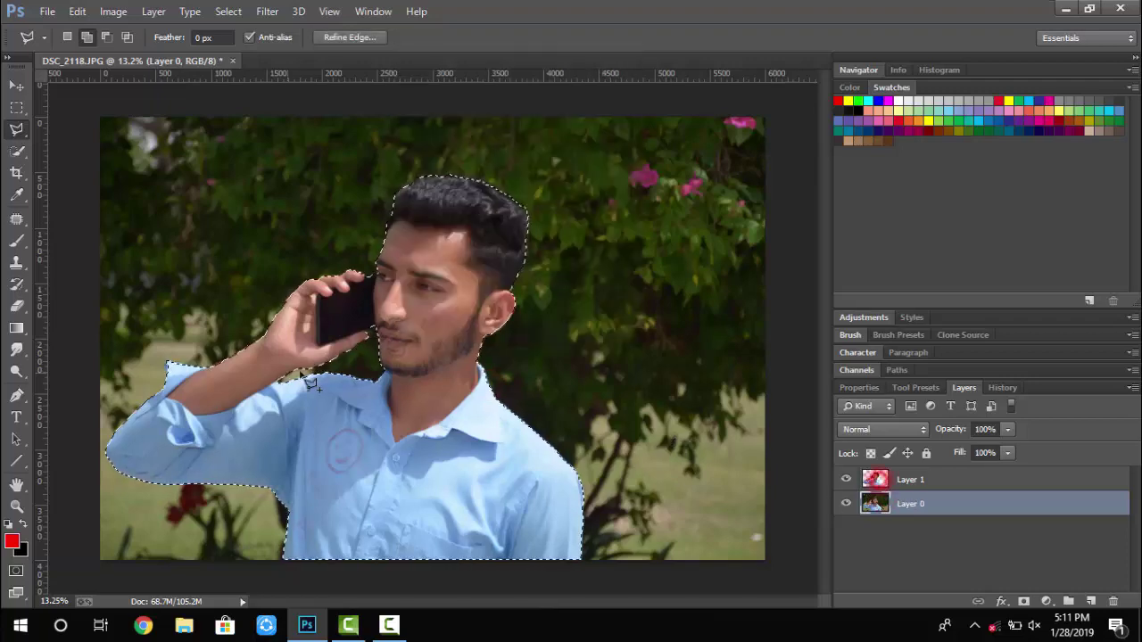
right_click(386, 390)
click(425, 272)
click(659, 171)
Set the Clone Stamp brush to 1842 px with 0% hardness and sample the background beside the lower edge of the shirt
key(s)
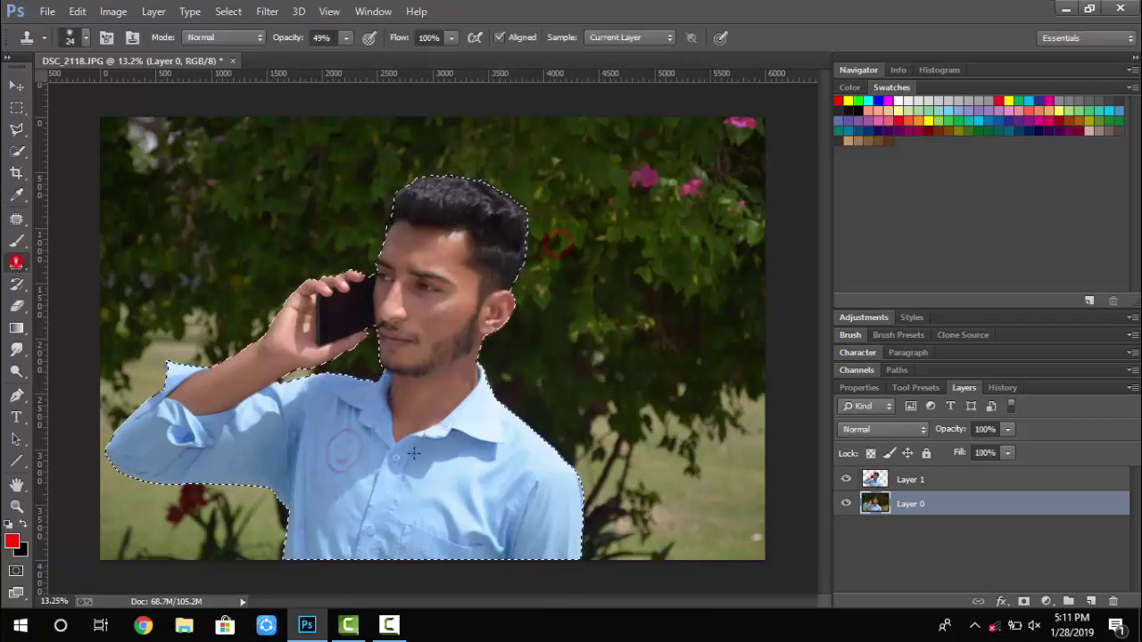
right_click(746, 416)
click(729, 428)
drag(726, 470, 703, 470)
key(Return)
right_click(613, 523)
click(755, 426)
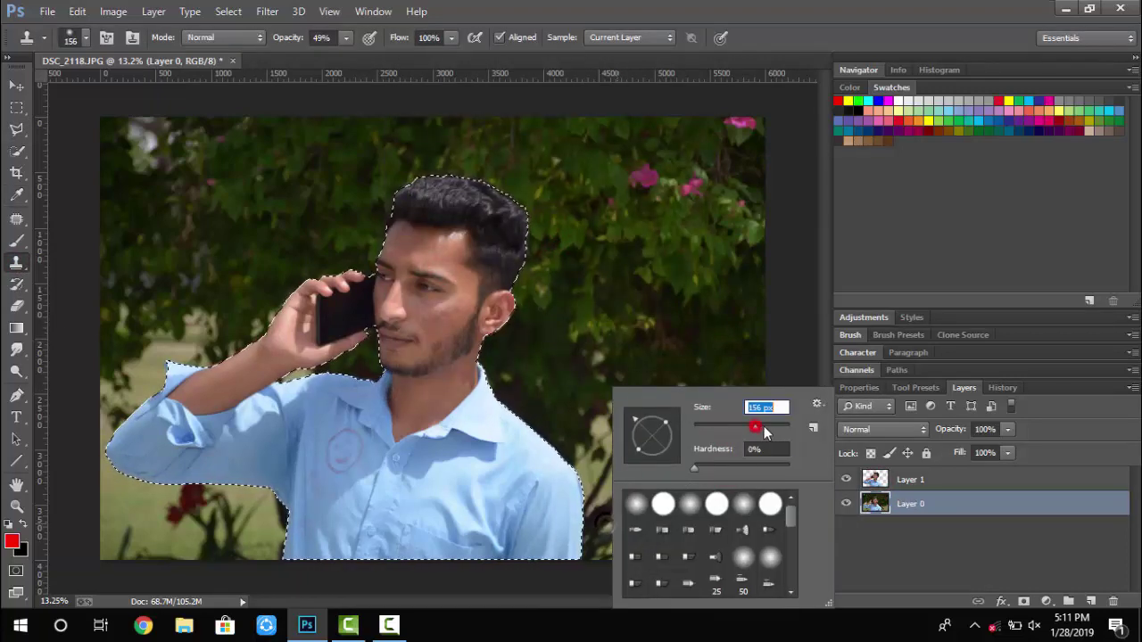
alt+click(606, 537)
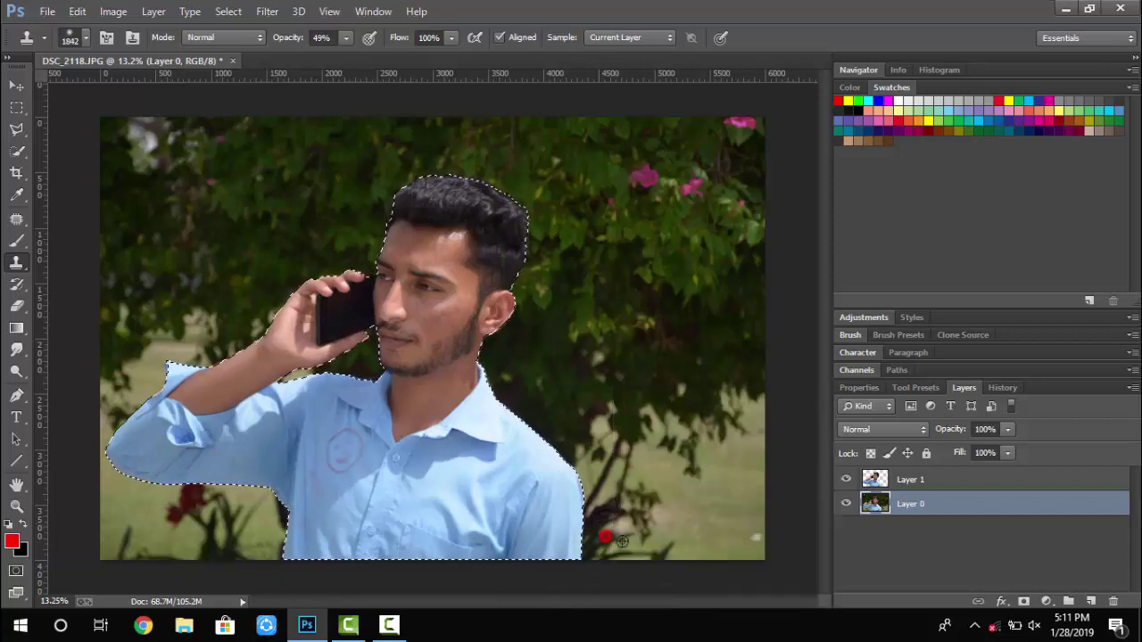
Set the Clone Stamp opacity to 100% and try cloning over the shirt's shoulder at Layer 0
scroll(495, 419, down, 3)
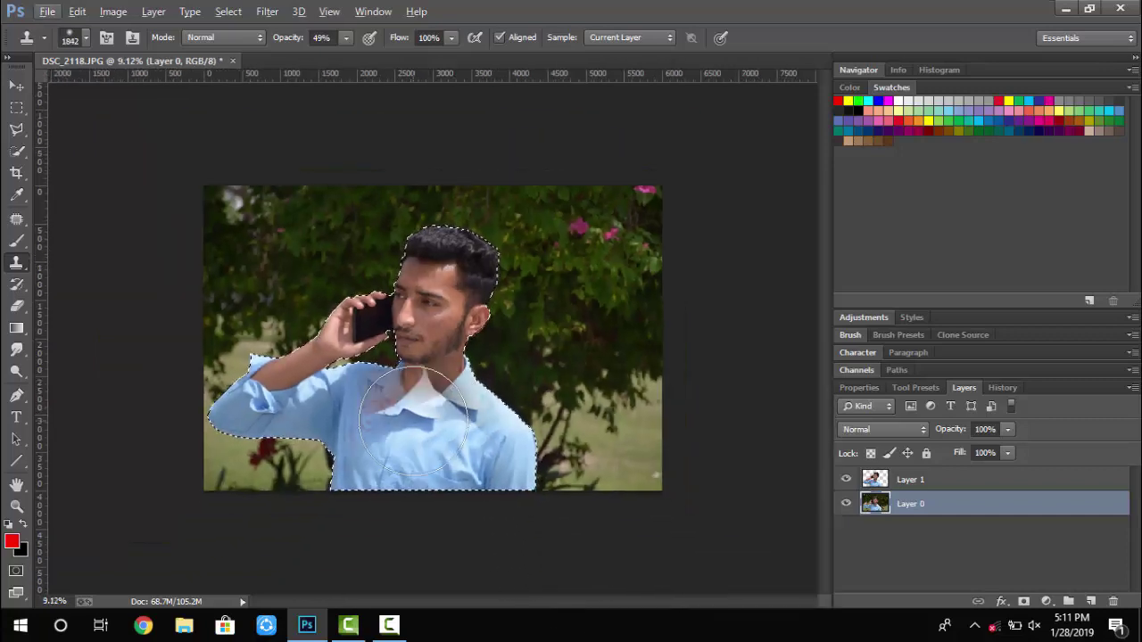
scroll(541, 454, up, 6)
scroll(542, 454, up, 2)
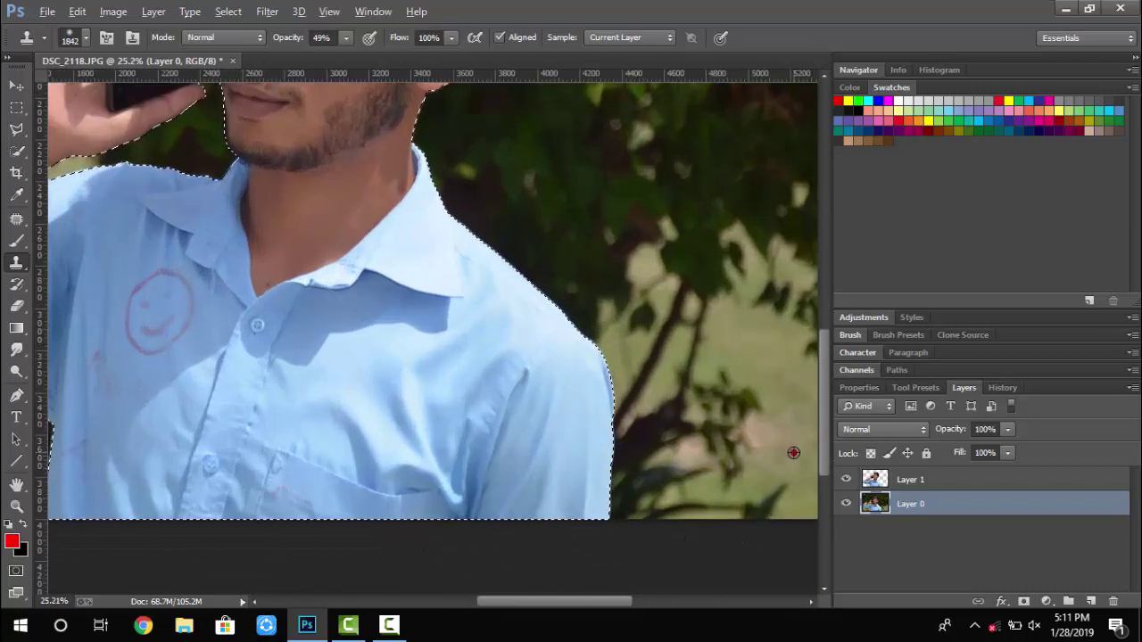
click(566, 394)
drag(280, 39, 512, 74)
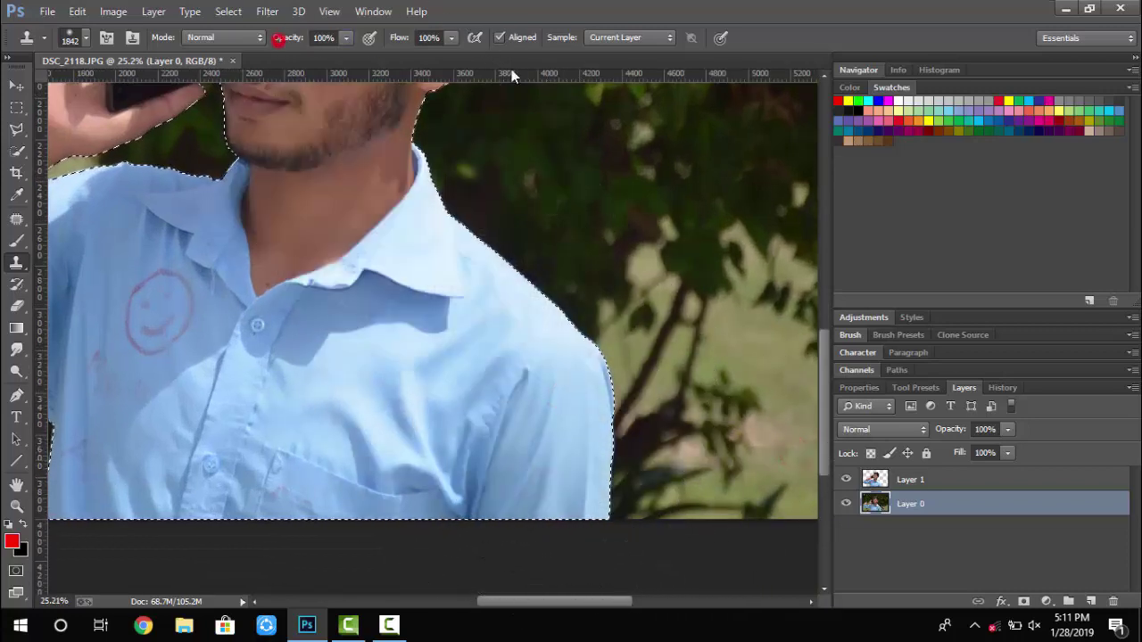
Clone garden background over the shirt's shoulder and sleeve on Layer 0, hiding Layer 1 to expose the retouching
mouse_move(563, 477)
mouse_down()
mouse_move(508, 362)
mouse_move(562, 411)
mouse_up()
click(559, 406)
click(845, 479)
click(571, 453)
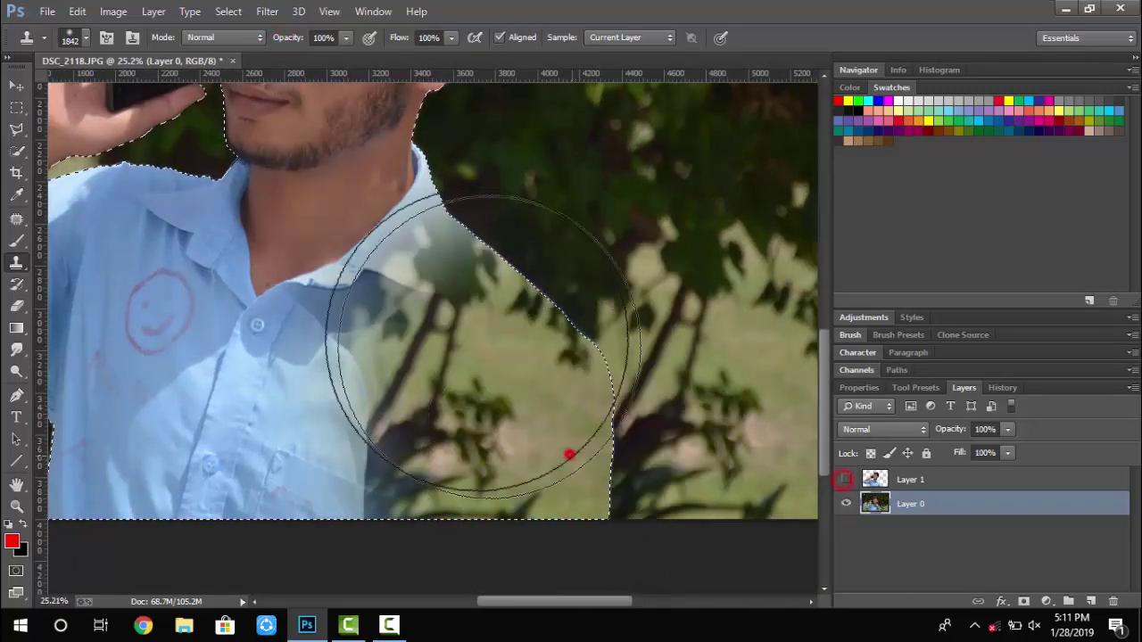
Clone foliage over the rest of the man's head, raised arm and torso, and clear the selection
scroll(467, 349, down, 15)
scroll(467, 349, up, 1)
scroll(466, 348, up, 3)
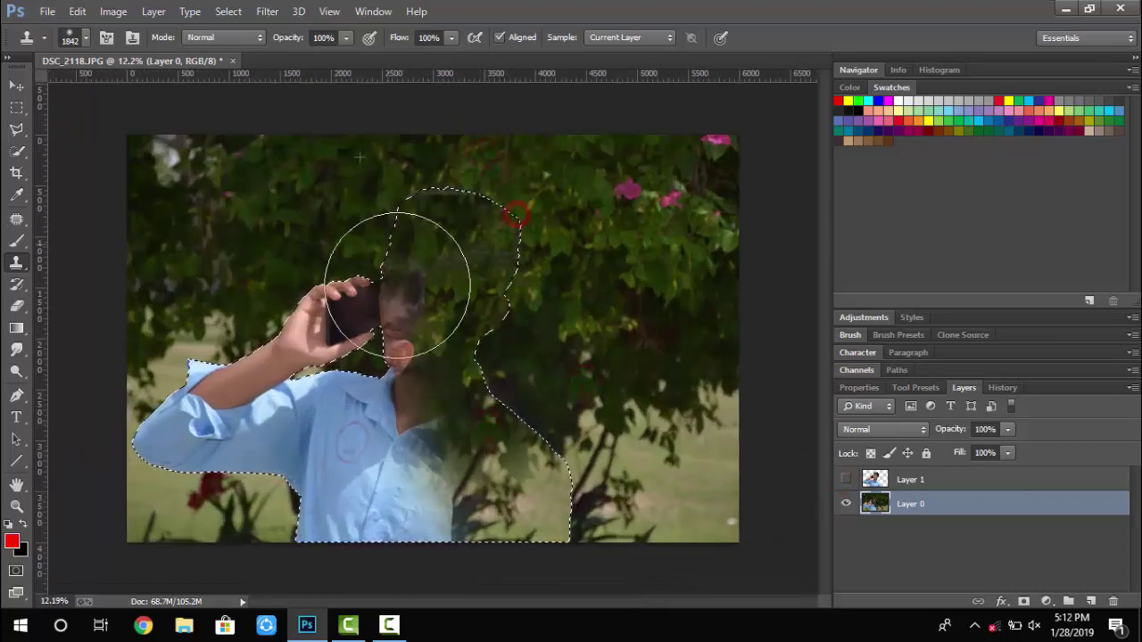
mouse_move(347, 331)
mouse_down()
mouse_move(280, 319)
mouse_move(159, 406)
mouse_move(205, 424)
mouse_move(217, 408)
mouse_move(301, 408)
mouse_move(220, 383)
mouse_up()
drag(319, 504, 473, 512)
click(293, 497)
click(382, 354)
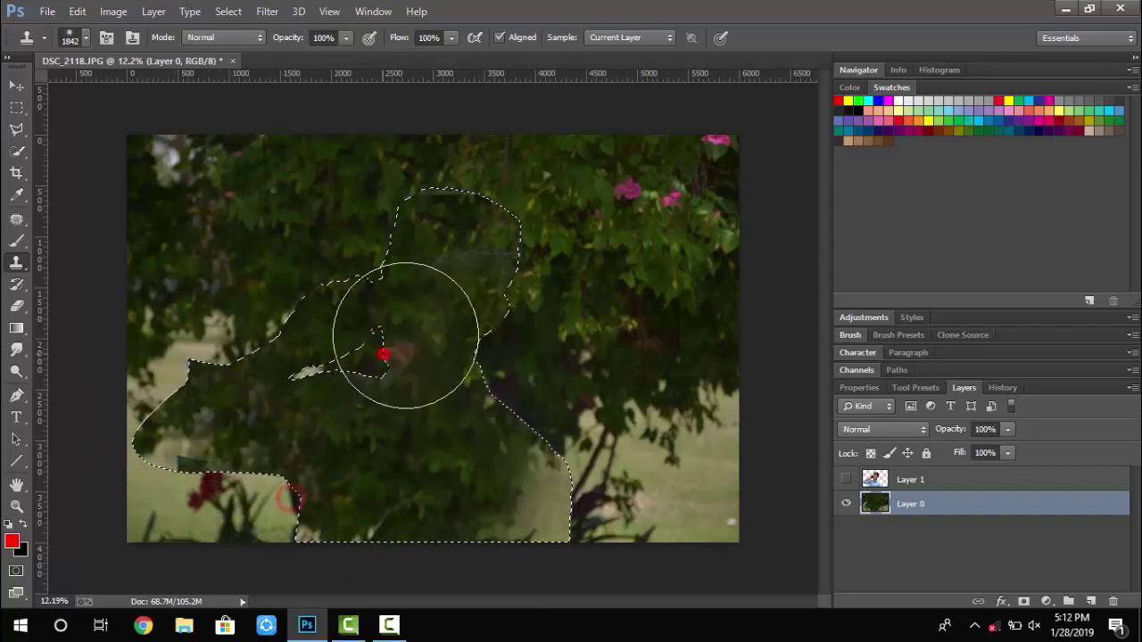
click(431, 290)
key(ctrl+d)
scroll(419, 360, down, 5)
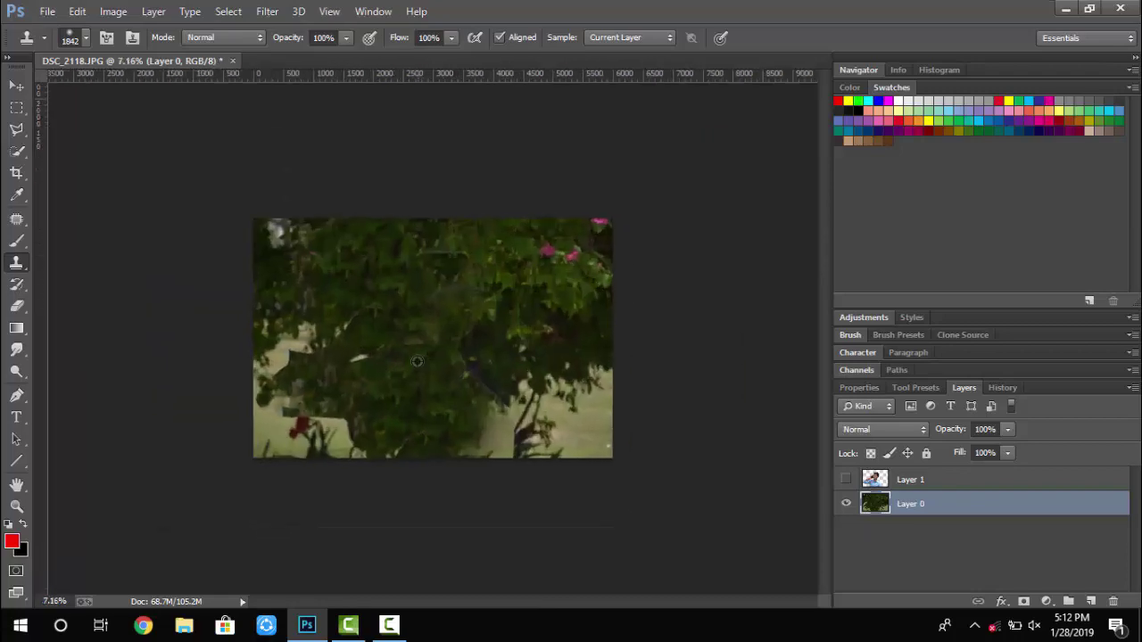
Heal the torso's vertical seam near the photo's lower edge with a 72 px Content-Aware Spot Healing Brush
scroll(419, 360, up, 4)
scroll(387, 359, up, 3)
click(17, 217)
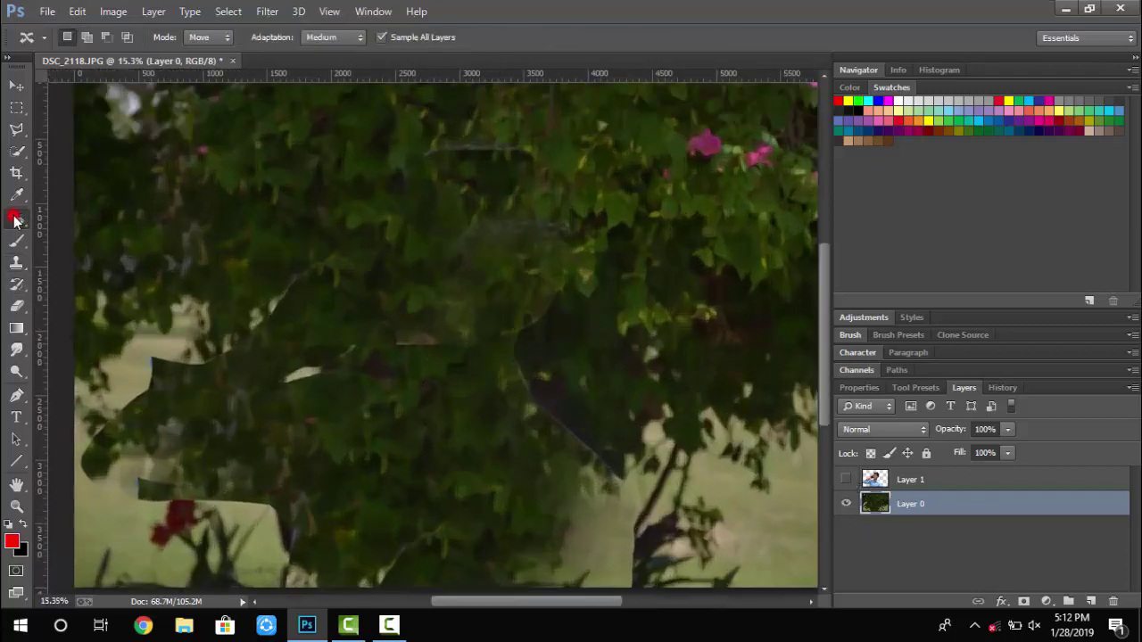
scroll(114, 473, up, 4)
right_click(189, 435)
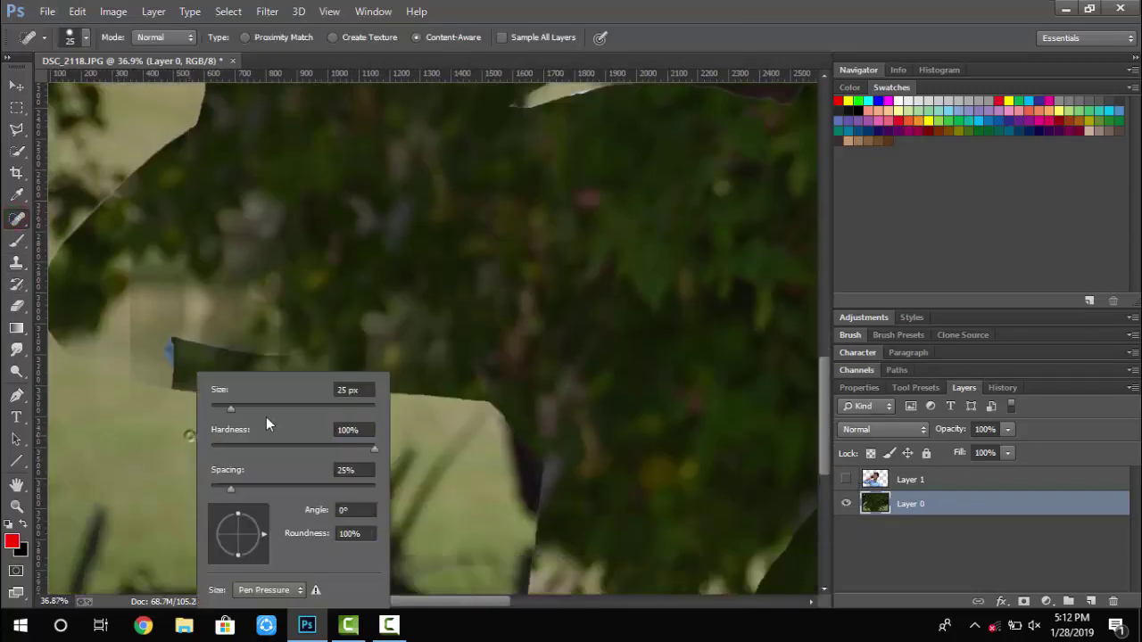
click(511, 463)
scroll(574, 535, down, 5)
drag(526, 462, 541, 368)
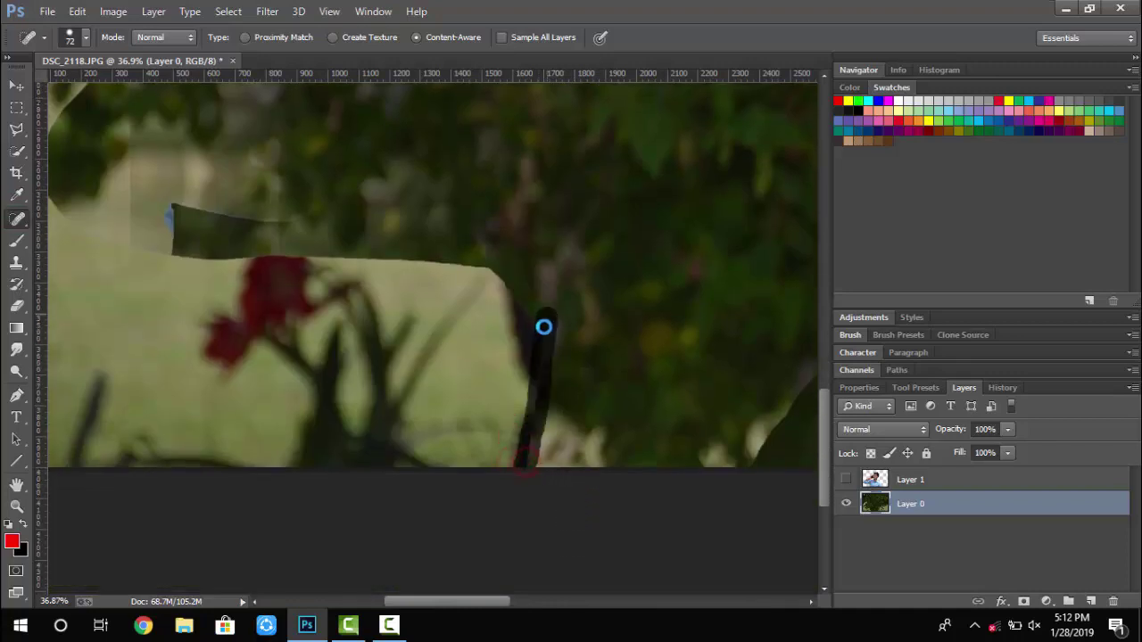
mouse_move(536, 319)
mouse_down()
mouse_move(460, 265)
mouse_move(276, 255)
mouse_up()
scroll(503, 306, up, 3)
drag(523, 371, 534, 431)
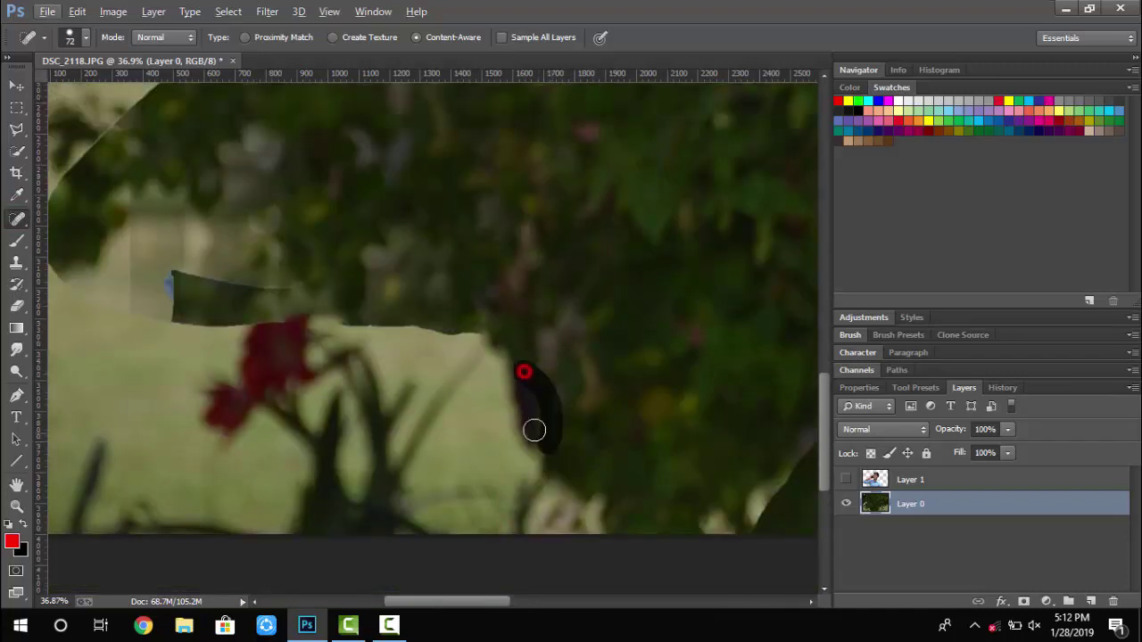
Heal the hard horizontal seam between the foliage and grass above the red flower
drag(476, 339, 369, 326)
drag(365, 327, 314, 310)
drag(277, 320, 246, 321)
click(220, 326)
drag(191, 324, 188, 324)
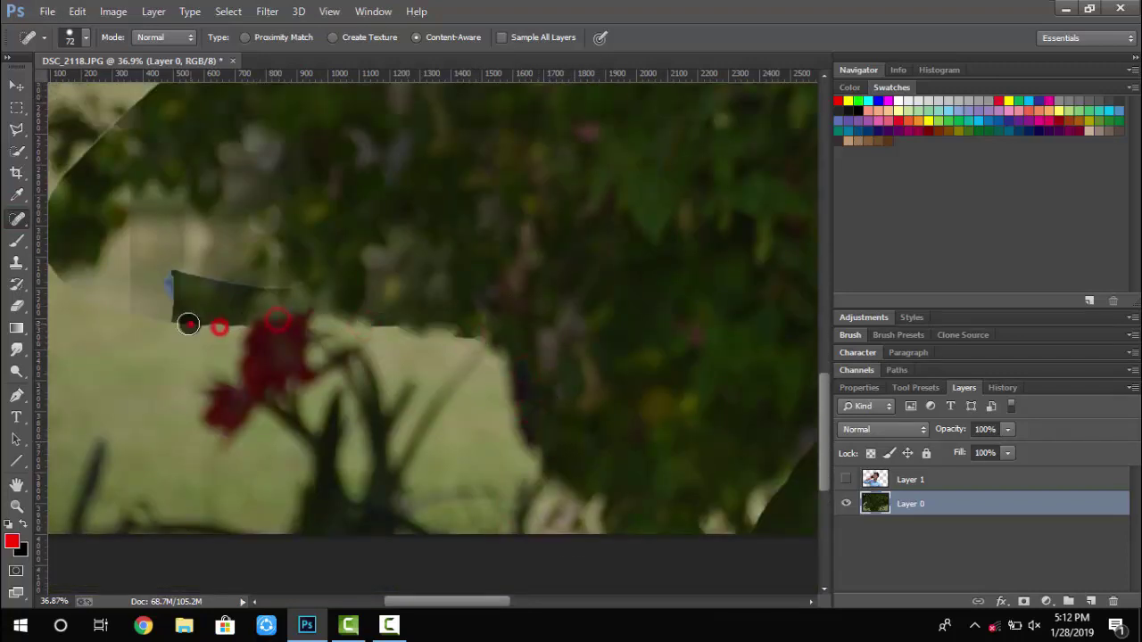
drag(116, 310, 113, 308)
drag(257, 329, 335, 326)
mouse_move(370, 329)
mouse_down()
mouse_move(498, 347)
mouse_move(364, 326)
mouse_up()
drag(407, 330, 457, 333)
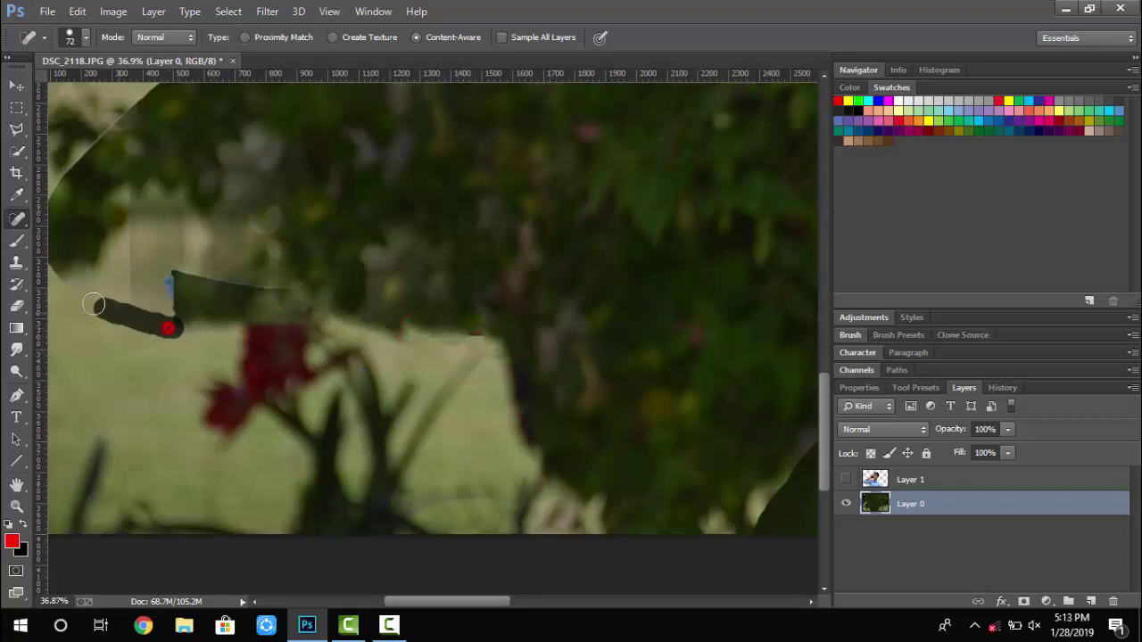
Heal the leftover elbow outline where the cloned foliage meets the grass near the photo's side edge
drag(93, 304, 54, 260)
click(553, 247)
scroll(297, 260, down, 1)
scroll(224, 402, up, 6)
mouse_move(222, 340)
mouse_down()
mouse_move(291, 406)
mouse_move(425, 455)
mouse_up()
click(224, 294)
click(563, 247)
mouse_move(232, 339)
mouse_down()
mouse_move(225, 390)
mouse_move(301, 438)
mouse_up()
click(229, 380)
Heal the diagonal upper-arm edge, the sleeve cuff outline and the forearm edge in the cloned foliage
drag(221, 313, 278, 182)
scroll(230, 342, up, 2)
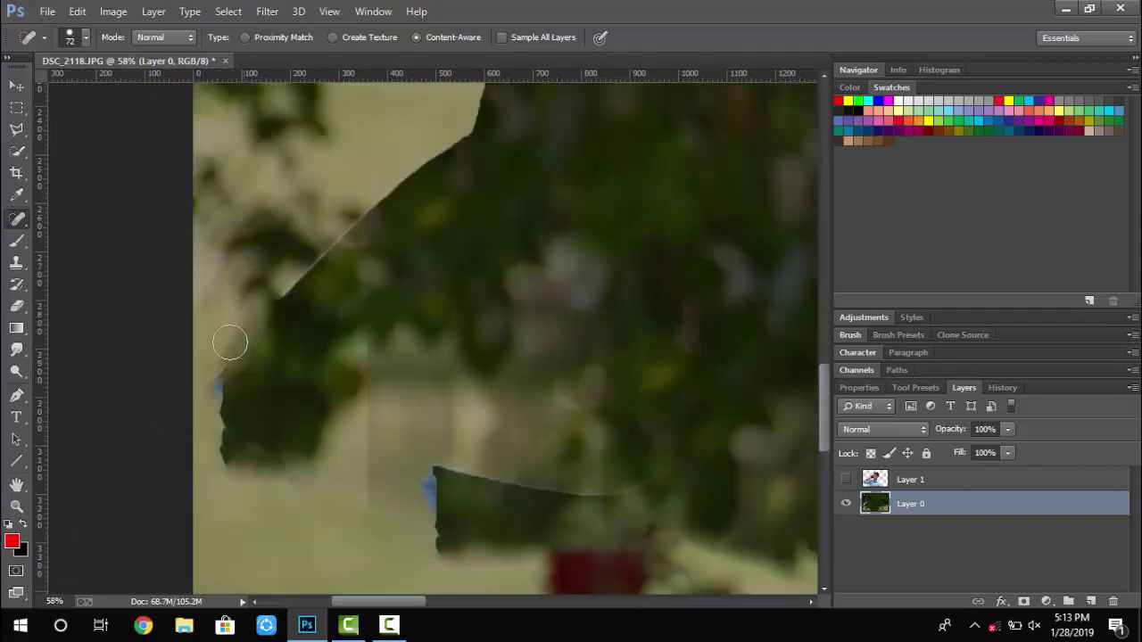
mouse_move(210, 397)
mouse_down()
mouse_move(357, 211)
mouse_move(393, 189)
mouse_up()
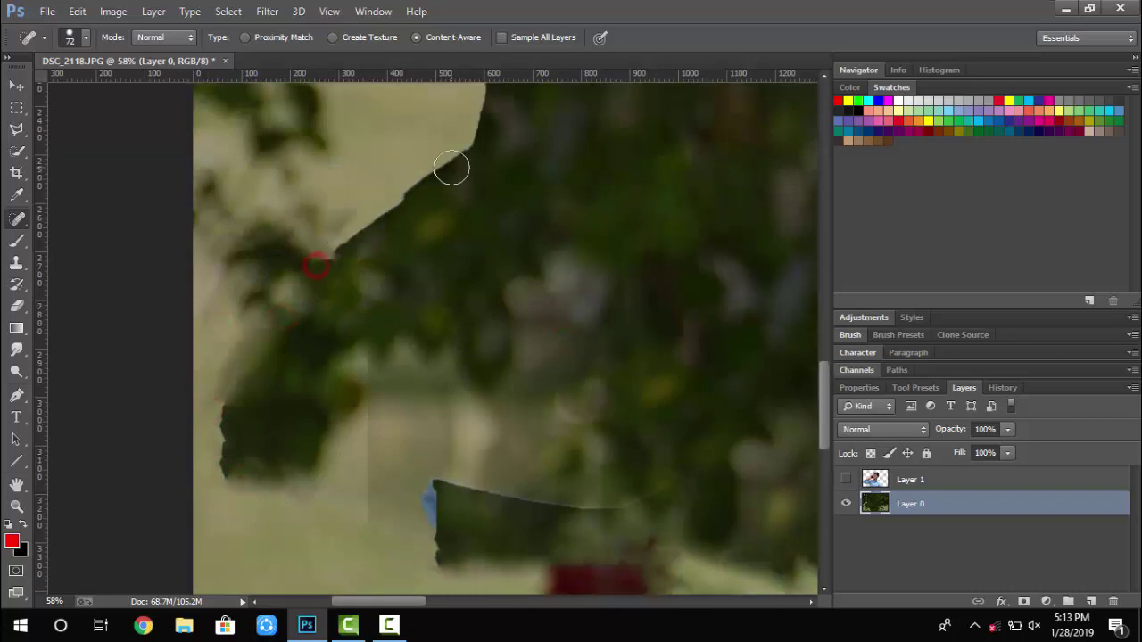
scroll(402, 232, up, 2)
mouse_move(340, 309)
mouse_down()
mouse_move(441, 218)
mouse_move(482, 153)
mouse_move(719, 181)
mouse_up()
scroll(482, 161, up, 2)
drag(479, 169, 453, 289)
scroll(571, 250, up, 2)
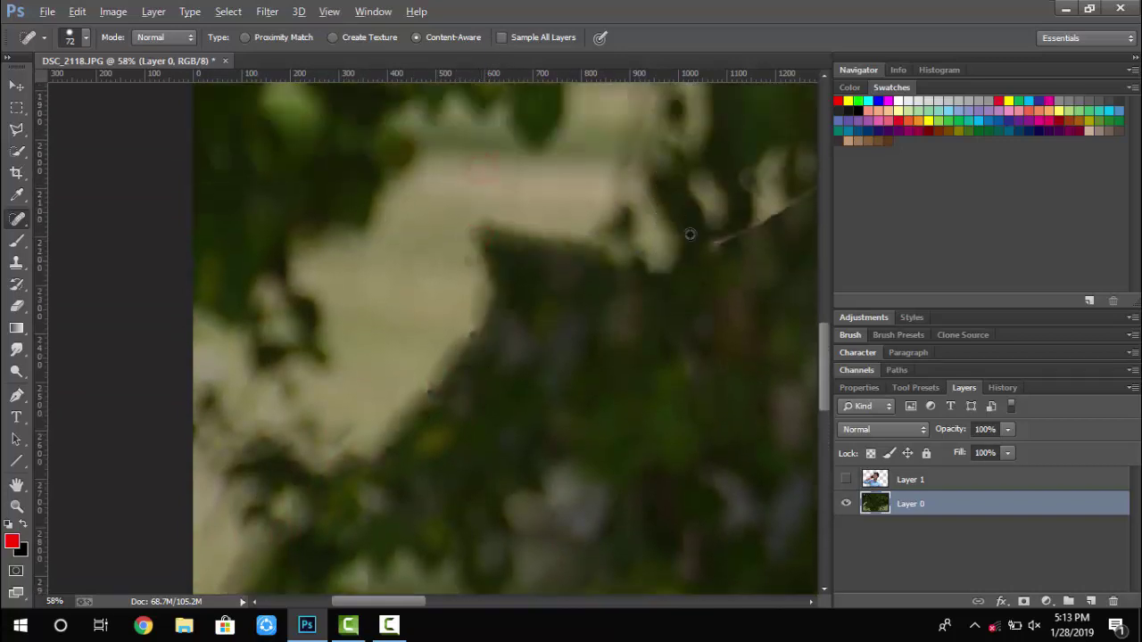
scroll(691, 235, down, 4)
scroll(803, 224, up, 3)
drag(602, 264, 695, 212)
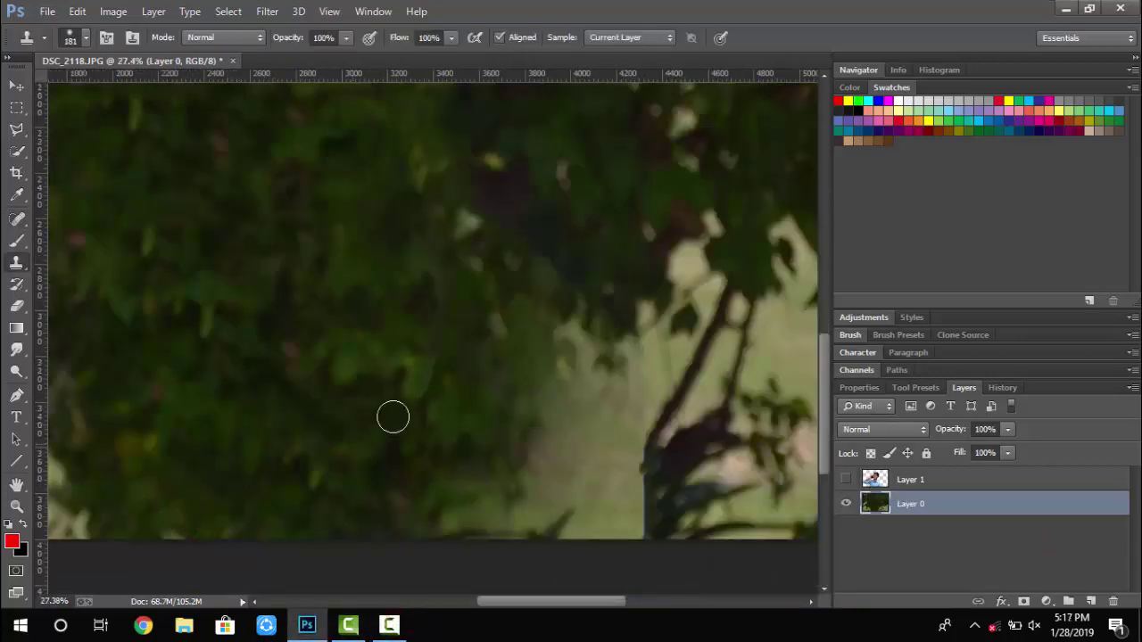
Retouch the smeared grass beside the thin tree trunk with a 181 px Clone Stamp
mouse_move(556, 375)
mouse_down()
mouse_move(564, 417)
mouse_move(525, 431)
mouse_move(597, 389)
mouse_up()
scroll(499, 413, down, 5)
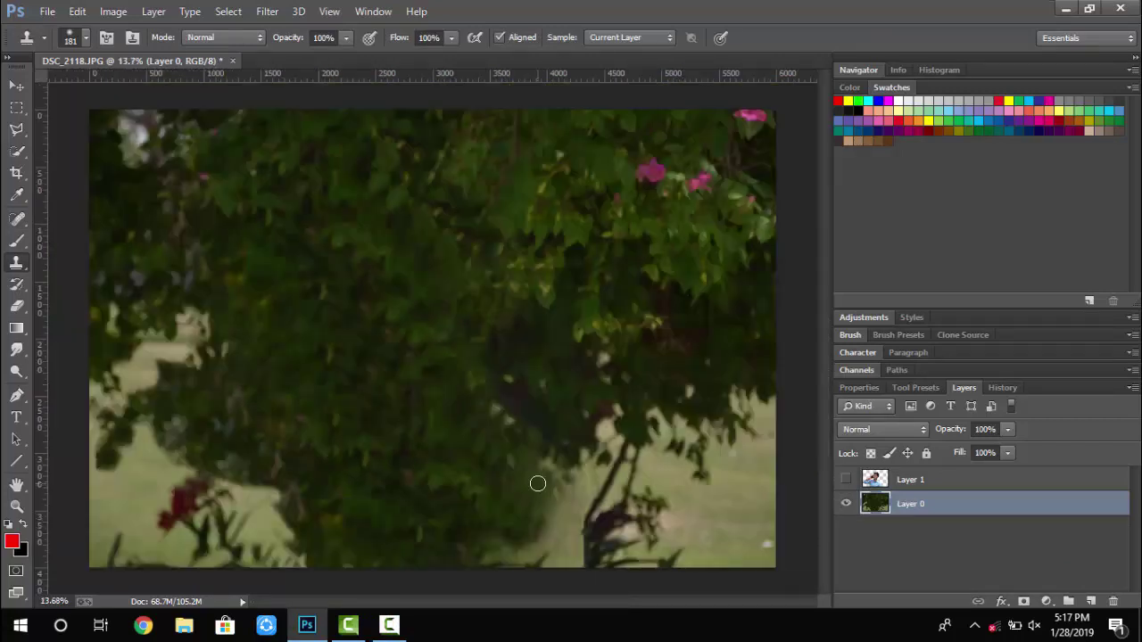
Open the Camera Raw Filter for Layer 0 and set Vibrance to +17
click(268, 10)
click(302, 113)
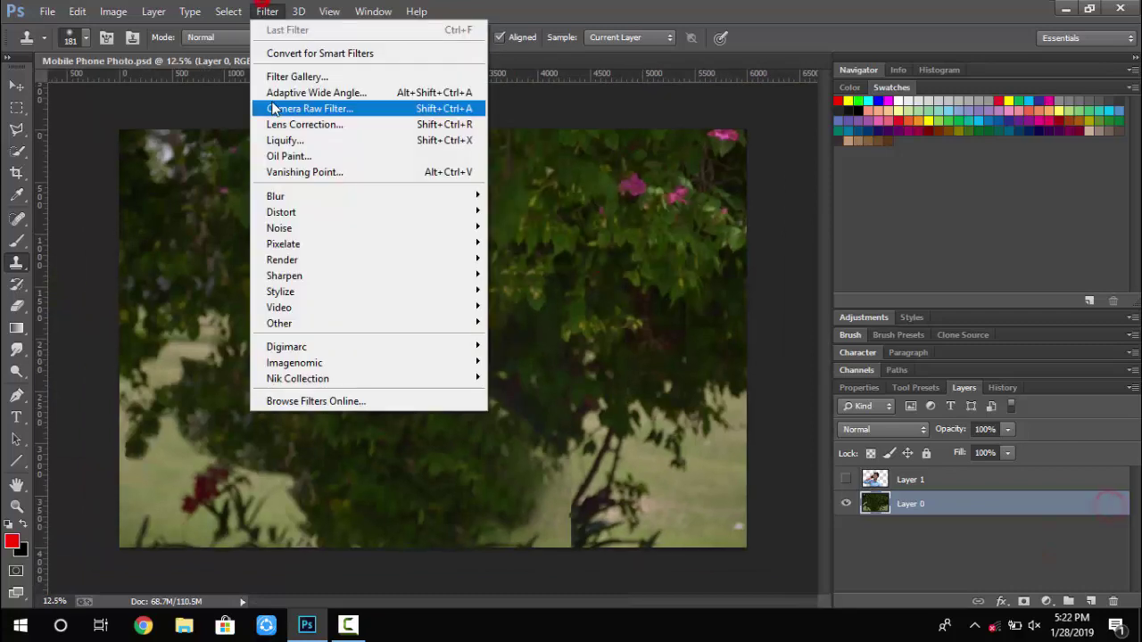
click(272, 105)
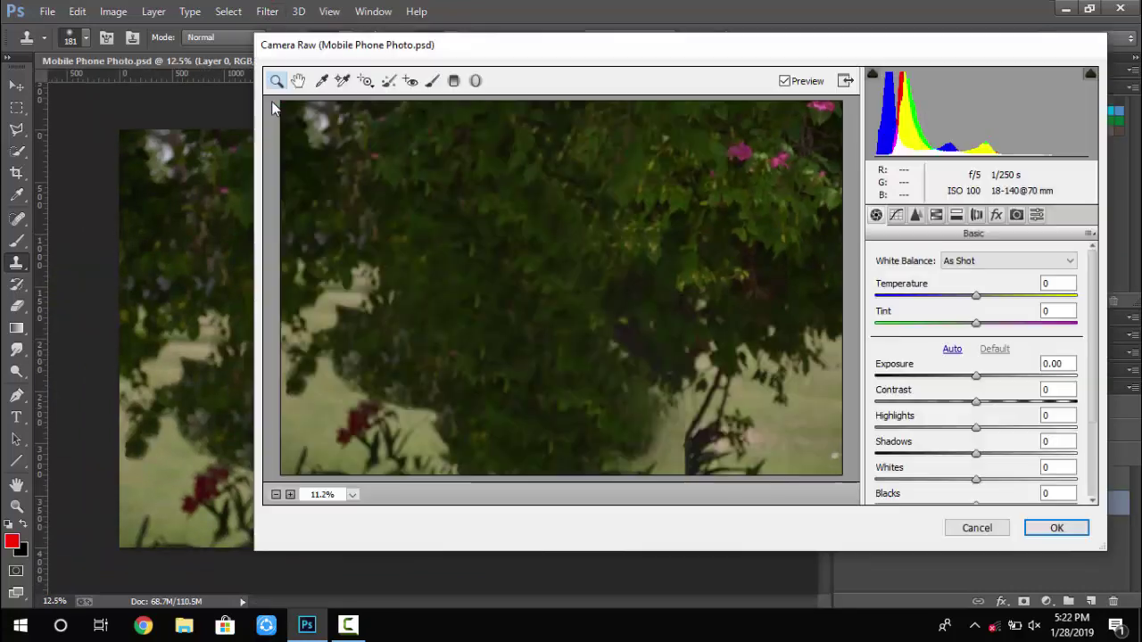
scroll(978, 392, down, 3)
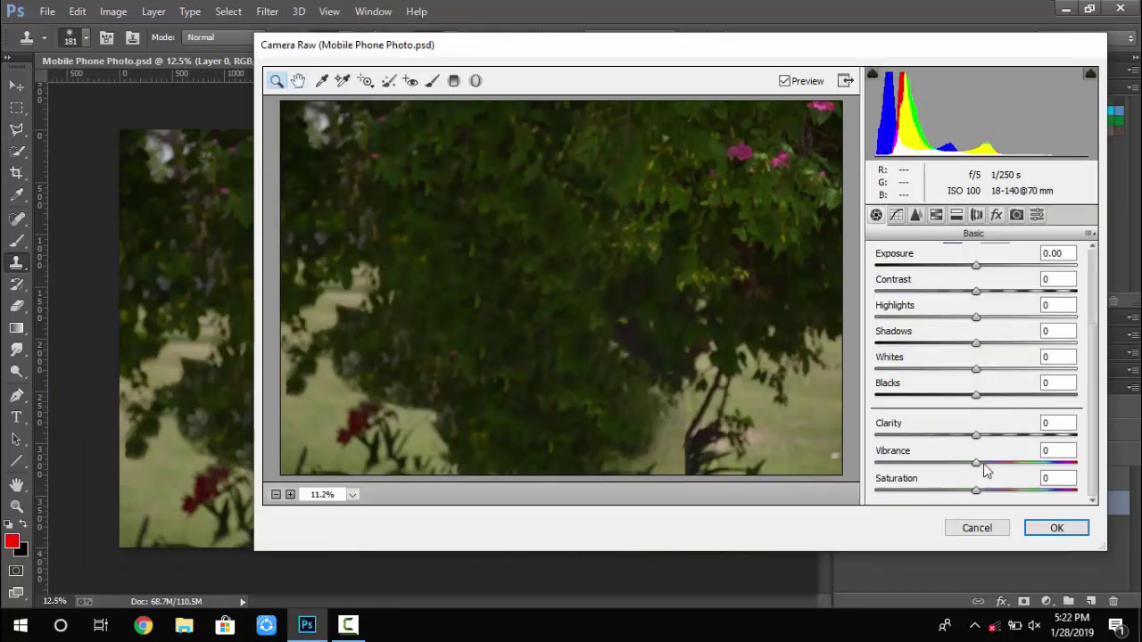
click(982, 462)
Set the Greens hue to +72 and raise the Yellows hue to about +52
click(936, 215)
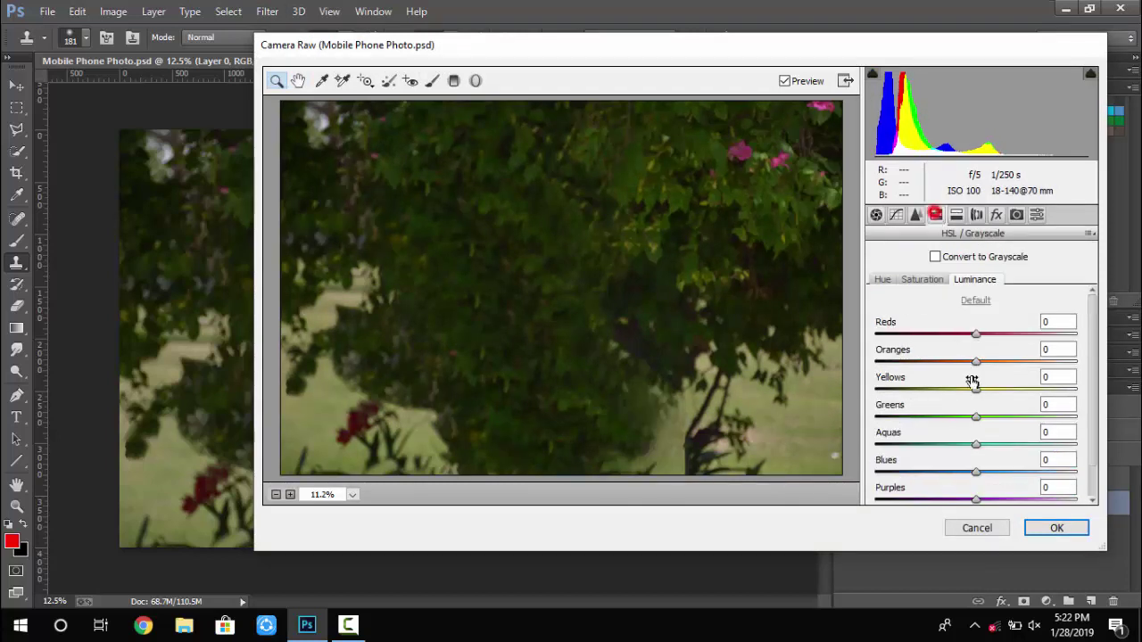
click(895, 280)
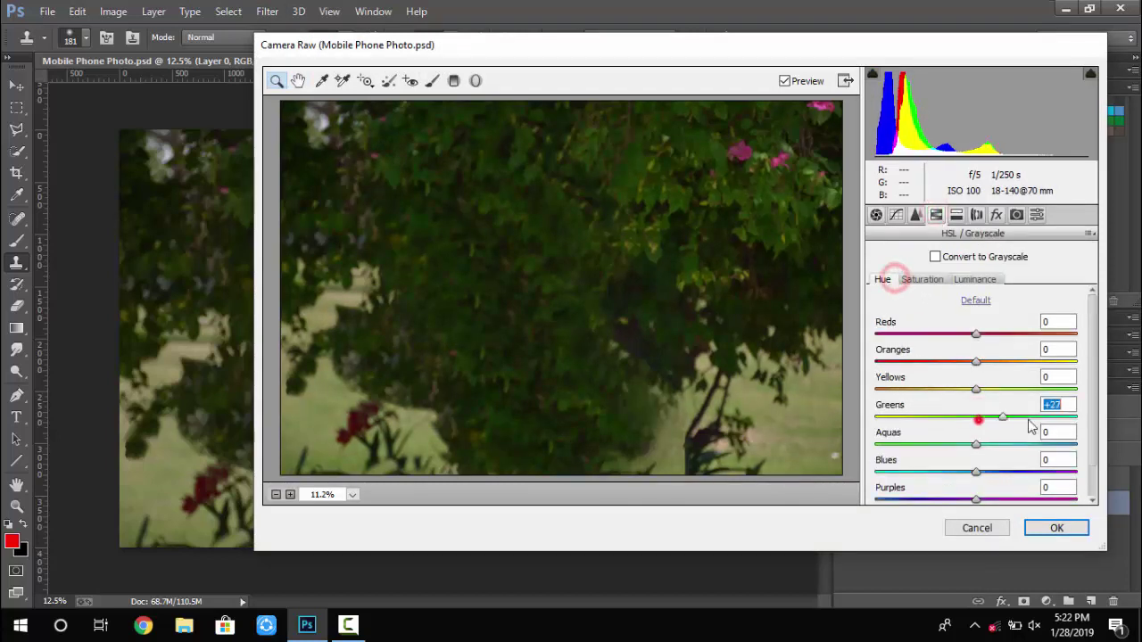
drag(1030, 428, 1064, 427)
drag(975, 388, 1053, 399)
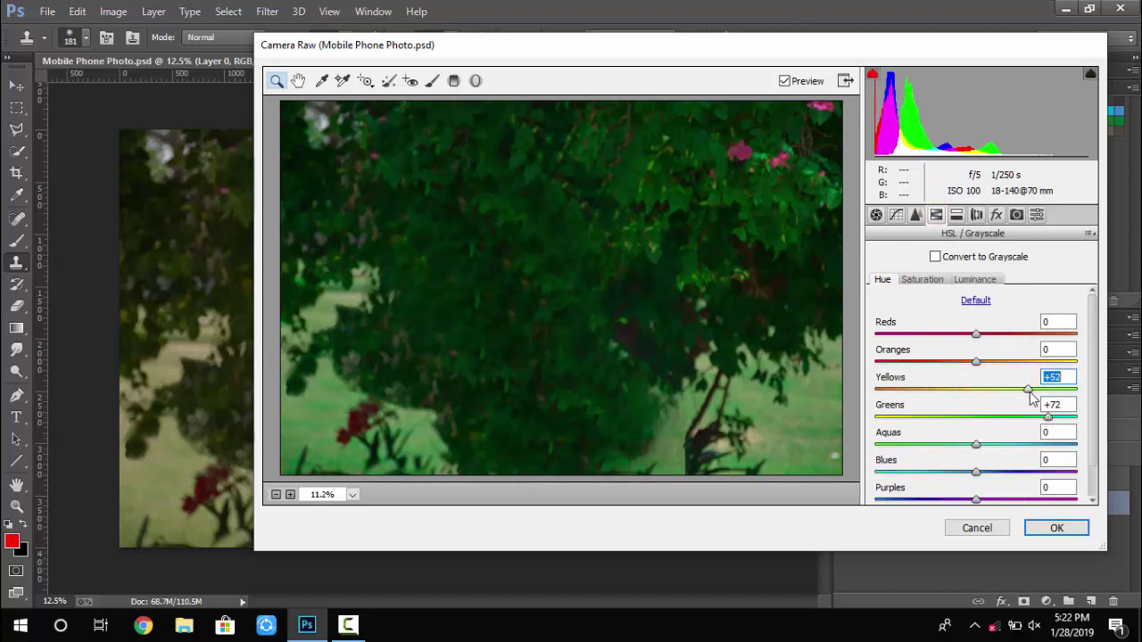
Set the Greens saturation to +69, the Greens luminance to +58 and the Yellows luminance to -1
click(928, 280)
drag(976, 418, 1048, 429)
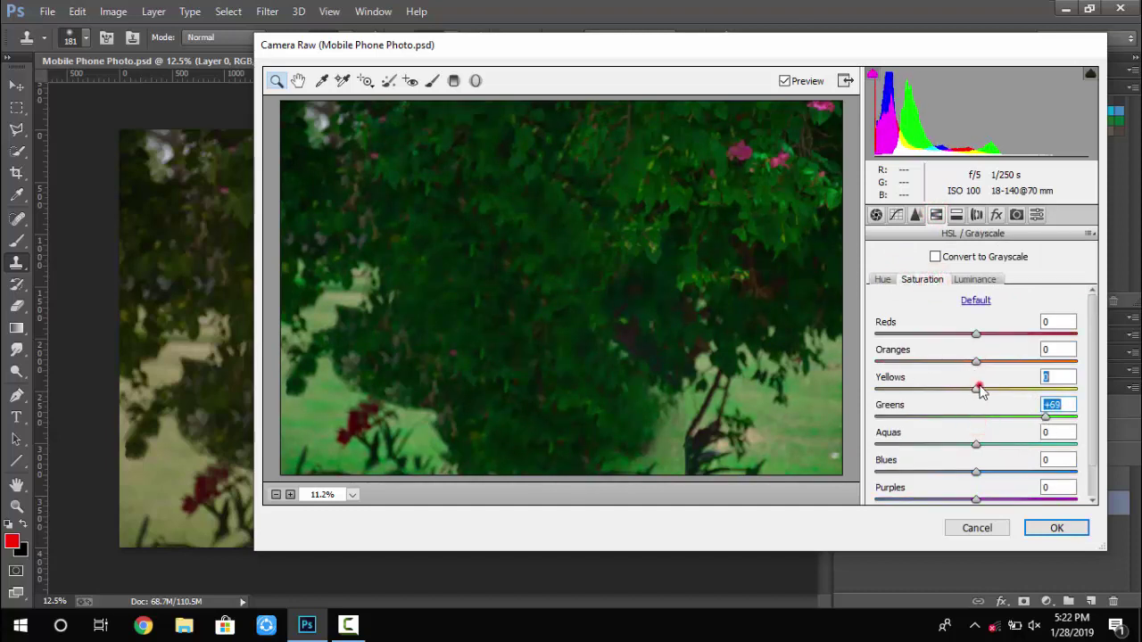
click(974, 281)
drag(951, 428, 1077, 438)
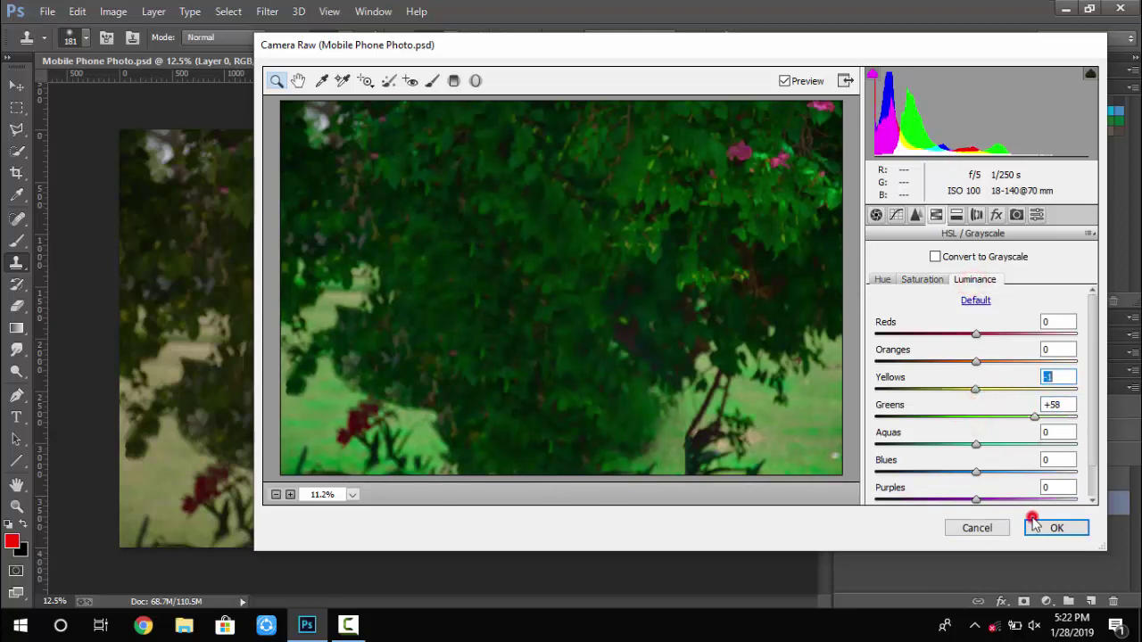
Set Exposure to +0.15, Shadows to -7, Clarity to +14 and Saturation to about +1, apply the filter and save the document
click(877, 217)
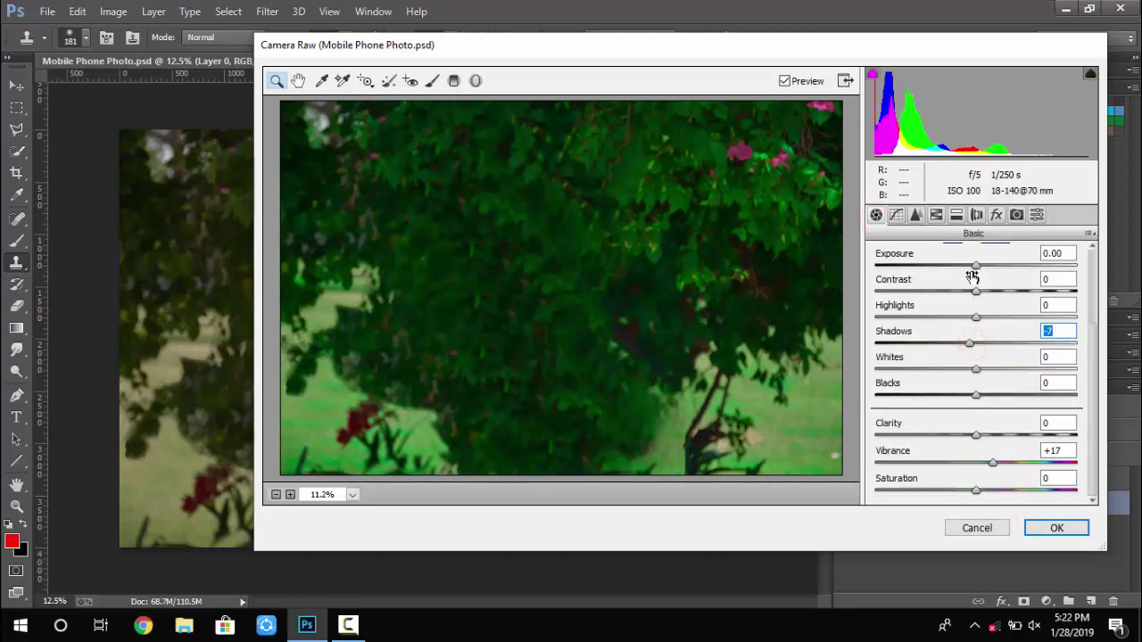
drag(977, 266, 979, 266)
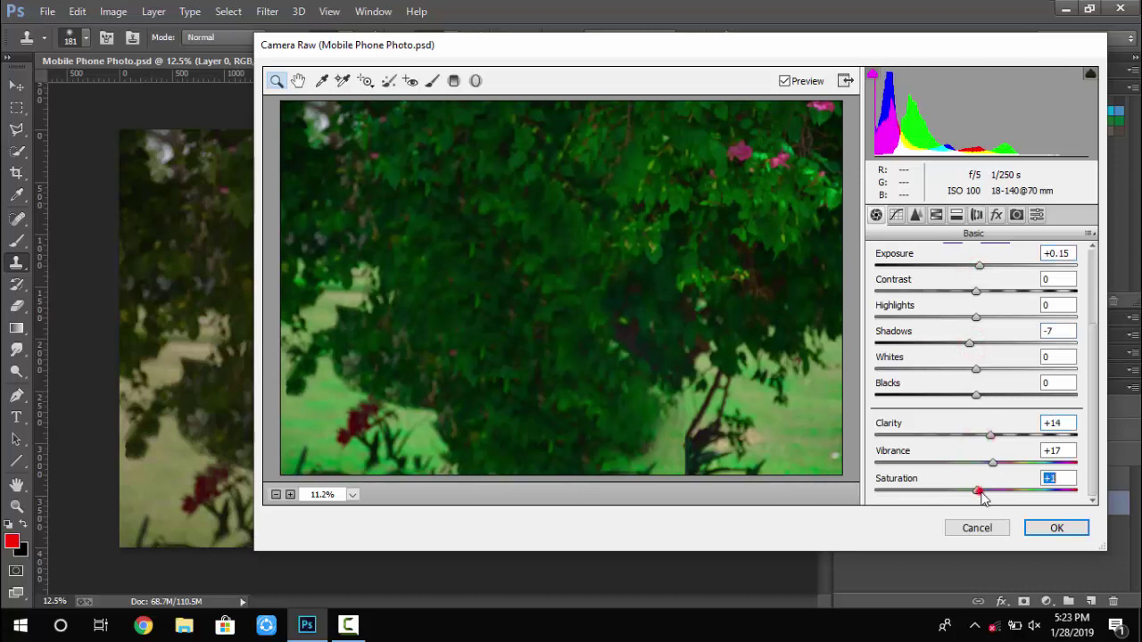
click(1028, 529)
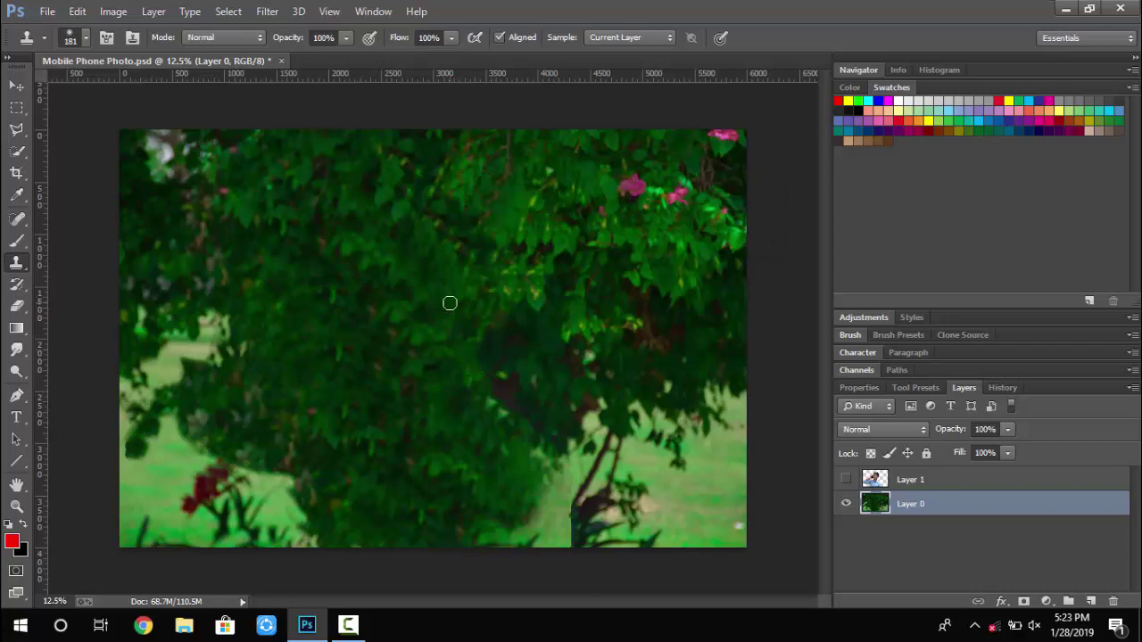
key(ctrl+s)
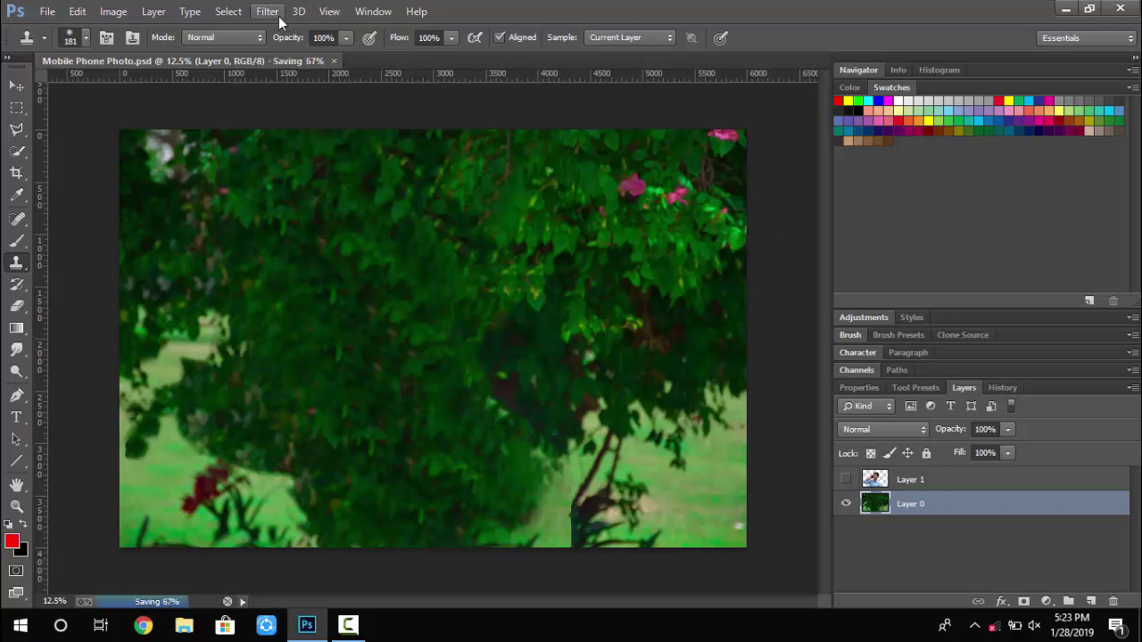
click(278, 16)
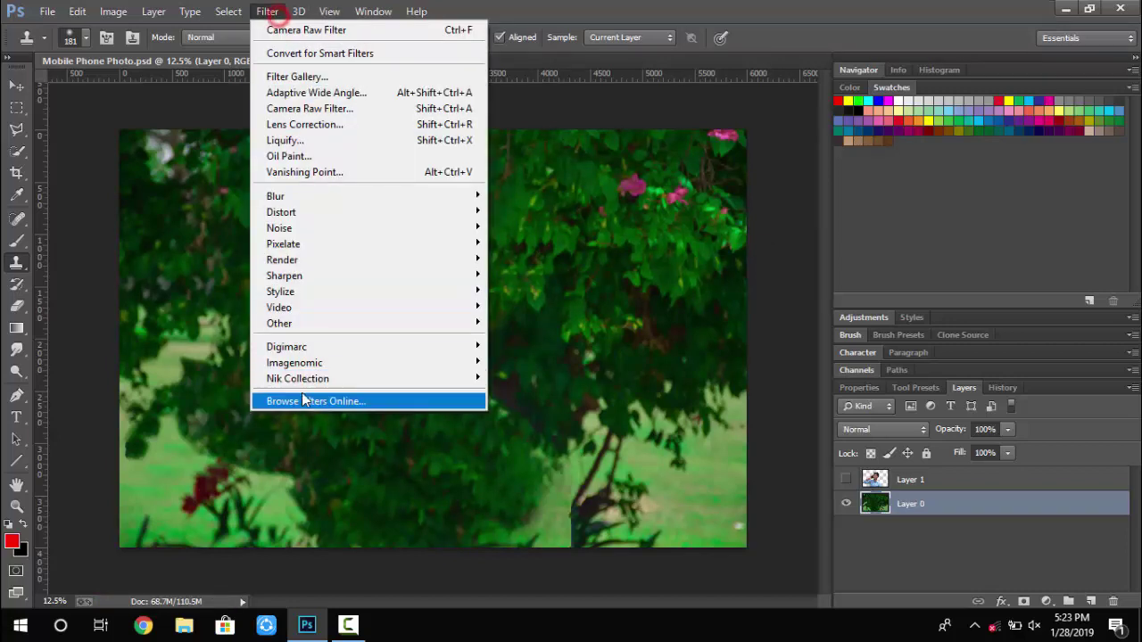
mouse_move(321, 377)
click(573, 383)
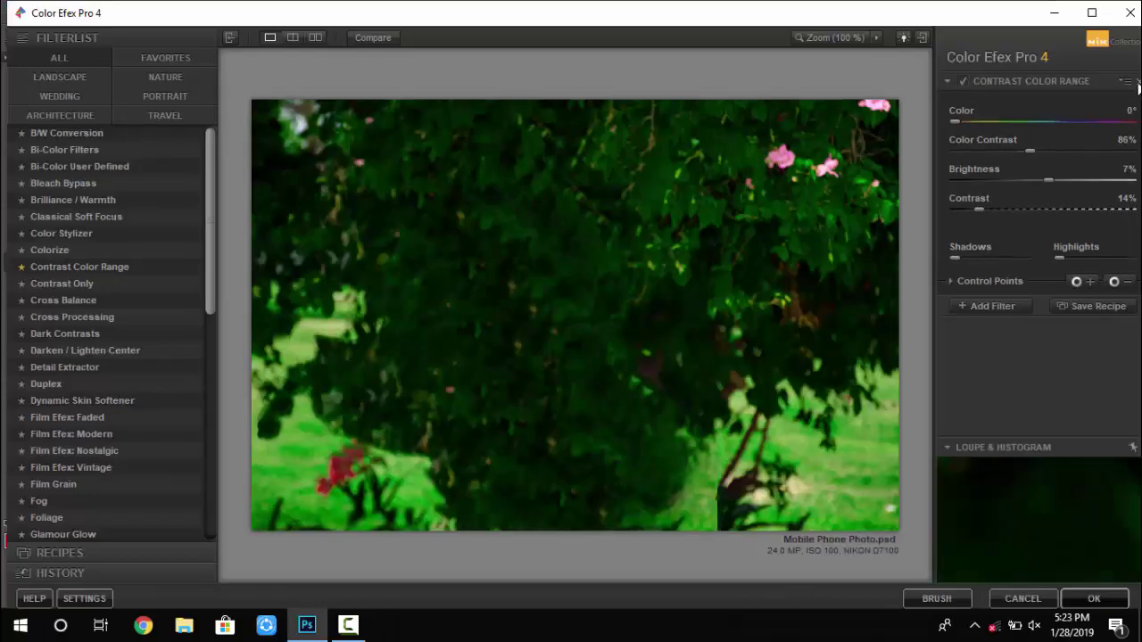
click(1137, 82)
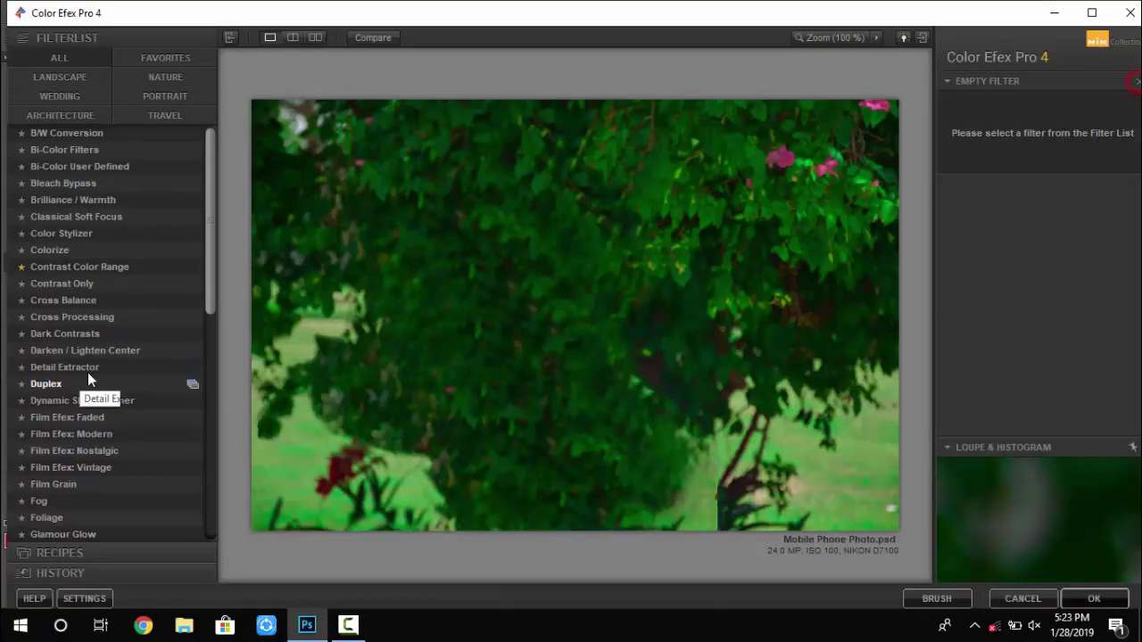
click(1017, 599)
Open Field Blur for Layer 0, set Blur to 43 px and raise Light Bokeh to about 59%
click(268, 10)
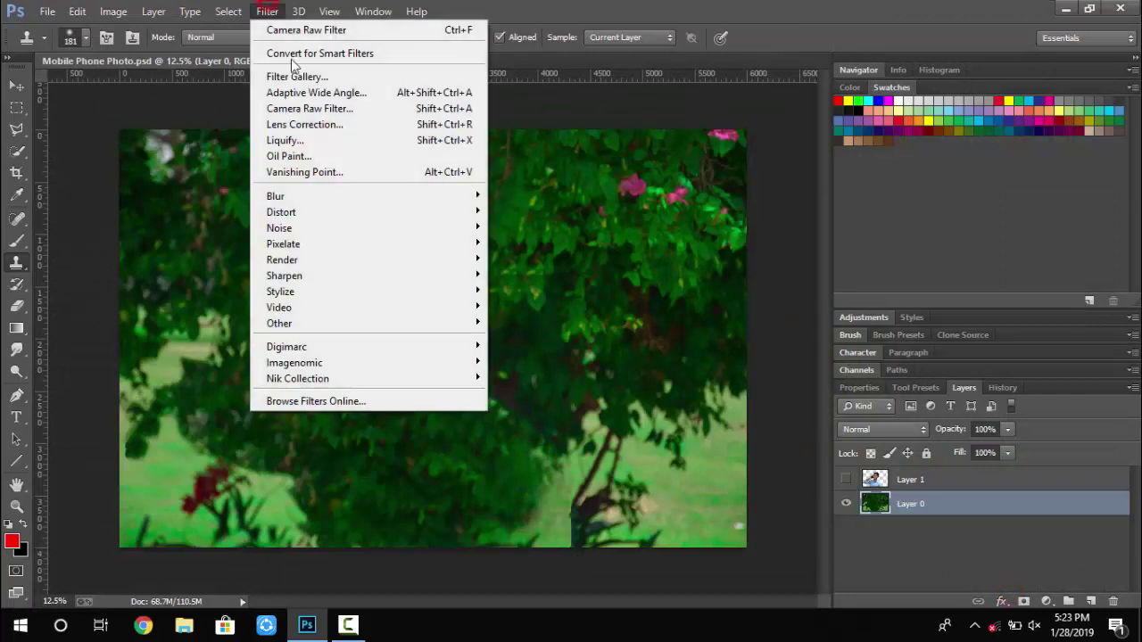
mouse_move(319, 193)
click(495, 192)
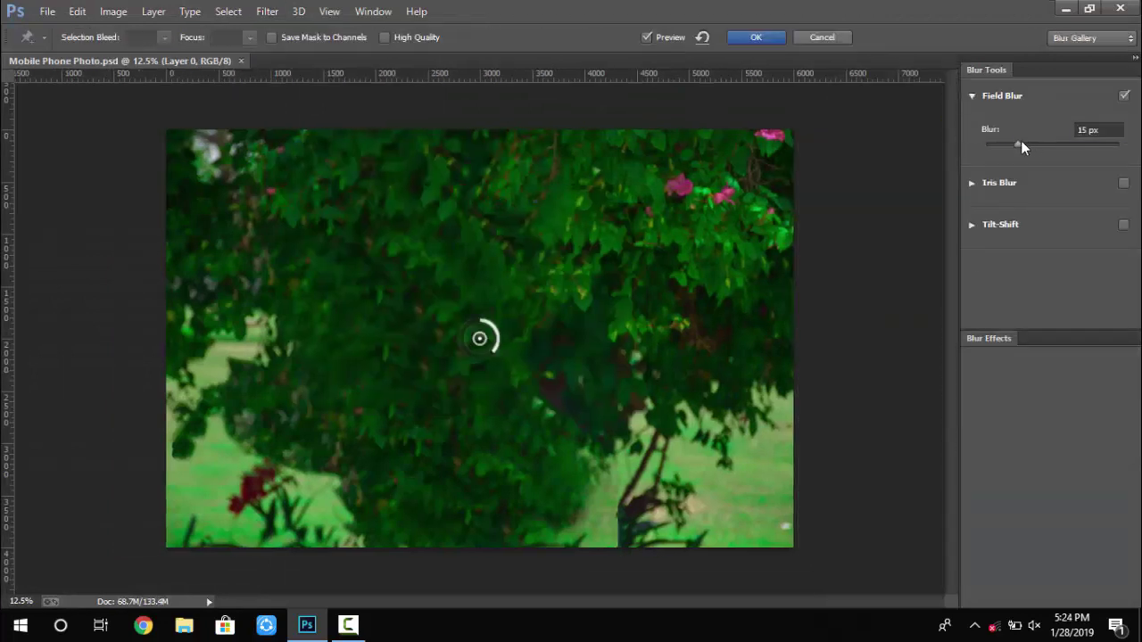
click(981, 344)
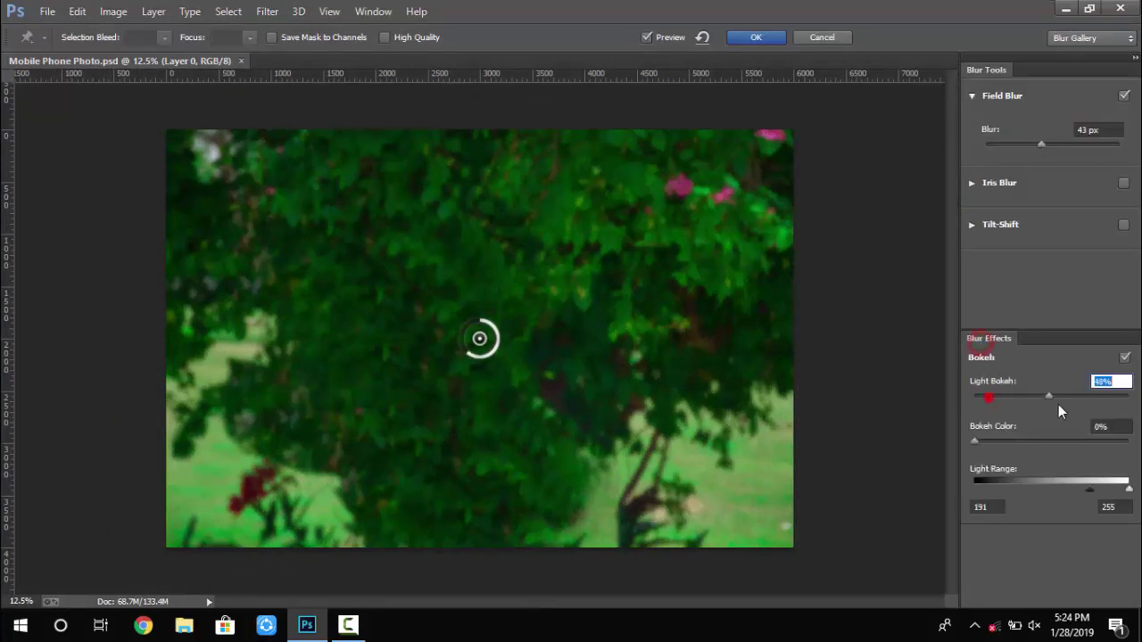
Set Light Range to 107–108, Light Bokeh to 67% and Bokeh Color to 6%, and increase Blur to 71 px
drag(1053, 489, 994, 490)
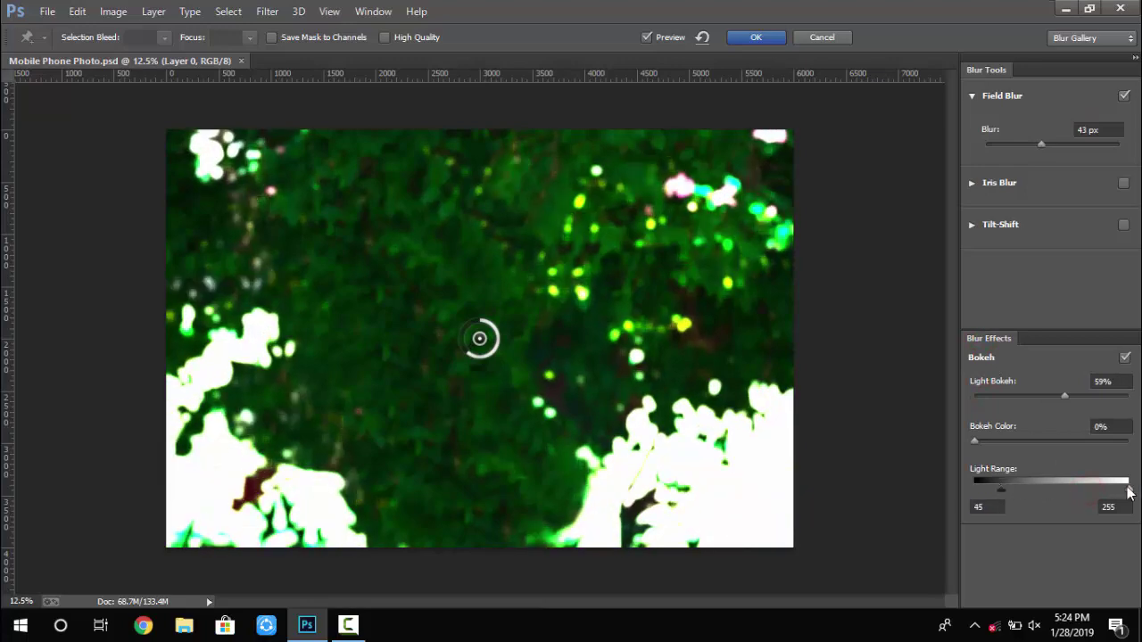
drag(1129, 490, 1029, 490)
drag(1064, 396, 1077, 395)
drag(1028, 489, 1040, 488)
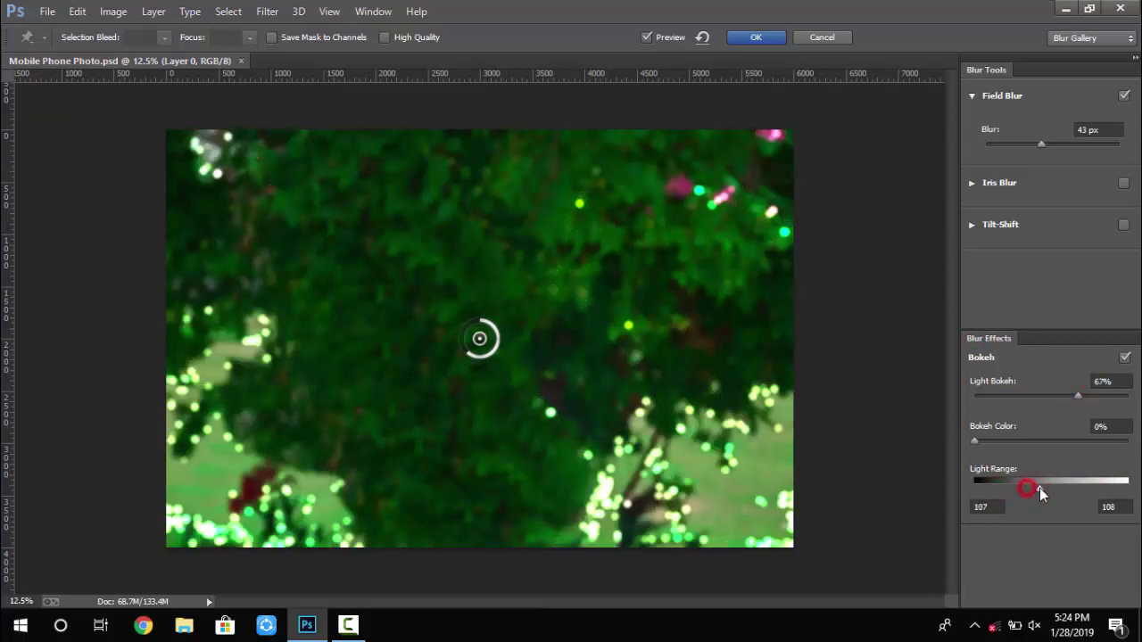
drag(994, 445, 987, 443)
drag(1044, 144, 1047, 145)
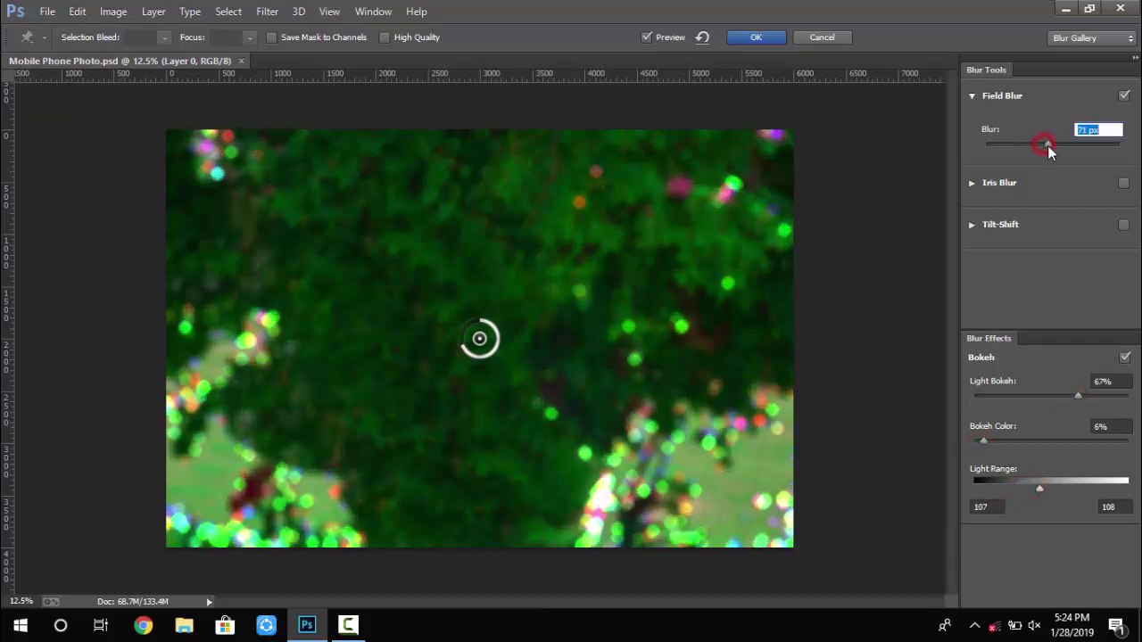
Set Light Range to 43–44, Light Bokeh to 54%, Bokeh Color to 4% and Blur to 85 px
drag(985, 441, 973, 441)
drag(1038, 490, 1001, 487)
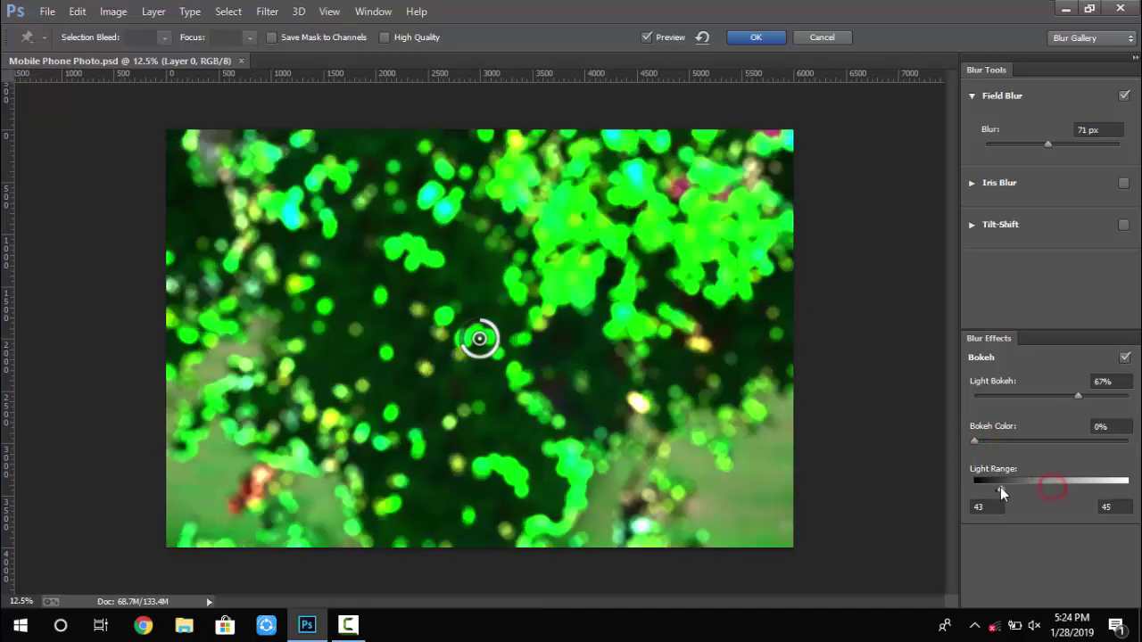
drag(1075, 399, 1062, 397)
drag(973, 442, 978, 442)
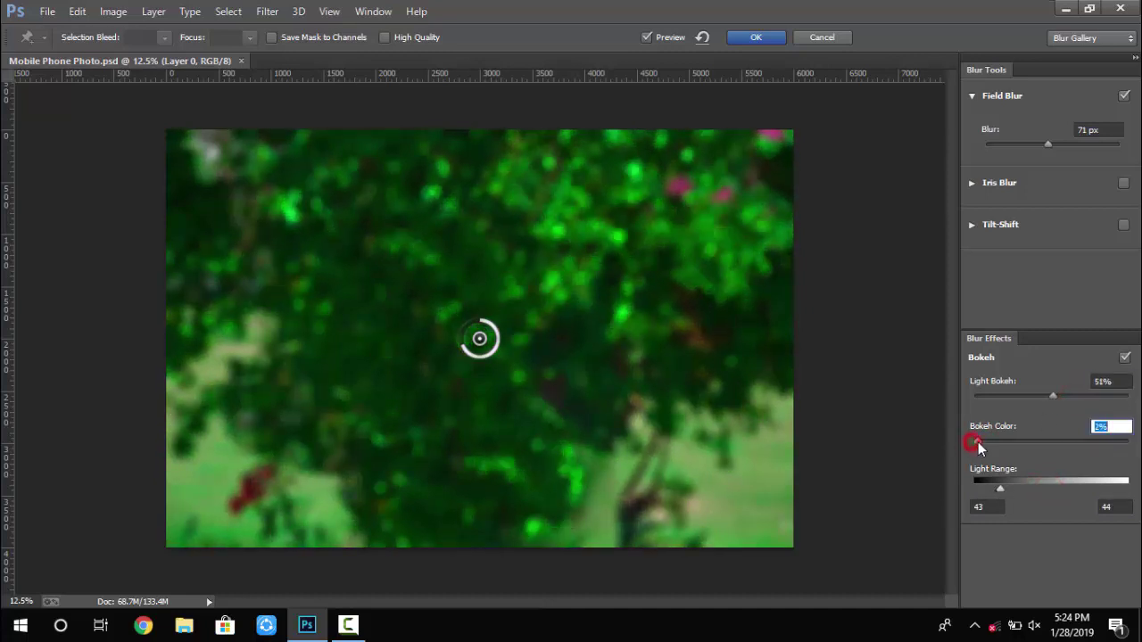
drag(1053, 398, 1064, 404)
drag(979, 440, 982, 440)
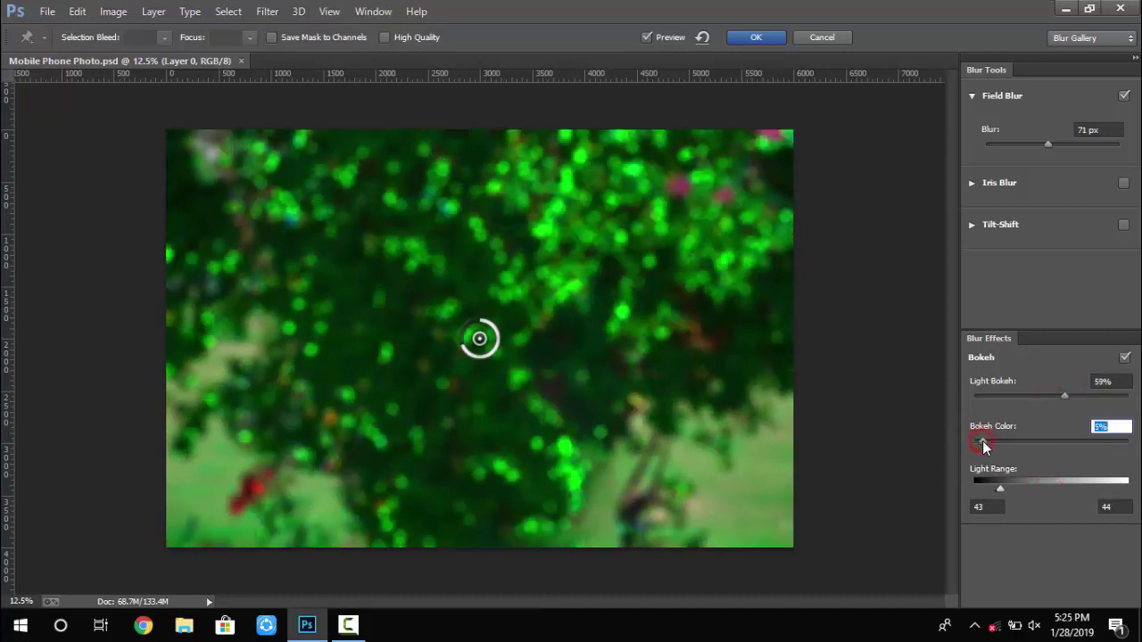
mouse_move(1065, 397)
mouse_down()
mouse_move(1051, 401)
mouse_move(1078, 390)
mouse_up()
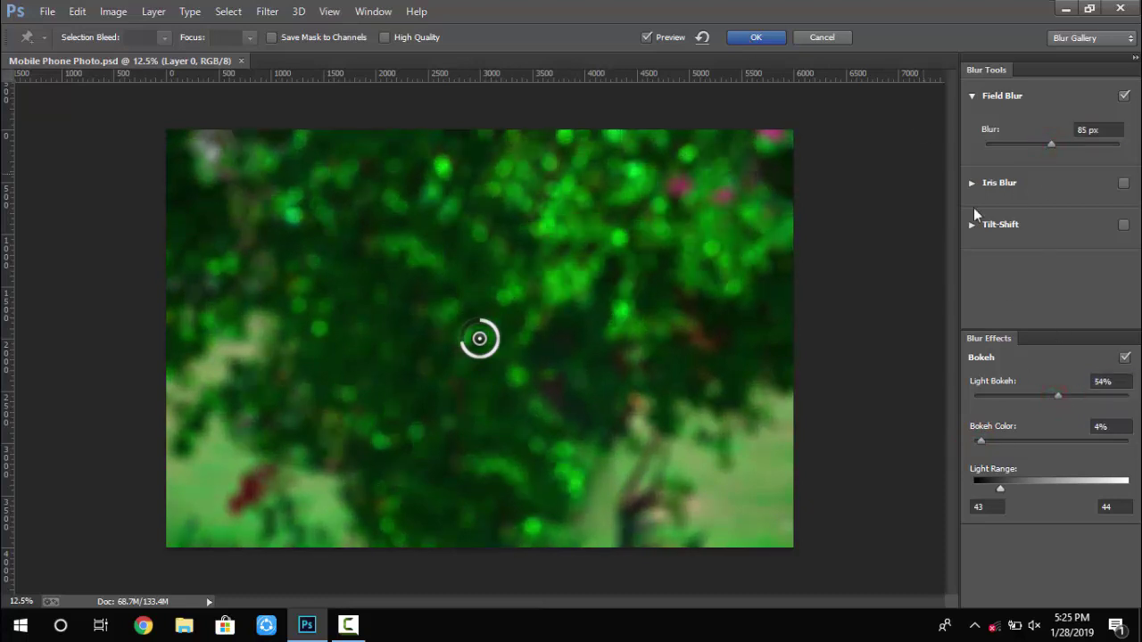
Reduce Bokeh Color to about 0%, slightly raise Light Bokeh and Light Range, apply the blur and briefly show Layer 1 to check it
drag(987, 442, 989, 443)
drag(1058, 397, 1066, 396)
drag(989, 441, 975, 443)
drag(1001, 489, 1004, 491)
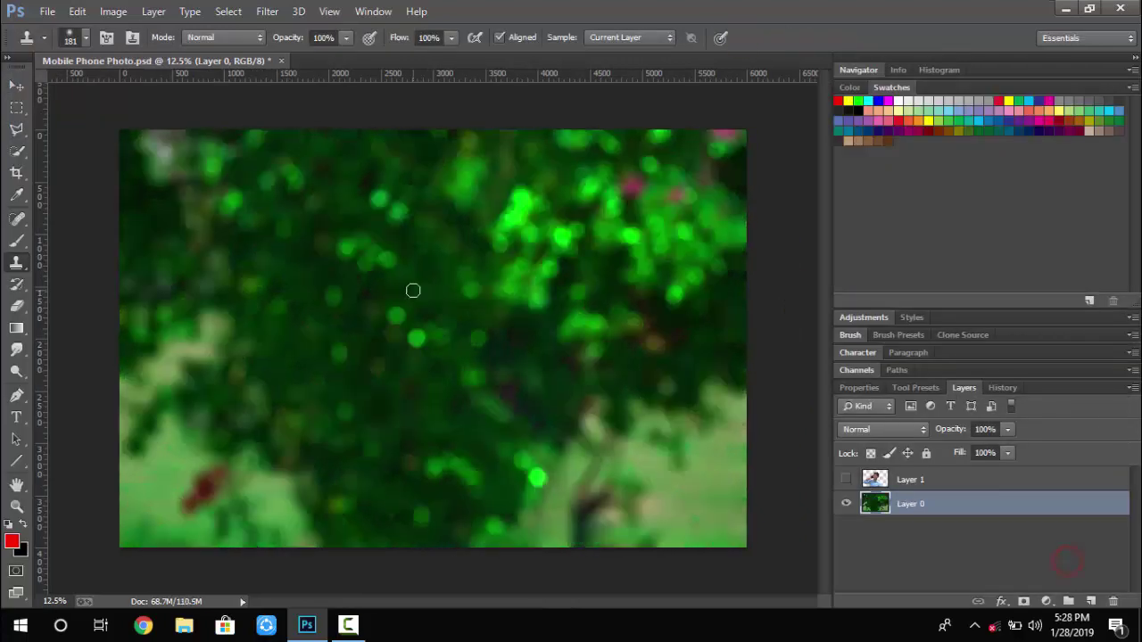
click(846, 480)
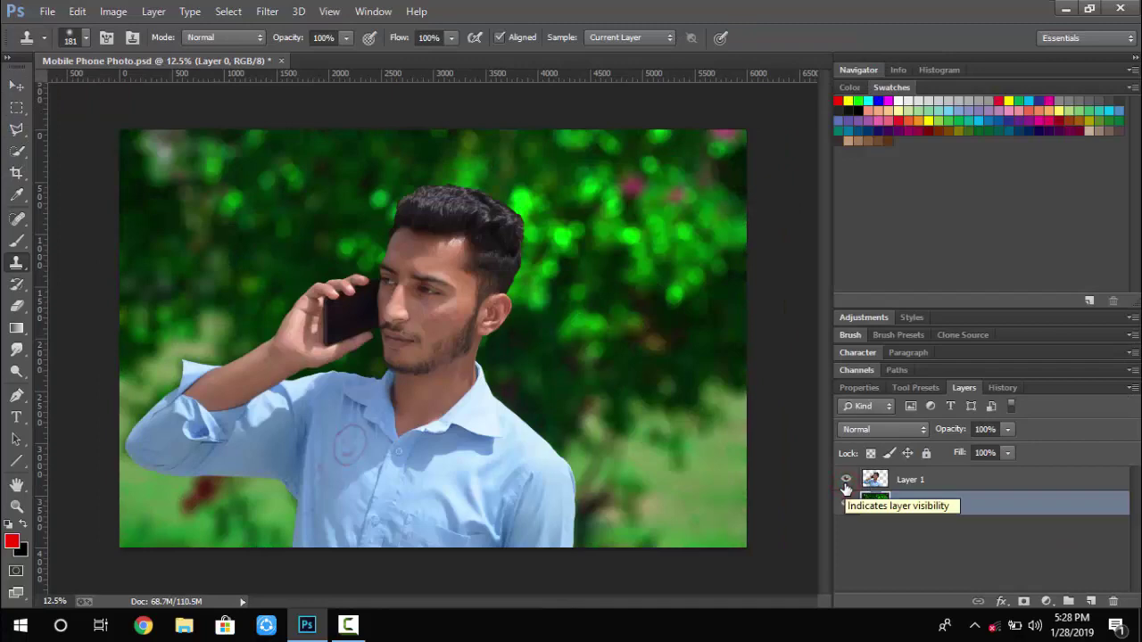
click(846, 480)
click(268, 11)
click(290, 105)
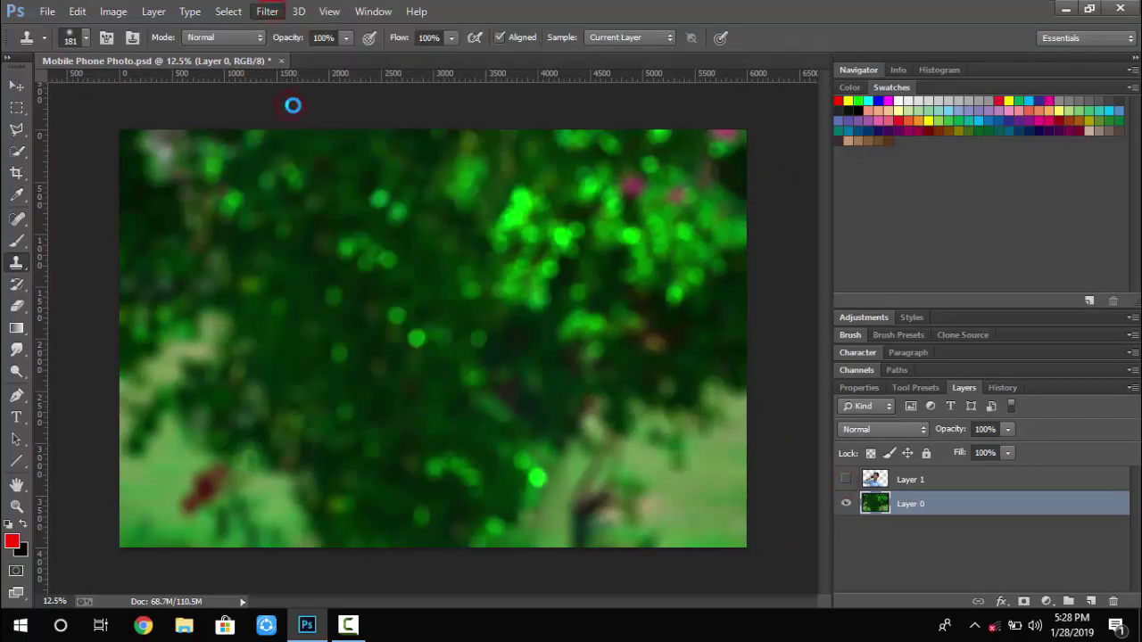
scroll(958, 472, down, 3)
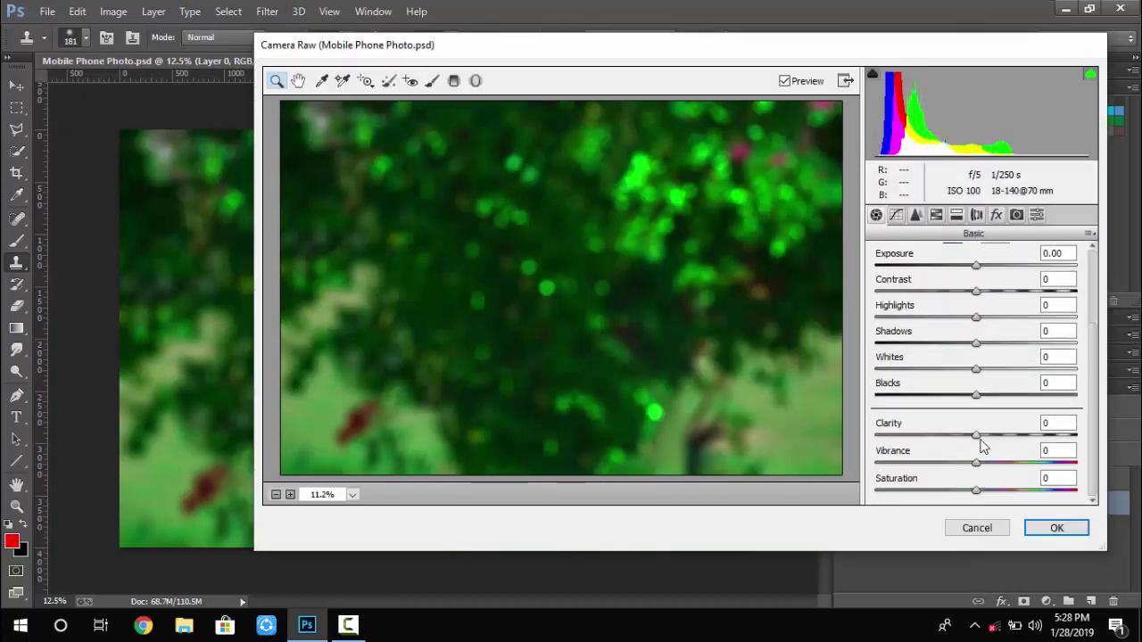
scroll(976, 390, up, 3)
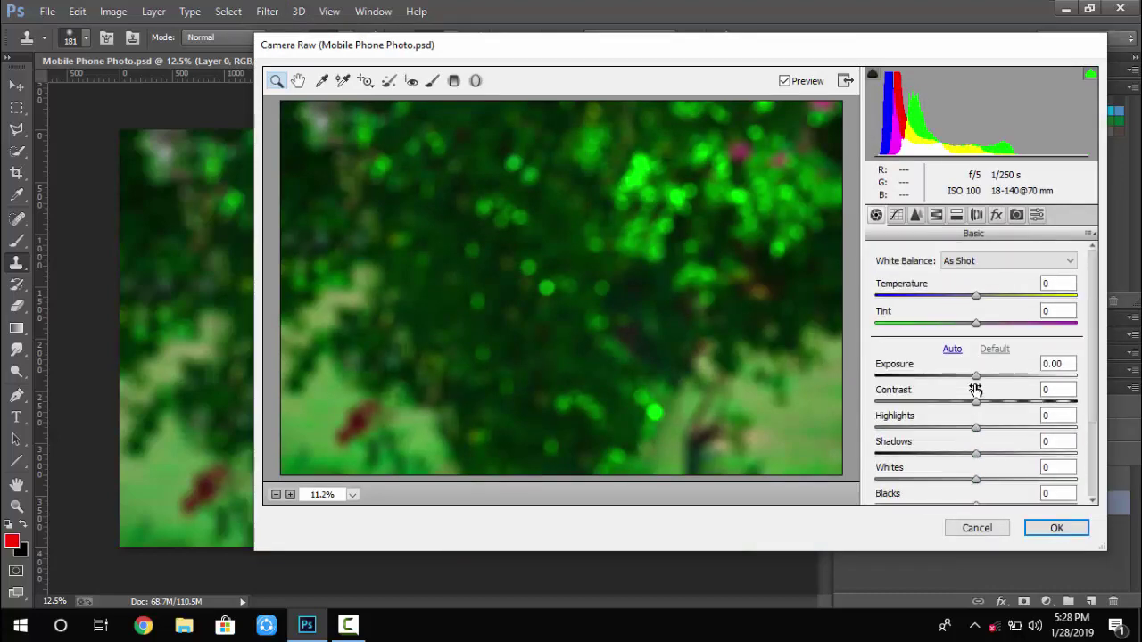
click(1030, 526)
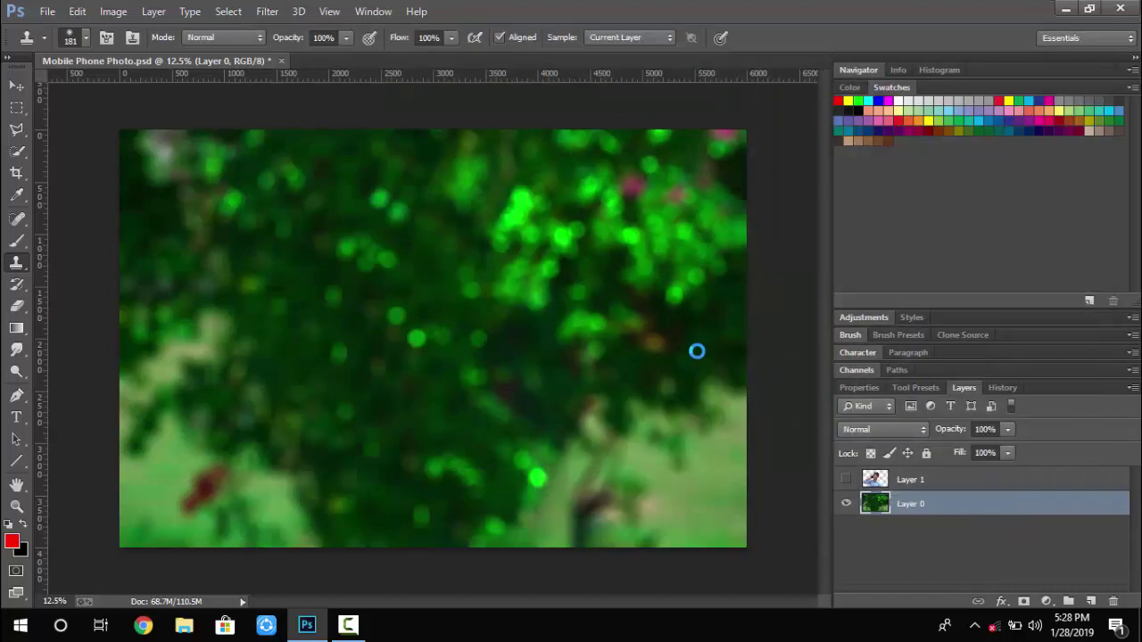
Open the Color Efex Pro 4 filter from the Nik Collection for the blurred background on Layer 0
click(266, 11)
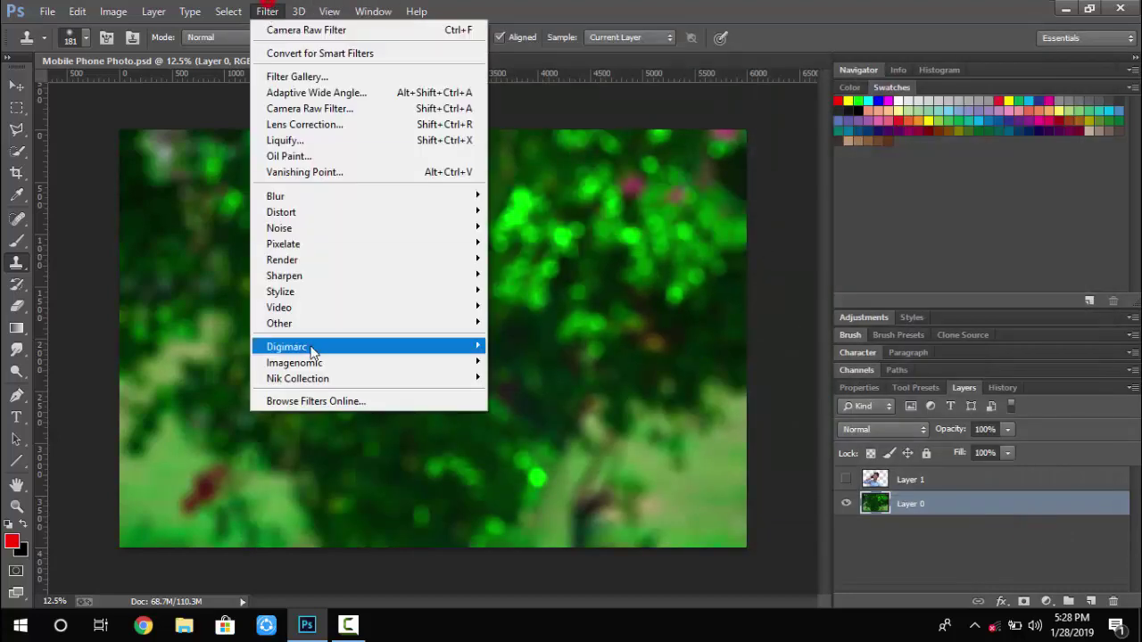
click(312, 378)
click(384, 418)
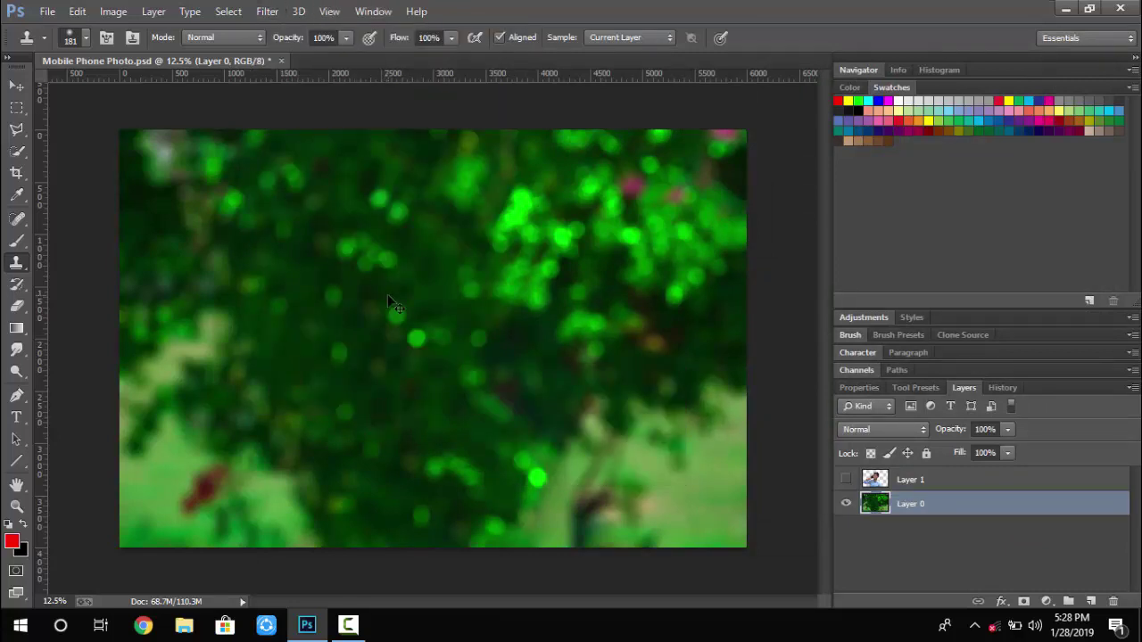
click(267, 11)
mouse_move(370, 380)
click(605, 378)
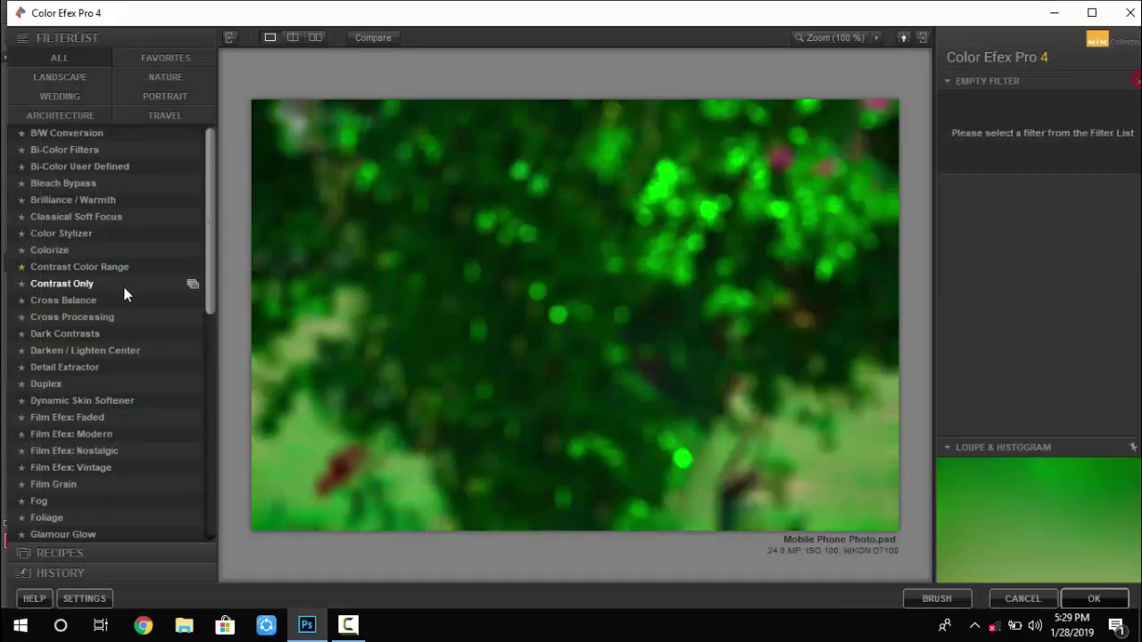
Add the Dark Contrasts filter with Dark Detail Extractor 87%, Brightness -29%, Contrast -41% and Saturation 3%
click(101, 333)
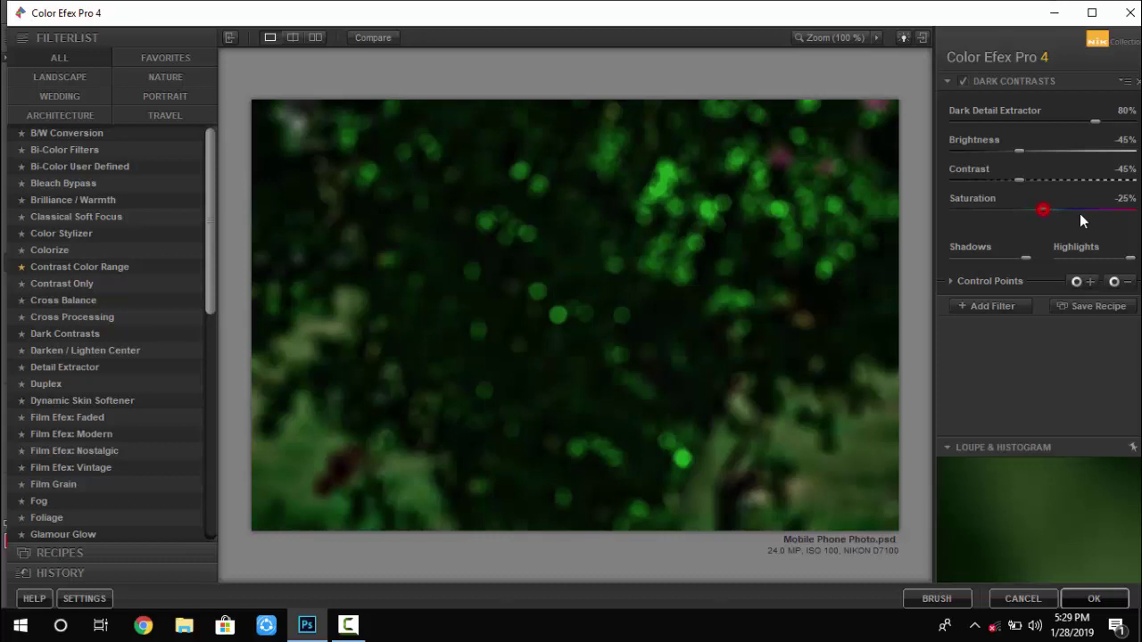
drag(1042, 210, 1076, 214)
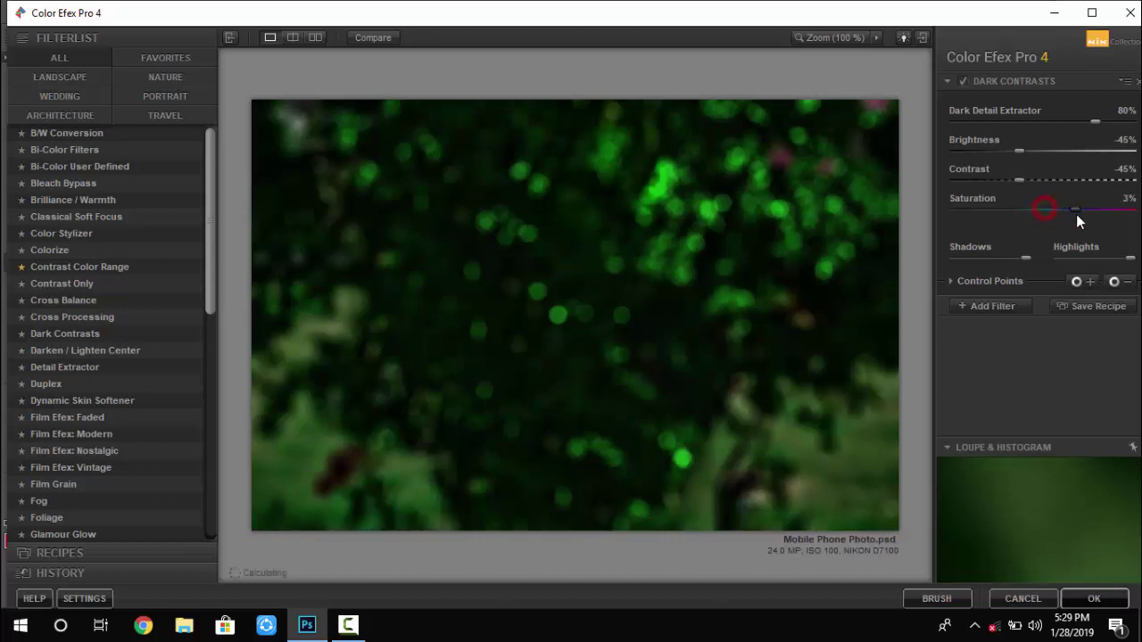
drag(1017, 180, 990, 184)
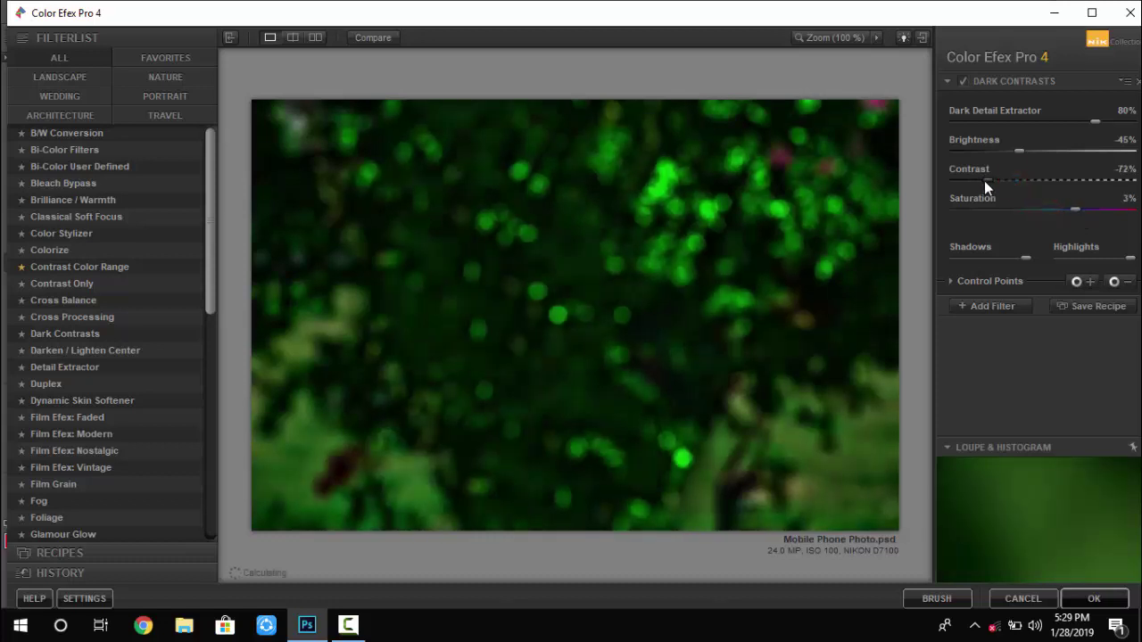
click(995, 180)
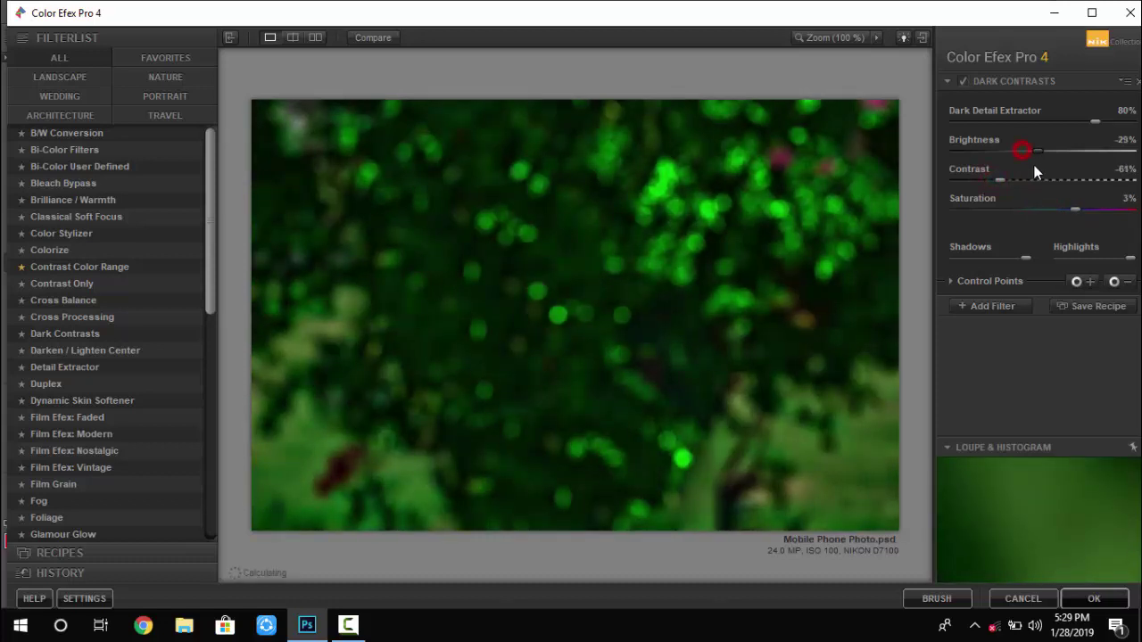
drag(1001, 180, 1023, 179)
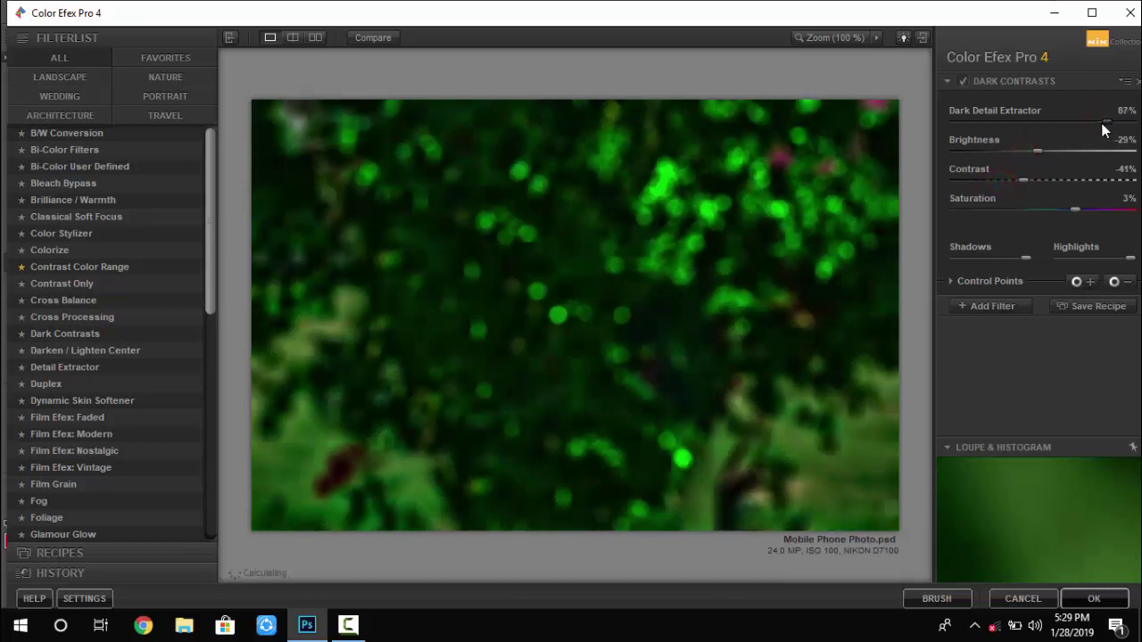
Add a Contrast Color Range filter with Color Contrast 15%, Brightness 12% and Contrast about 8%
click(992, 306)
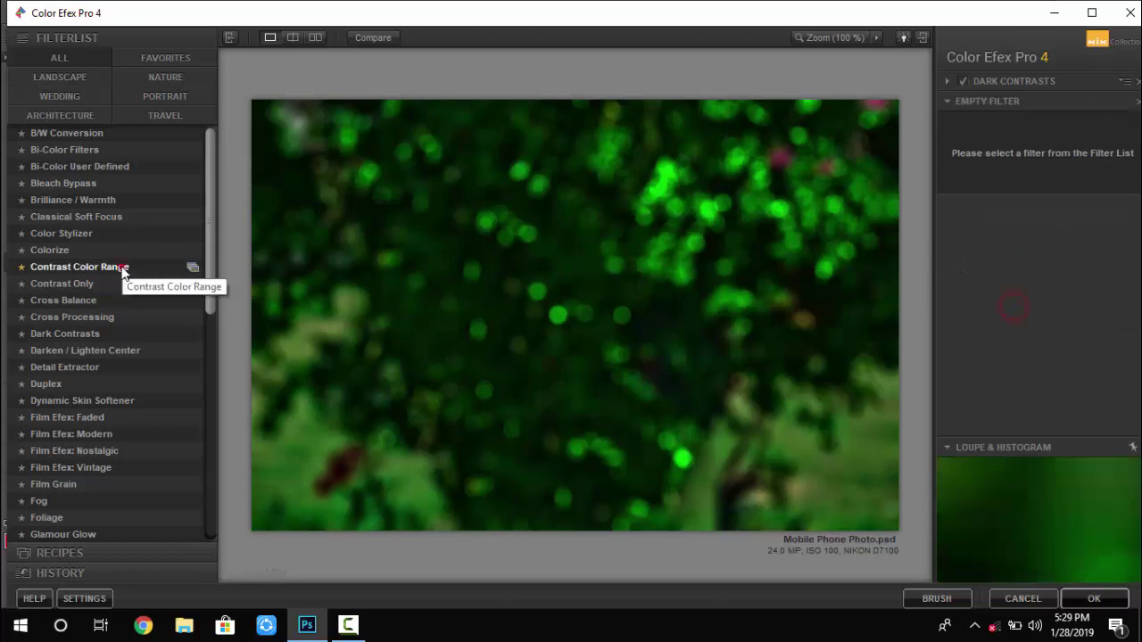
click(116, 266)
drag(997, 230, 964, 230)
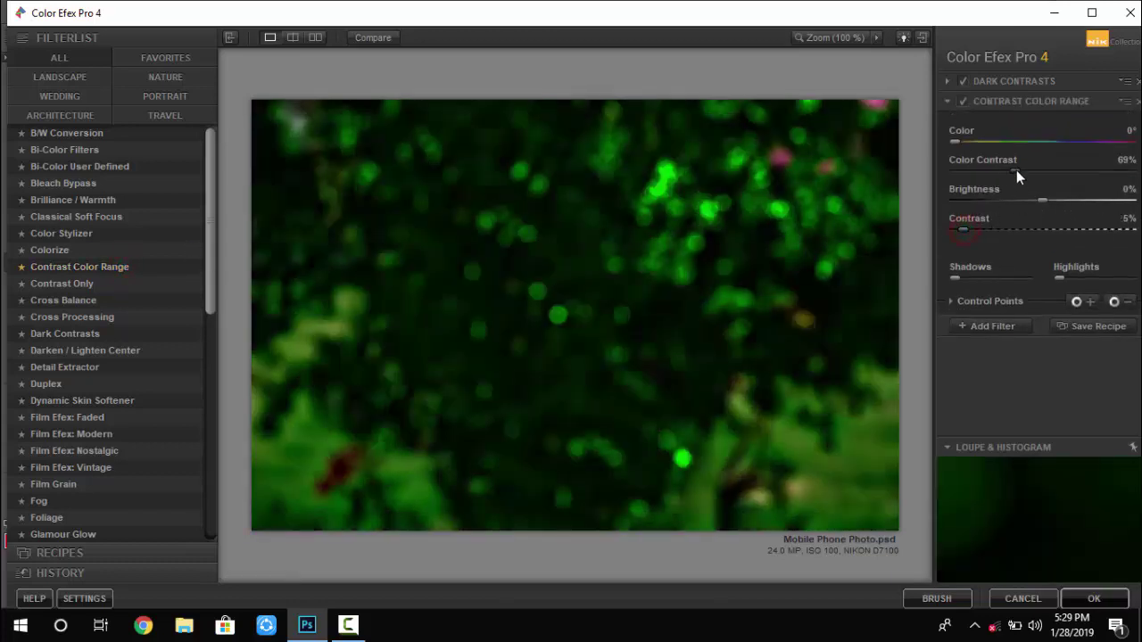
drag(1016, 170, 966, 171)
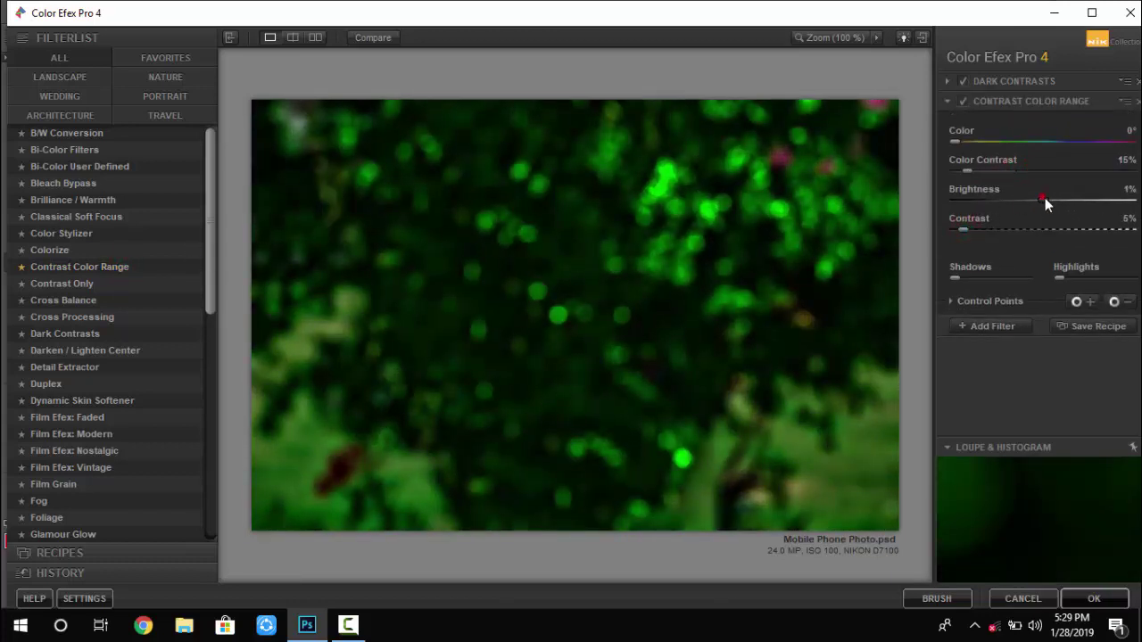
drag(1044, 200, 1053, 200)
drag(972, 229, 974, 231)
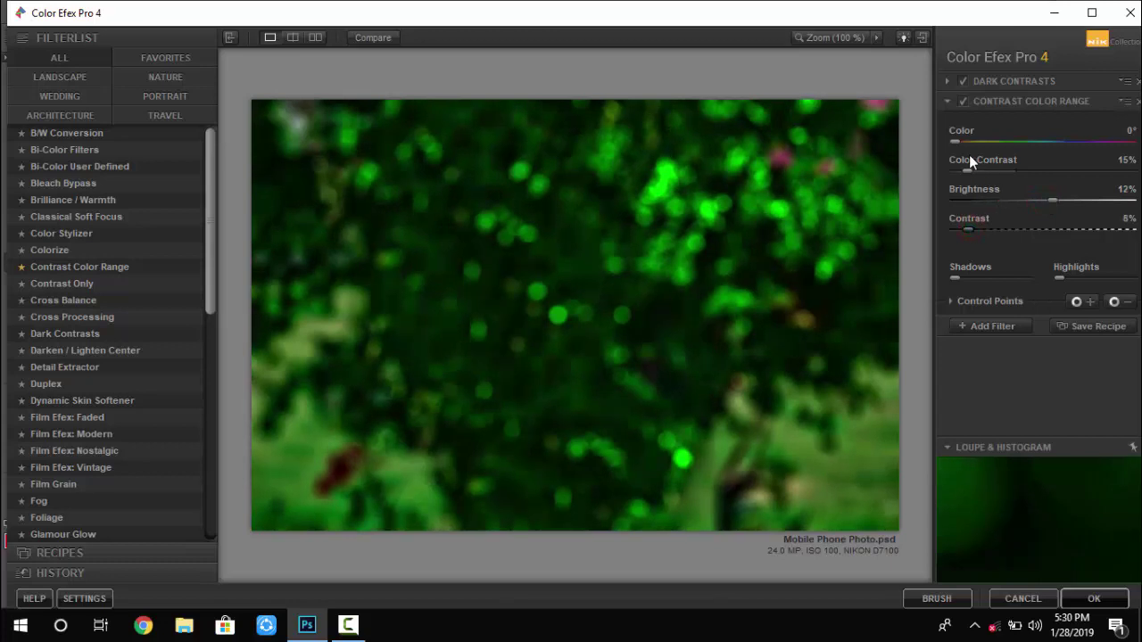
Add a Detail Extractor filter with Detail Extractor at 7% and Contrast at 18%
click(990, 325)
click(129, 367)
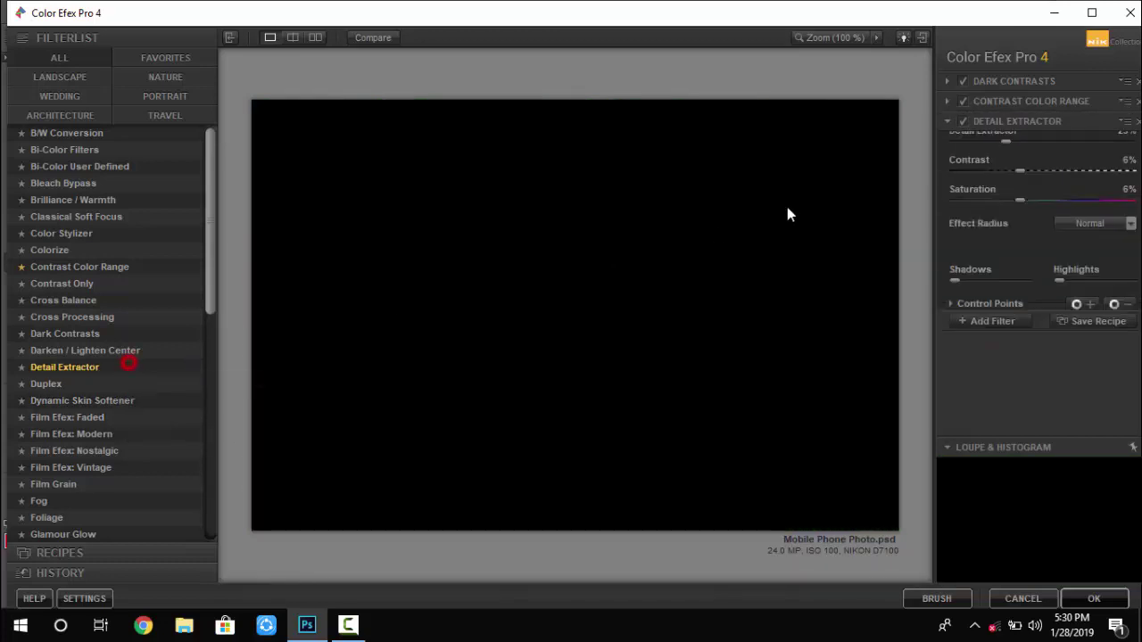
drag(1004, 162, 945, 160)
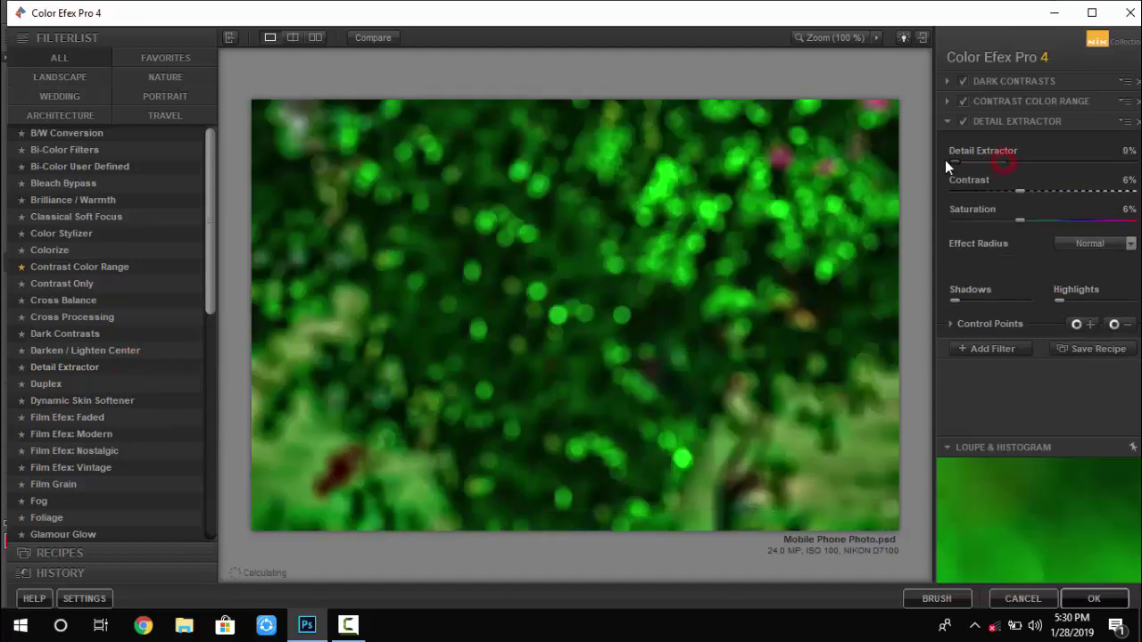
click(962, 120)
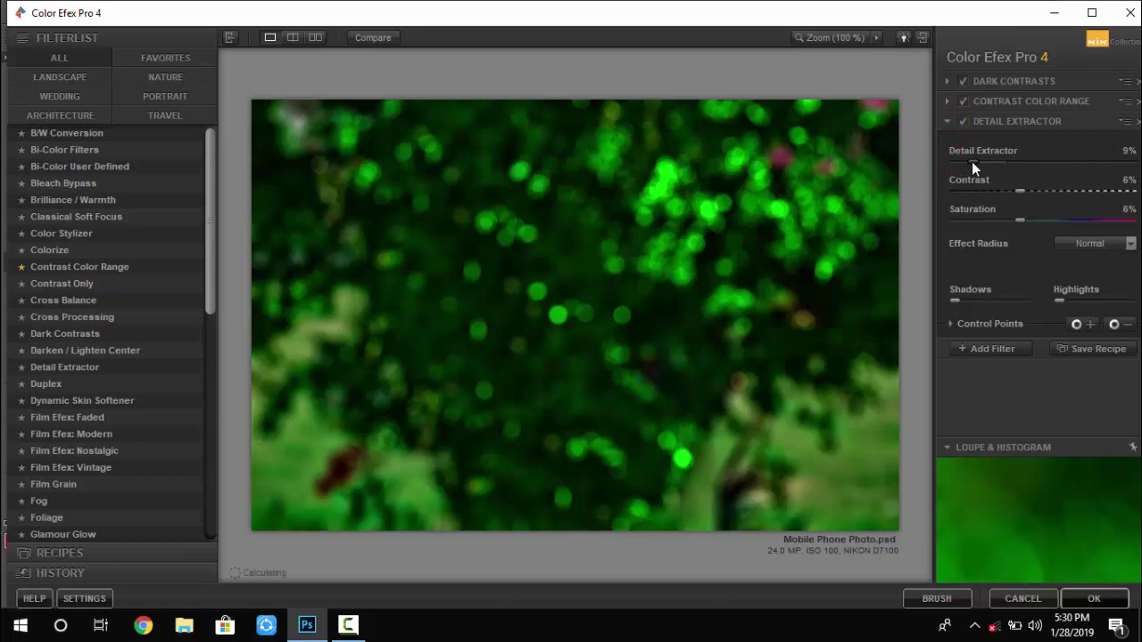
drag(1020, 191, 1034, 191)
click(972, 162)
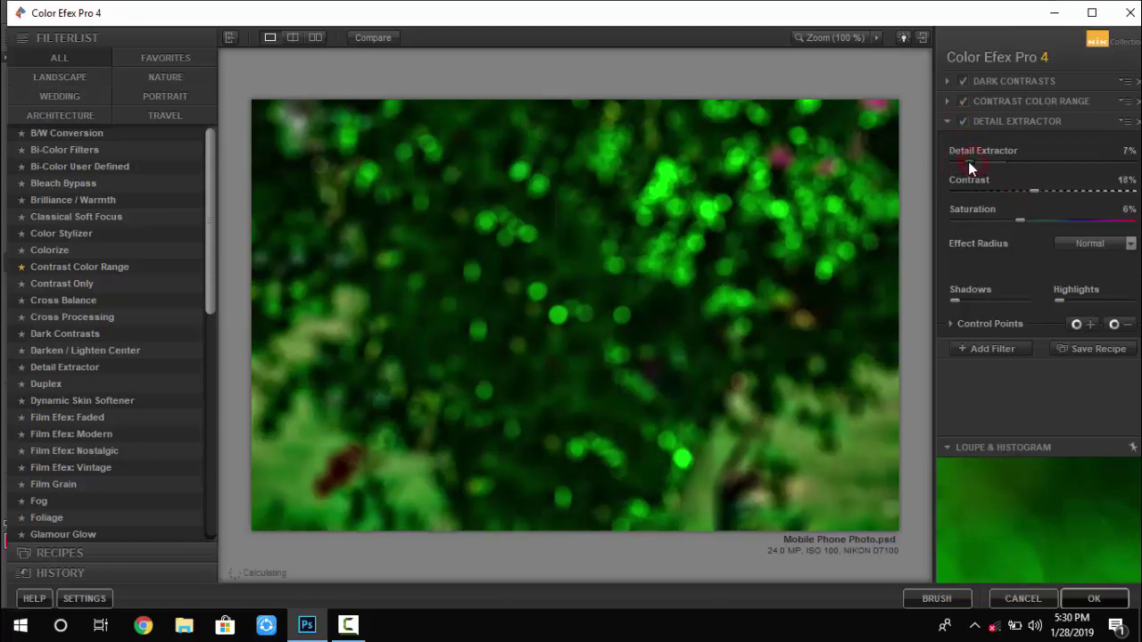
Apply the stacked Color Efex Pro 4 filters to the background and make Layer 1 with the man visible again
click(987, 349)
click(1110, 601)
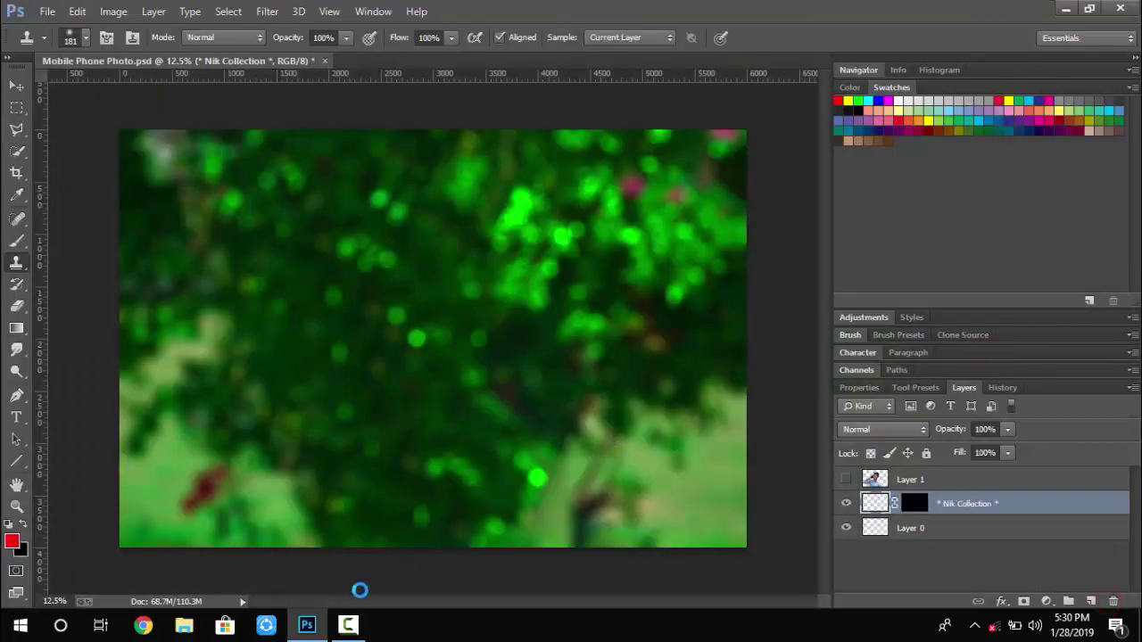
click(348, 624)
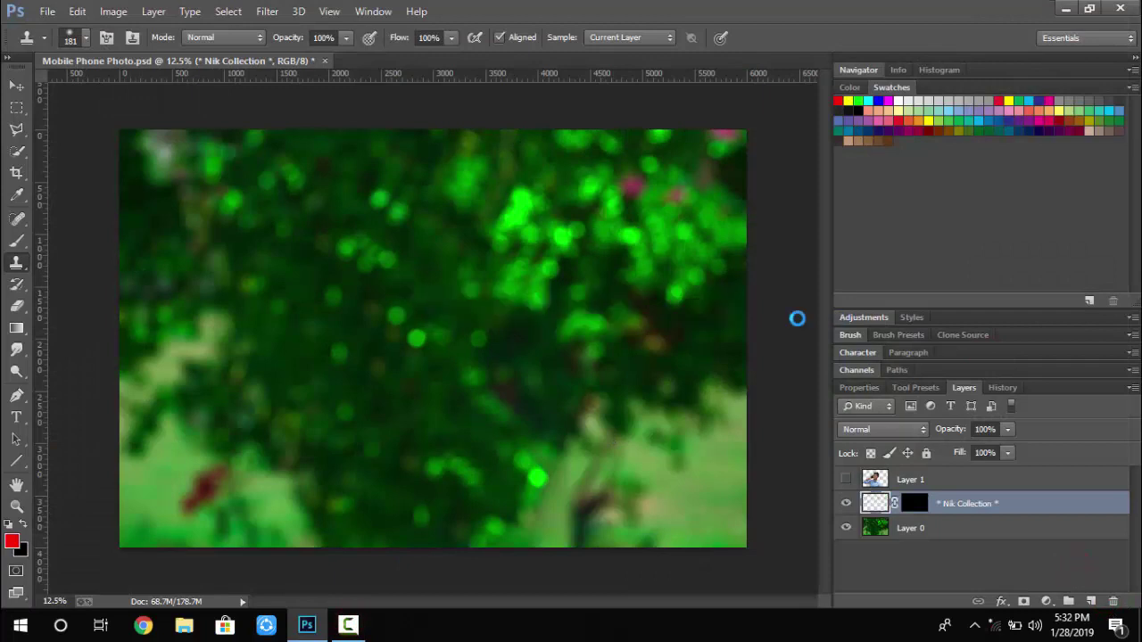
click(846, 480)
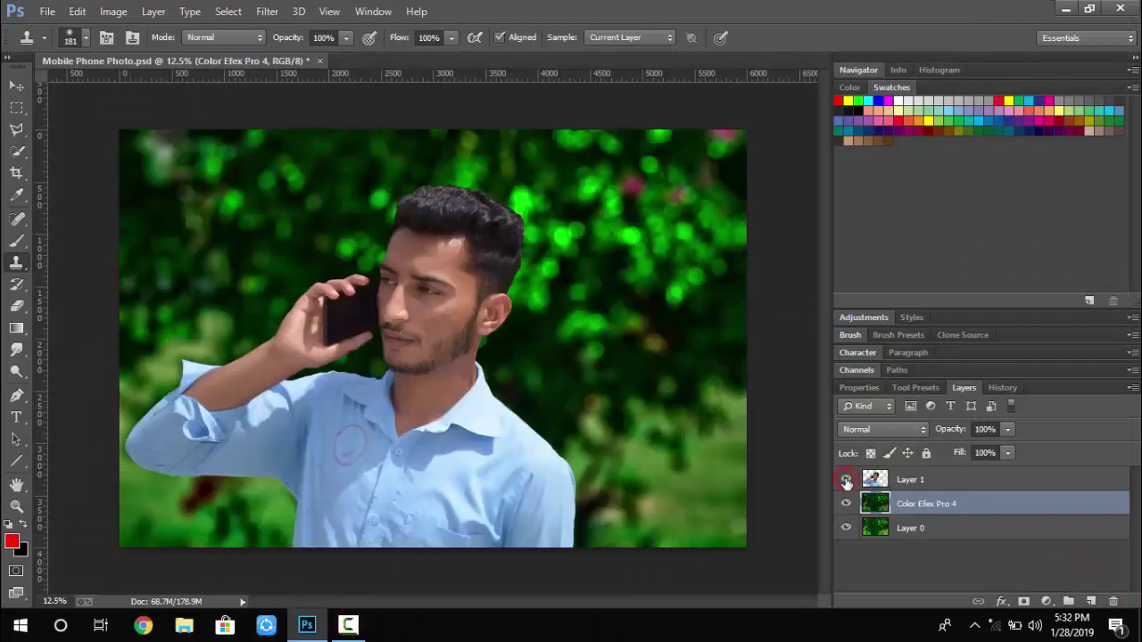
Merge the Color Efex Pro 4 layer down into Layer 0, with Layer 1 hidden meanwhile and shown again
click(846, 480)
click(846, 504)
click(846, 505)
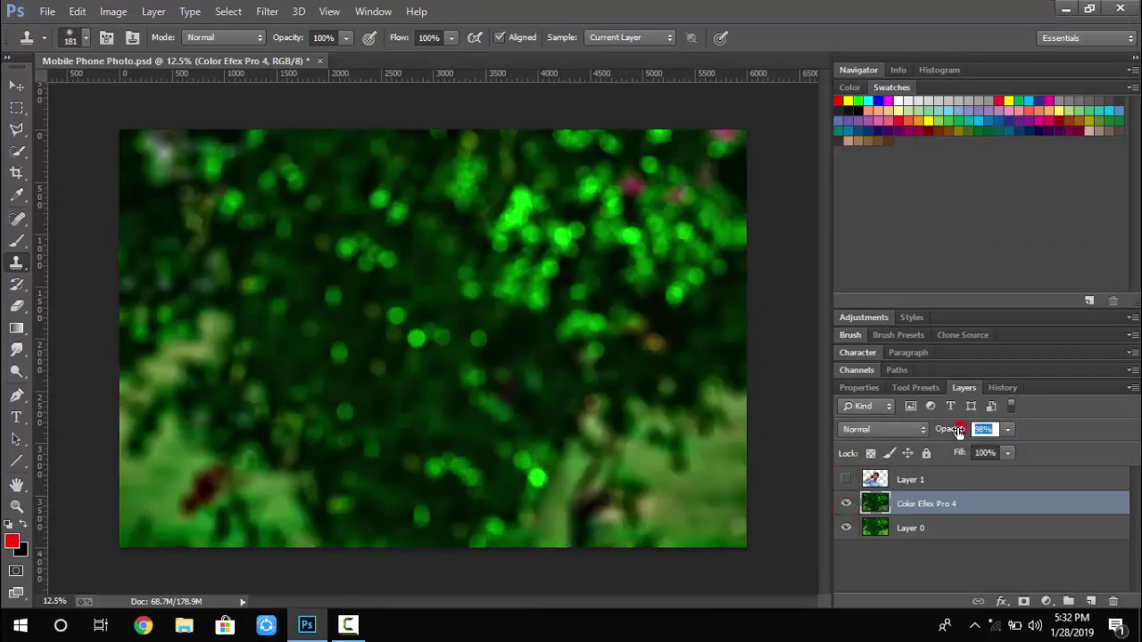
key(ctrl+e)
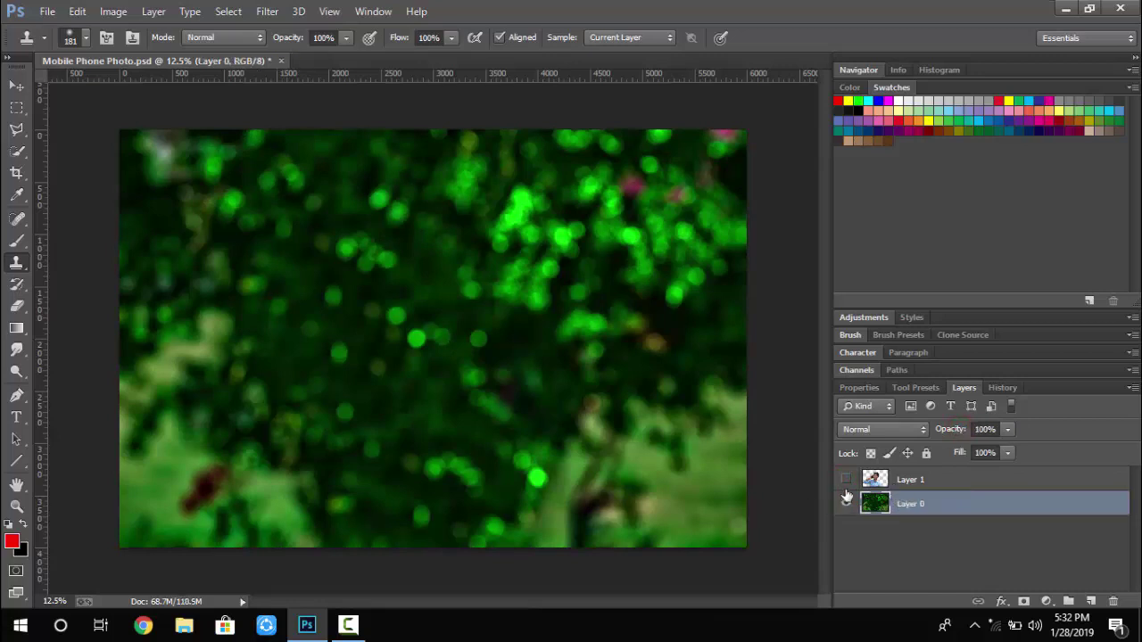
click(846, 480)
Move the man on Layer 1 slightly to the right over the garden background
click(17, 84)
drag(408, 392, 401, 393)
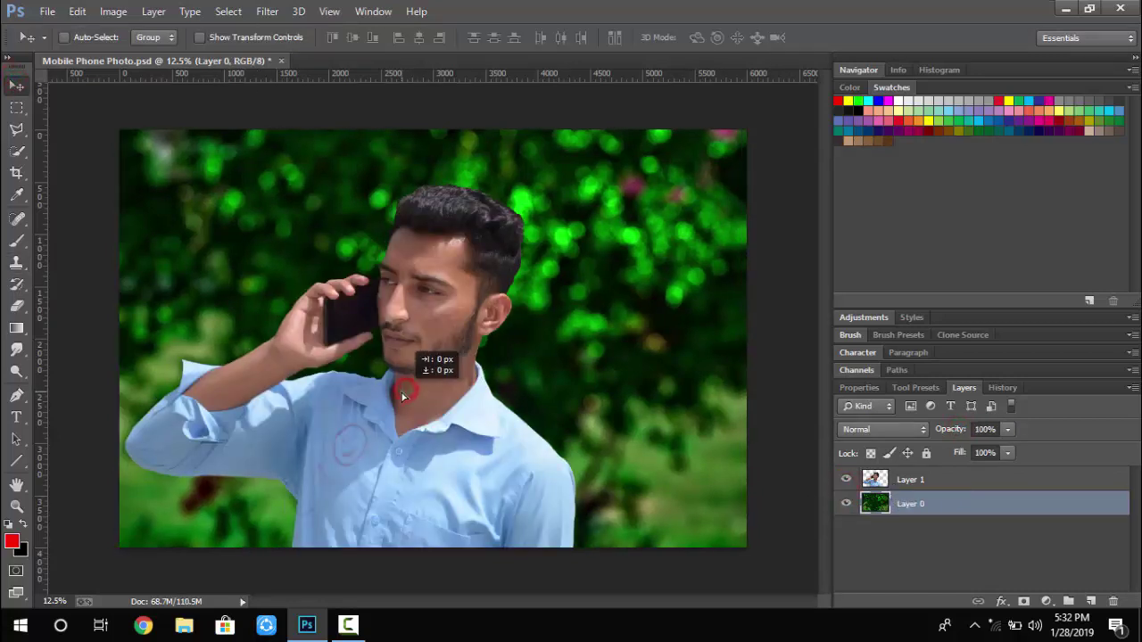
click(877, 486)
drag(487, 449, 516, 455)
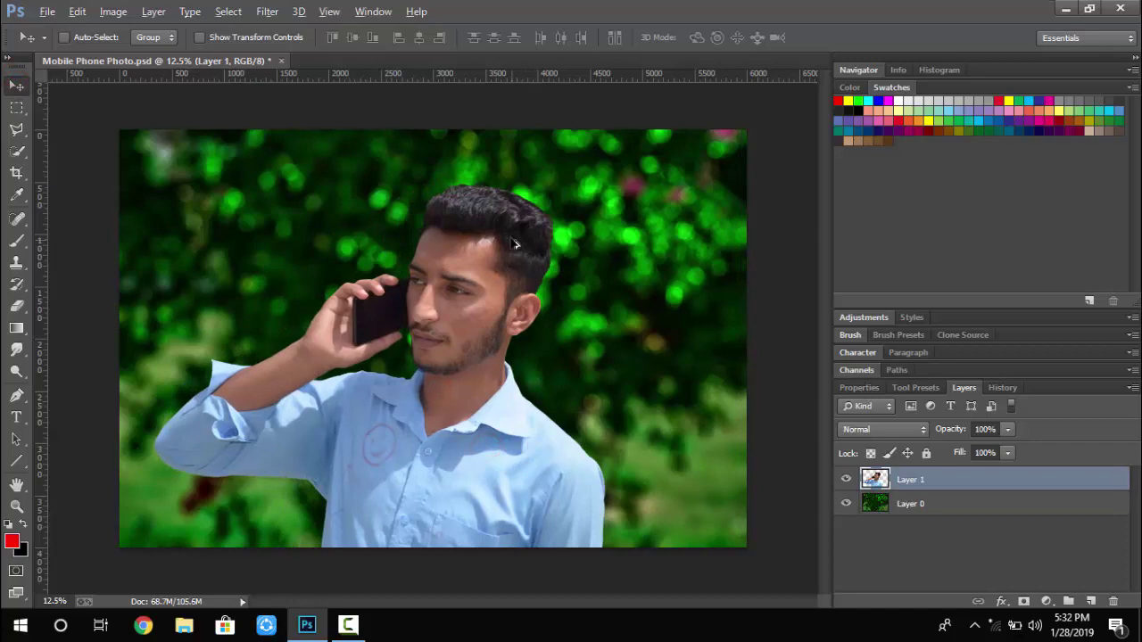
scroll(479, 288, up, 4)
scroll(479, 289, down, 4)
scroll(490, 425, down, 1)
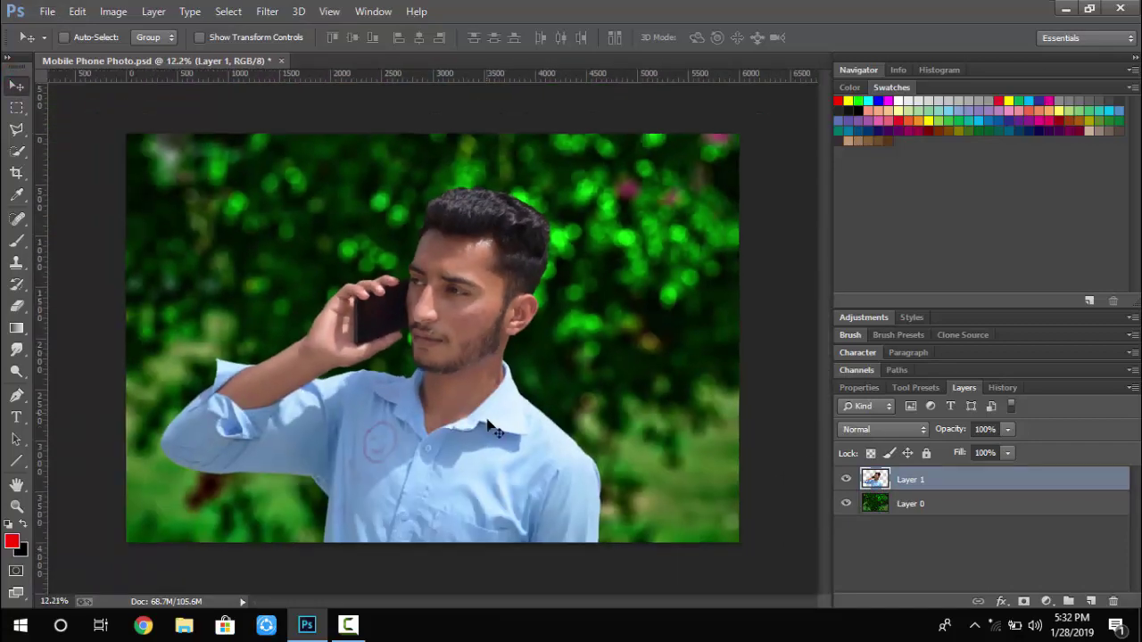
drag(490, 425, 487, 423)
With a Content-Aware Spot Healing Brush of size 36, remove the blemishes from the man's upper and lower cheek
click(16, 349)
click(16, 217)
scroll(423, 330, up, 8)
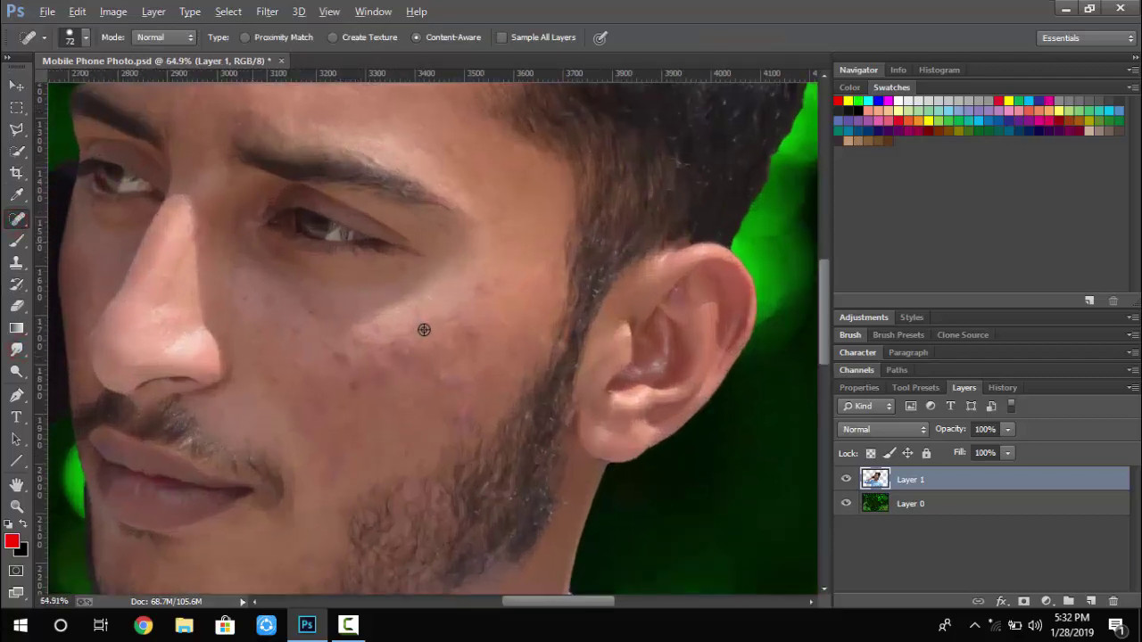
right_click(486, 366)
click(442, 409)
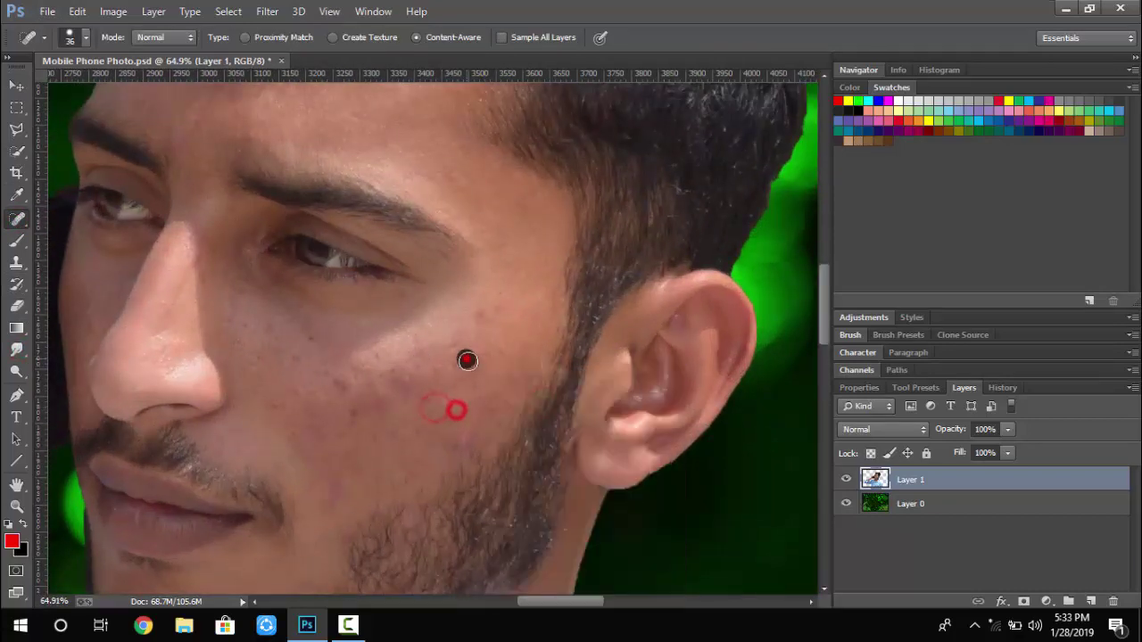
click(383, 367)
click(365, 373)
click(339, 384)
click(349, 402)
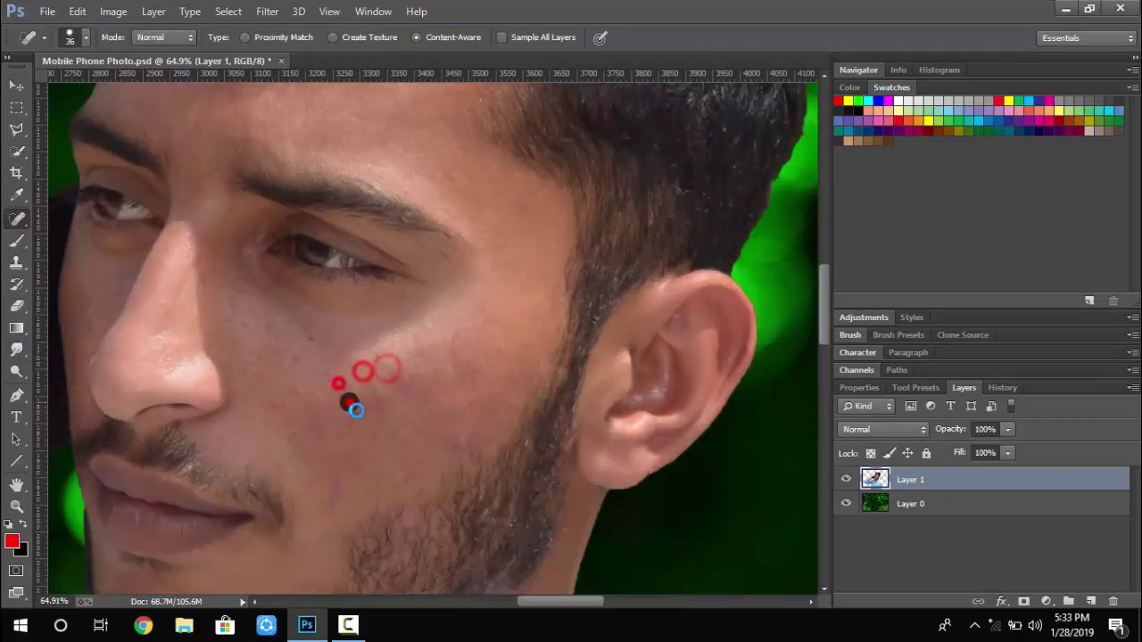
click(357, 410)
click(310, 413)
click(306, 436)
click(304, 448)
click(330, 498)
click(354, 476)
click(341, 449)
click(349, 433)
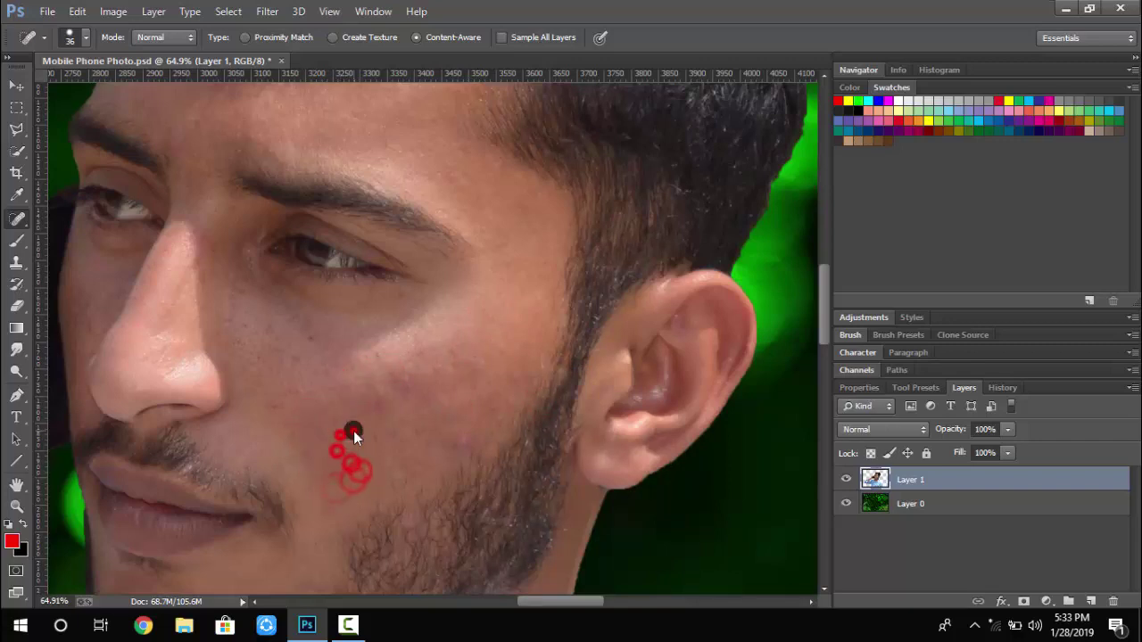
Heal the remaining spots across the middle of the cheek, toward the sideburn and beside the nose
click(360, 424)
click(372, 404)
click(384, 389)
click(419, 378)
click(405, 414)
click(410, 397)
click(405, 378)
click(435, 400)
click(439, 410)
click(437, 421)
click(419, 437)
click(395, 435)
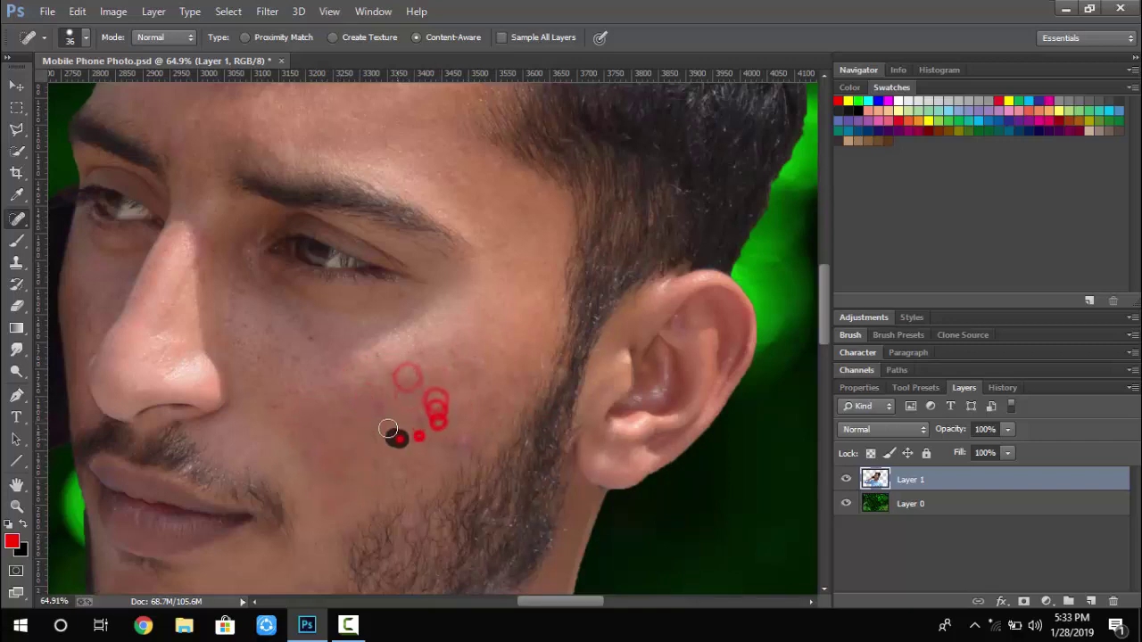
click(452, 447)
click(479, 416)
click(499, 398)
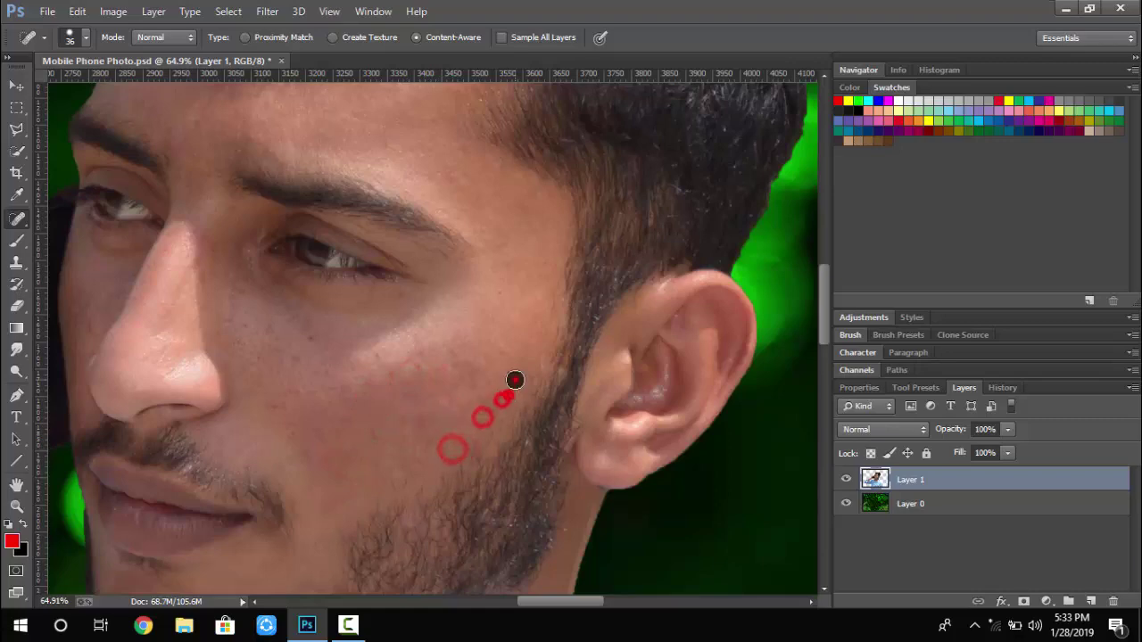
click(515, 377)
click(293, 350)
click(281, 335)
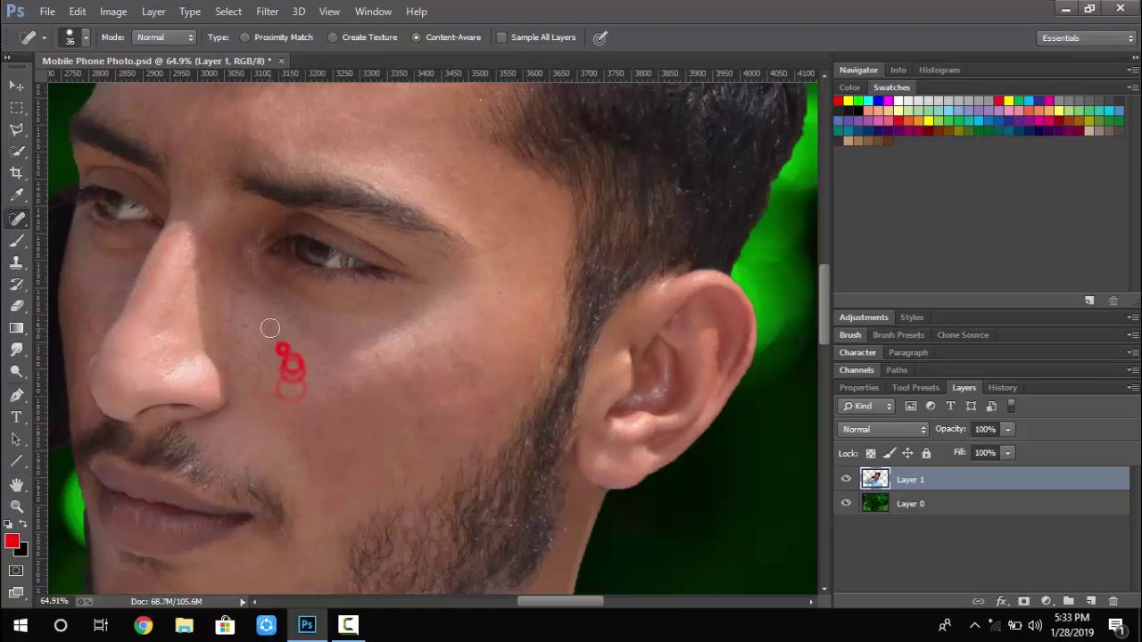
Heal the spots on the man's forehead above the eyebrow
scroll(369, 456, down, 4)
scroll(273, 337, up, 3)
click(547, 311)
scroll(454, 362, down, 5)
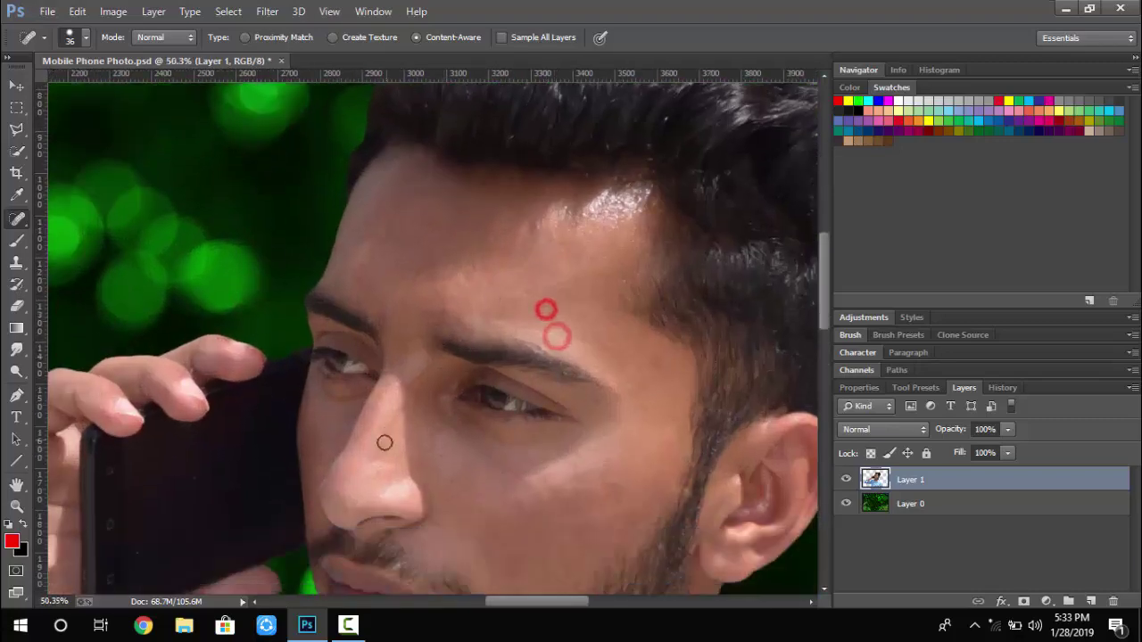
scroll(472, 469, down, 3)
scroll(501, 500, up, 3)
scroll(502, 468, down, 4)
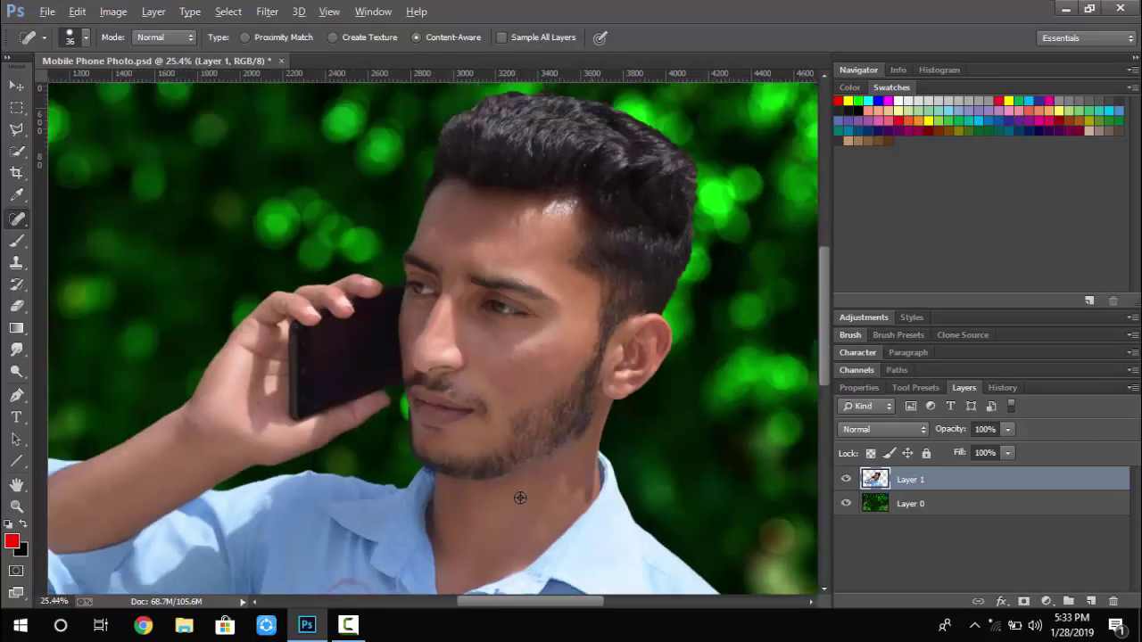
scroll(661, 435, up, 6)
scroll(563, 365, down, 4)
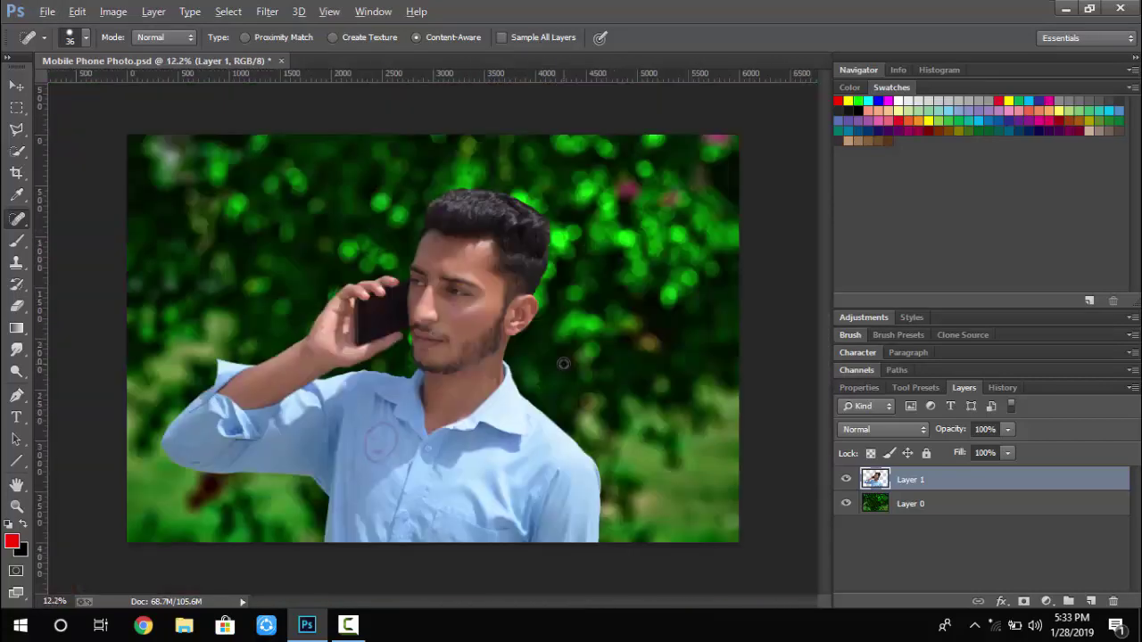
Remove the dust specks and marks from the dark phone screen with the Spot Healing Brush
scroll(352, 300, up, 6)
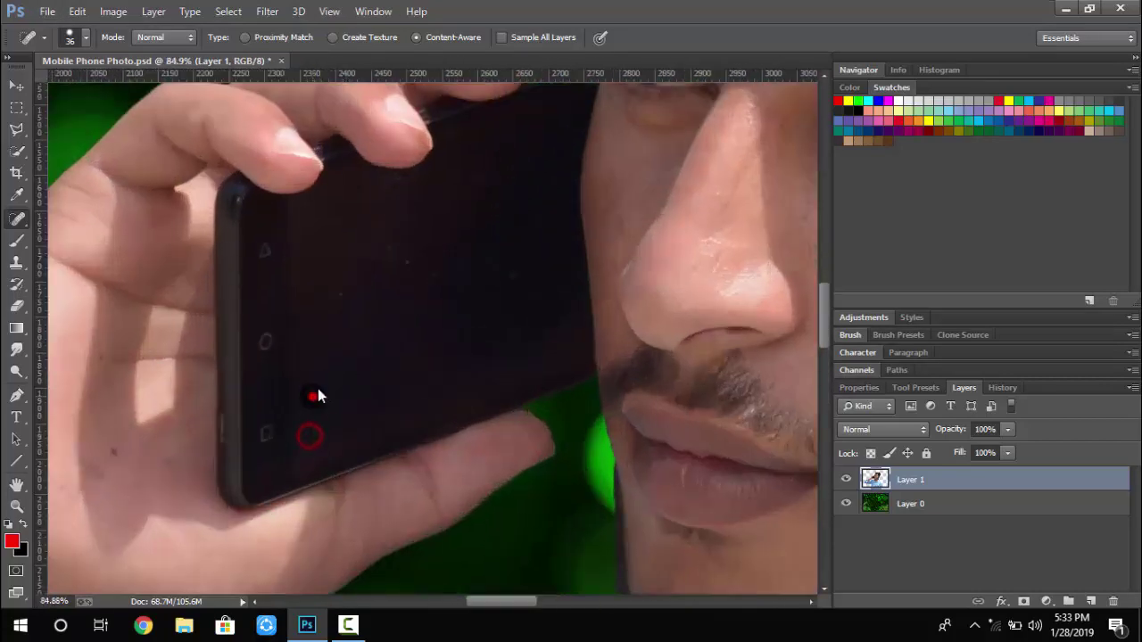
drag(372, 296, 390, 294)
mouse_move(393, 258)
mouse_down()
mouse_move(425, 262)
mouse_move(360, 260)
mouse_up()
mouse_move(443, 252)
mouse_down()
mouse_move(376, 264)
mouse_move(379, 232)
mouse_up()
drag(433, 229, 363, 213)
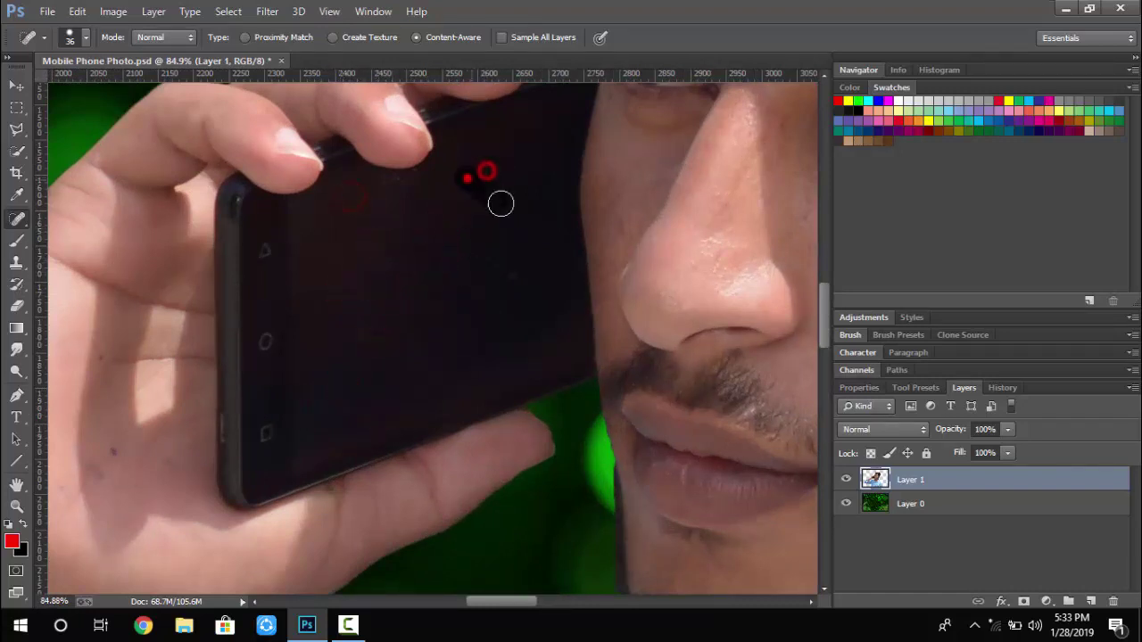
drag(502, 184, 495, 227)
mouse_move(502, 268)
mouse_down()
mouse_move(526, 280)
mouse_move(456, 287)
mouse_up()
mouse_move(381, 258)
mouse_down()
mouse_move(348, 255)
mouse_move(383, 267)
mouse_up()
click(423, 232)
drag(370, 179, 470, 208)
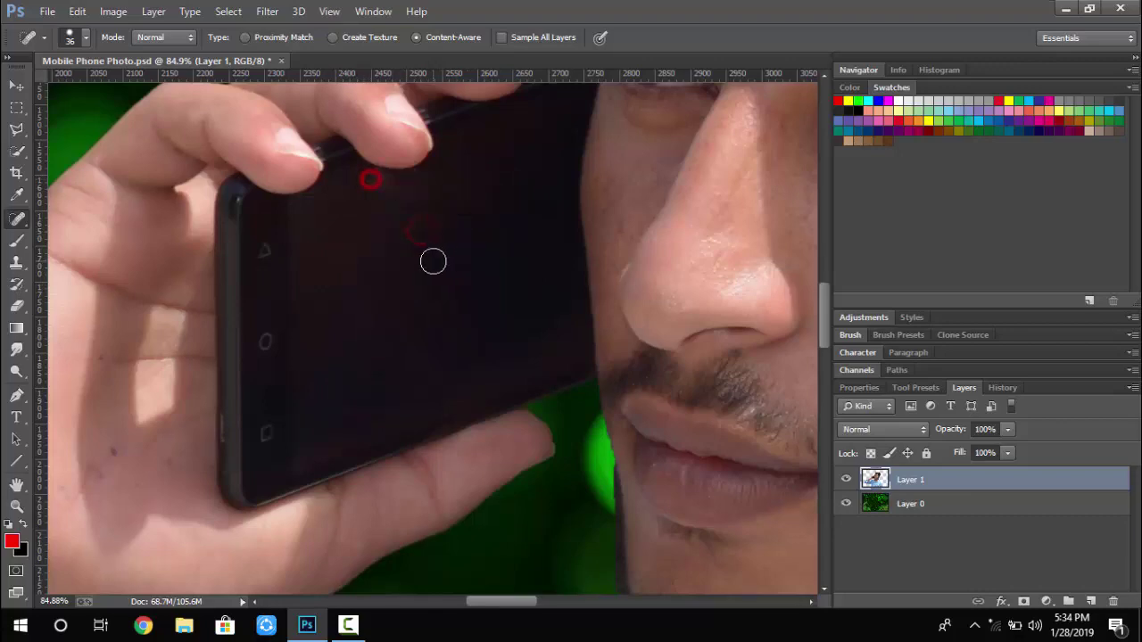
scroll(404, 190, down, 7)
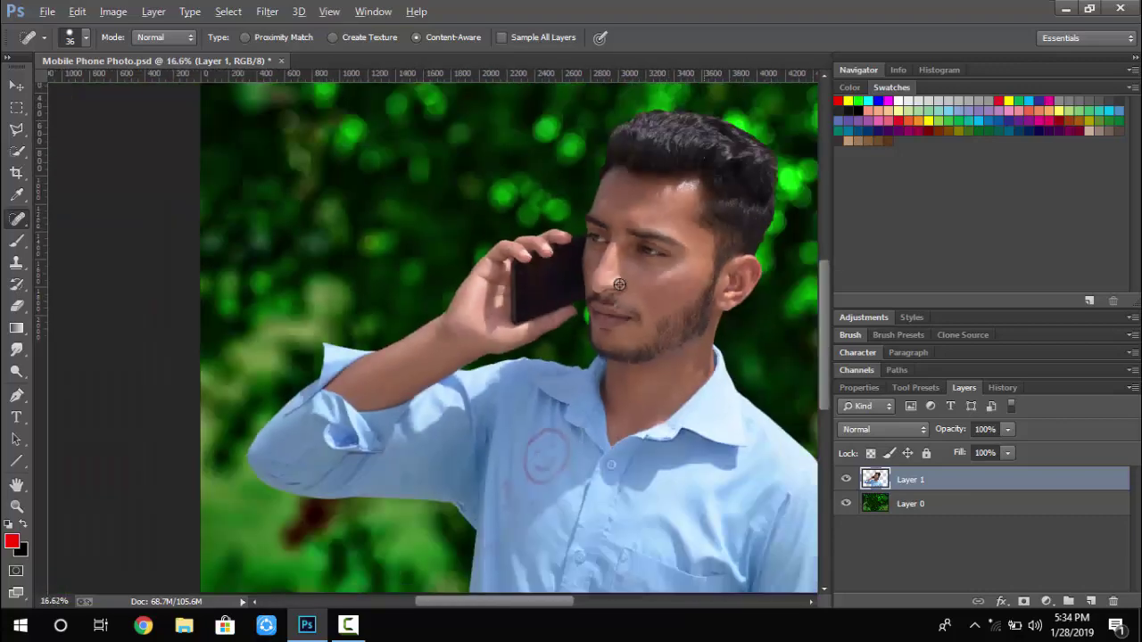
Set up the Smudge tool with the 104 px speckled brush tip enlarged to 125 px and a strength of 6%
scroll(479, 420, up, 5)
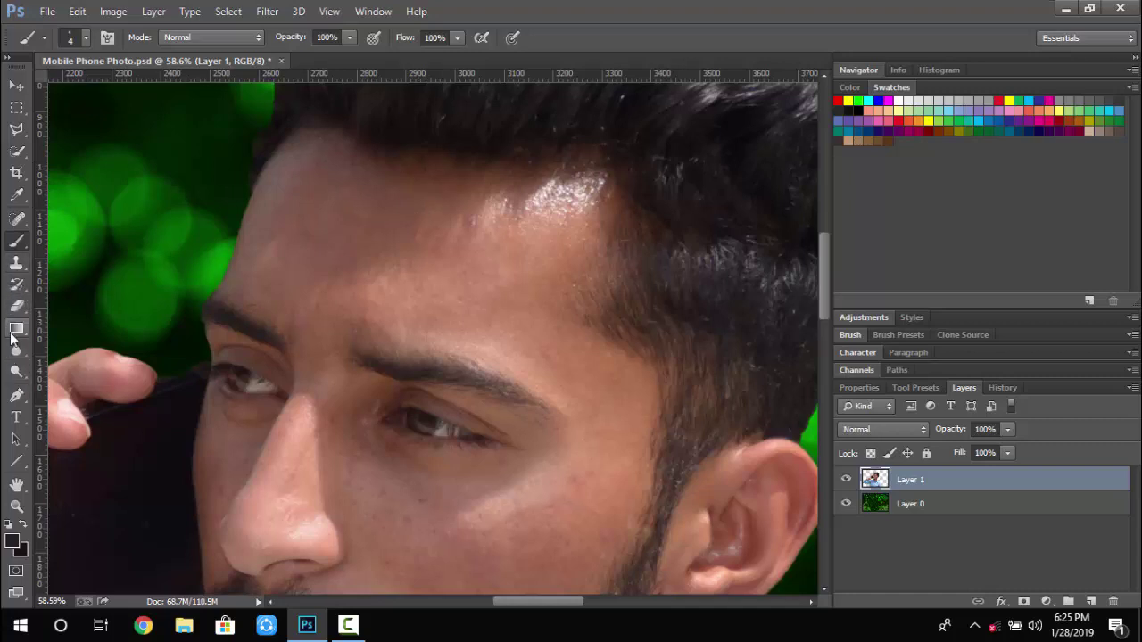
click(18, 373)
click(13, 353)
right_click(482, 224)
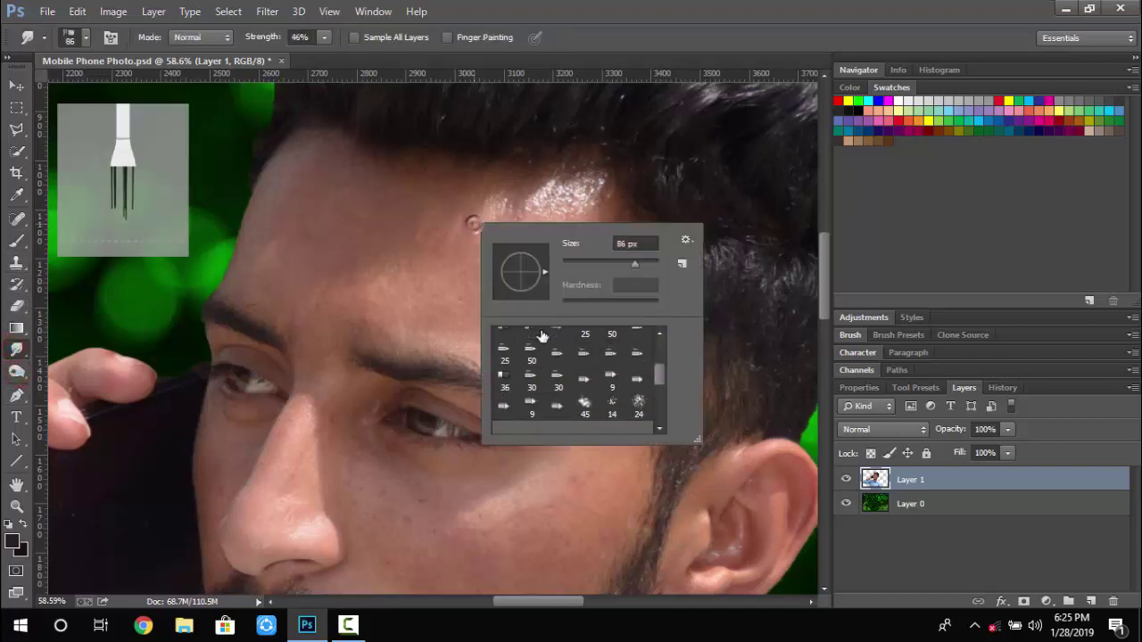
click(603, 417)
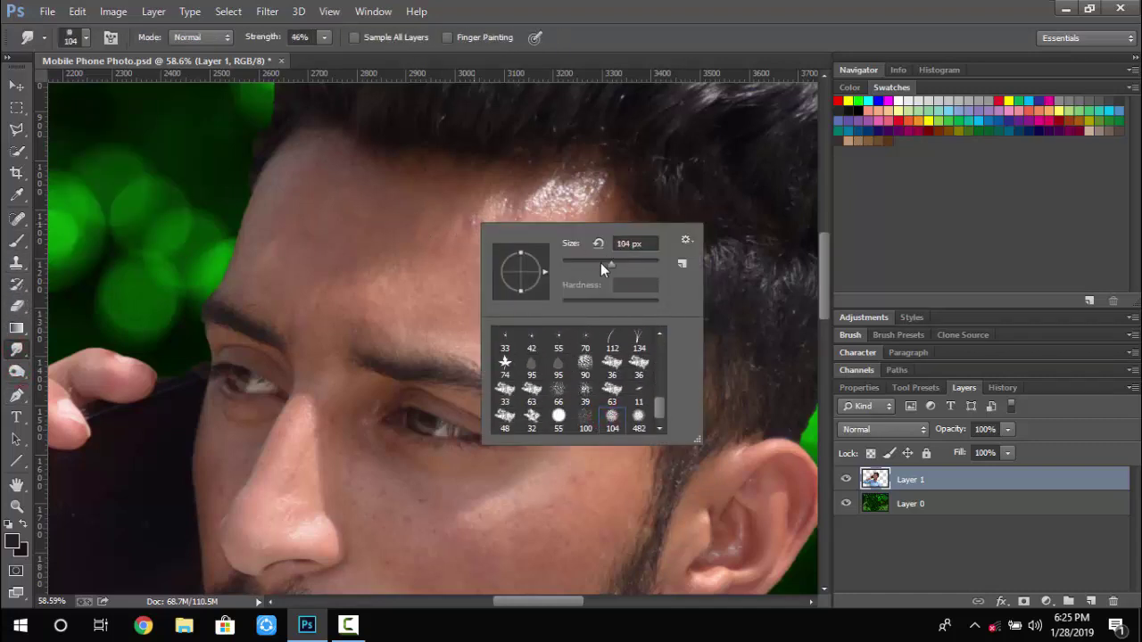
drag(270, 36, 199, 38)
drag(270, 40, 263, 40)
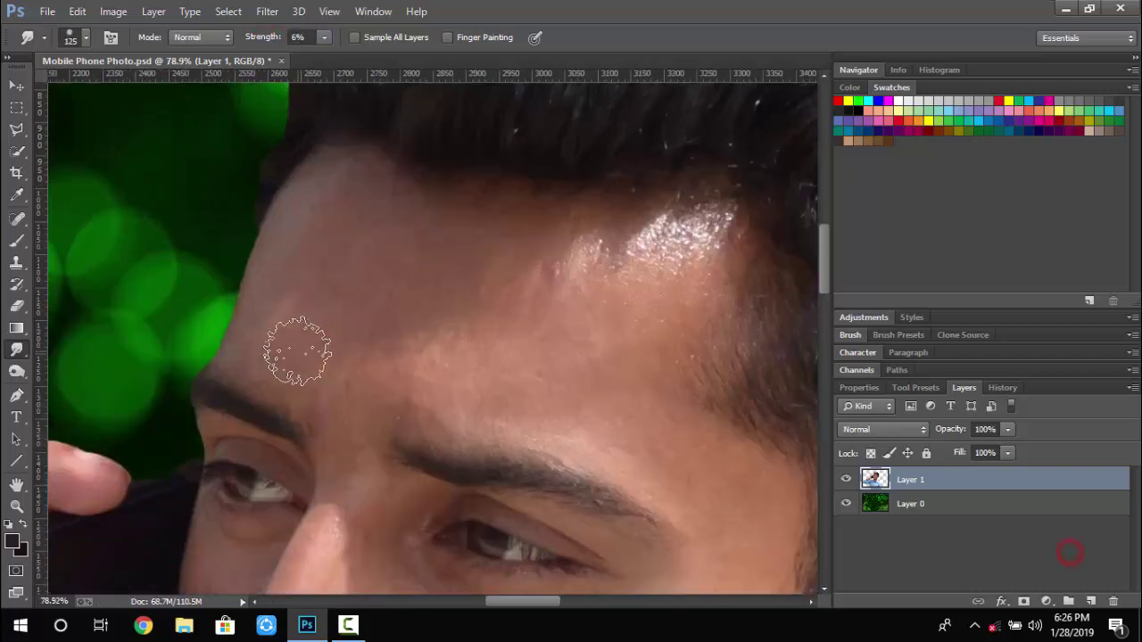
Try to smooth the forehead skin and the shiny highlight near the hairline with soft Smudge strokes
drag(277, 346, 333, 294)
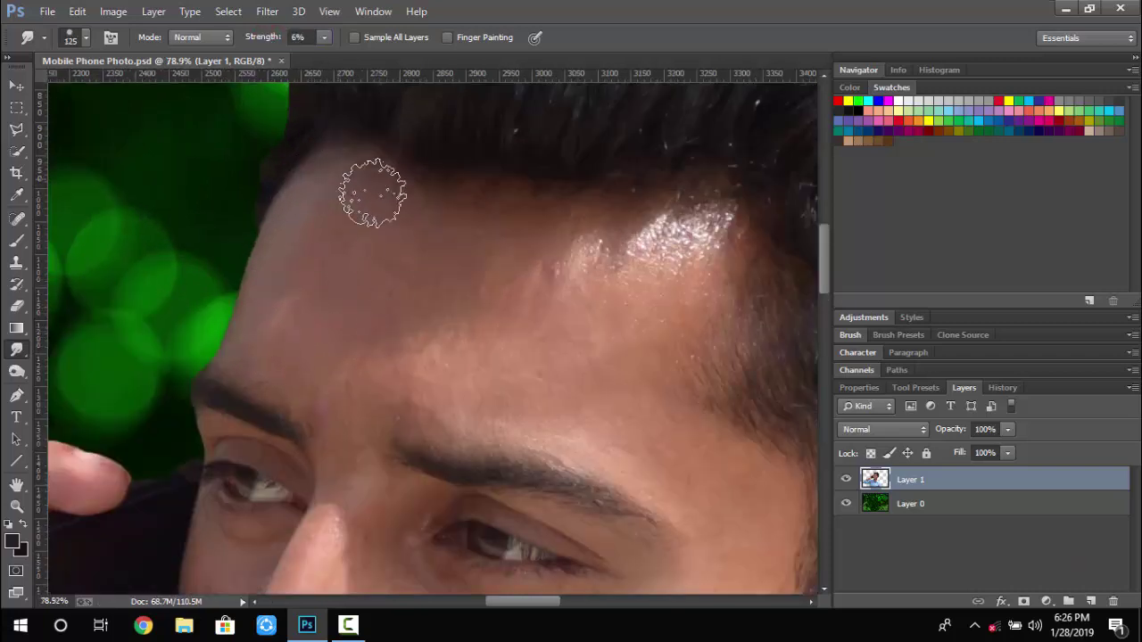
mouse_move(373, 193)
mouse_down()
mouse_move(369, 301)
mouse_move(335, 357)
mouse_move(300, 358)
mouse_up()
mouse_move(651, 235)
mouse_down()
mouse_move(669, 228)
mouse_move(556, 239)
mouse_up()
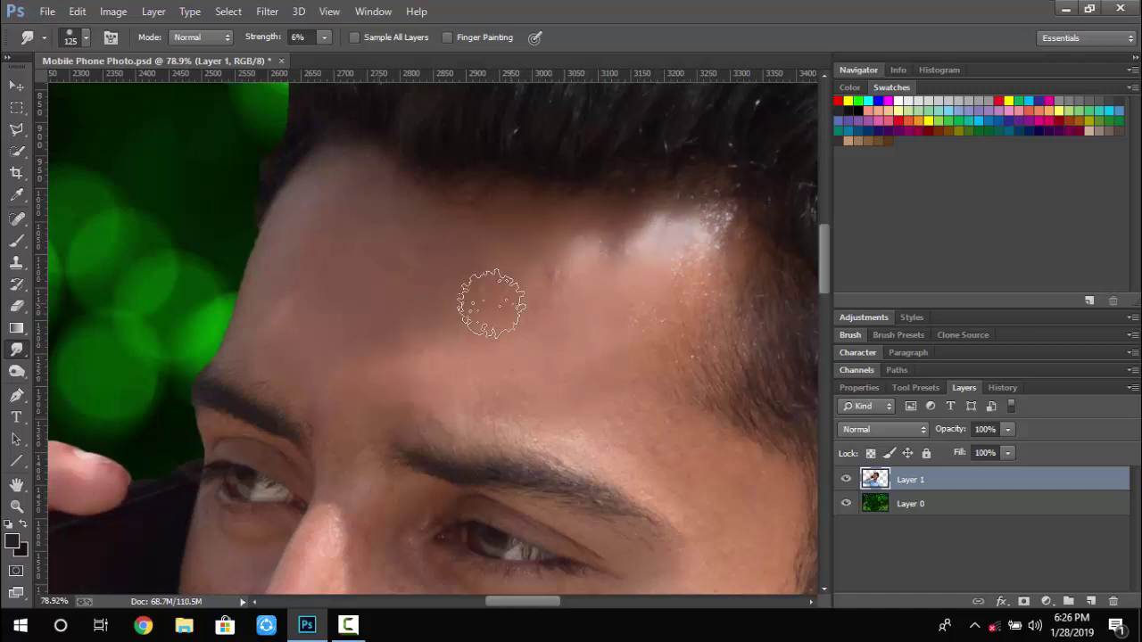
mouse_move(491, 305)
mouse_down()
mouse_move(422, 277)
mouse_move(375, 312)
mouse_move(302, 326)
mouse_move(273, 357)
mouse_move(335, 320)
mouse_move(336, 246)
mouse_move(453, 298)
mouse_up()
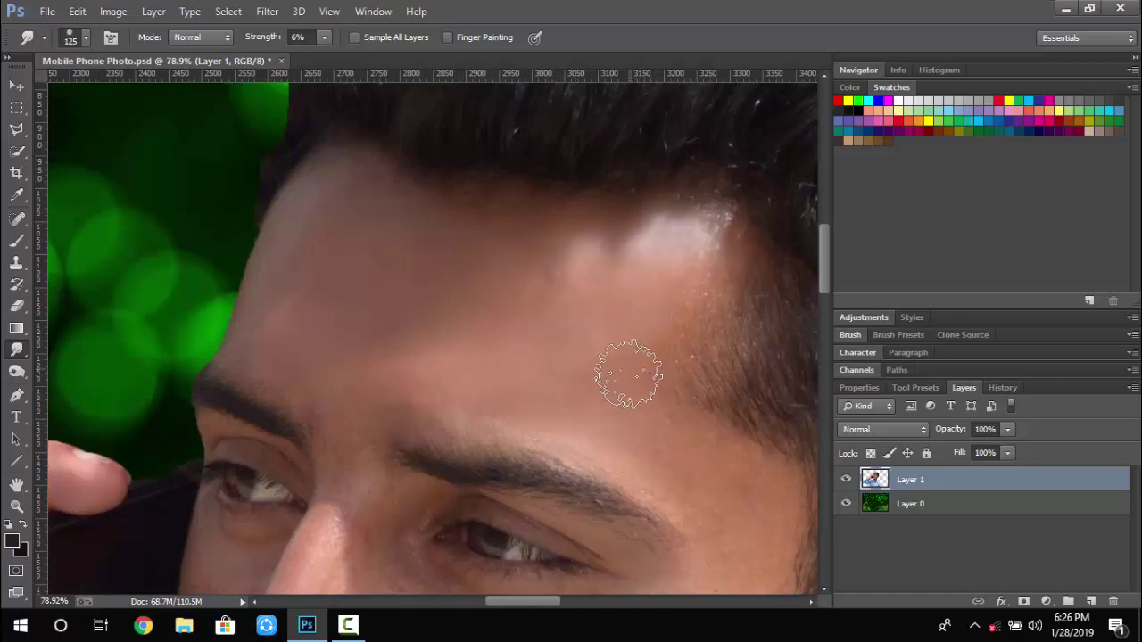
scroll(709, 473, down, 3)
mouse_move(650, 347)
mouse_down()
mouse_move(651, 359)
mouse_move(489, 296)
mouse_move(649, 329)
mouse_up()
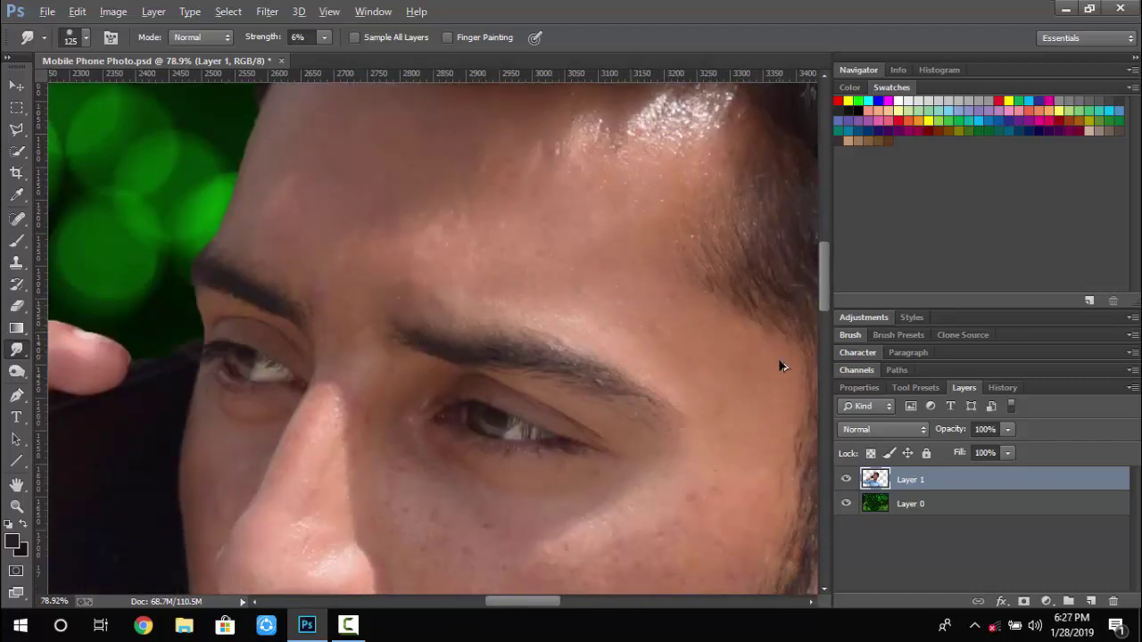
Select the man's face and neck skin on Layer 1 with the Quick Selection tool, from the forehead to the shirt collar
scroll(543, 274, up, 1)
click(13, 150)
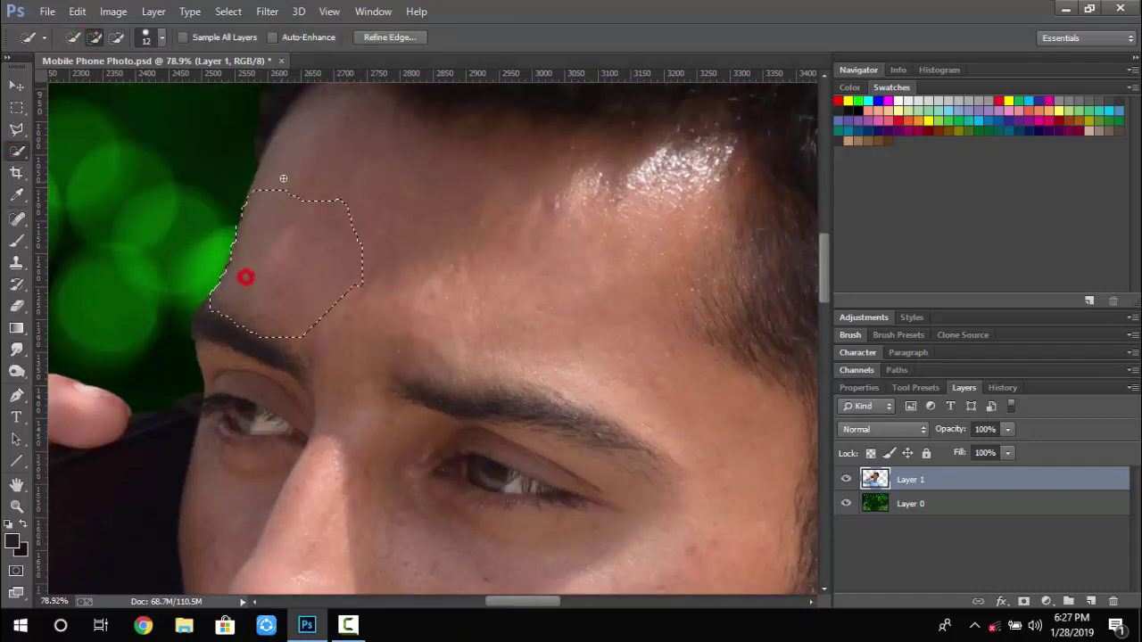
mouse_move(283, 178)
mouse_down()
mouse_move(328, 114)
mouse_move(394, 128)
mouse_move(706, 116)
mouse_move(727, 156)
mouse_move(683, 328)
mouse_move(727, 400)
mouse_move(755, 418)
mouse_up()
scroll(619, 265, down, 3)
mouse_move(661, 309)
mouse_down()
mouse_move(477, 441)
mouse_move(322, 387)
mouse_up()
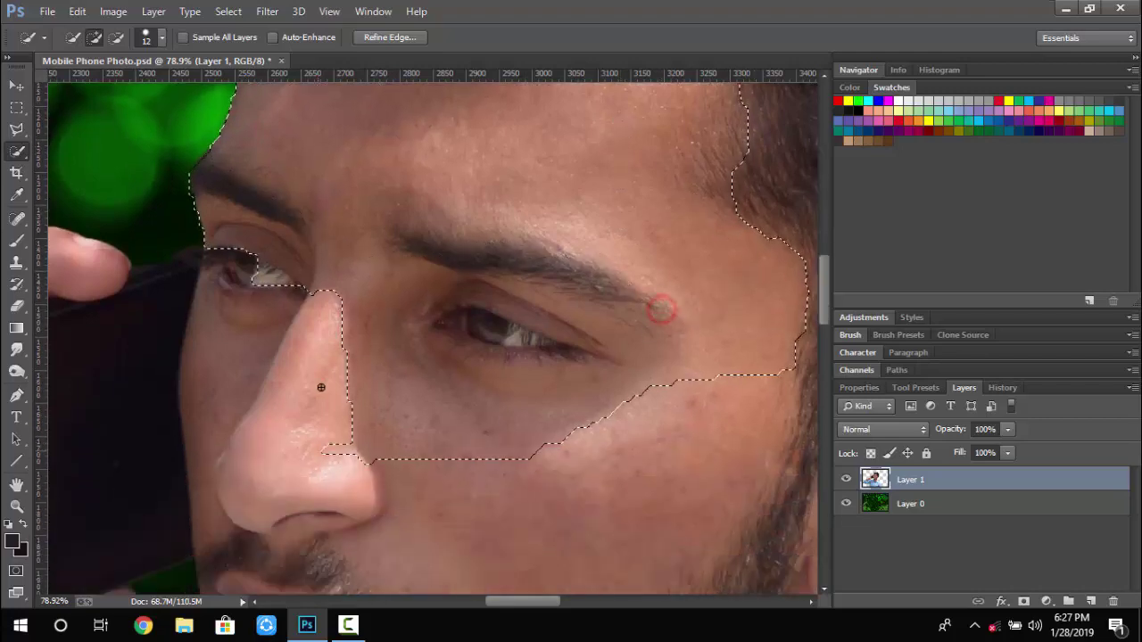
scroll(322, 388, down, 3)
scroll(324, 380, down, 2)
drag(482, 337, 398, 416)
scroll(396, 404, down, 3)
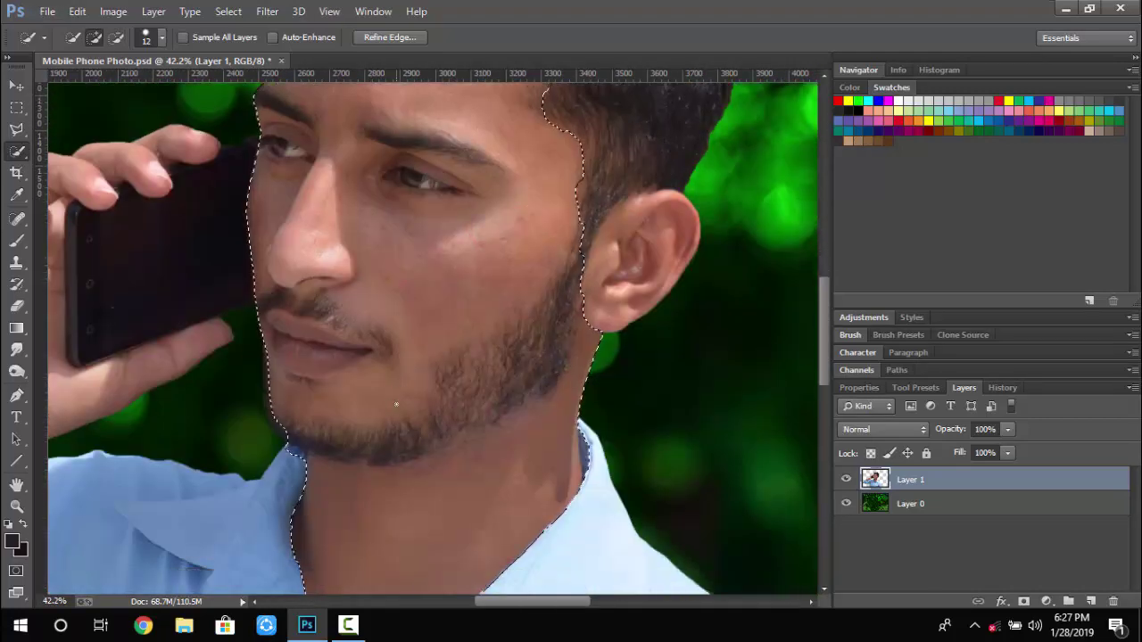
Add the ear and the temple edge by the hairline to the skin selection
scroll(396, 404, down, 2)
scroll(509, 339, up, 1)
click(626, 256)
scroll(529, 159, up, 3)
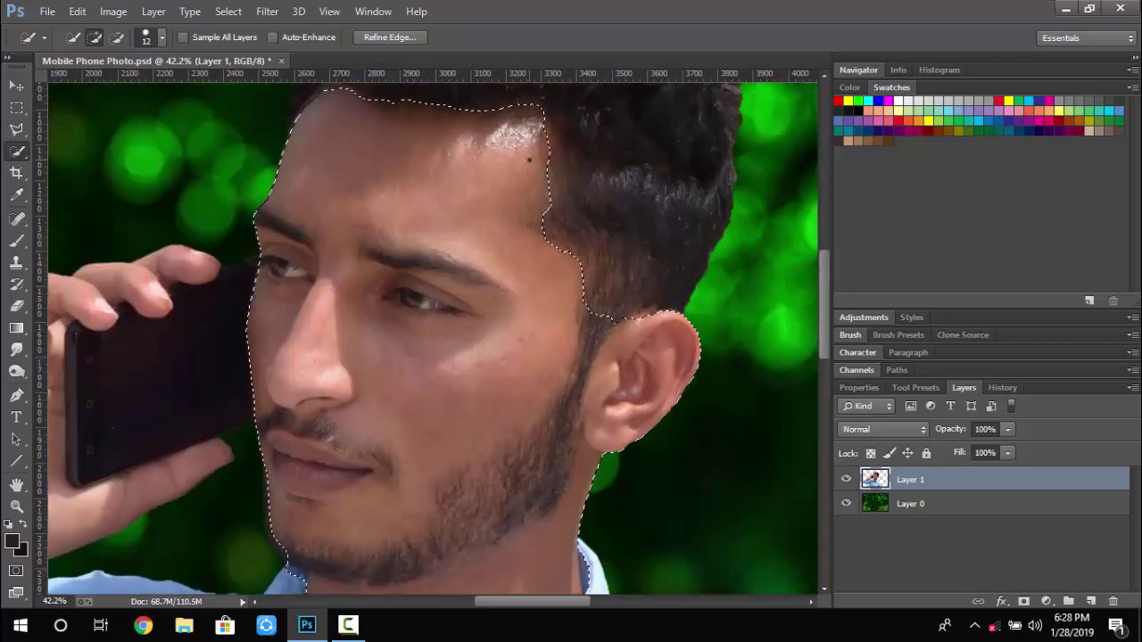
scroll(529, 160, up, 1)
click(548, 179)
click(545, 147)
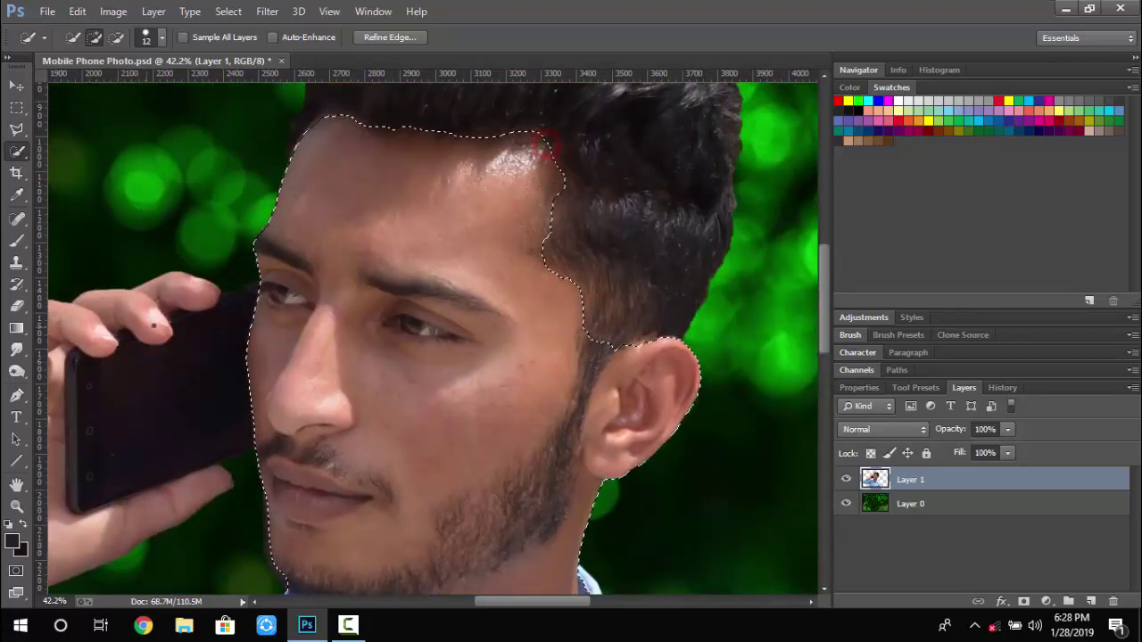
Extend the skin selection over the raised forearm and the hand holding the phone
scroll(153, 326, down, 5)
scroll(355, 357, up, 4)
drag(82, 415, 231, 347)
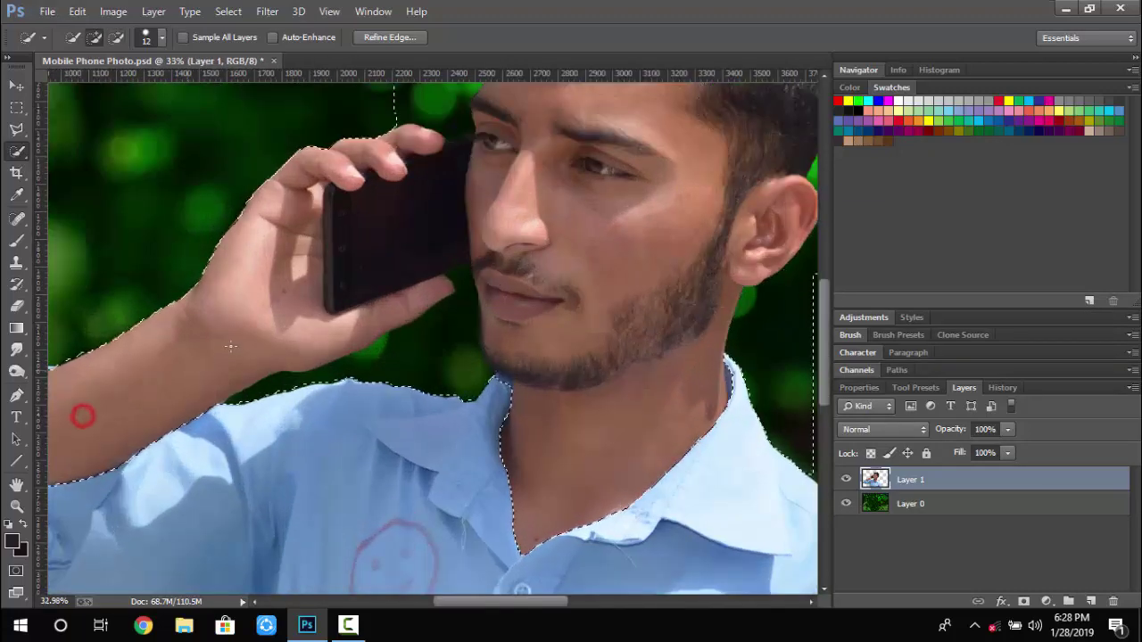
Subtract the hair from the skin selection, keeping the selection boundary along the hairline, temple and ear
scroll(231, 345, down, 3)
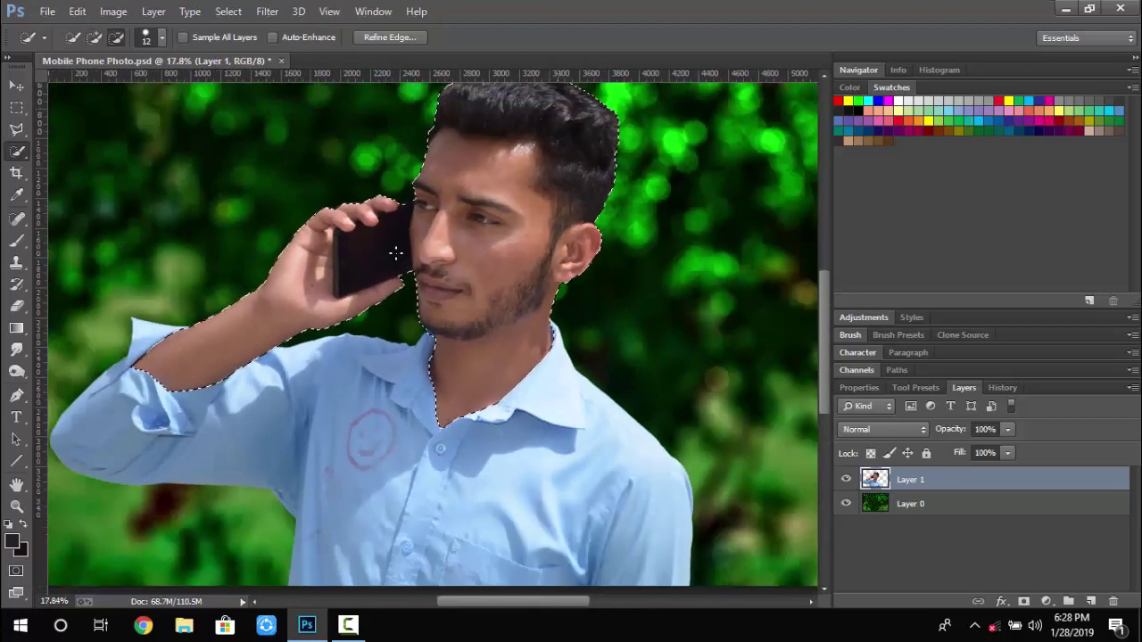
scroll(397, 253, down, 1)
right_click(436, 238)
click(419, 202)
scroll(448, 203, up, 4)
click(312, 192)
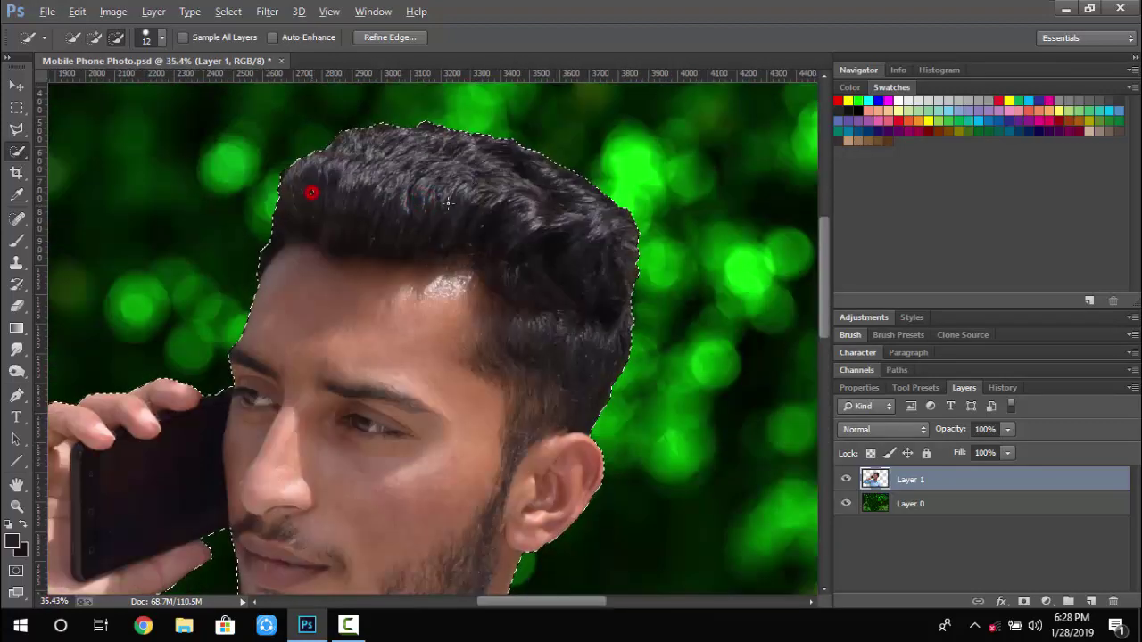
mouse_move(311, 193)
mouse_down()
mouse_move(484, 204)
mouse_move(543, 302)
mouse_up()
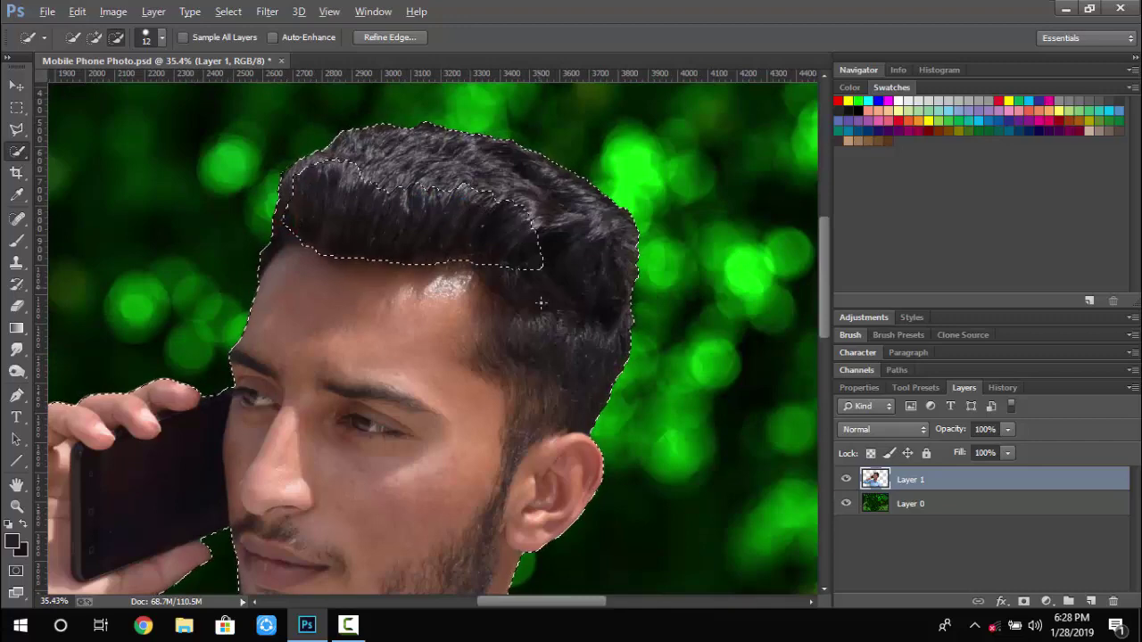
mouse_move(308, 221)
alt+mouse_down()
mouse_move(309, 184)
mouse_move(569, 214)
mouse_move(591, 383)
mouse_move(535, 393)
alt+mouse_up()
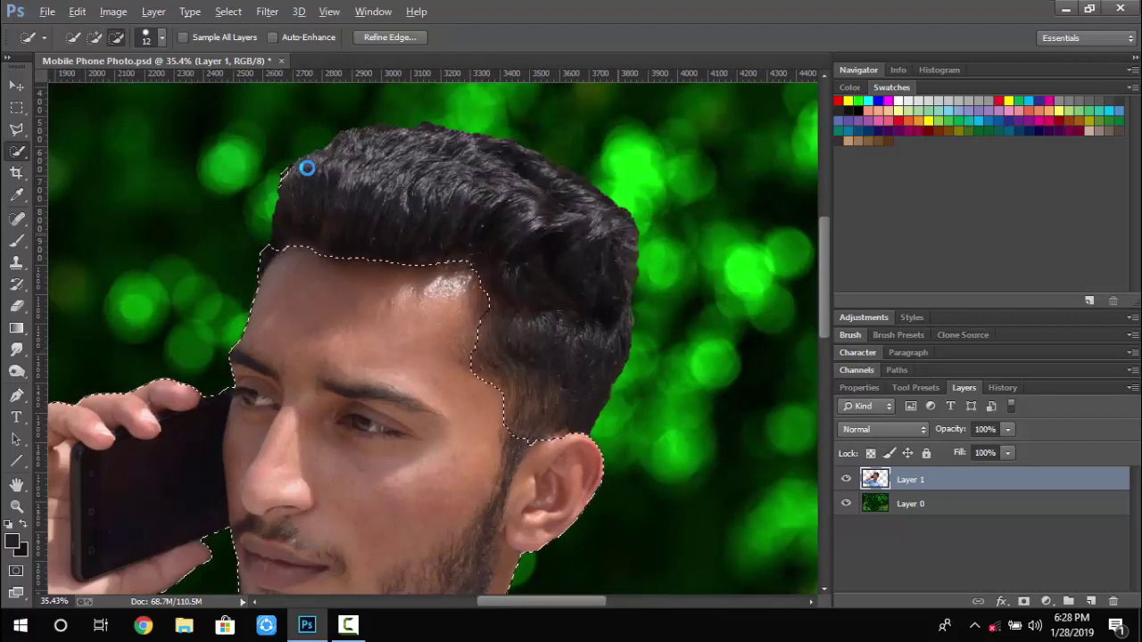
drag(290, 165, 280, 173)
scroll(350, 156, down, 5)
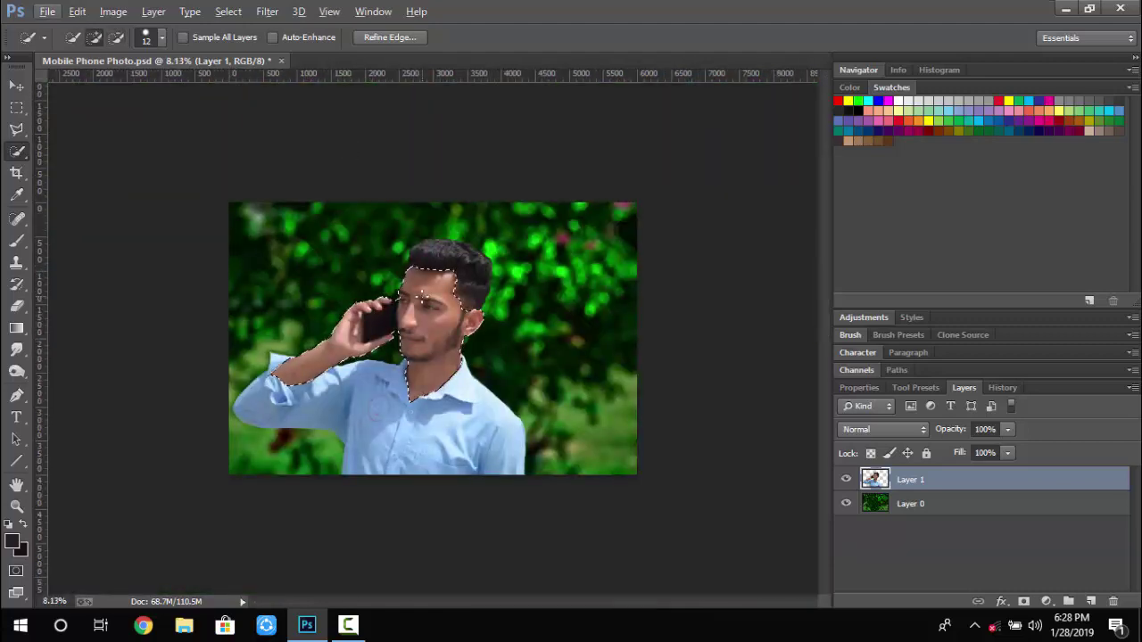
Feather the skin selection by 6 pixels and copy the selected skin to a new layer above Layer 1
right_click(409, 255)
click(473, 307)
text(6)
click(651, 212)
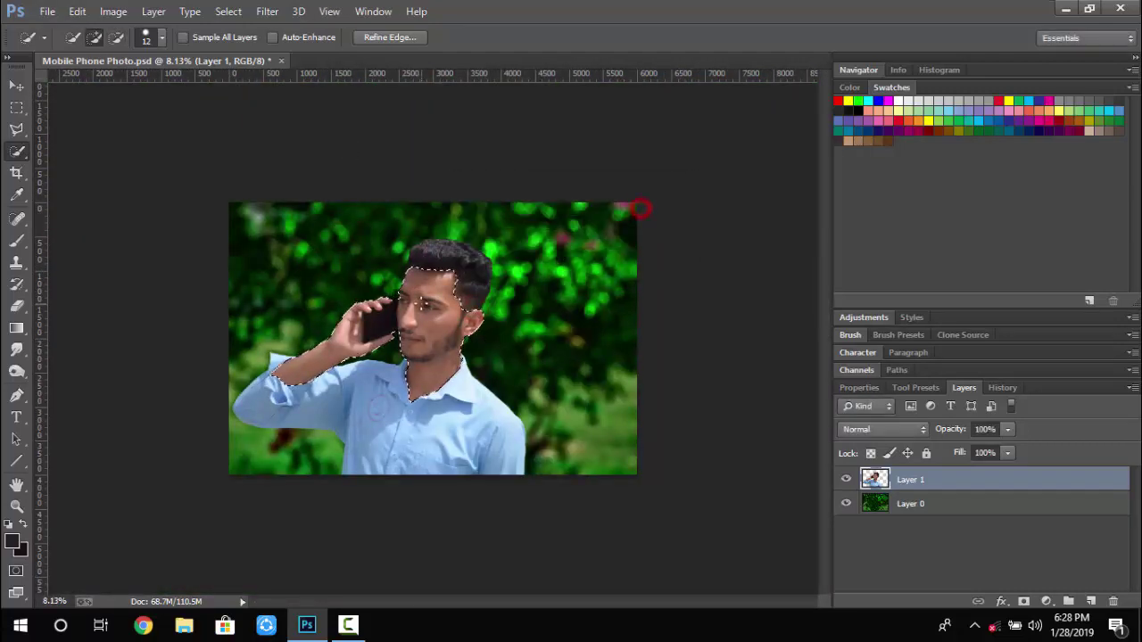
right_click(407, 256)
click(472, 383)
Start the Imagenomic Portraiture filter on Layer 2 and set its Sharpness to 10, judging the cheek and eye area close up
click(267, 11)
mouse_move(306, 364)
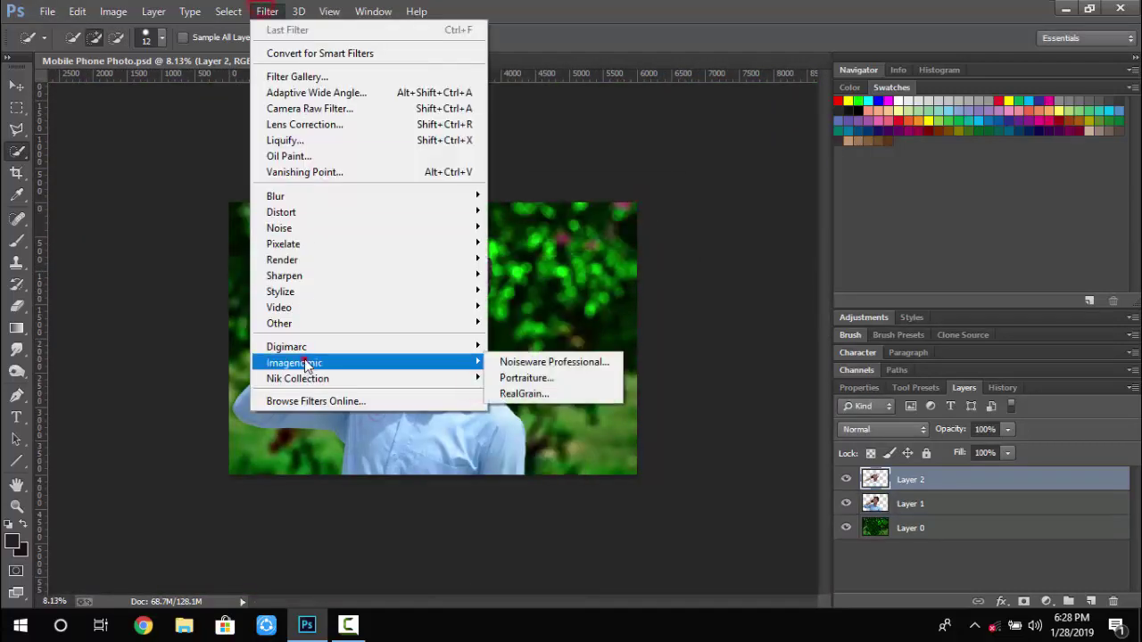
click(509, 377)
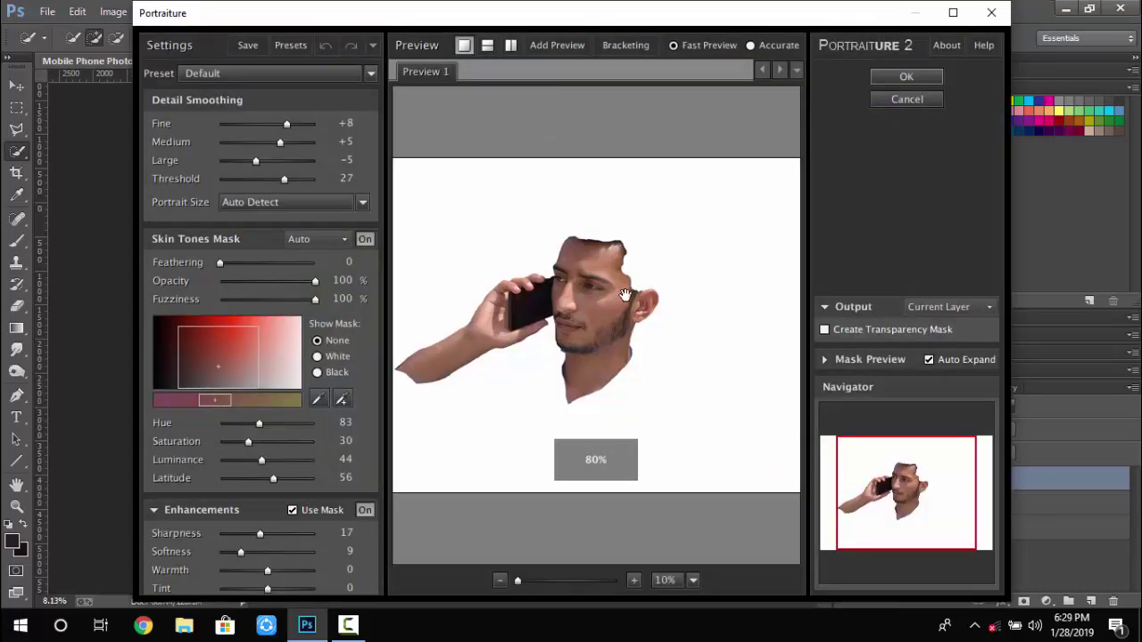
ctrl+click(687, 306)
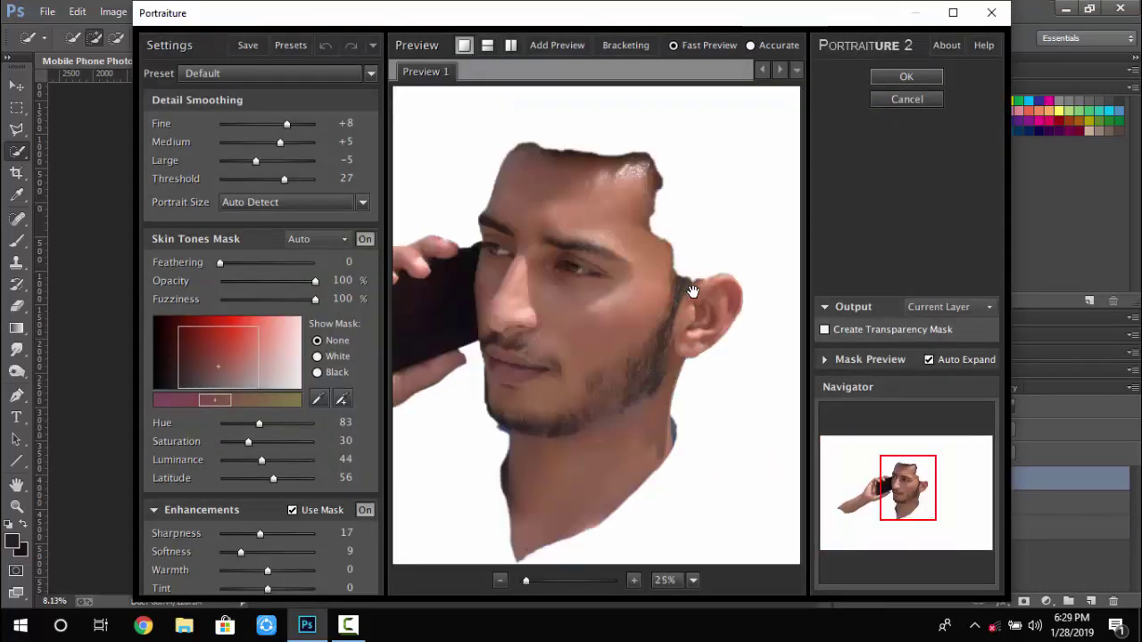
ctrl+click(639, 337)
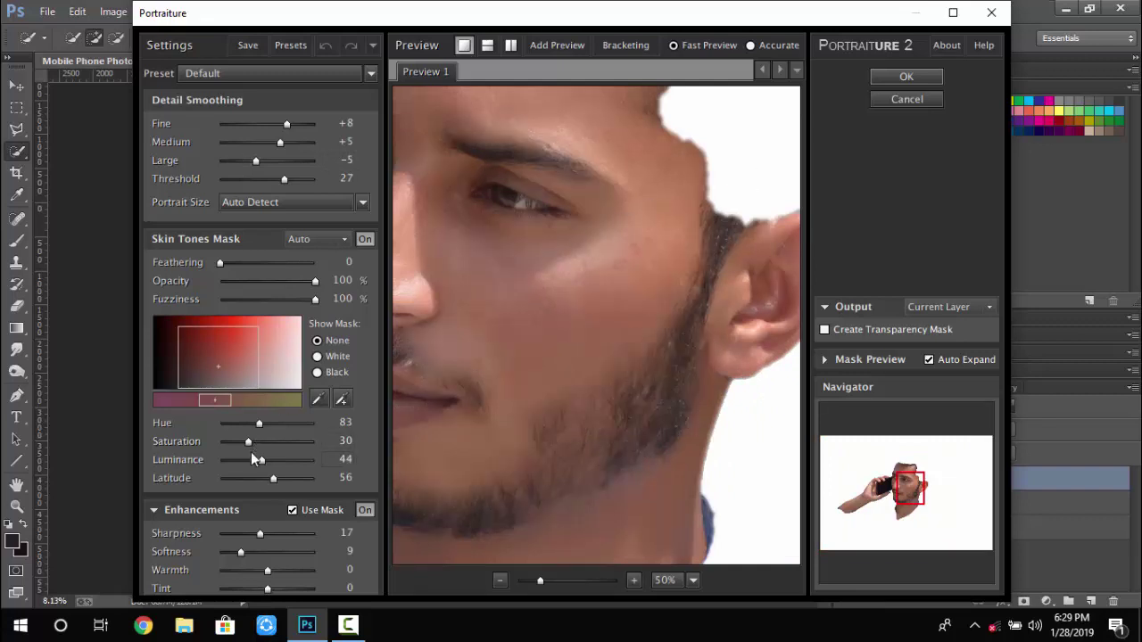
drag(259, 534, 243, 535)
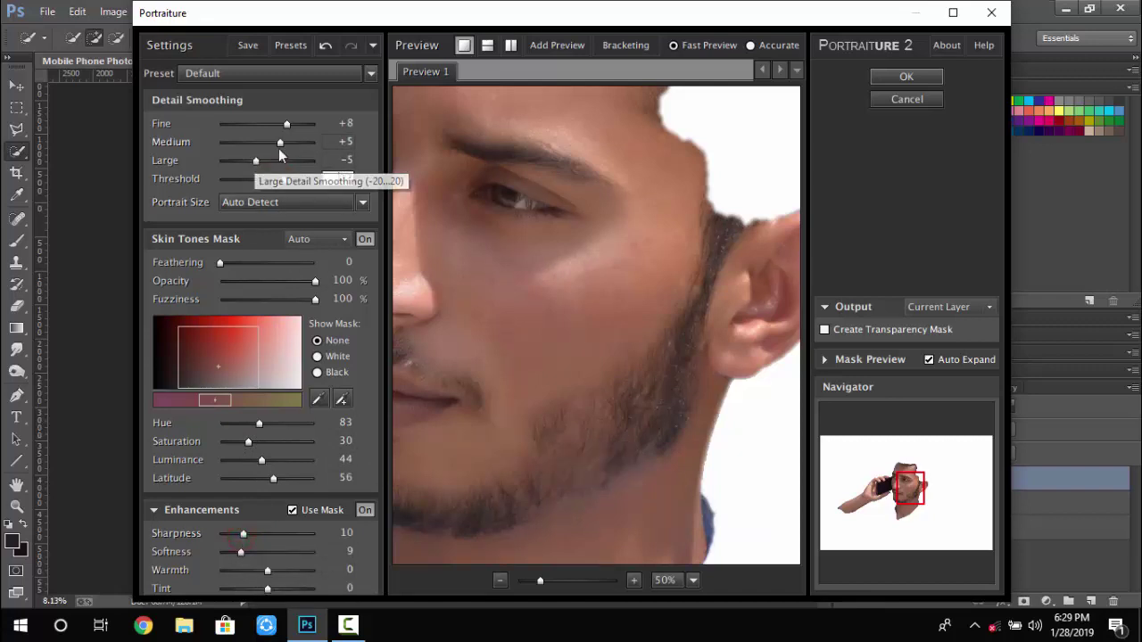
Set Portraiture's Fine smoothing to +1, Medium to +8, Threshold to 31 and mask Fuzziness to 54%, and apply the filter
drag(286, 123, 257, 126)
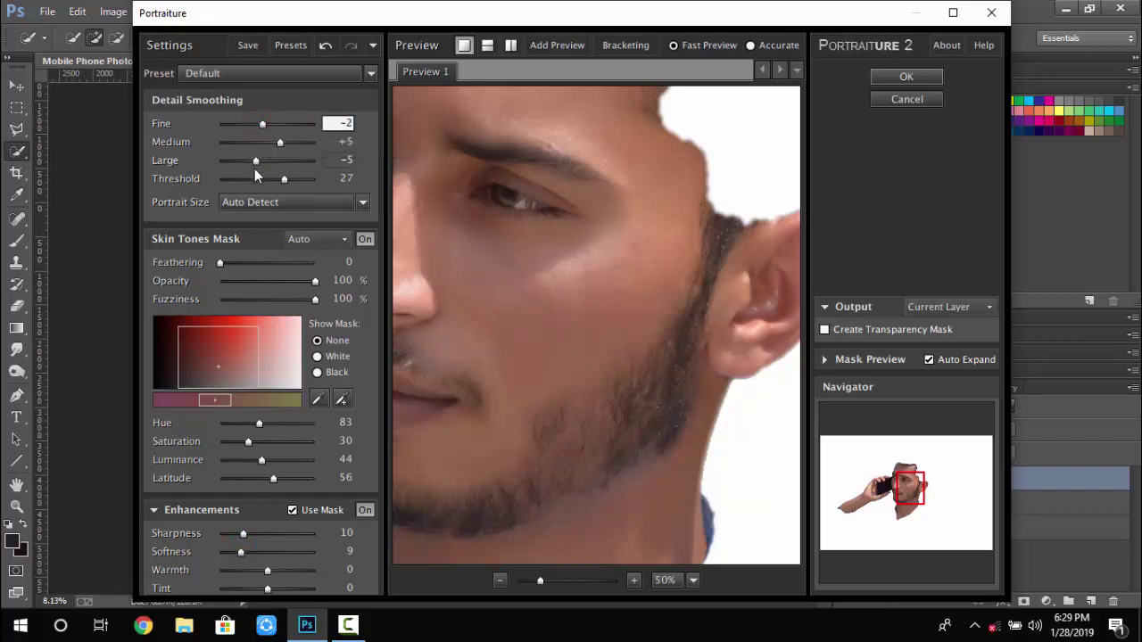
drag(313, 299, 290, 301)
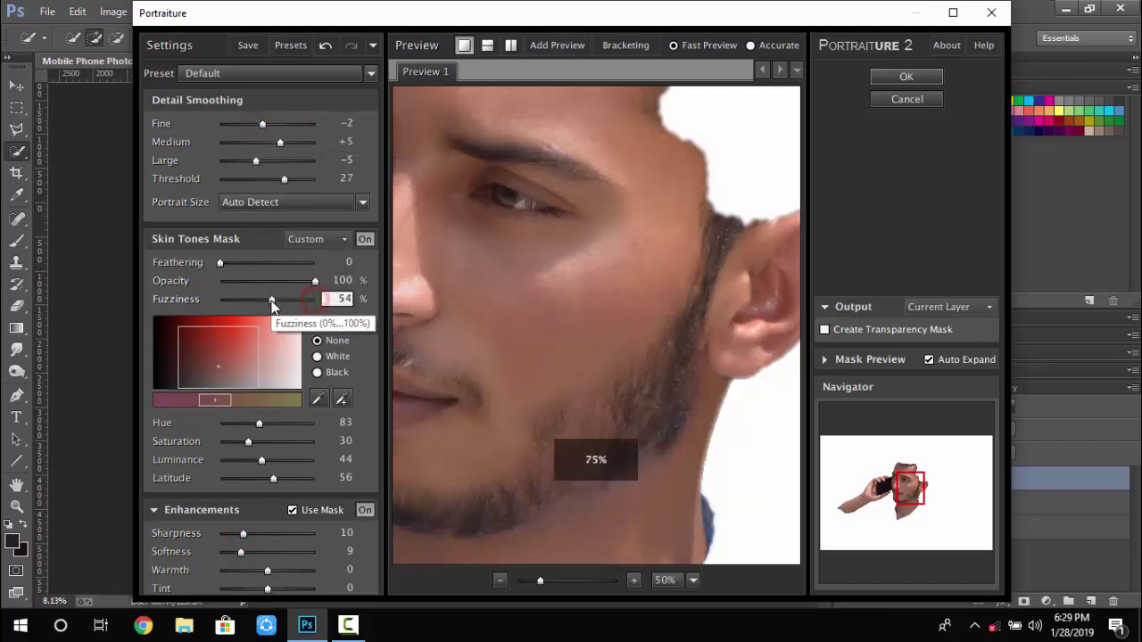
drag(289, 180, 295, 181)
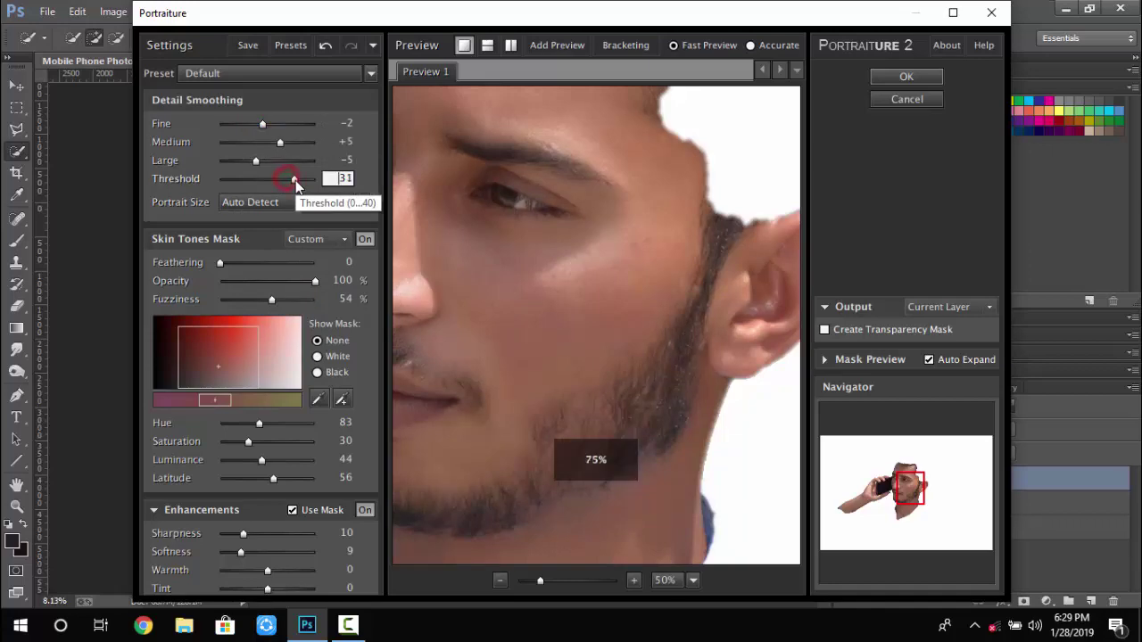
drag(262, 124, 269, 125)
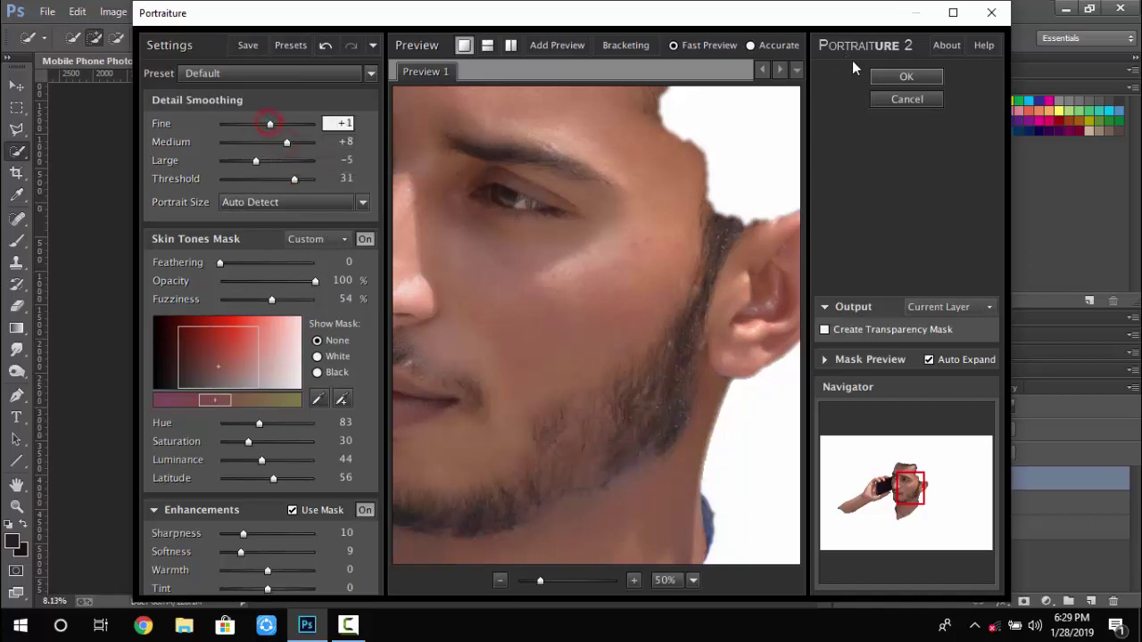
click(903, 77)
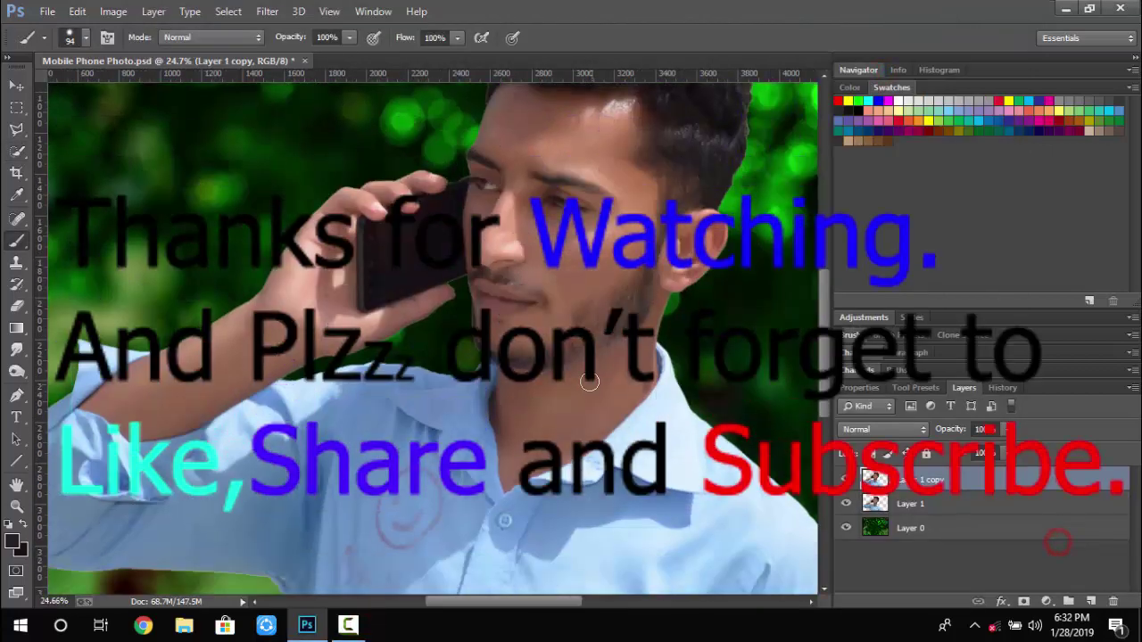
Erase the hair on Layer 1 copy from the front to the back of the head with a soft 349 px eraser
scroll(444, 241, up, 10)
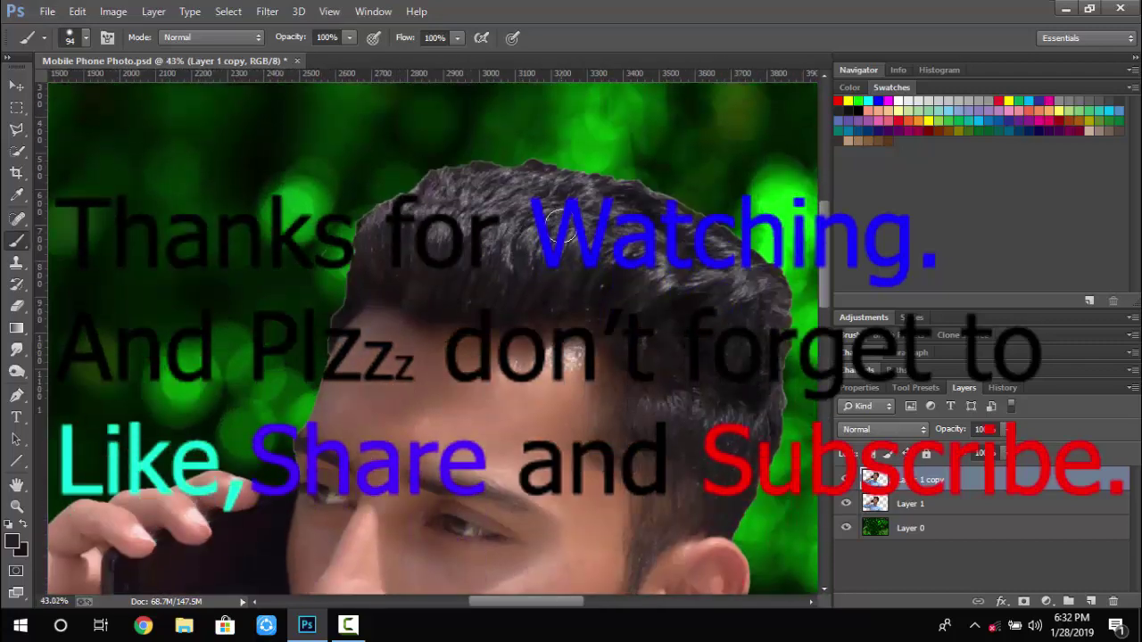
right_click(497, 229)
key(Escape)
key(e)
right_click(523, 287)
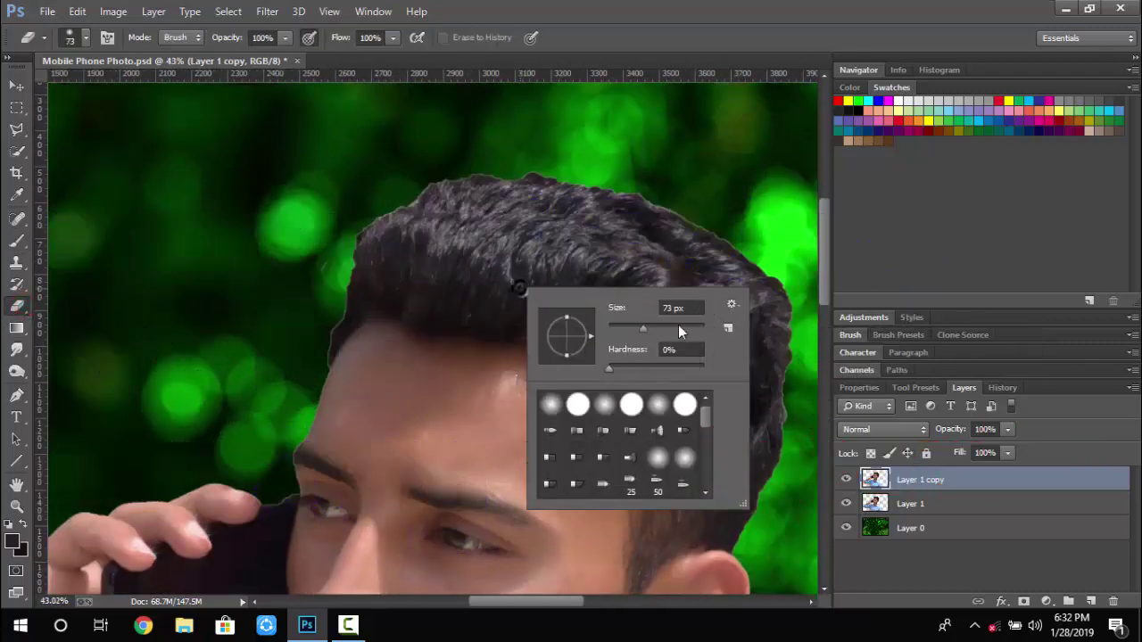
mouse_move(435, 225)
mouse_down()
mouse_move(377, 241)
mouse_move(430, 184)
mouse_move(689, 318)
mouse_move(751, 388)
mouse_up()
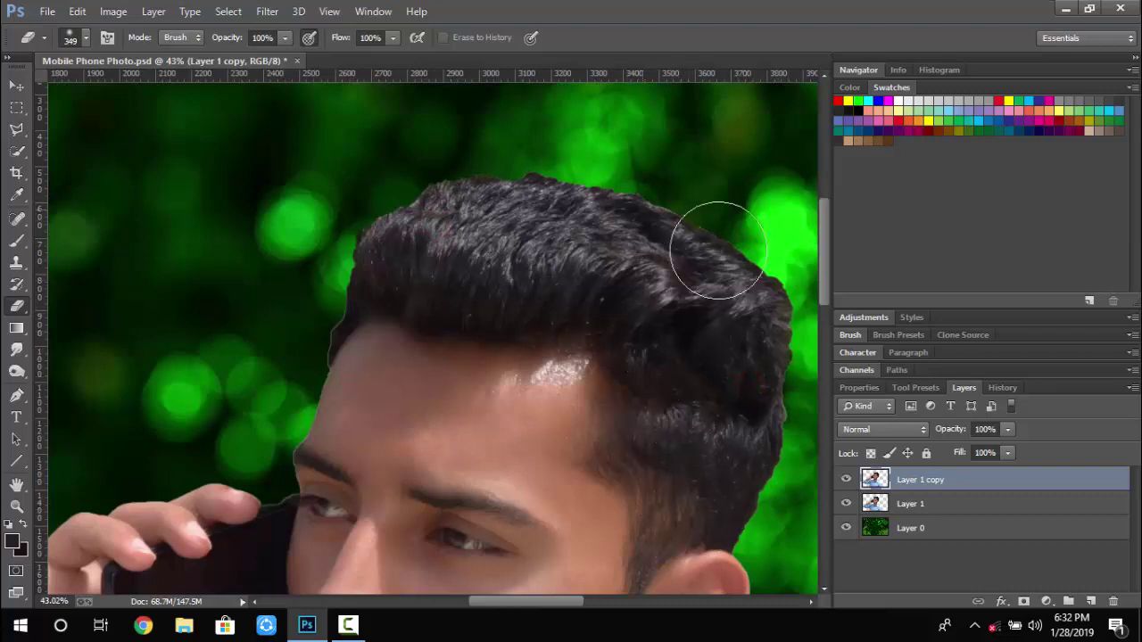
Erase the light fringe on Layer 1 copy along the hair, forehead and brow outline with a soft 64 px eraser
scroll(217, 184, down, 2)
click(316, 144)
scroll(316, 211, up, 5)
right_click(384, 170)
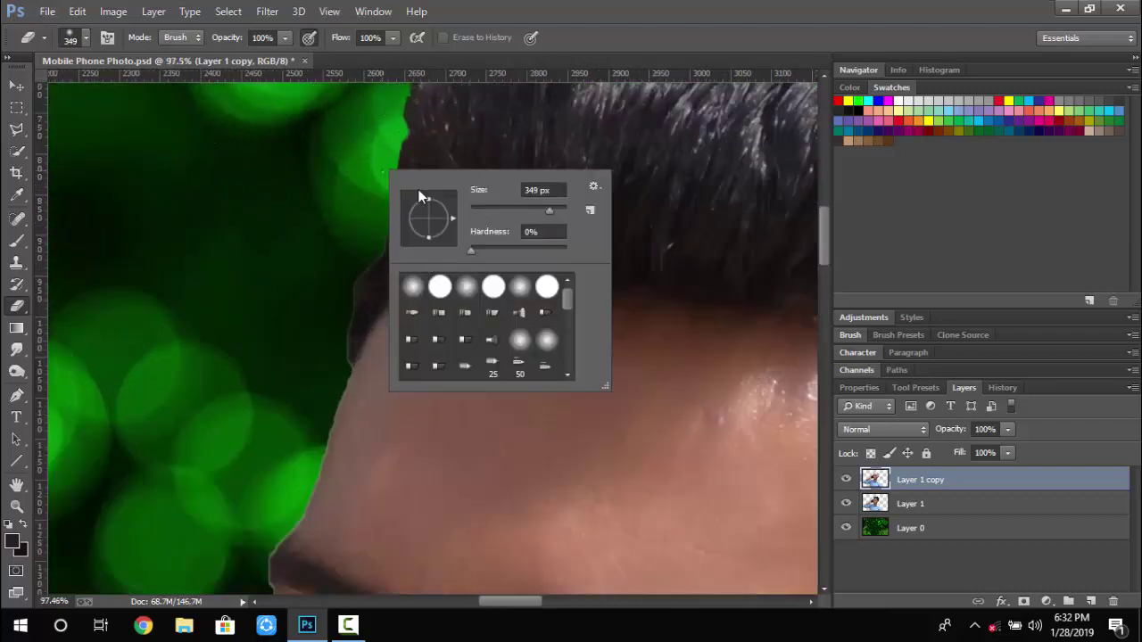
mouse_move(395, 125)
mouse_down()
mouse_move(368, 256)
mouse_move(323, 351)
mouse_up()
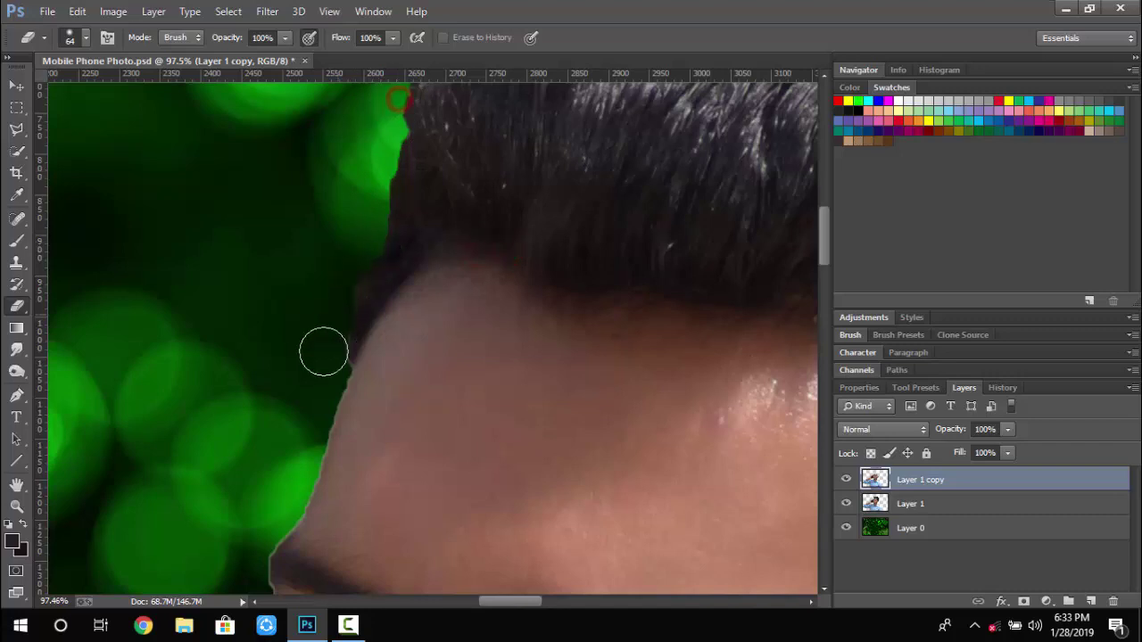
scroll(353, 299, down, 4)
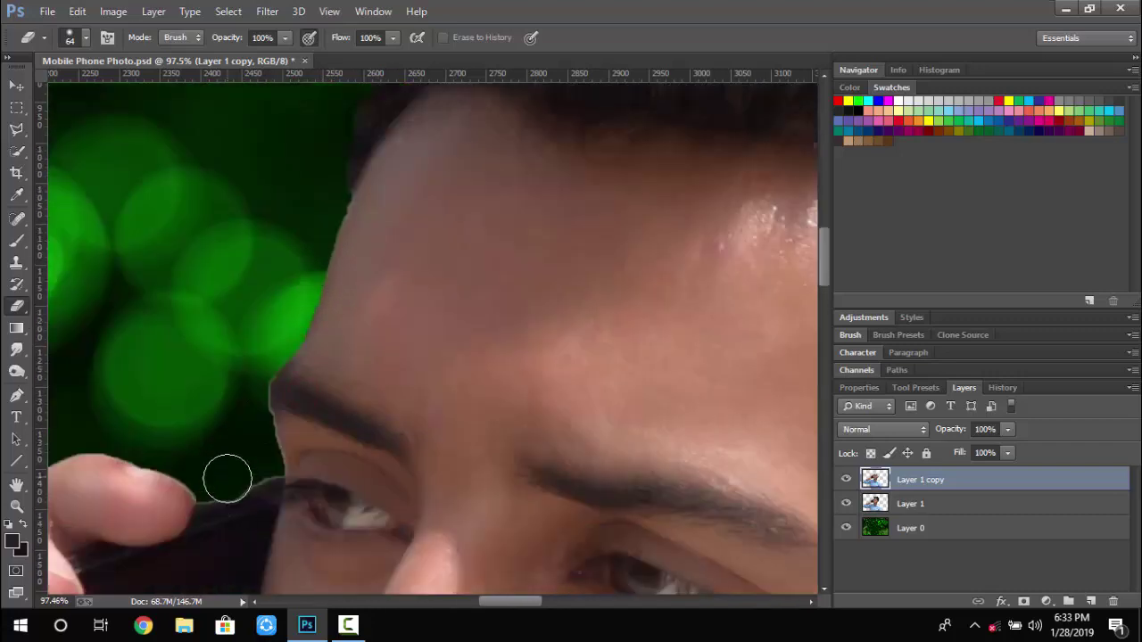
scroll(249, 406, down, 3)
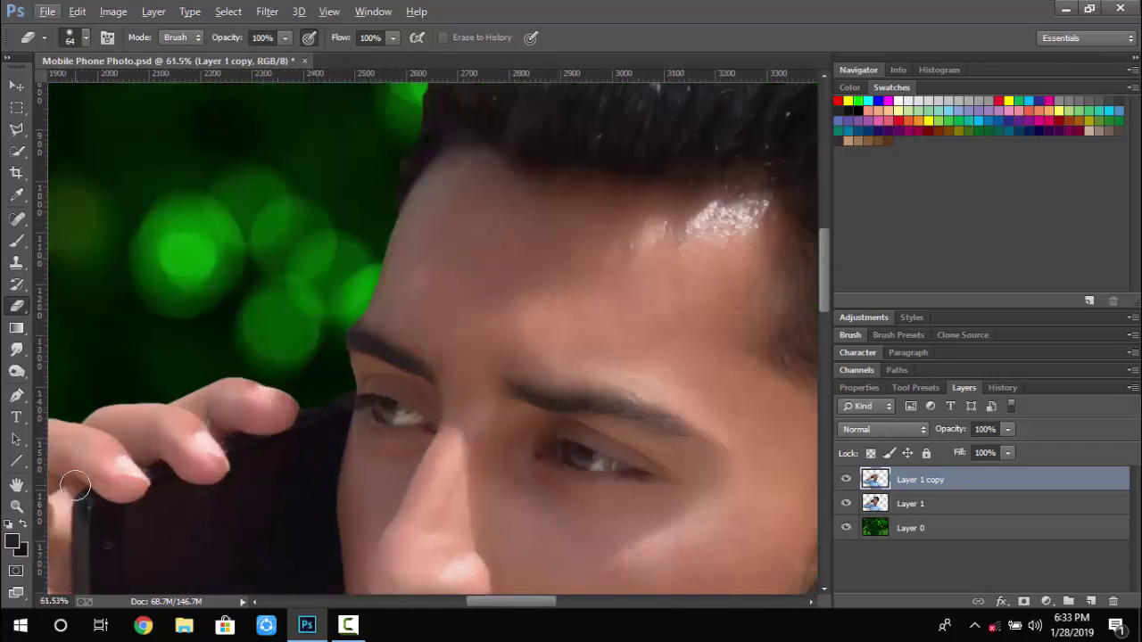
Clean the cut-out edges on Layer 1 copy along the thumb below the phone and the chin with the 64 px eraser
scroll(76, 487, down, 4)
scroll(303, 415, up, 3)
drag(309, 480, 133, 581)
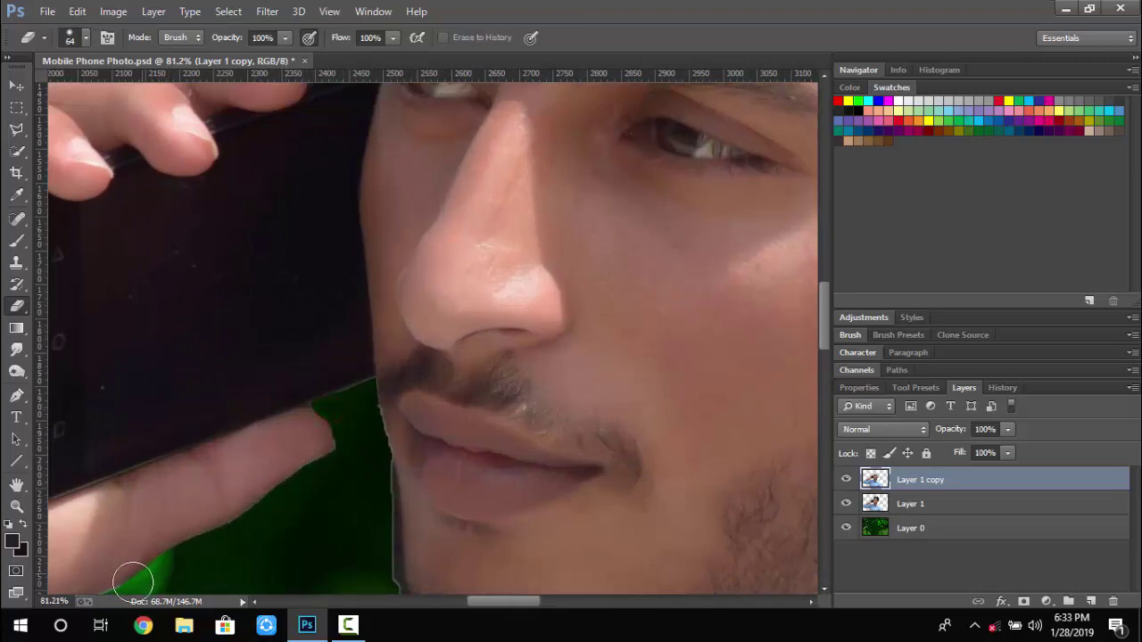
scroll(399, 415, down, 3)
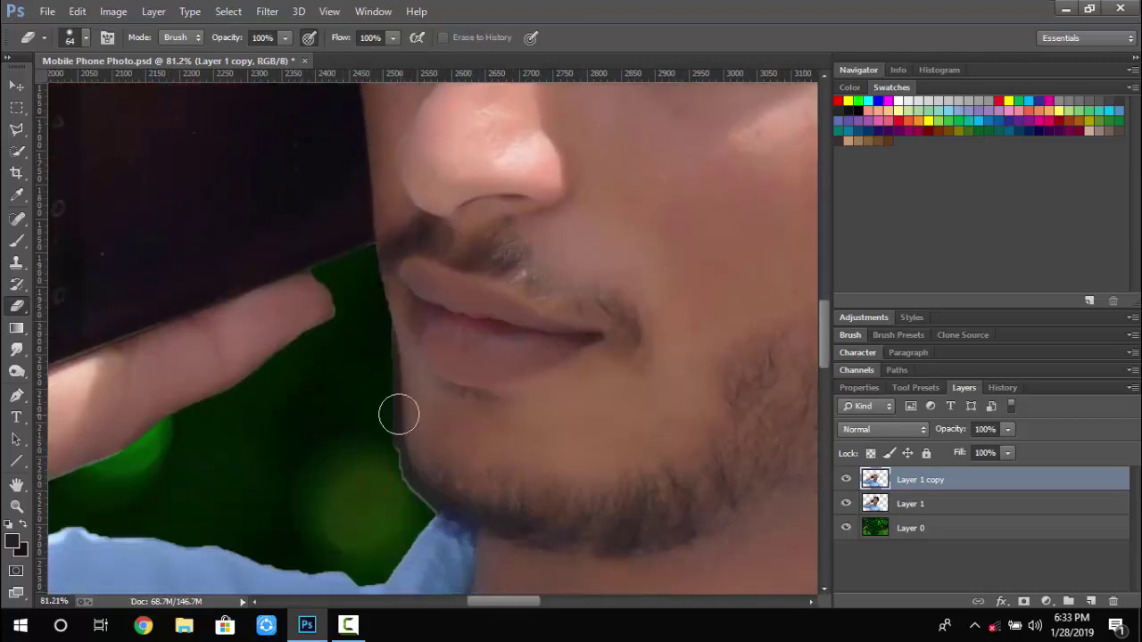
scroll(182, 556, down, 5)
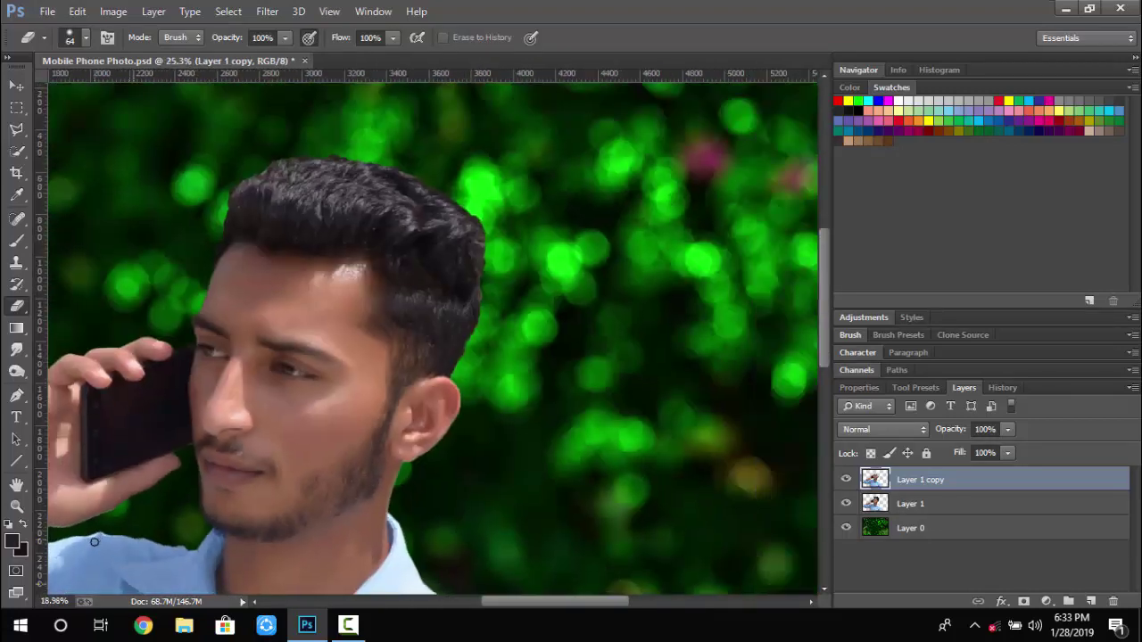
Erase the leftover fringe on Layer 1 copy along the outer edge of the hand, wrist and raised forearm
scroll(122, 521, up, 2)
scroll(223, 384, up, 3)
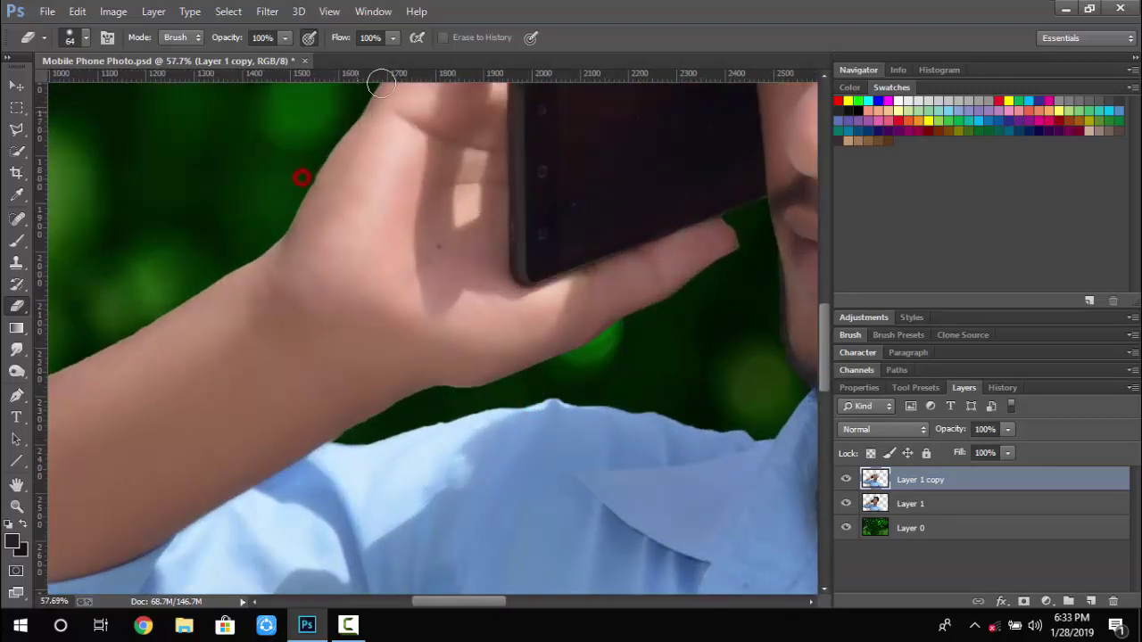
scroll(380, 83, down, 2)
scroll(71, 253, up, 2)
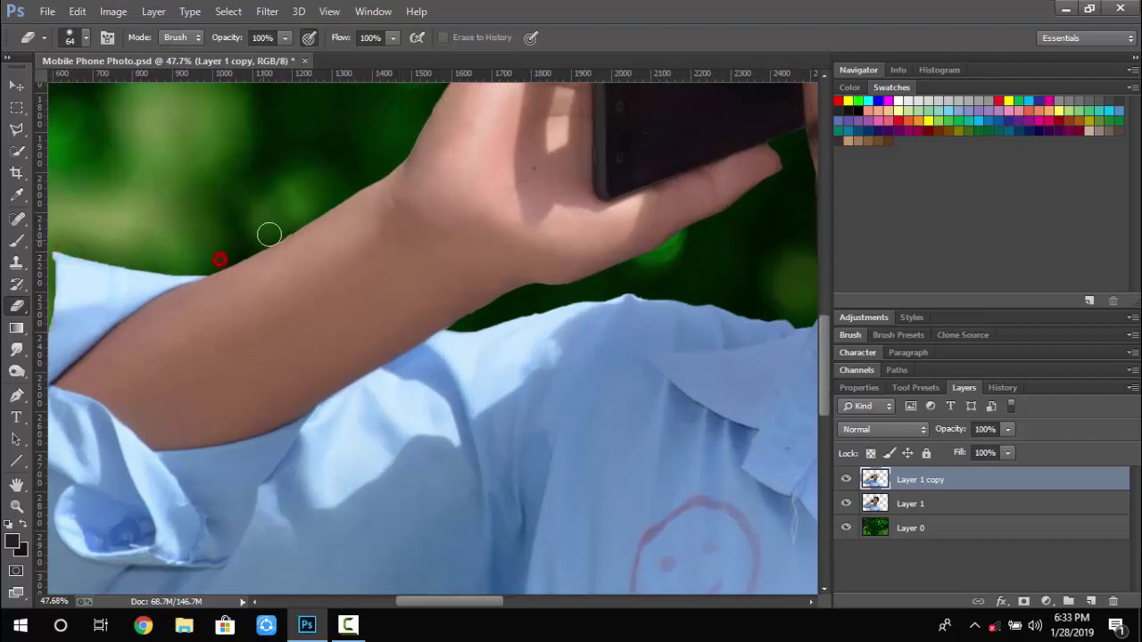
scroll(331, 185, down, 3)
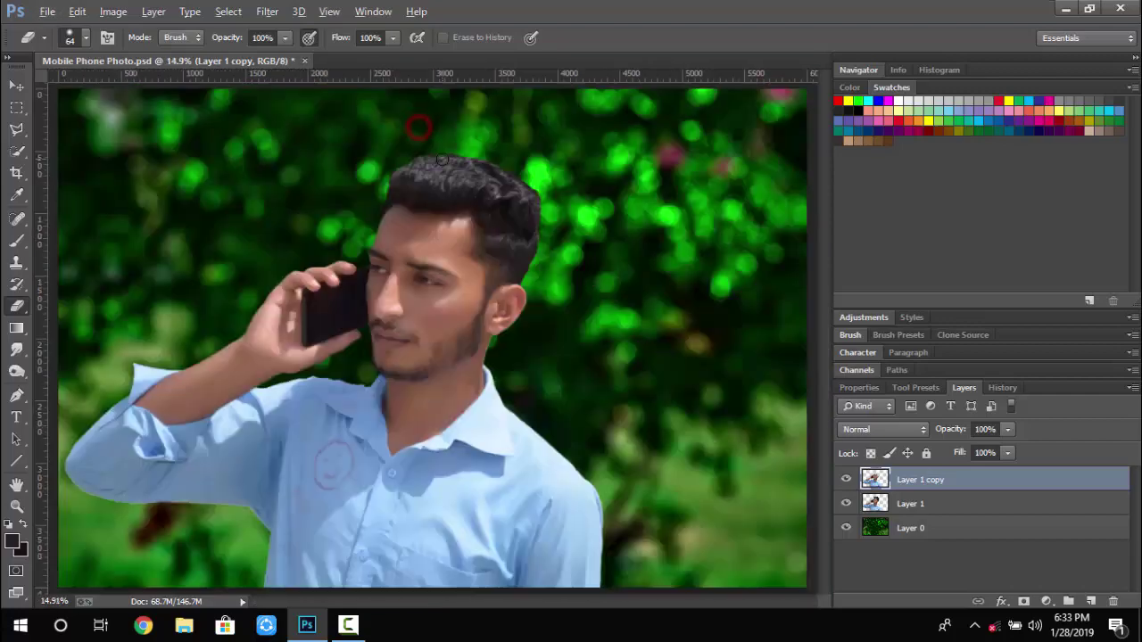
Clean the cut-out edge on Layer 1 copy around the ear and down the neck with the 64 px eraser
scroll(401, 375, up, 3)
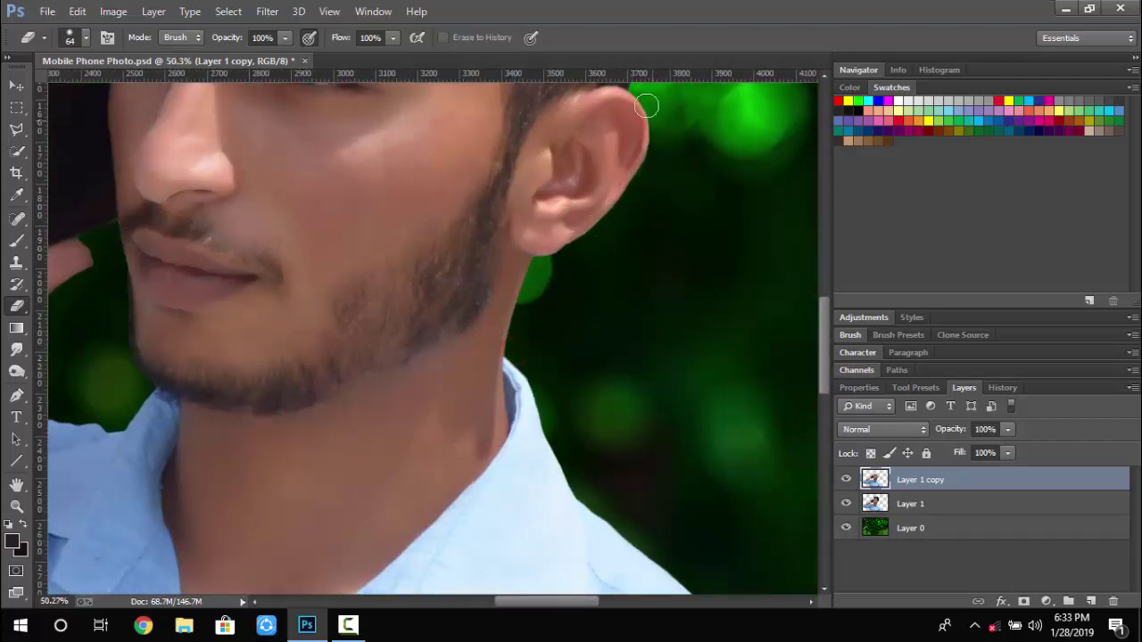
scroll(657, 149, up, 2)
scroll(638, 159, down, 5)
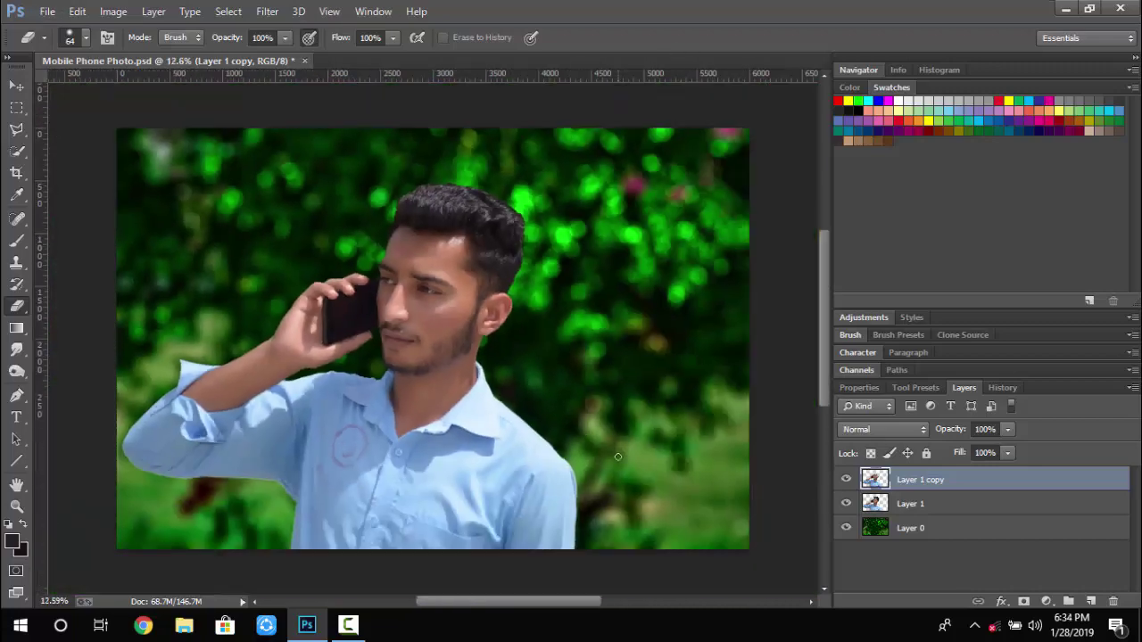
Erase over the shirt on Layer 1 copy with a 507 px eraser at 39% hardness and merge the copy into Layer 1
scroll(333, 439, up, 3)
scroll(291, 510, down, 3)
right_click(383, 516)
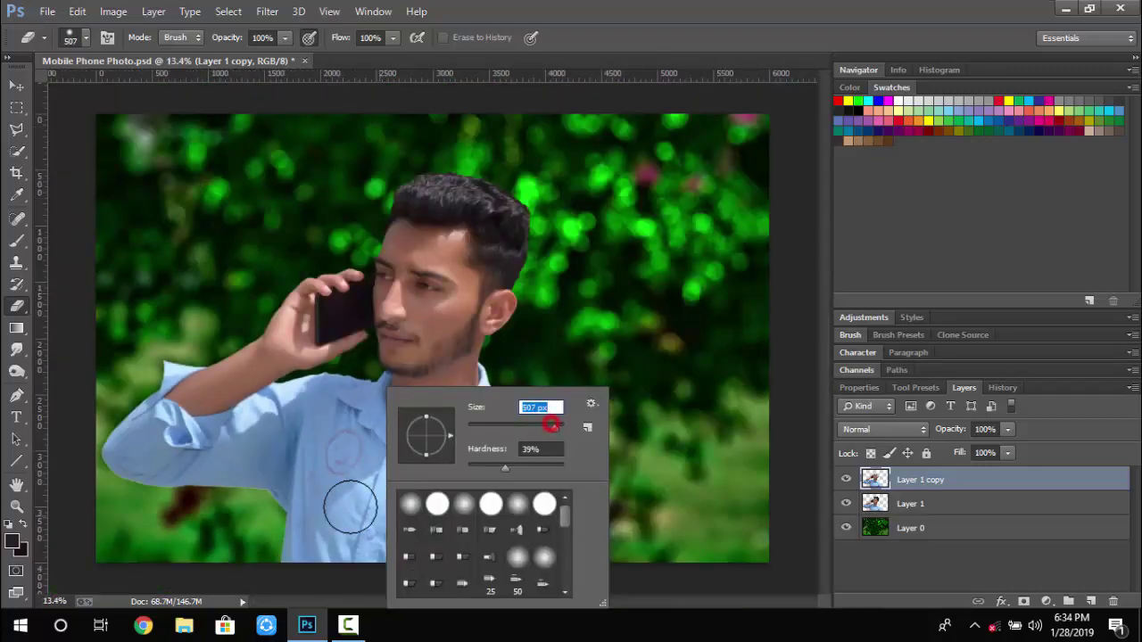
click(286, 551)
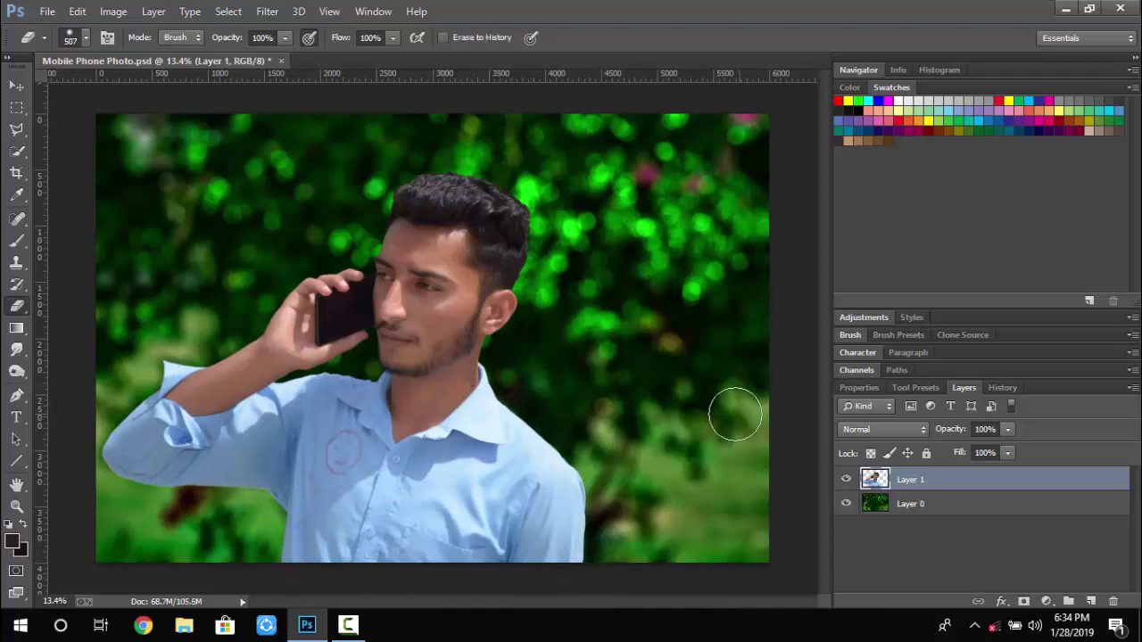
Erase over the eyebrows and eyes on Layer 1 copy with a 54 px eraser at 0% hardness and 55% opacity
scroll(402, 267, up, 5)
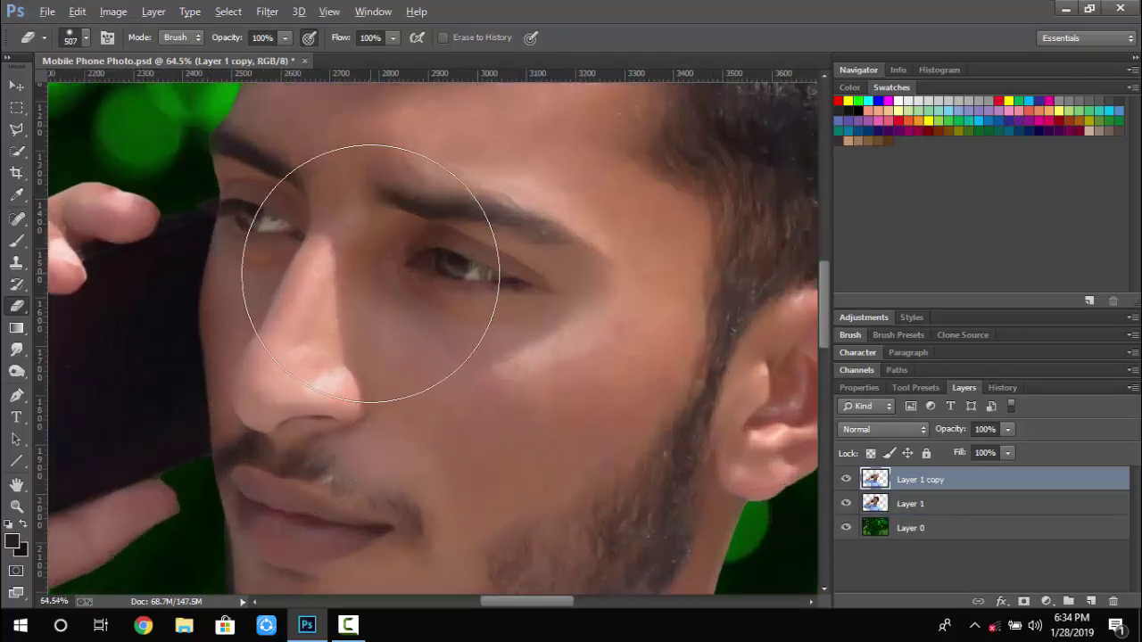
right_click(433, 226)
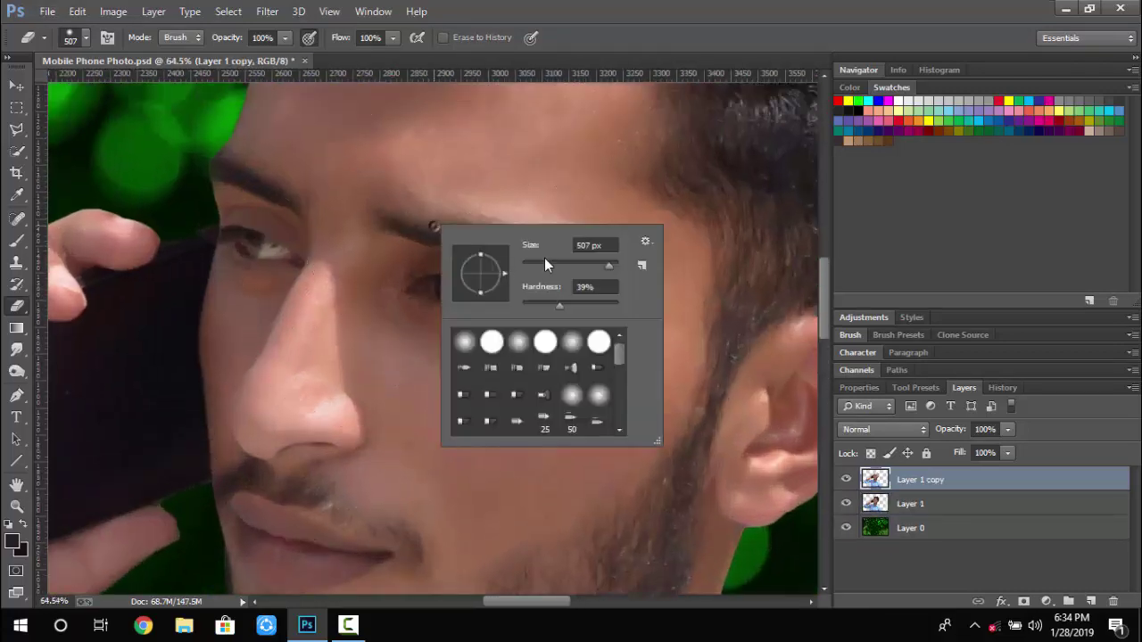
click(548, 268)
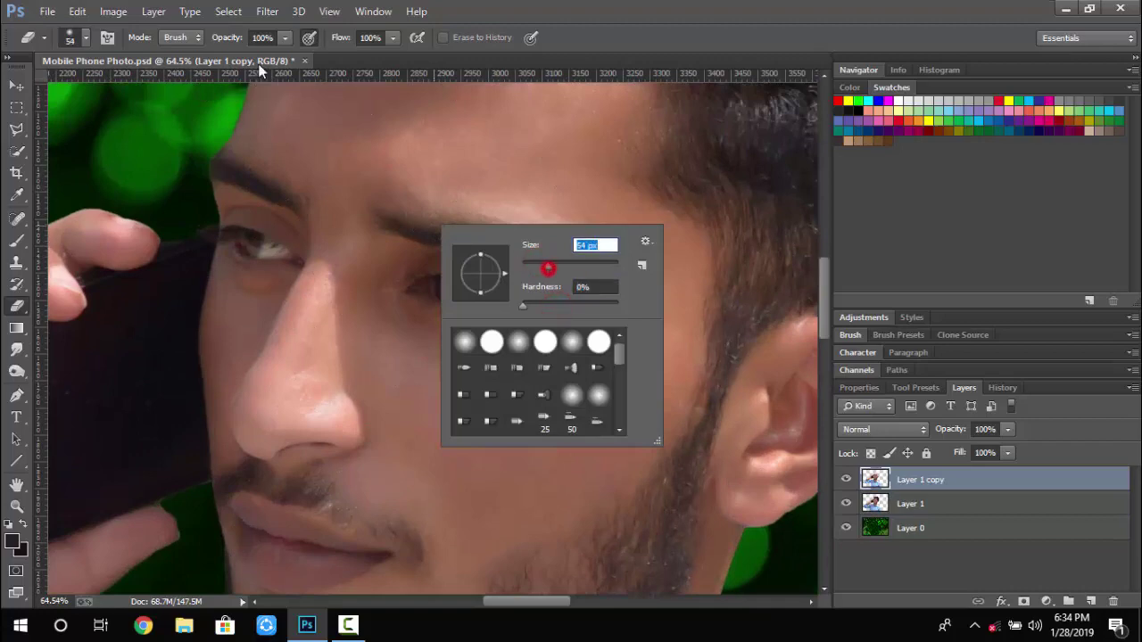
click(240, 44)
drag(239, 41, 200, 41)
drag(518, 252, 407, 235)
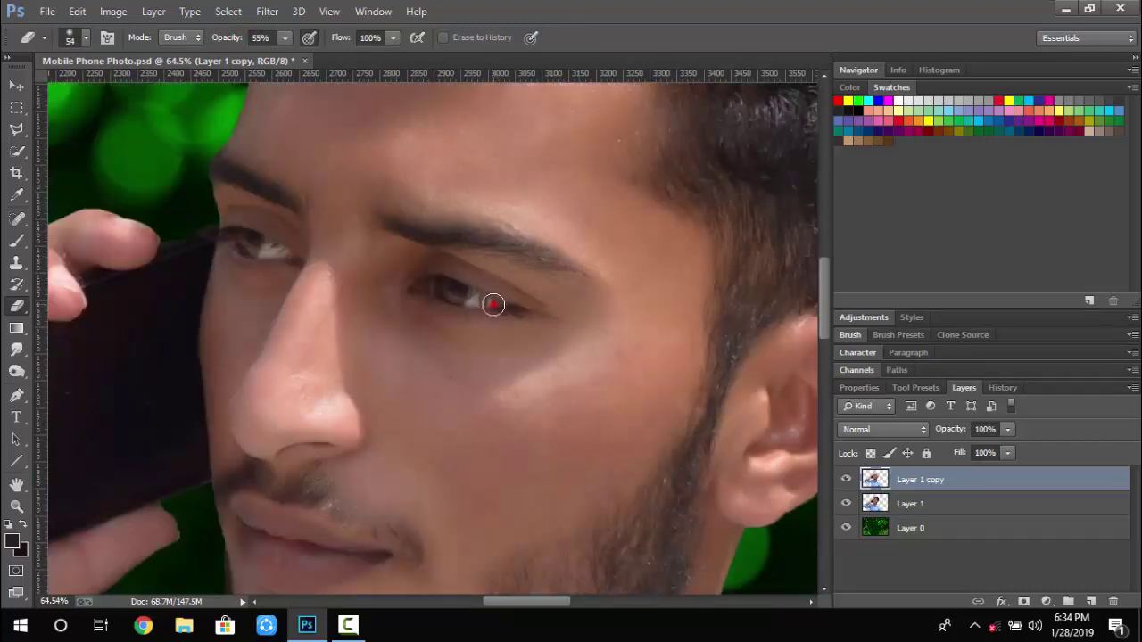
drag(287, 203, 206, 161)
Erase over the moustache on Layer 1 copy with the eraser enlarged to 85 px at 55% opacity
scroll(324, 412, down, 3)
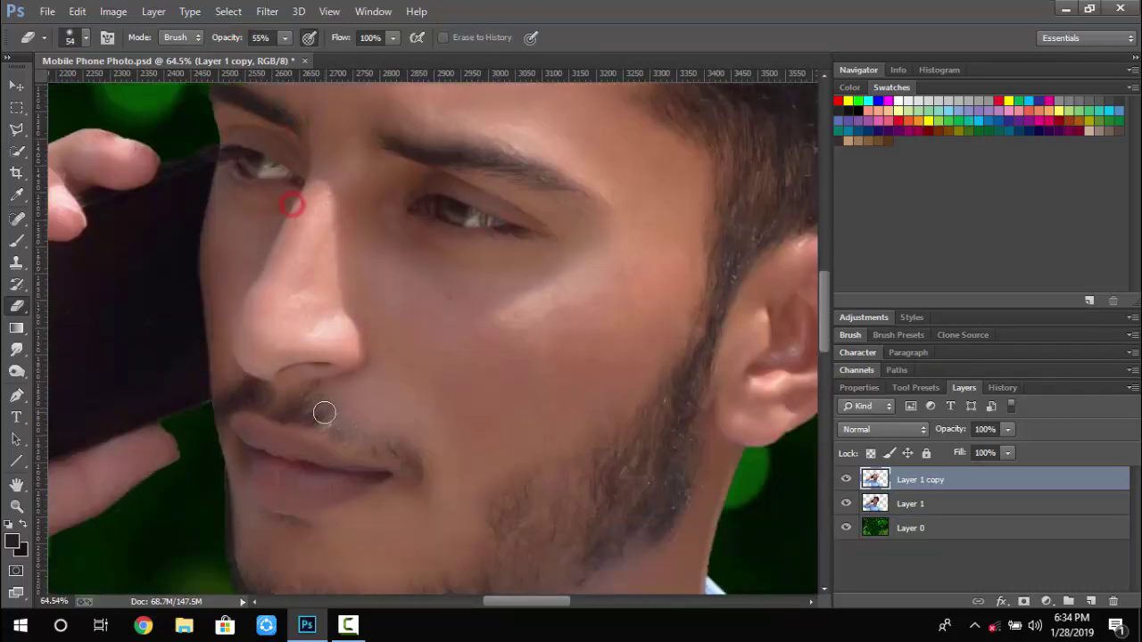
right_click(395, 388)
click(519, 429)
drag(230, 404, 281, 398)
scroll(629, 433, down, 3)
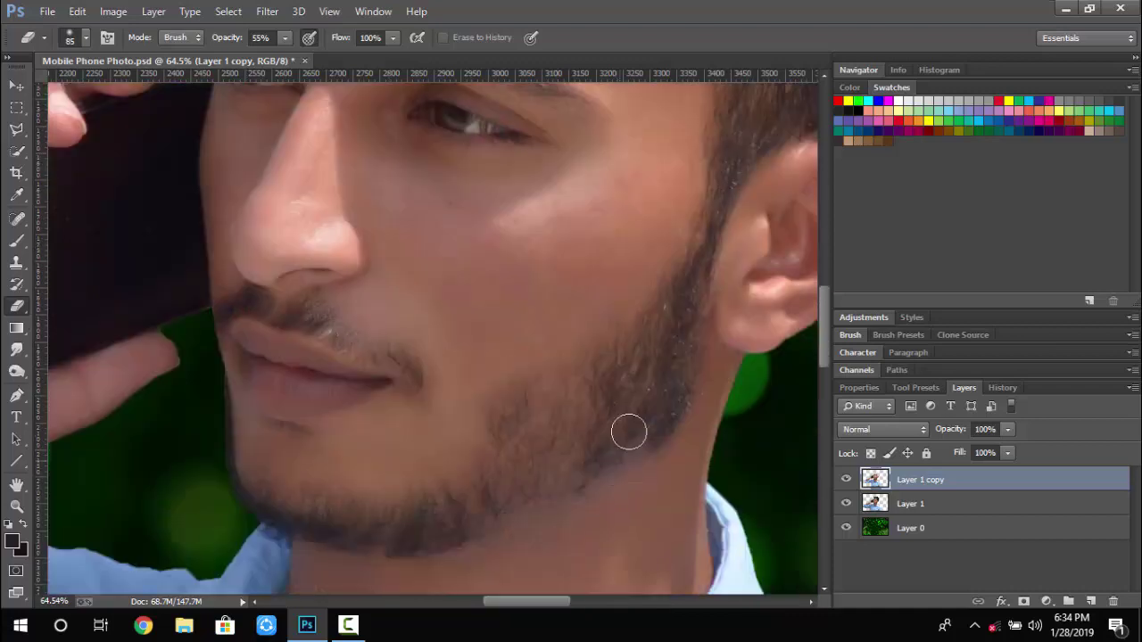
Enlarge the eraser to 142 px and erase over the beard along the cheek and jaw on Layer 1 copy
right_click(605, 452)
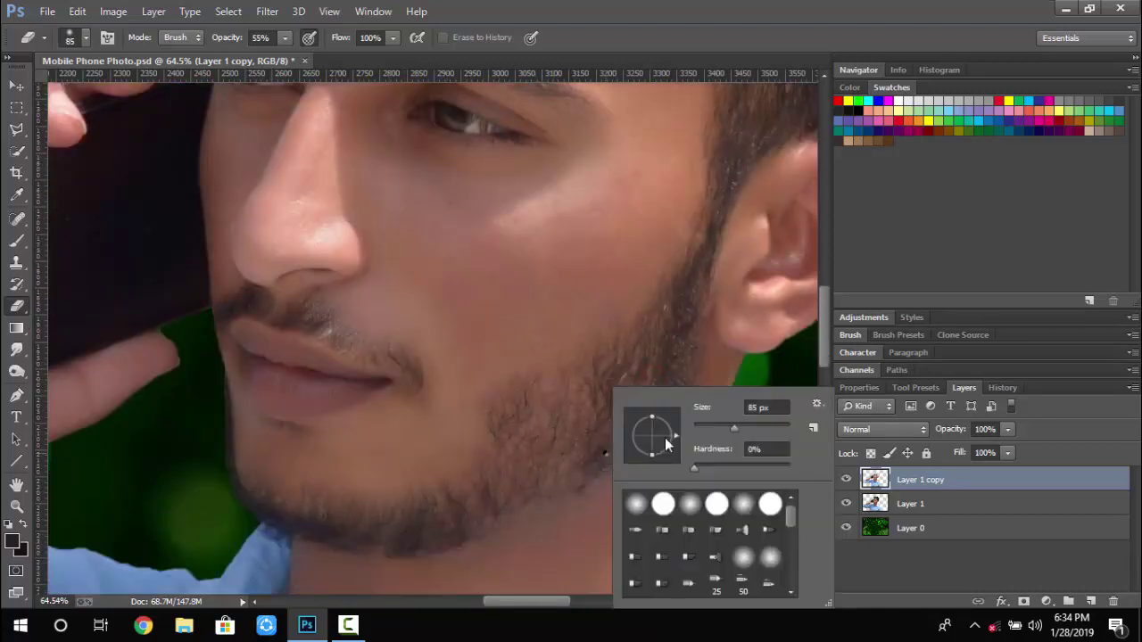
click(752, 429)
click(602, 444)
click(663, 385)
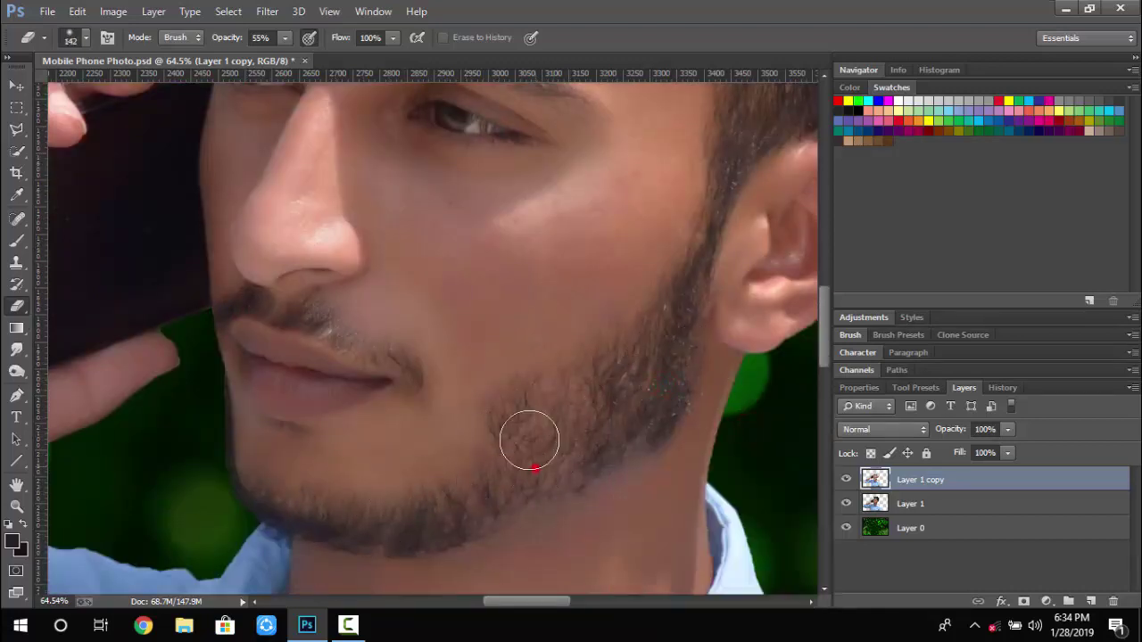
Erase over the upper beard and sideburn in front of the ear with 47 px and 107 px erasers
right_click(688, 320)
drag(830, 359, 799, 357)
right_click(694, 278)
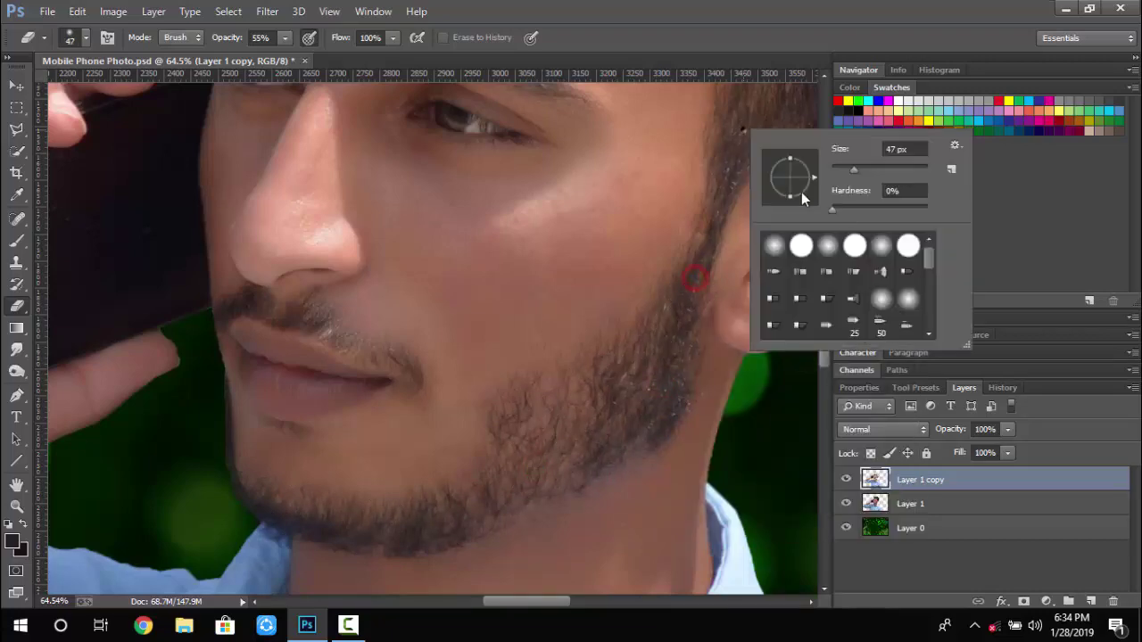
click(883, 170)
click(729, 186)
scroll(724, 186, down, 8)
scroll(481, 363, up, 3)
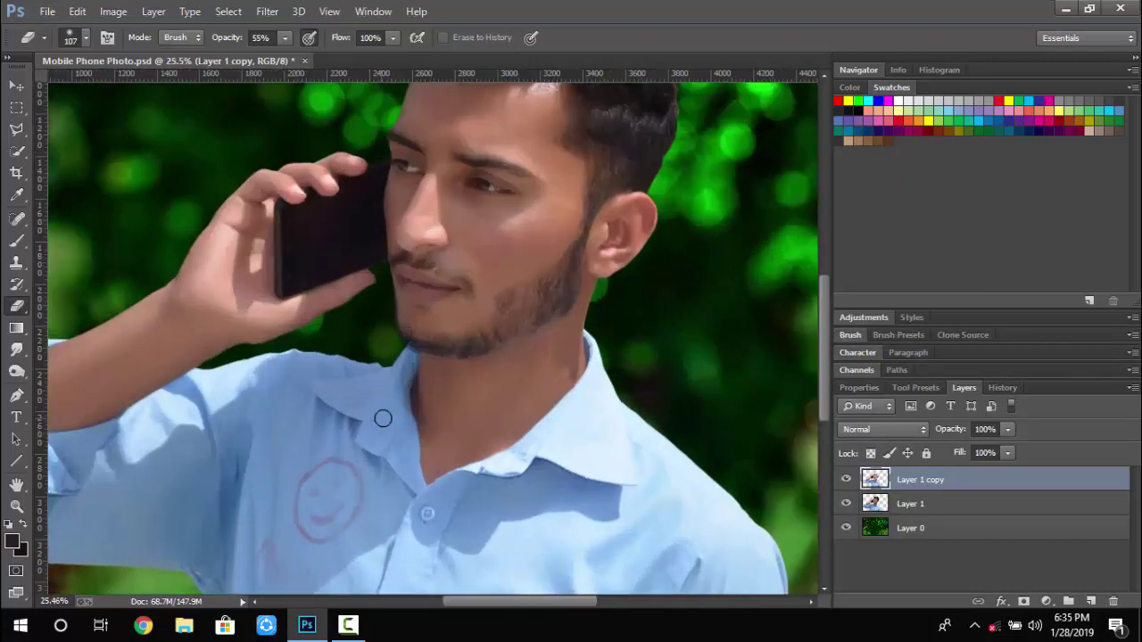
scroll(593, 418, down, 3)
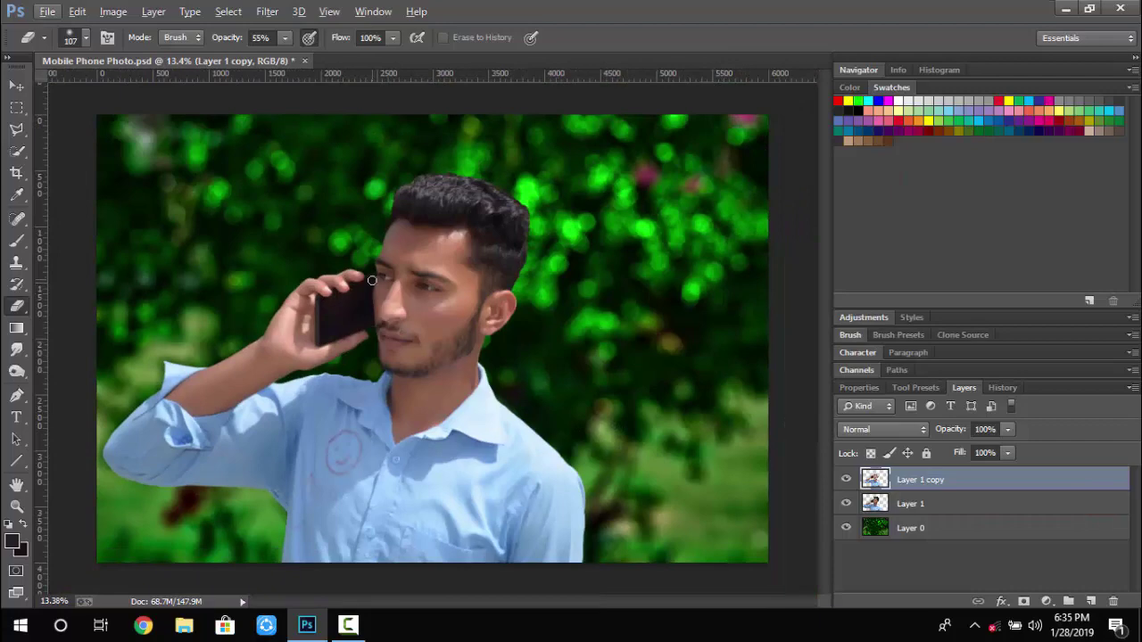
Merge Layer 1 copy into Layer 1 and move the man slightly to the right
key(ctrl+e)
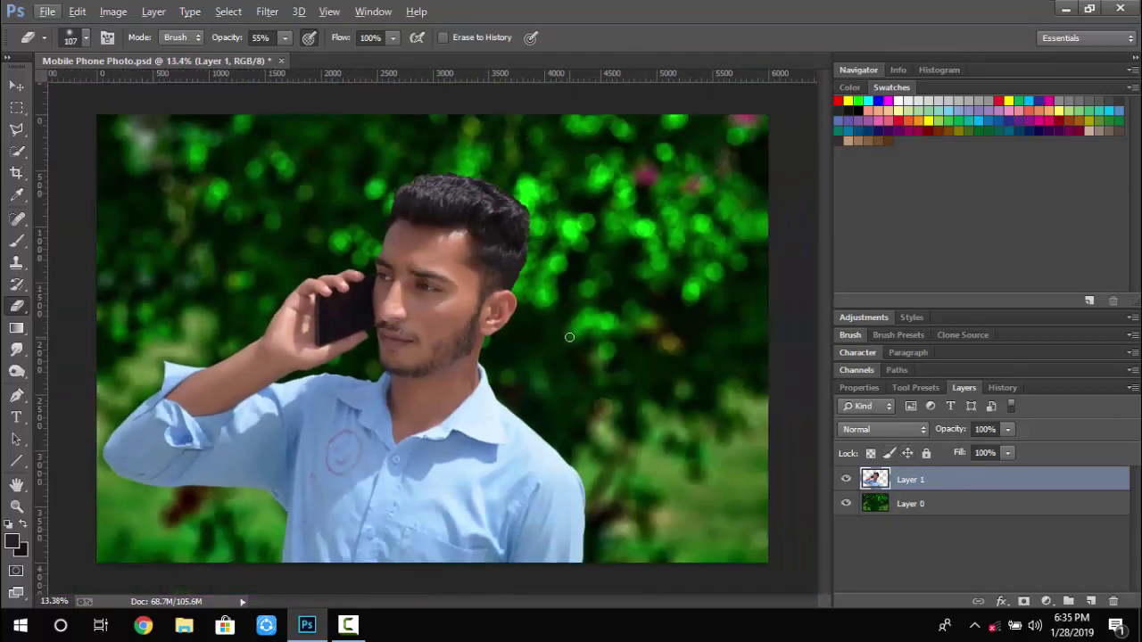
click(16, 89)
drag(375, 419, 402, 421)
Choose the Smudge tool with the 125 px bristle brush for working on the hair
scroll(556, 189, up, 6)
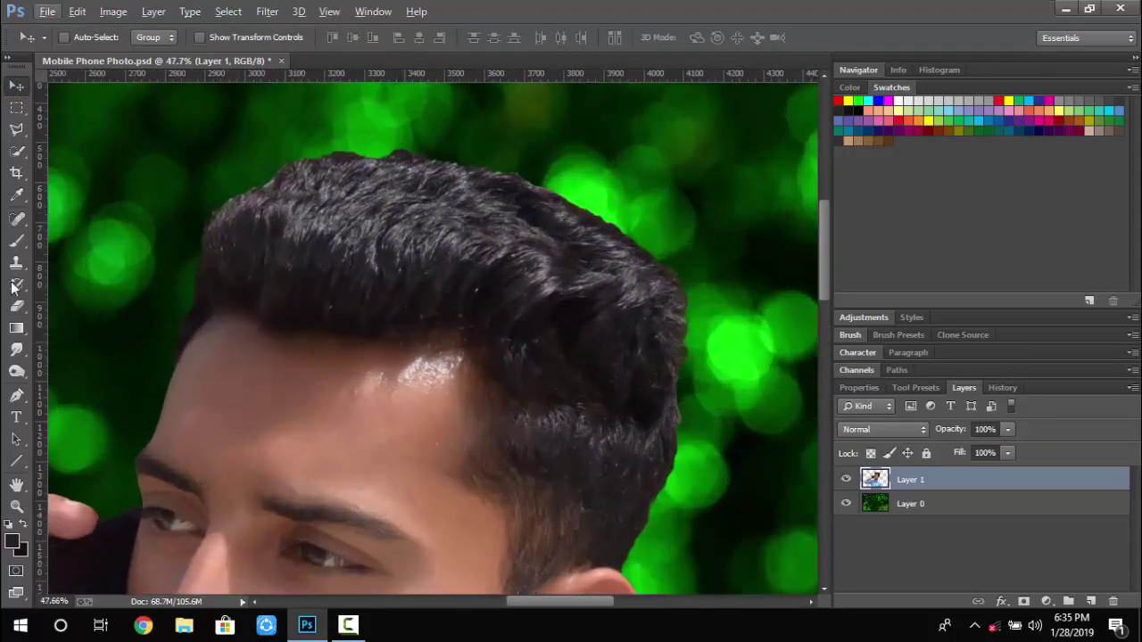
click(17, 348)
right_click(425, 223)
click(507, 362)
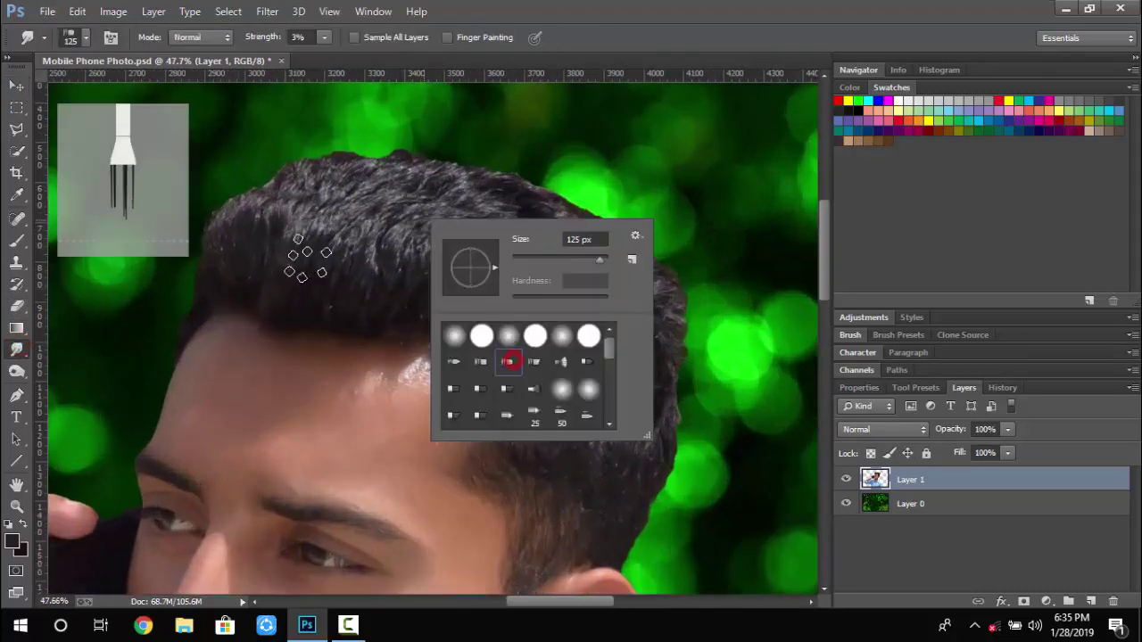
Duplicate Layer 1 and save the document
click(1101, 479)
key(ctrl+j)
key(ctrl+s)
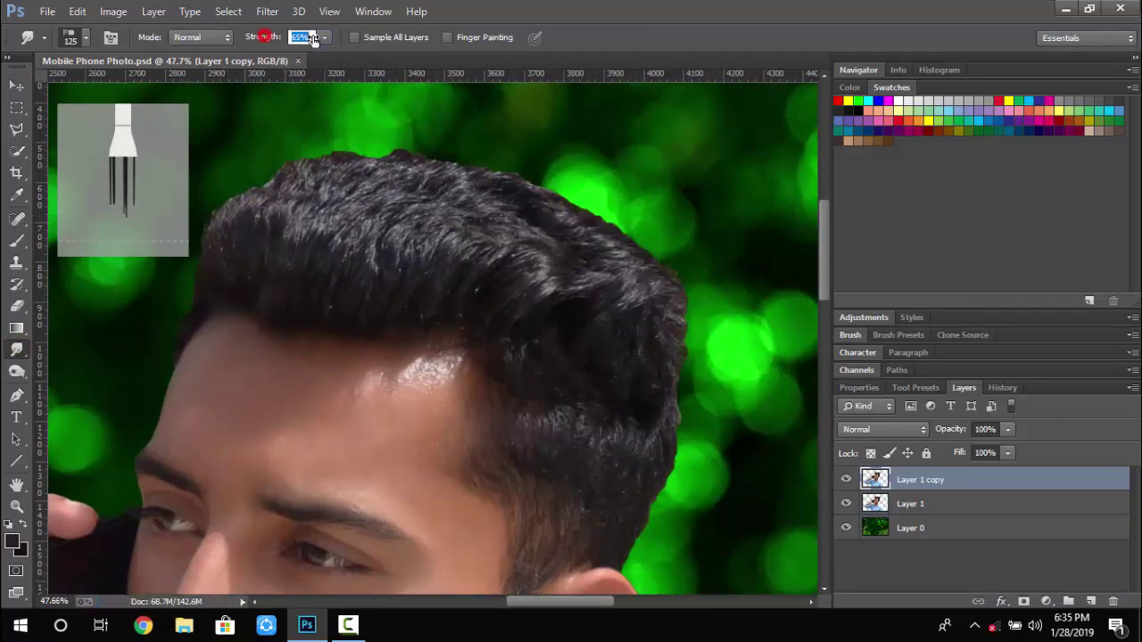
Smudge the front hair upward on Layer 1 copy with the 125 px bristle brush at 52% strength
mouse_move(234, 273)
mouse_down()
mouse_move(236, 204)
mouse_move(252, 198)
mouse_up()
drag(270, 256, 302, 159)
scroll(304, 151, up, 4)
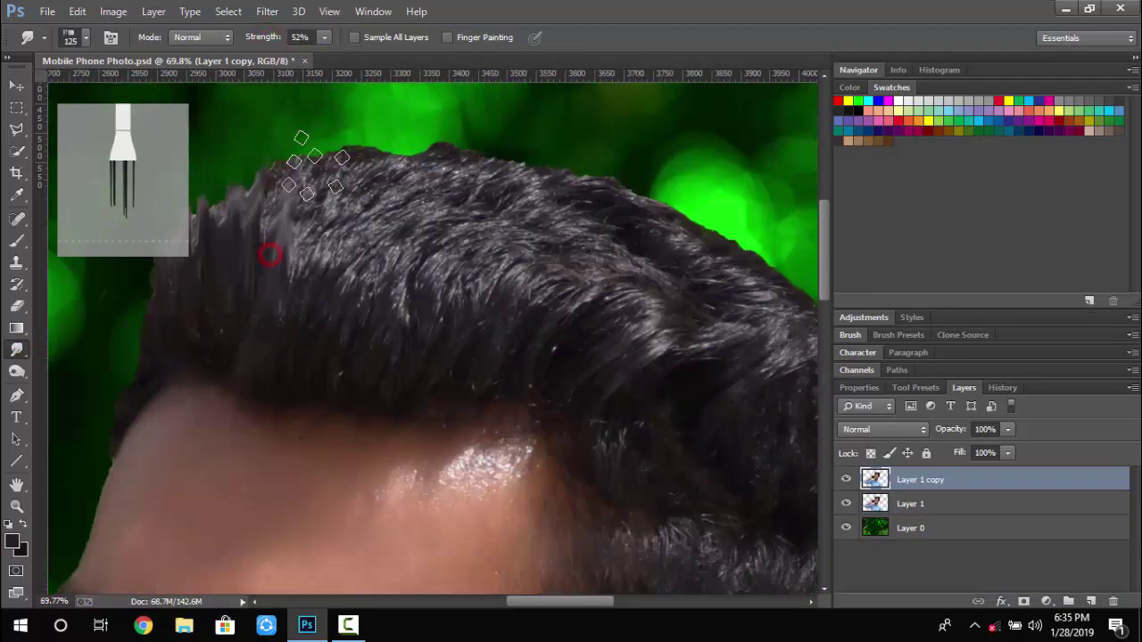
right_click(236, 198)
scroll(428, 218, down, 1)
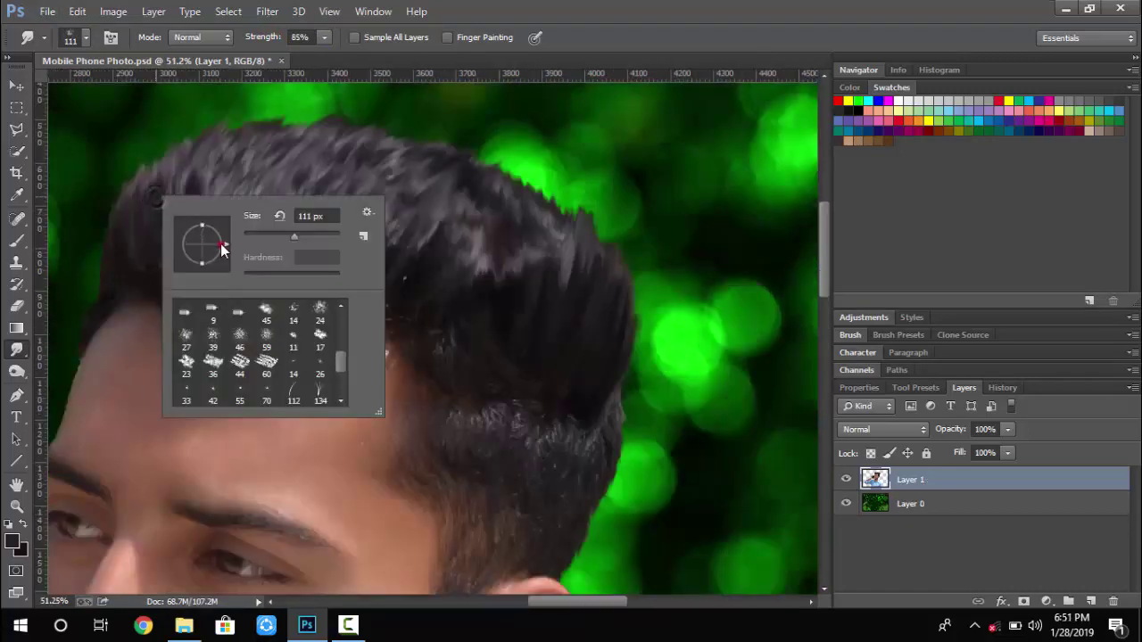
Duplicate Layer 1 and smudge the front edge of the hair upward on the copy with the 111 px brush
drag(1119, 487, 1091, 600)
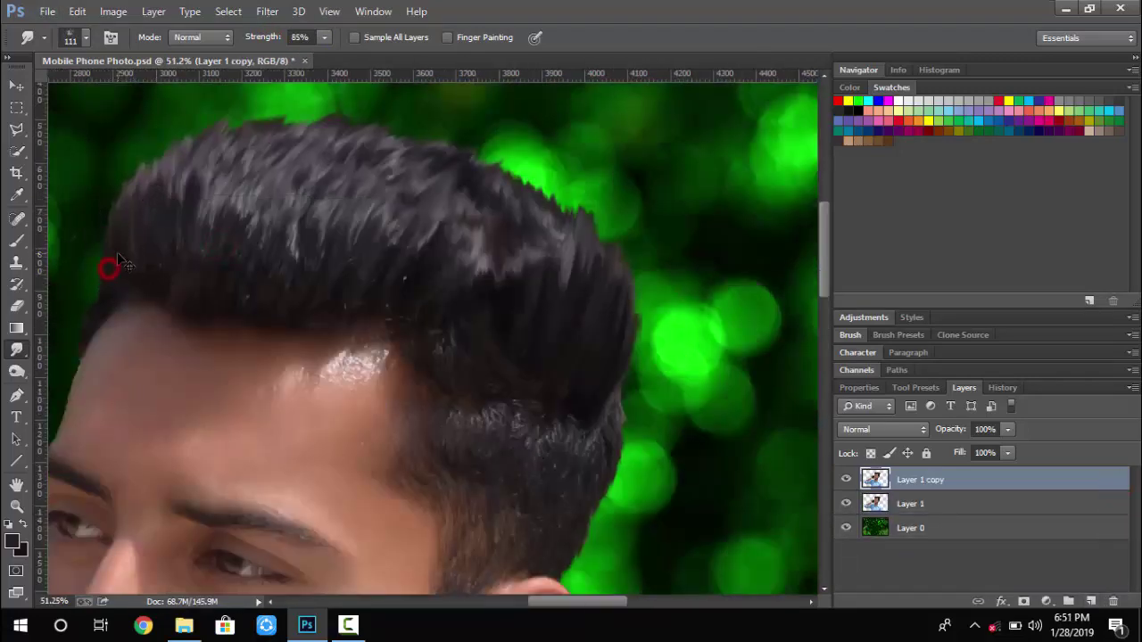
drag(115, 263, 134, 197)
drag(130, 255, 171, 191)
drag(148, 222, 170, 116)
key(ctrl+z)
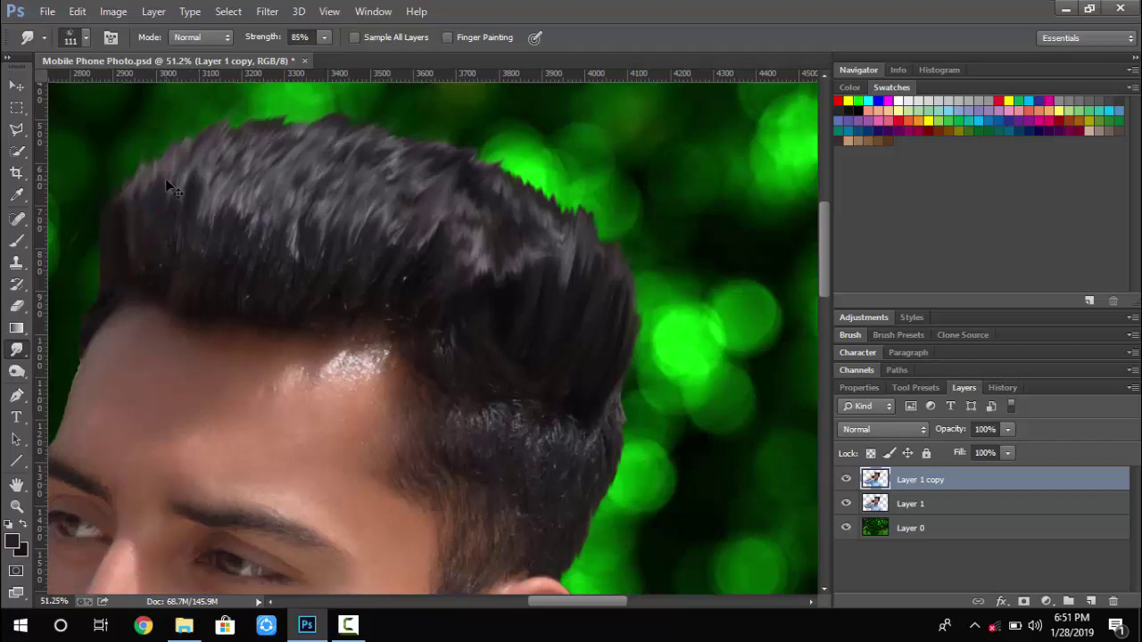
right_click(166, 182)
click(116, 273)
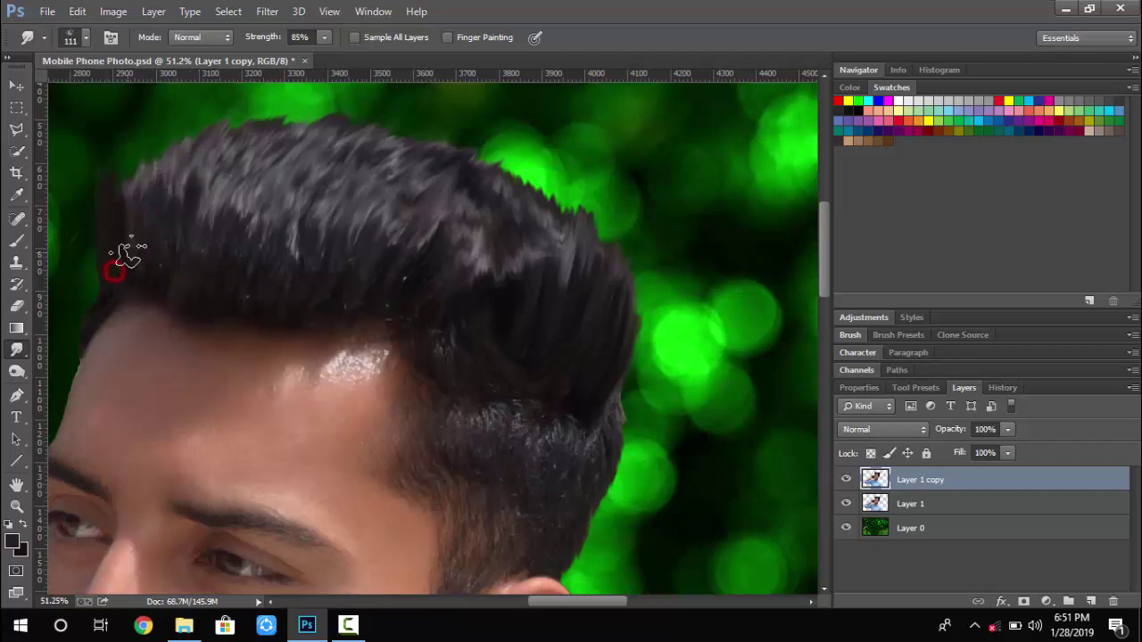
scroll(124, 250, up, 4)
mouse_move(101, 298)
mouse_down()
mouse_move(69, 237)
mouse_move(94, 192)
mouse_up()
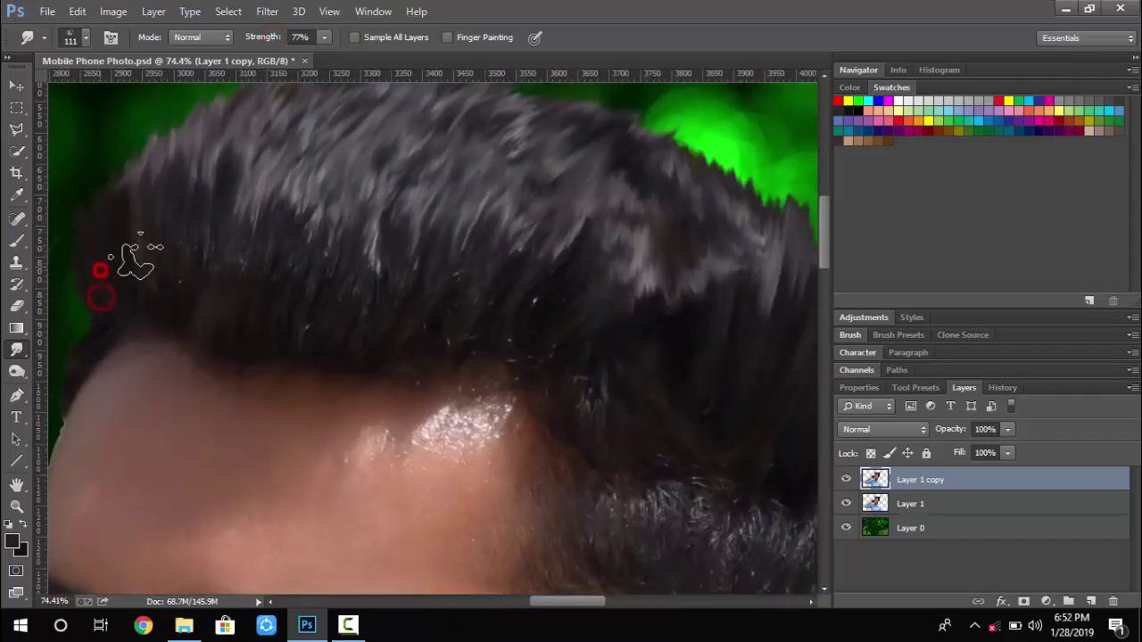
Try to lengthen the hair strands above the forehead with upward smudge strokes at 77% strength
mouse_move(141, 260)
mouse_down()
mouse_move(150, 89)
mouse_move(204, 97)
mouse_up()
drag(224, 285, 239, 111)
scroll(327, 191, up, 1)
drag(262, 348, 327, 148)
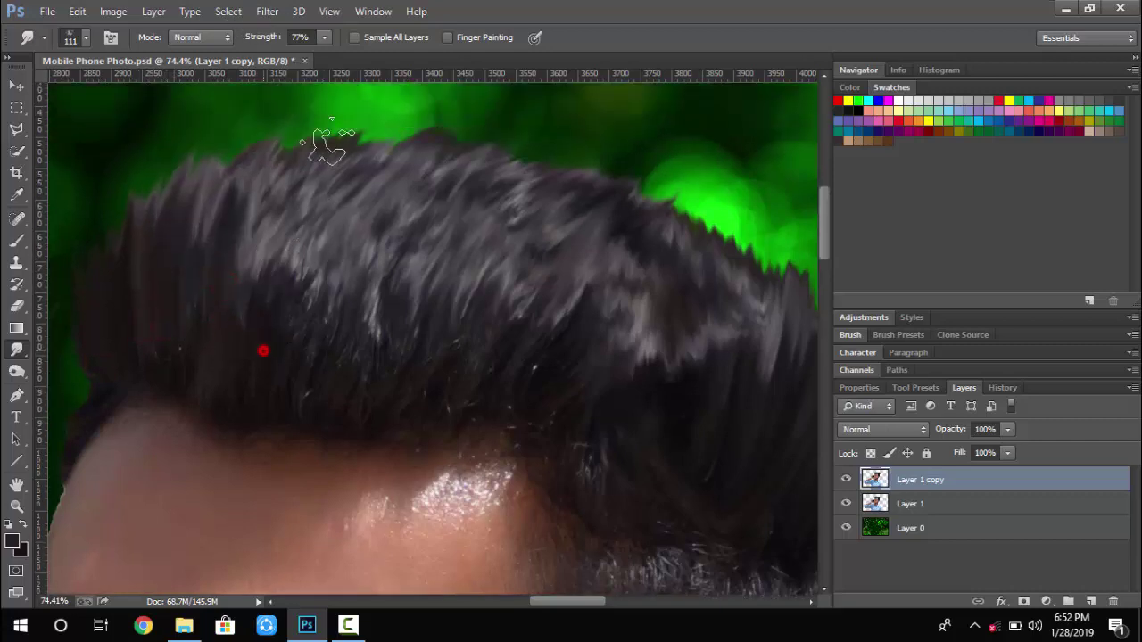
mouse_move(329, 371)
mouse_down()
mouse_move(317, 296)
mouse_move(348, 120)
mouse_up()
key(ctrl+z)
drag(260, 343, 284, 143)
drag(198, 263, 228, 168)
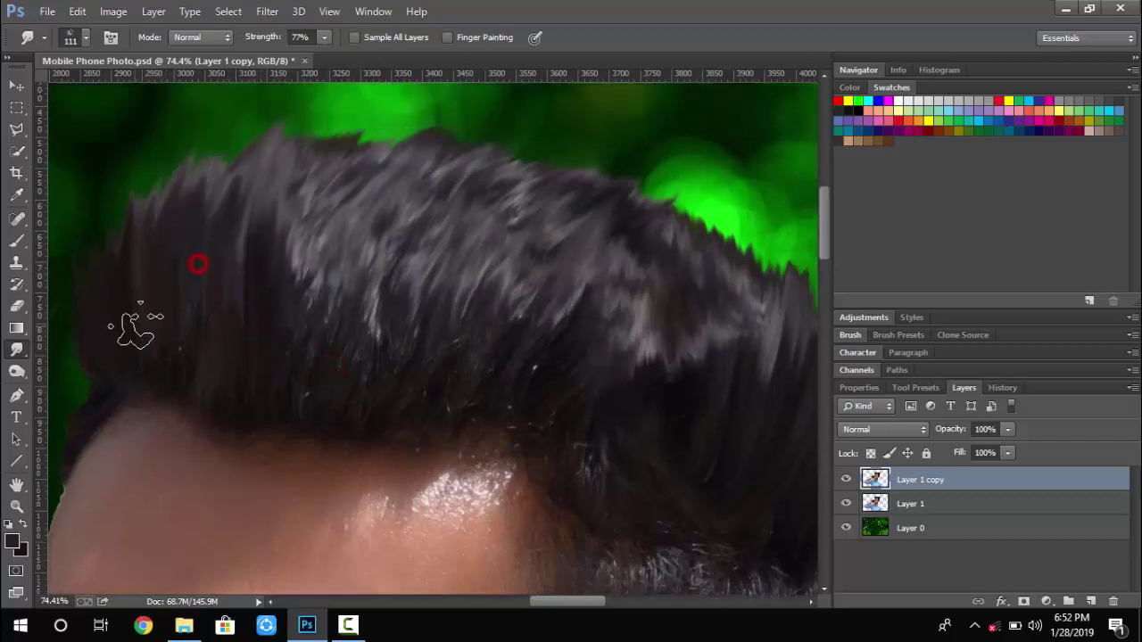
Undo the last five smudge strokes on the hair
key(ctrl+alt+z)
key(ctrl+alt+z)
key(ctrl+alt+z)
key(ctrl+alt+z)
key(ctrl+alt+z)
Smudge the front hair on Layer 1 copy into raised strands with upward strokes of the 111 px brush at 77% strength
drag(166, 328, 184, 175)
drag(222, 331, 237, 177)
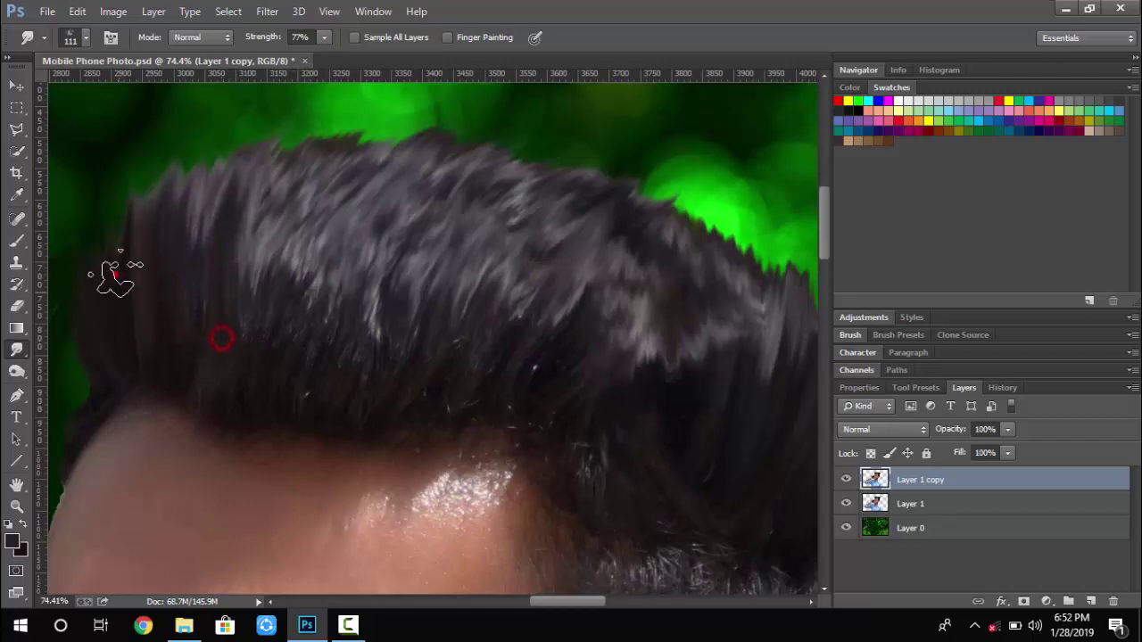
drag(115, 276, 143, 201)
mouse_move(166, 244)
mouse_down()
mouse_move(232, 134)
mouse_move(174, 169)
mouse_up()
drag(206, 331, 234, 134)
drag(259, 347, 294, 169)
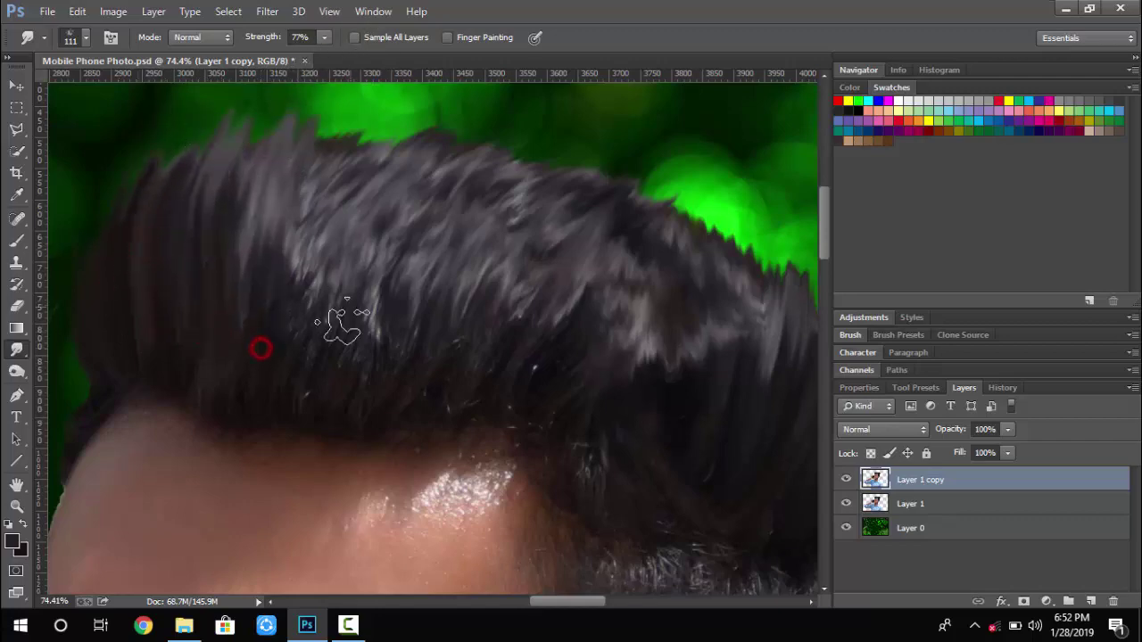
drag(316, 319, 348, 197)
Smudge the middle of the hair above the forehead upward into raised strands on Layer 1 copy
scroll(456, 97, down, 8)
scroll(466, 196, up, 5)
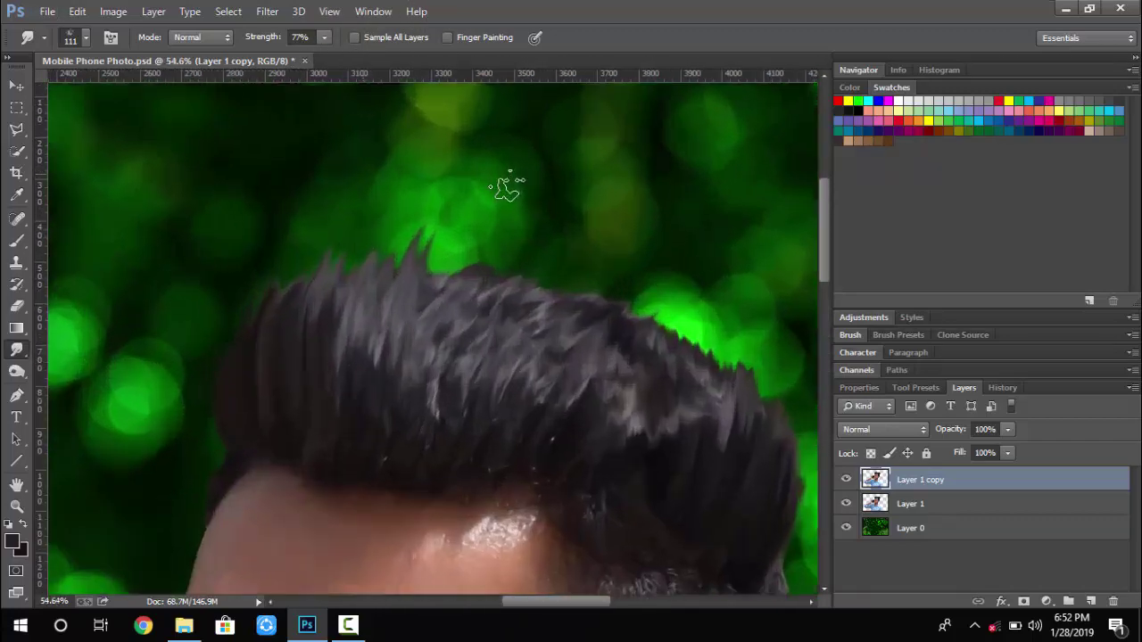
mouse_move(391, 437)
mouse_down()
mouse_move(426, 417)
mouse_move(410, 272)
mouse_move(382, 323)
mouse_up()
mouse_move(461, 453)
mouse_down()
mouse_move(453, 393)
mouse_move(469, 291)
mouse_move(448, 321)
mouse_up()
drag(503, 458, 531, 311)
drag(485, 436, 488, 270)
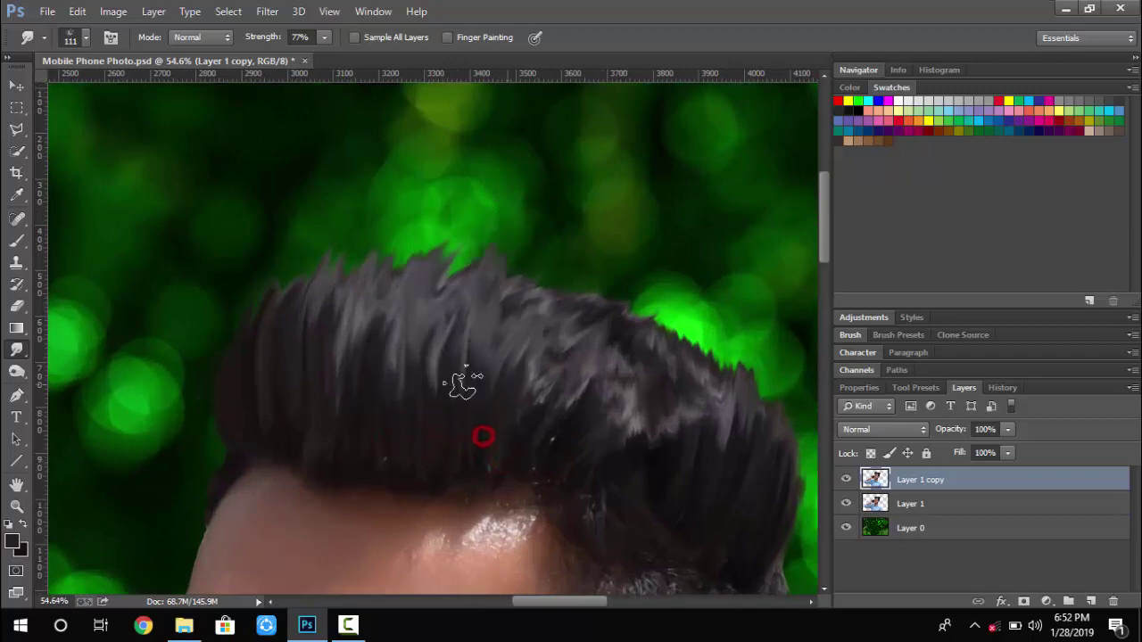
drag(436, 349, 443, 250)
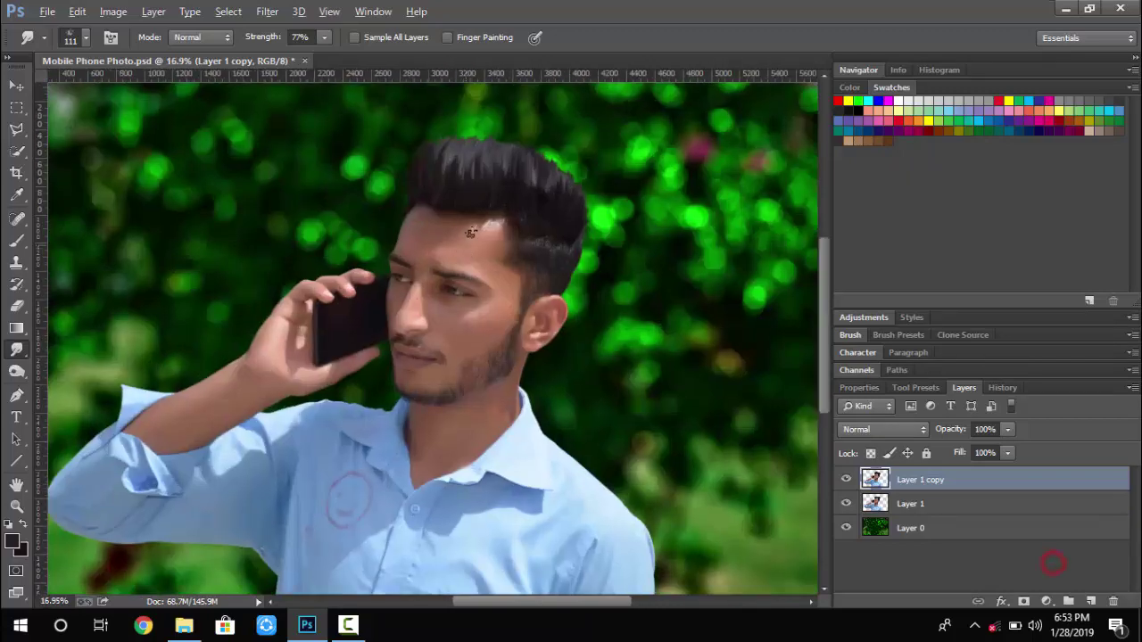
Smudge the front side edge of the hair above the temple on Layer 1 copy
scroll(471, 232, up, 5)
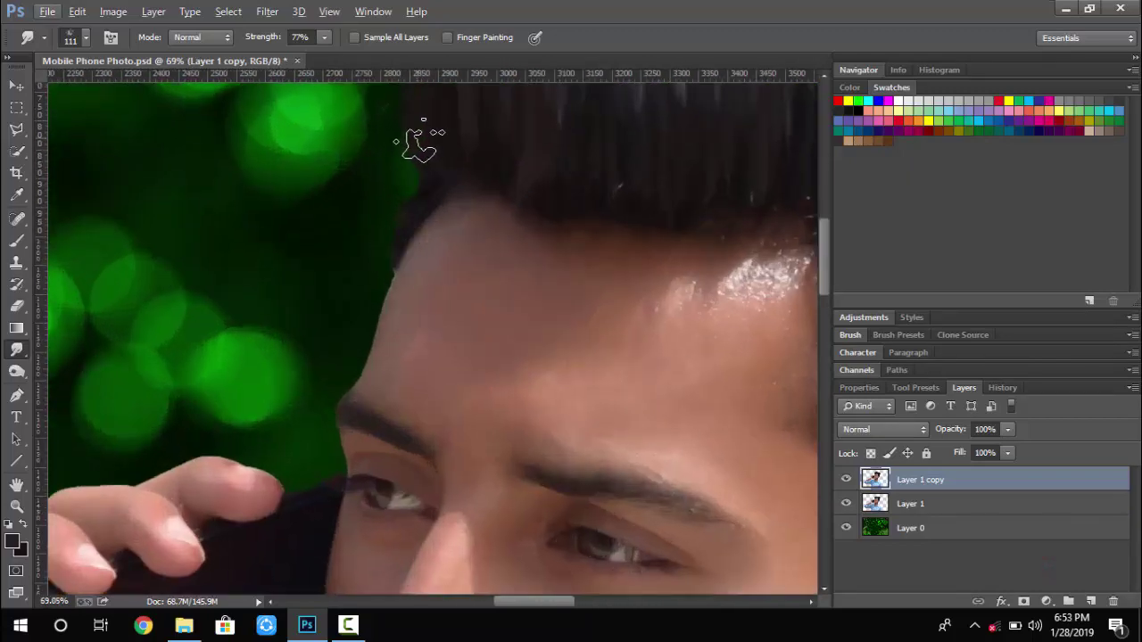
drag(410, 116, 495, 147)
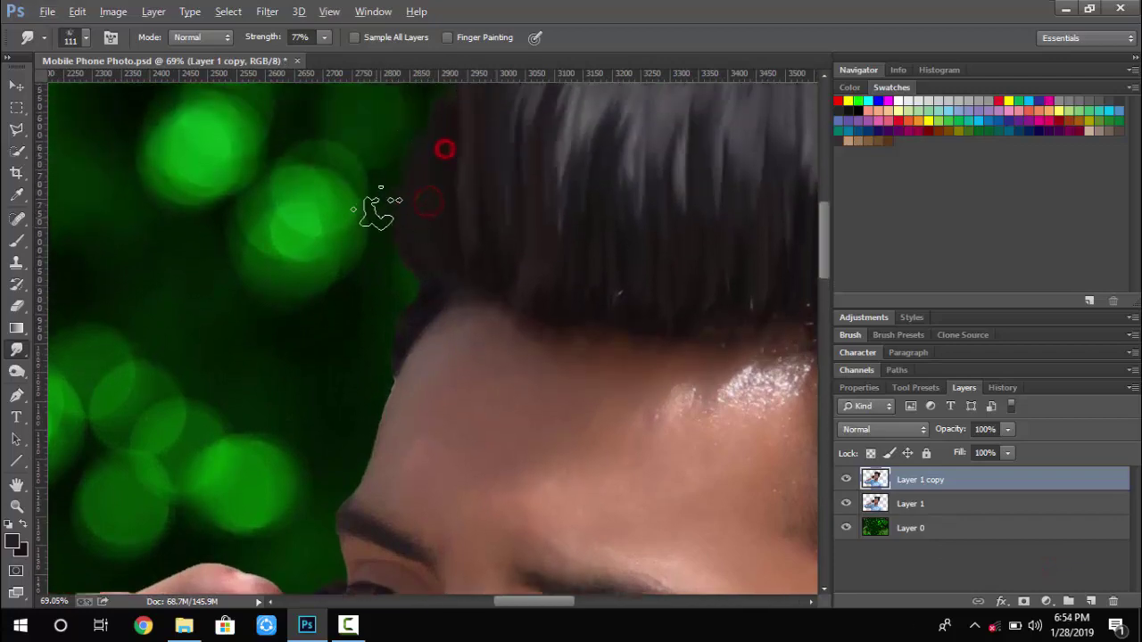
scroll(375, 204, down, 5)
scroll(416, 207, up, 3)
scroll(415, 207, up, 3)
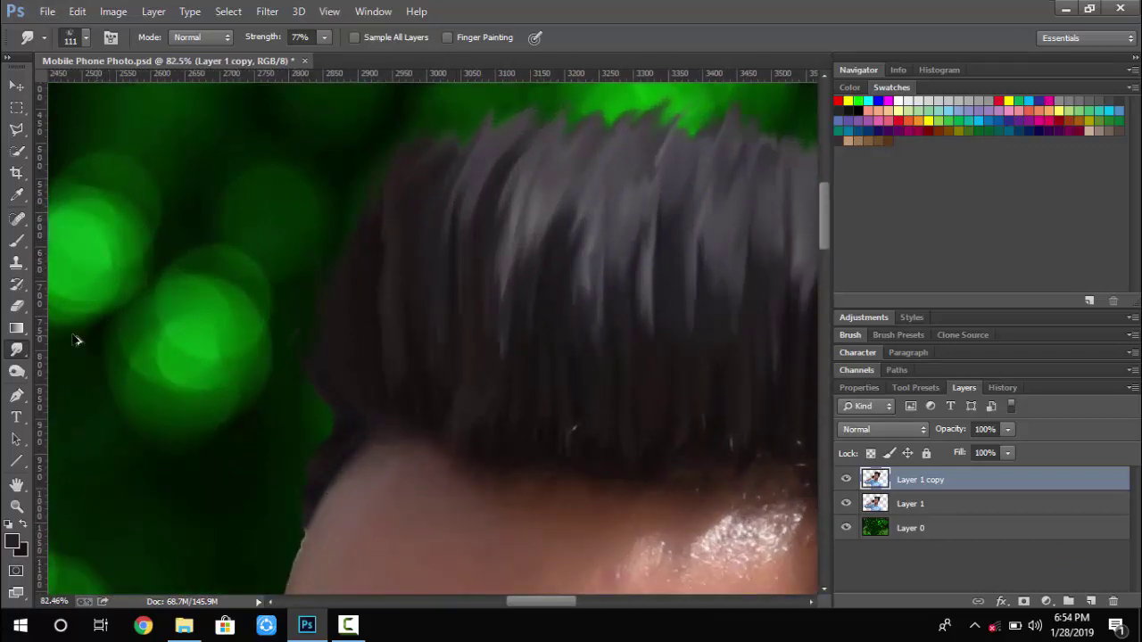
Merge Layer 1 copy into Layer 1 and clean the hair edge at the temple with a 73 px eraser at 100% opacity
click(17, 306)
key(ctrl+e)
click(310, 439)
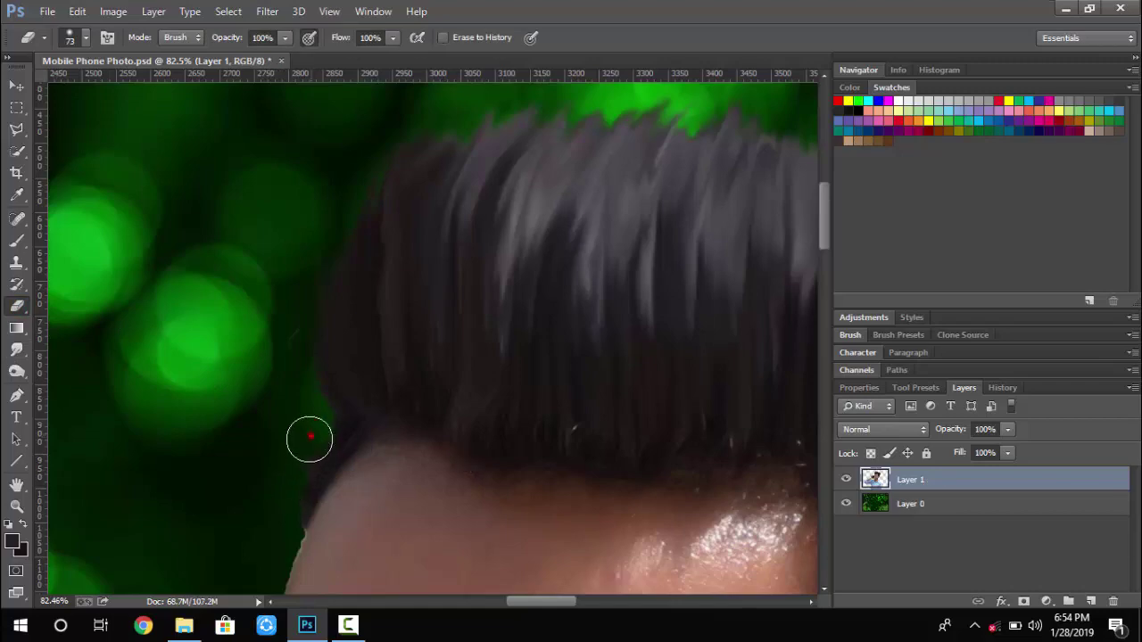
scroll(284, 525, down, 5)
scroll(584, 306, up, 4)
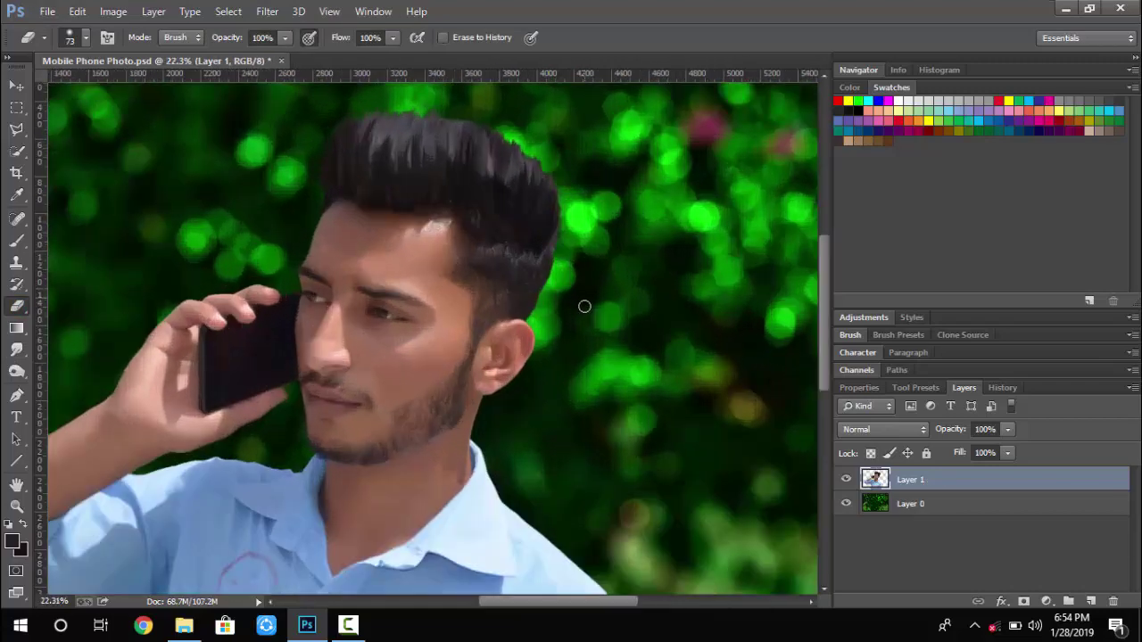
Run the Color Efex Pro 4 filter on Layer 1 and set the Dark Contrasts contrast to -37%
scroll(548, 200, down, 4)
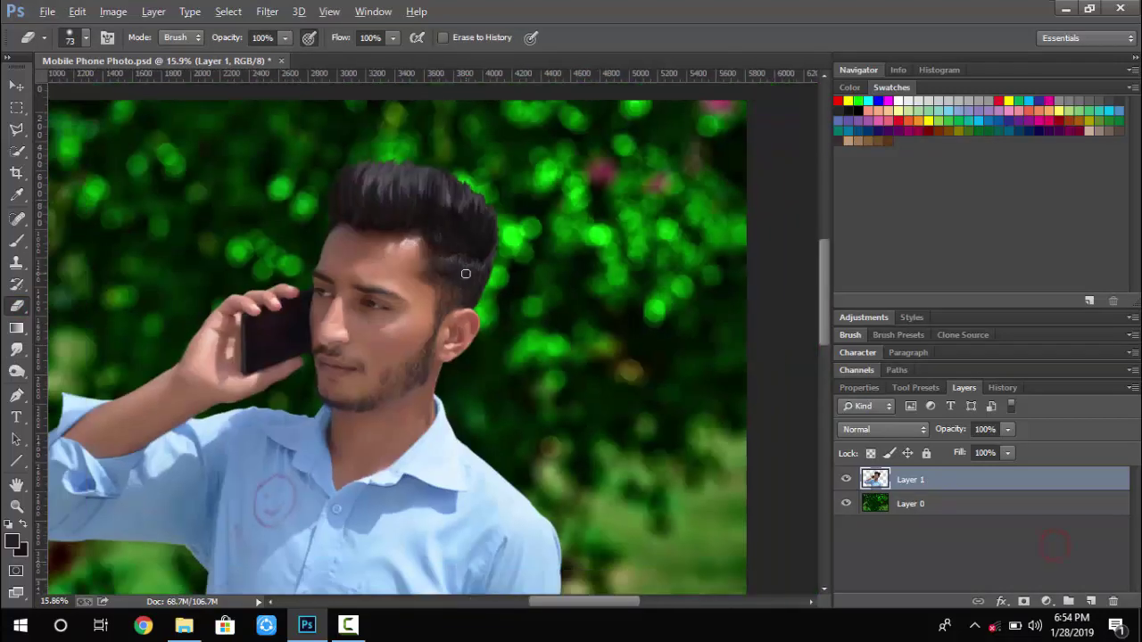
scroll(363, 224, up, 1)
click(266, 11)
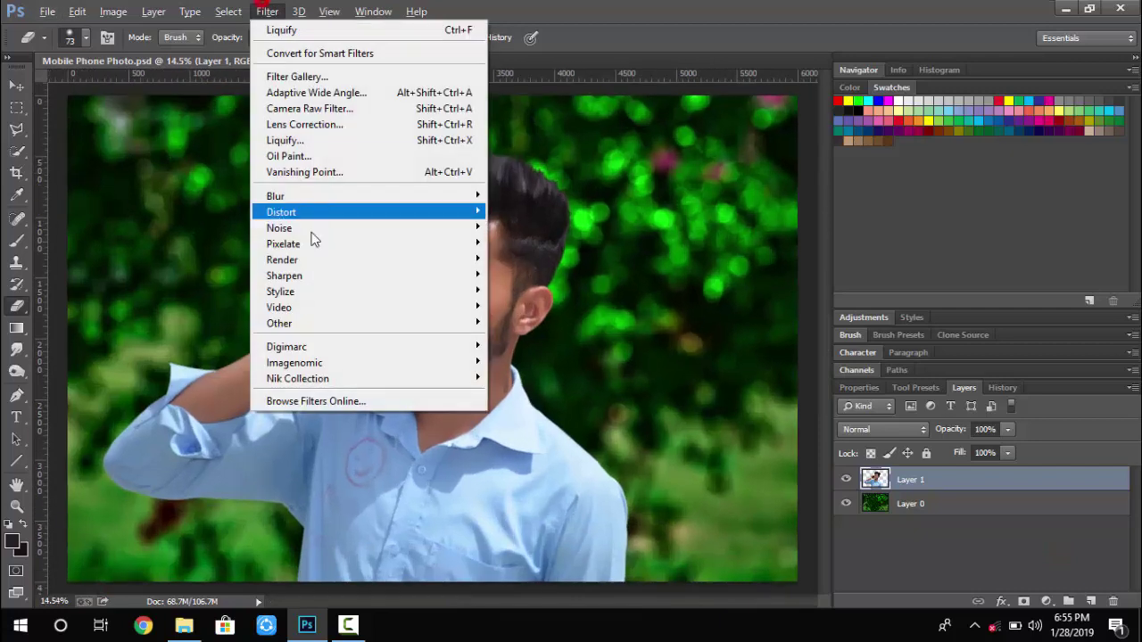
mouse_move(313, 474)
click(572, 377)
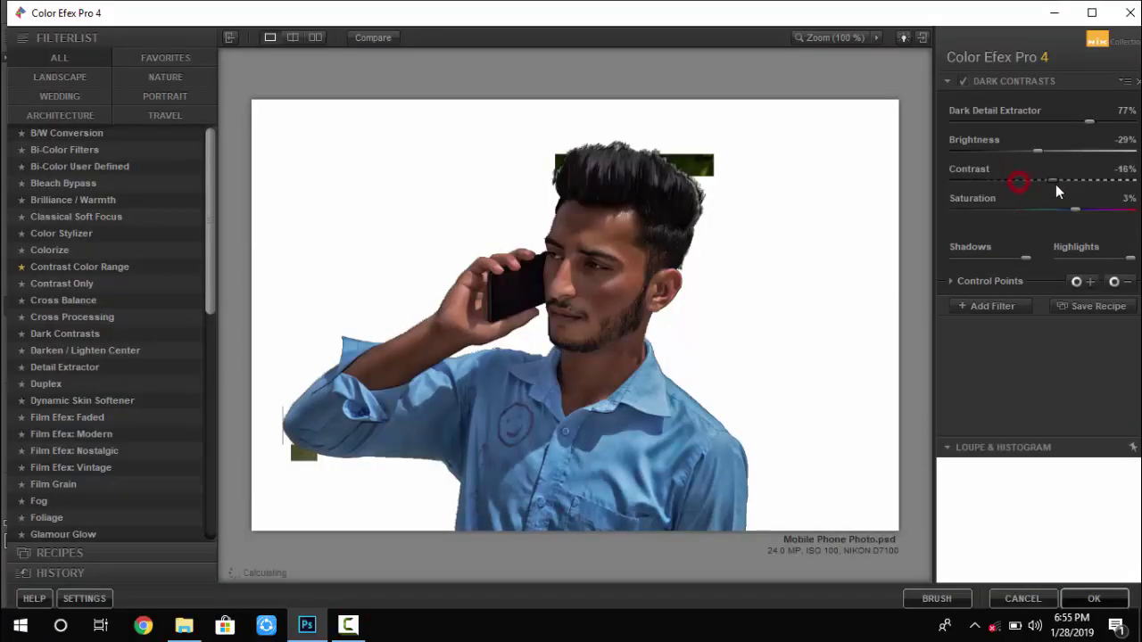
drag(1032, 180, 1032, 177)
Try stacking a Contrast Color Range filter with 57% color contrast, 10% brightness and 8% contrast
click(991, 306)
click(79, 267)
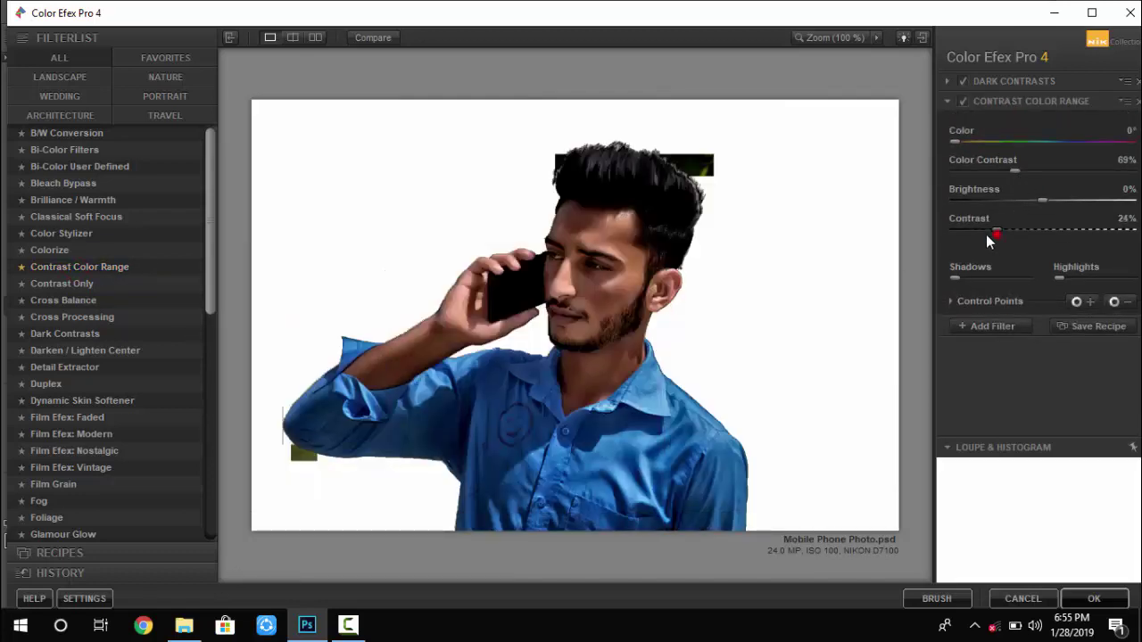
drag(986, 234, 981, 234)
drag(1014, 170, 1031, 170)
drag(980, 233, 970, 236)
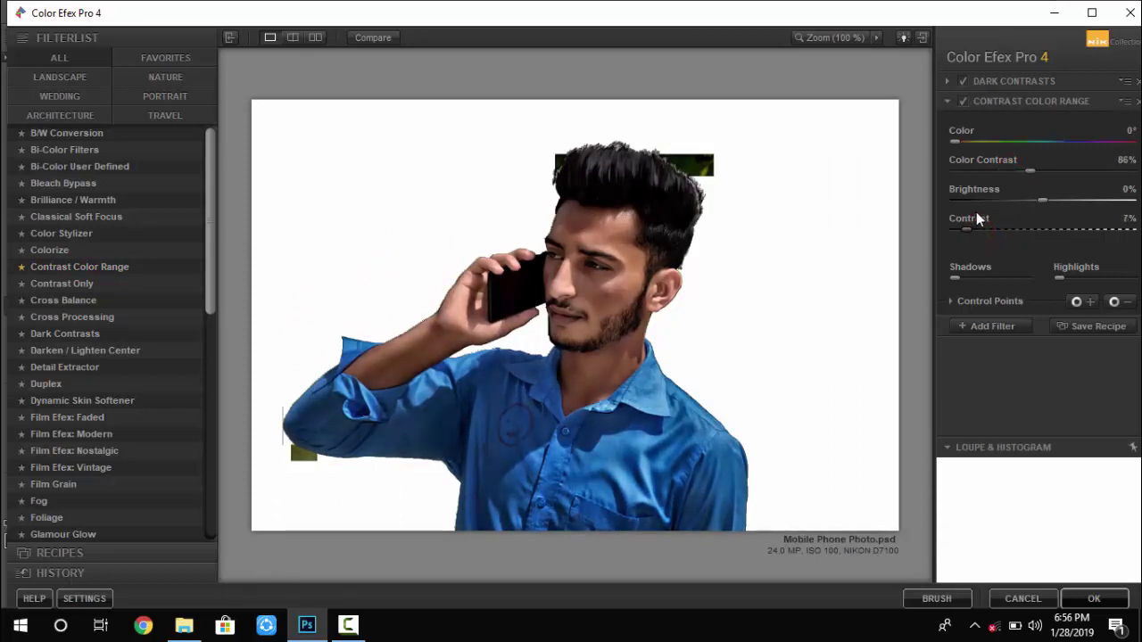
drag(1000, 173, 993, 171)
drag(1042, 201, 1052, 204)
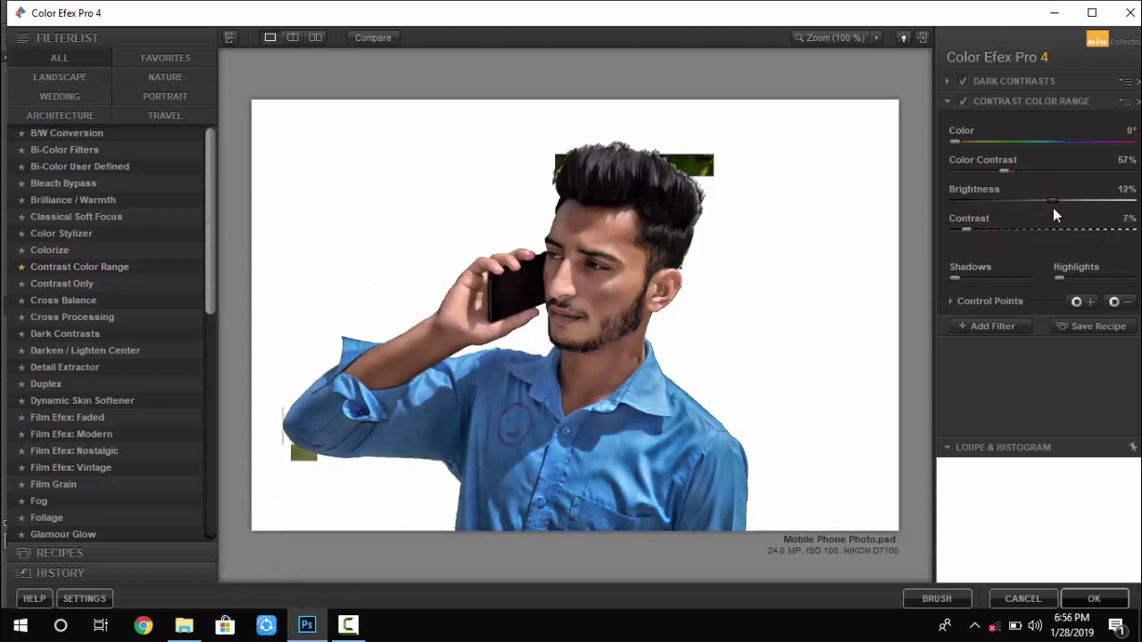
drag(968, 230, 973, 231)
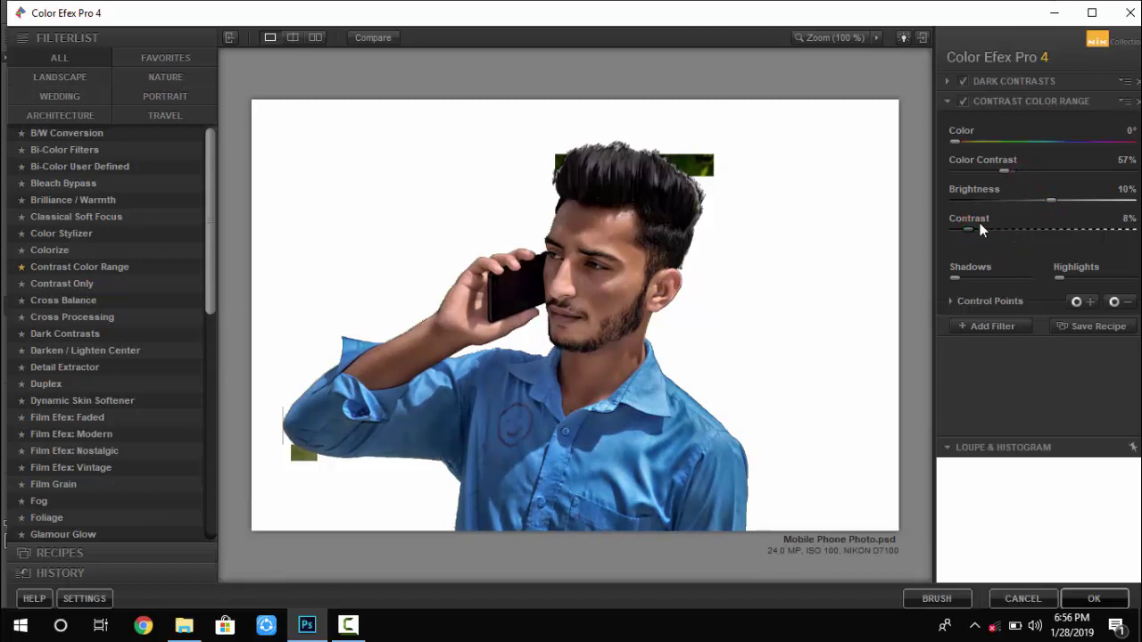
Remove the Contrast Color Range filter from the filter stack
click(989, 328)
click(965, 101)
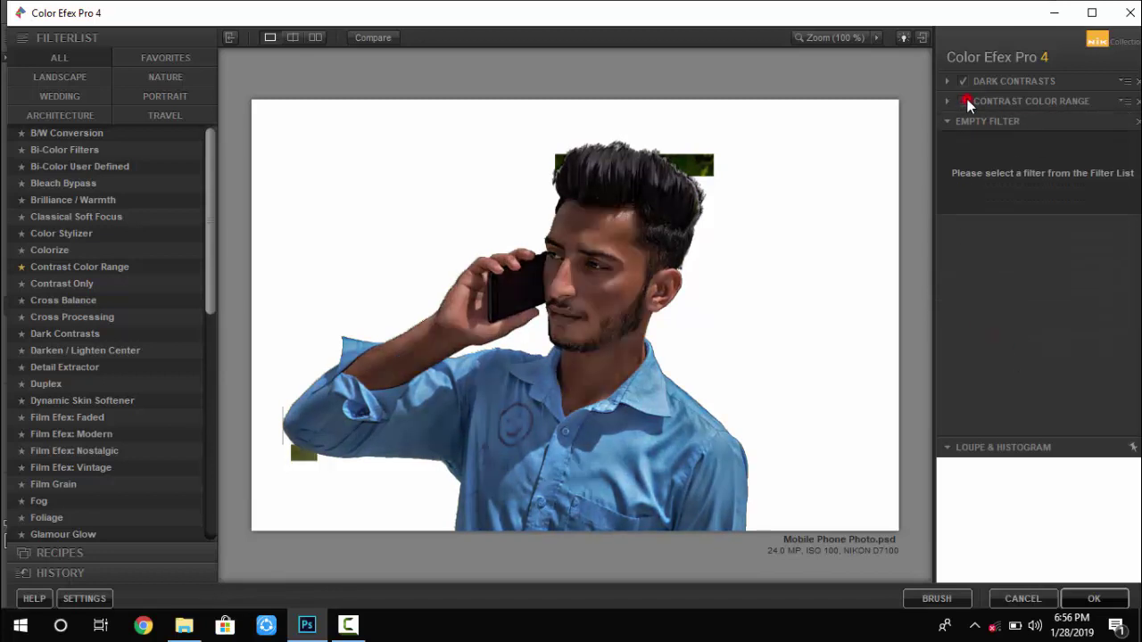
click(1138, 102)
Set the Dark Contrasts saturation to 11% and apply the filter to the photo
click(1009, 306)
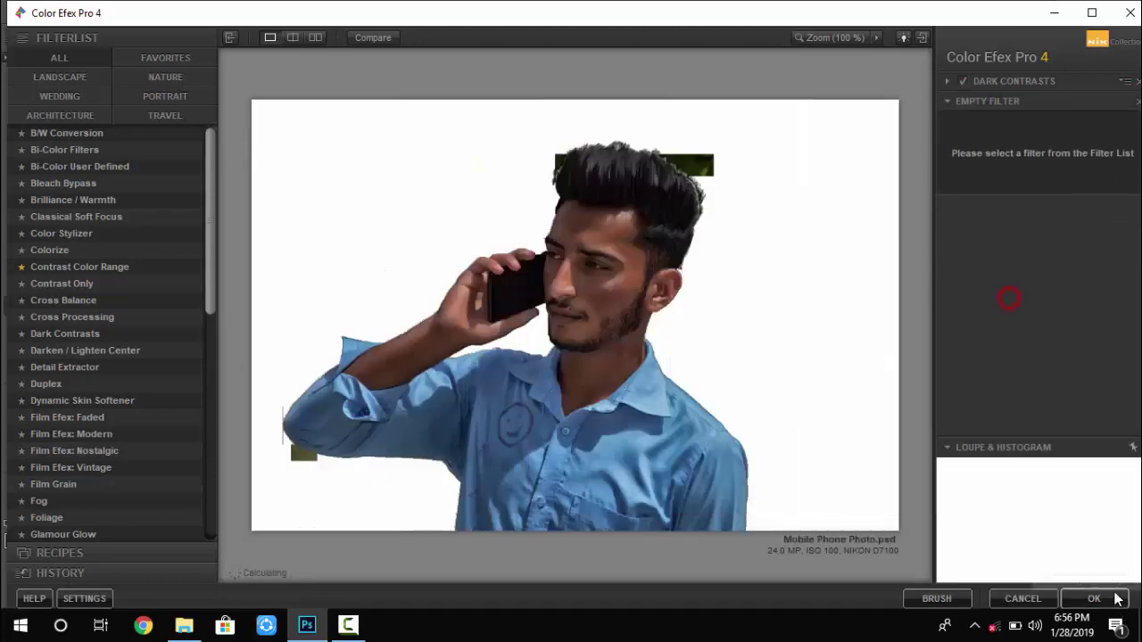
click(1009, 81)
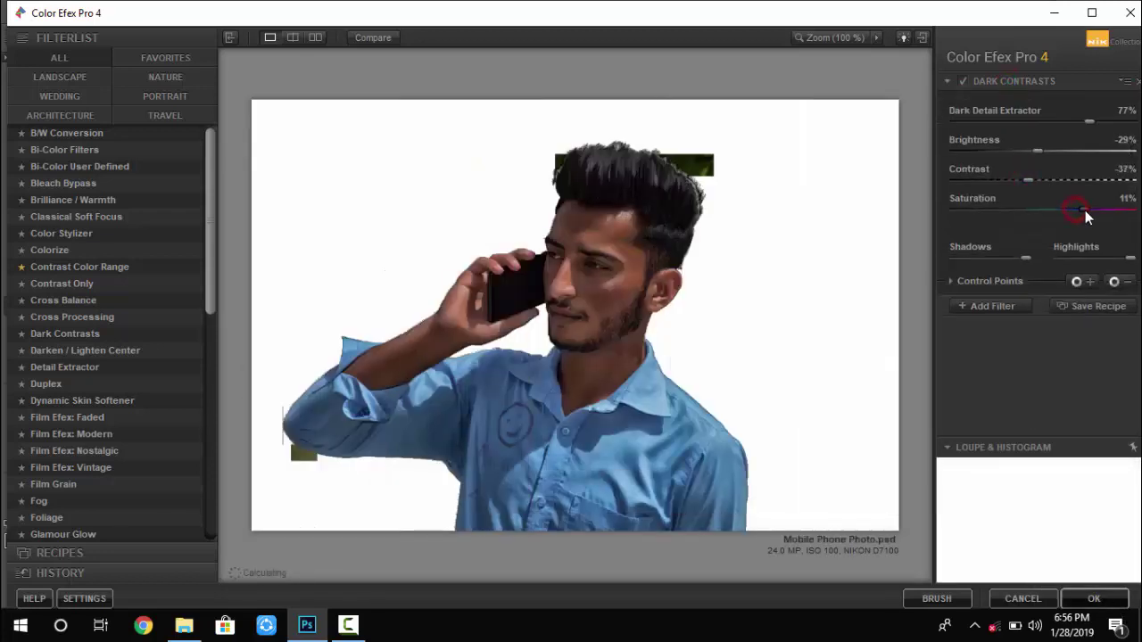
click(989, 306)
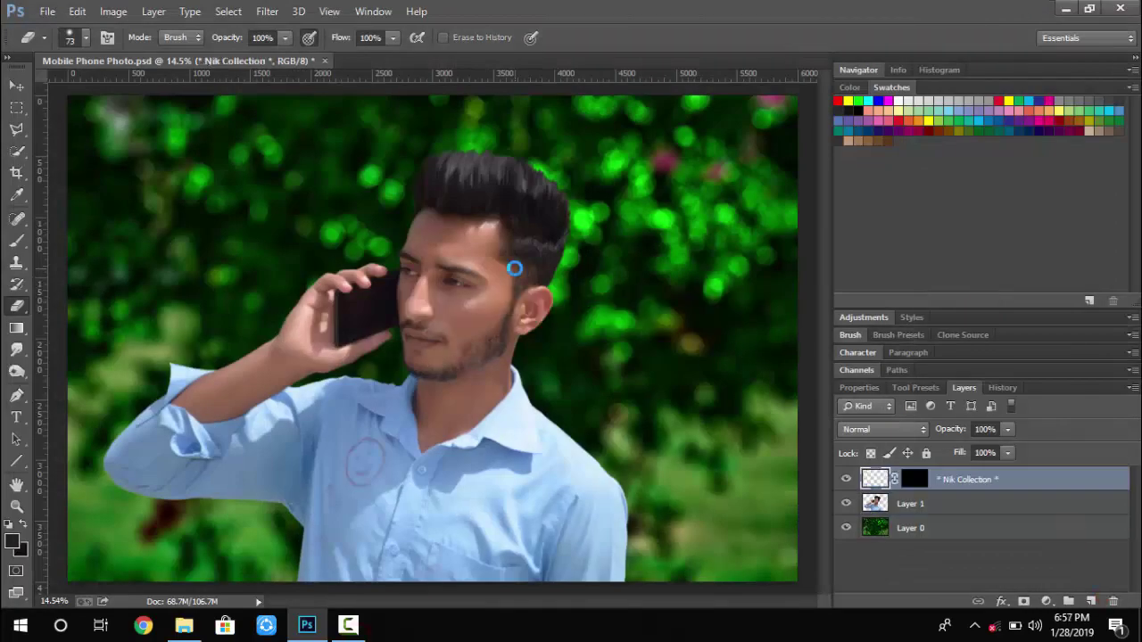
Erase the Dark Contrasts layer over the forehead, nose and upper cheek with a soft 191 px eraser
scroll(452, 273, down, 4)
scroll(452, 274, up, 5)
scroll(515, 291, up, 5)
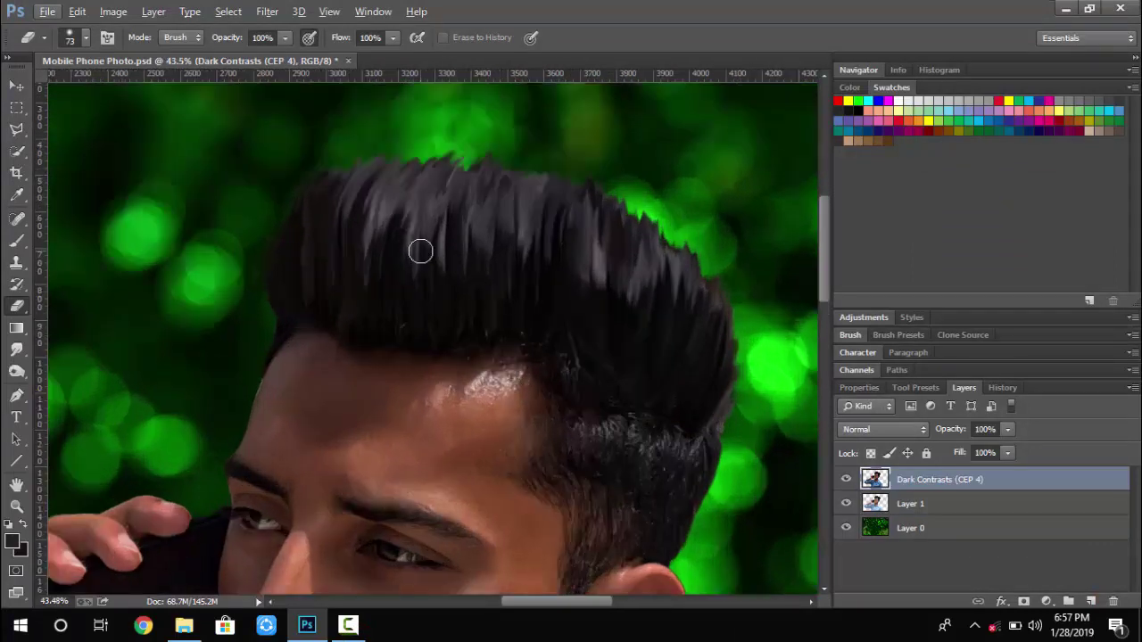
right_click(484, 303)
drag(614, 350, 610, 348)
right_click(370, 395)
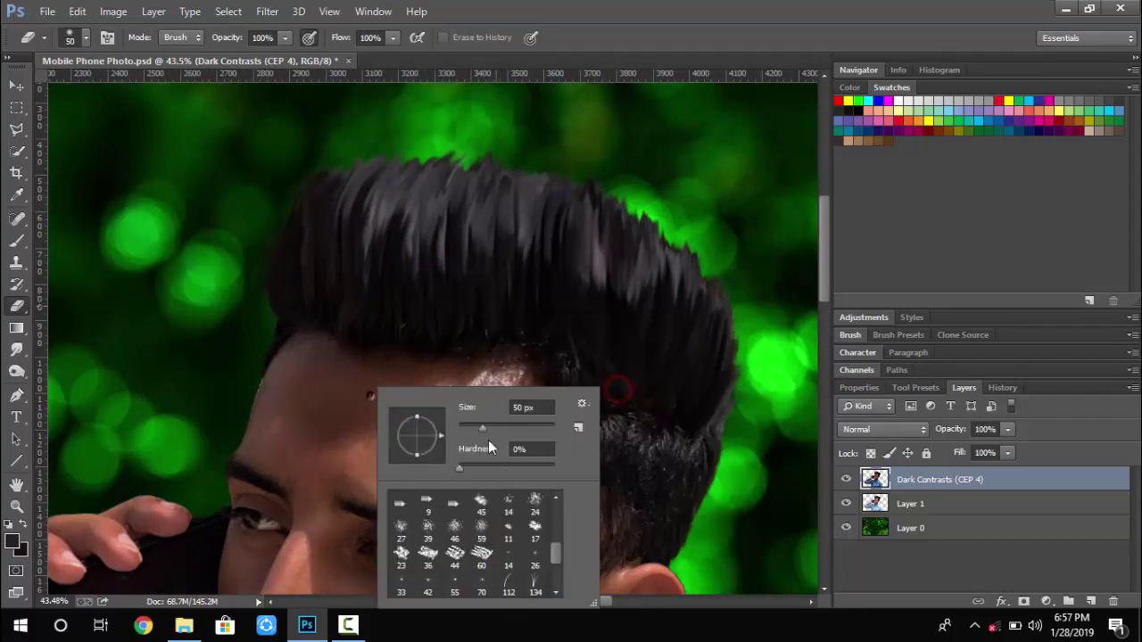
mouse_move(280, 426)
mouse_down()
mouse_move(299, 366)
mouse_move(512, 380)
mouse_move(469, 445)
mouse_move(360, 420)
mouse_move(308, 458)
mouse_move(274, 441)
mouse_move(392, 467)
mouse_move(437, 463)
mouse_up()
drag(331, 467, 288, 556)
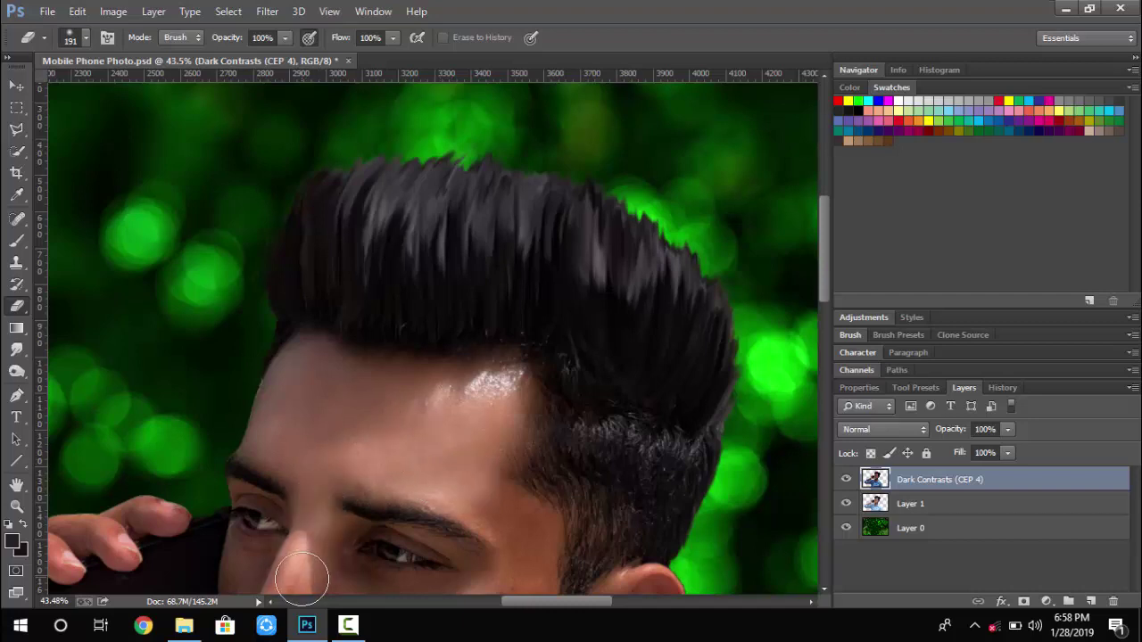
scroll(295, 508, down, 2)
mouse_move(301, 471)
mouse_down()
mouse_move(347, 520)
mouse_move(353, 510)
mouse_move(329, 547)
mouse_move(458, 518)
mouse_up()
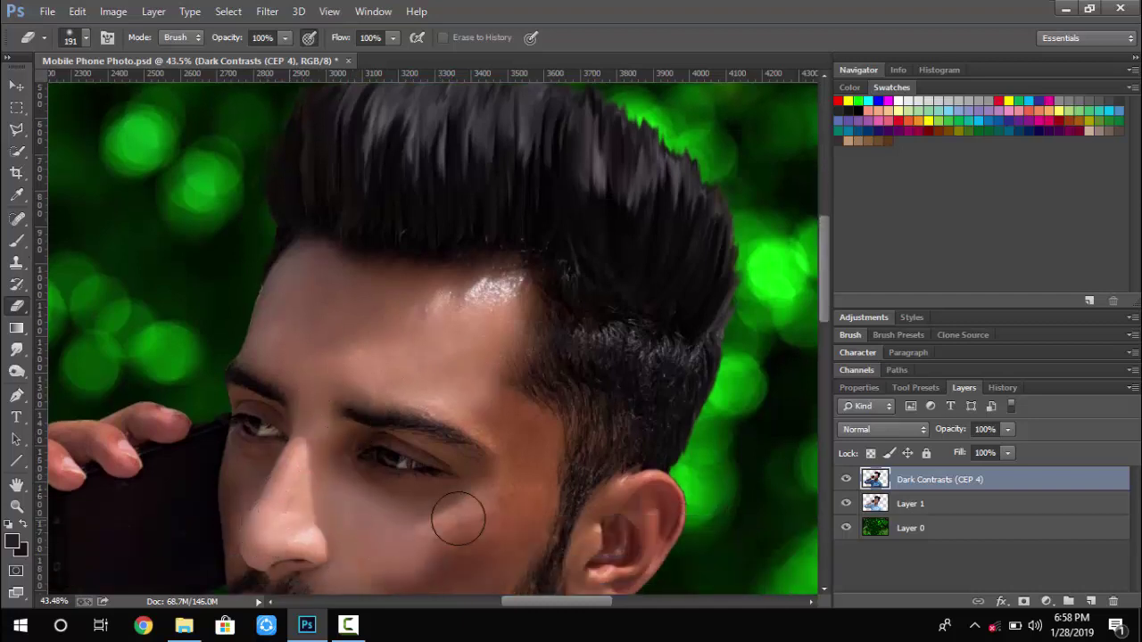
Try to erase the Dark Contrasts layer at the temple with a 150 px eraser
scroll(499, 464, down, 2)
right_click(563, 384)
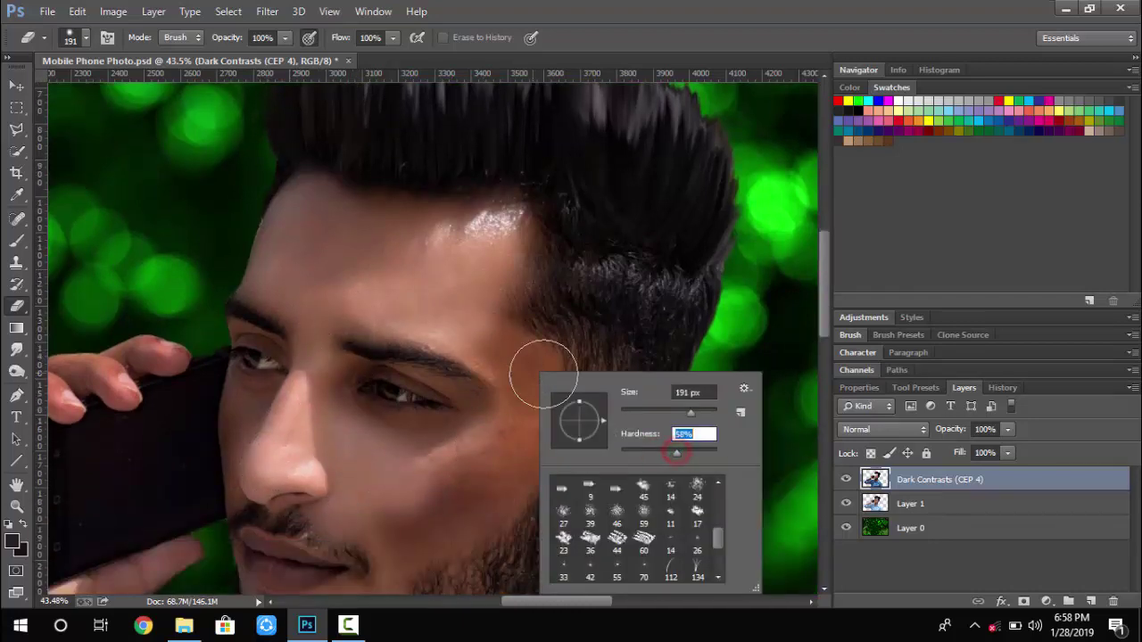
click(684, 412)
drag(494, 349, 525, 373)
scroll(542, 383, up, 3)
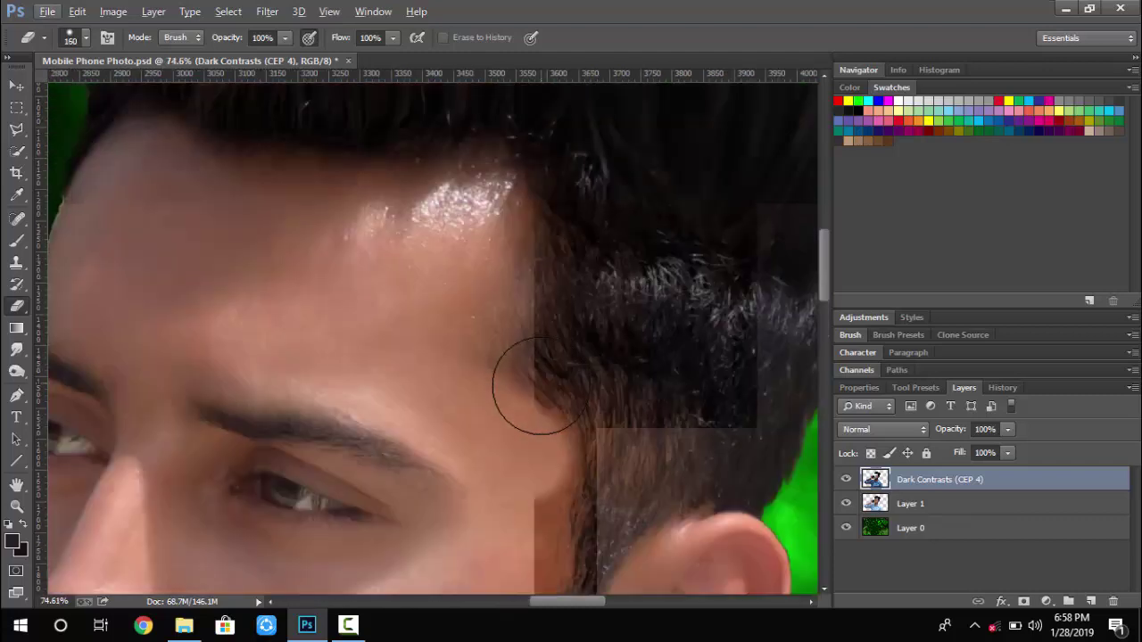
key(ctrl+z)
scroll(542, 401, down, 1)
Erase the Dark Contrasts layer over the temple and beside the outer eye corner with a soft 150 to 160 px eraser
right_click(555, 385)
click(468, 373)
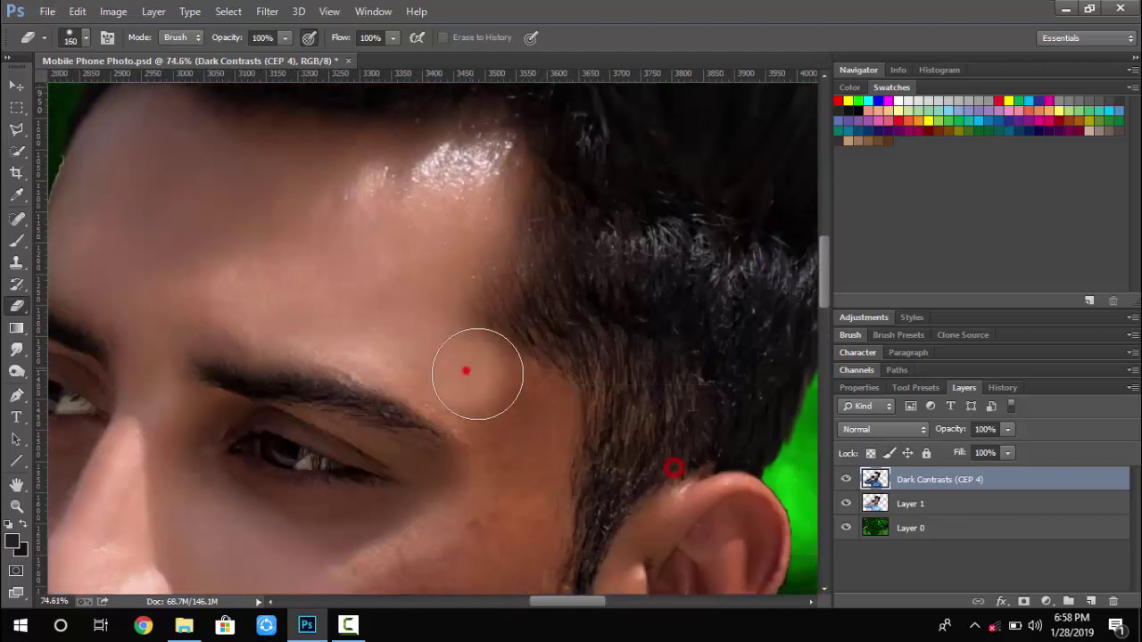
click(478, 398)
drag(445, 520, 420, 502)
scroll(456, 482, down, 2)
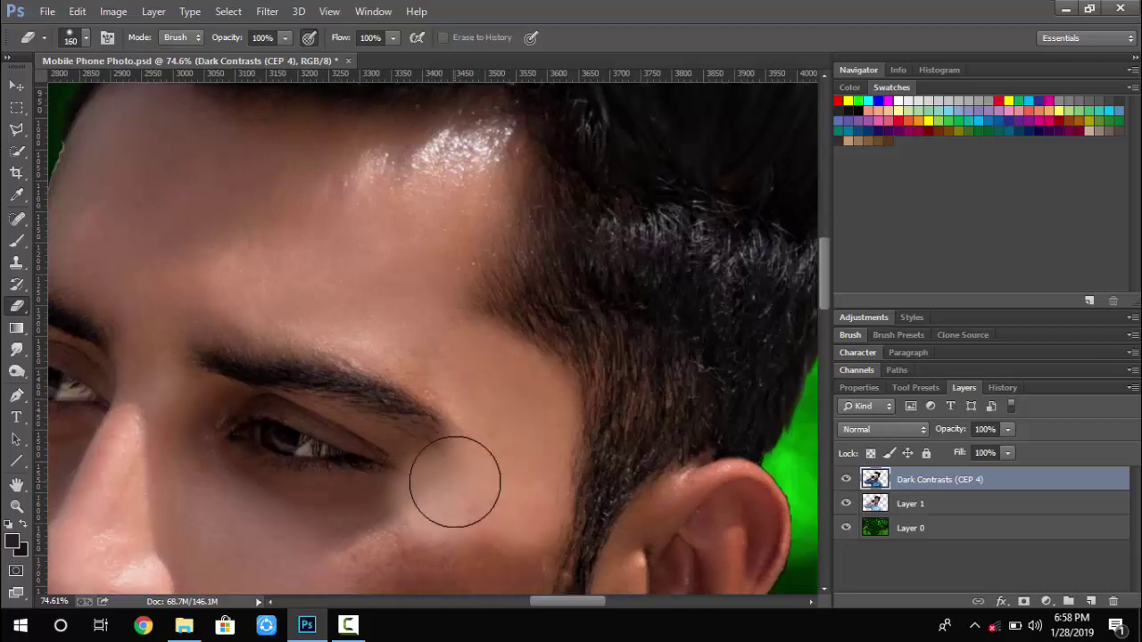
mouse_move(518, 431)
mouse_down()
mouse_move(518, 456)
mouse_move(447, 549)
mouse_up()
Erase the Dark Contrasts layer across the cheek and under the near eye with the 160 px eraser
scroll(426, 444, down, 2)
mouse_move(475, 385)
mouse_down()
mouse_move(415, 475)
mouse_move(394, 408)
mouse_move(400, 349)
mouse_move(306, 359)
mouse_move(242, 346)
mouse_move(205, 321)
mouse_up()
drag(354, 497, 368, 465)
scroll(417, 435, down, 1)
mouse_move(482, 384)
mouse_down()
mouse_move(393, 461)
mouse_move(275, 487)
mouse_move(232, 453)
mouse_up()
scroll(450, 352, down, 5)
scroll(392, 323, up, 5)
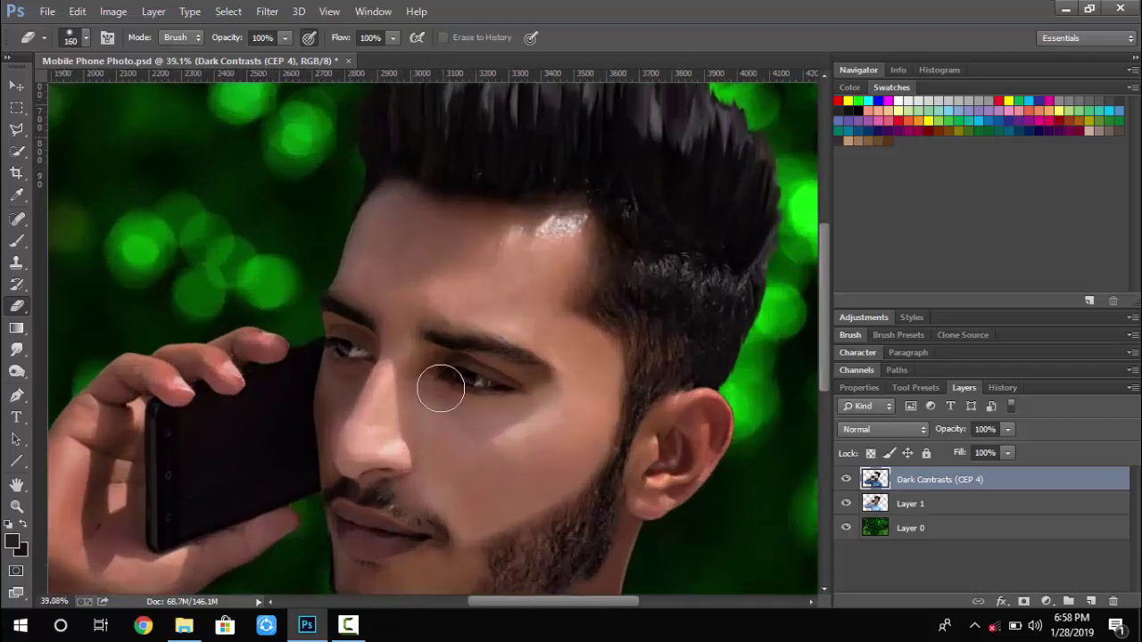
Erase the Dark Contrasts layer along the far cheek, beside the nose and over the far eyelid with a 50 px eraser
right_click(191, 403)
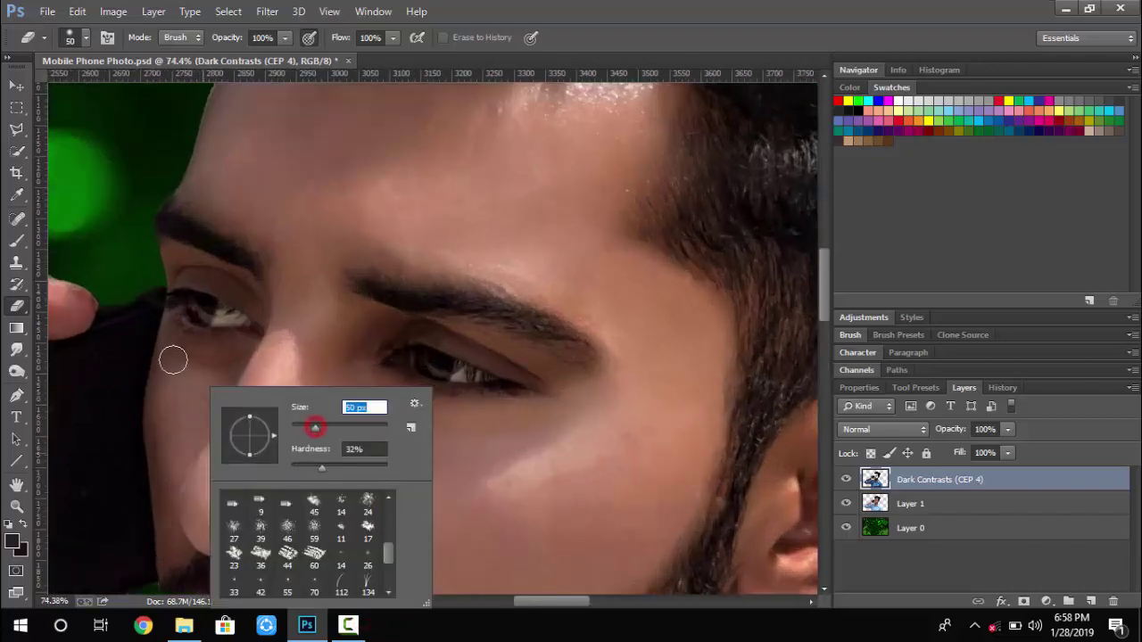
mouse_move(173, 360)
mouse_down()
mouse_move(152, 452)
mouse_move(165, 560)
mouse_up()
mouse_move(177, 507)
mouse_down()
mouse_move(241, 345)
mouse_move(184, 340)
mouse_up()
drag(186, 276, 265, 315)
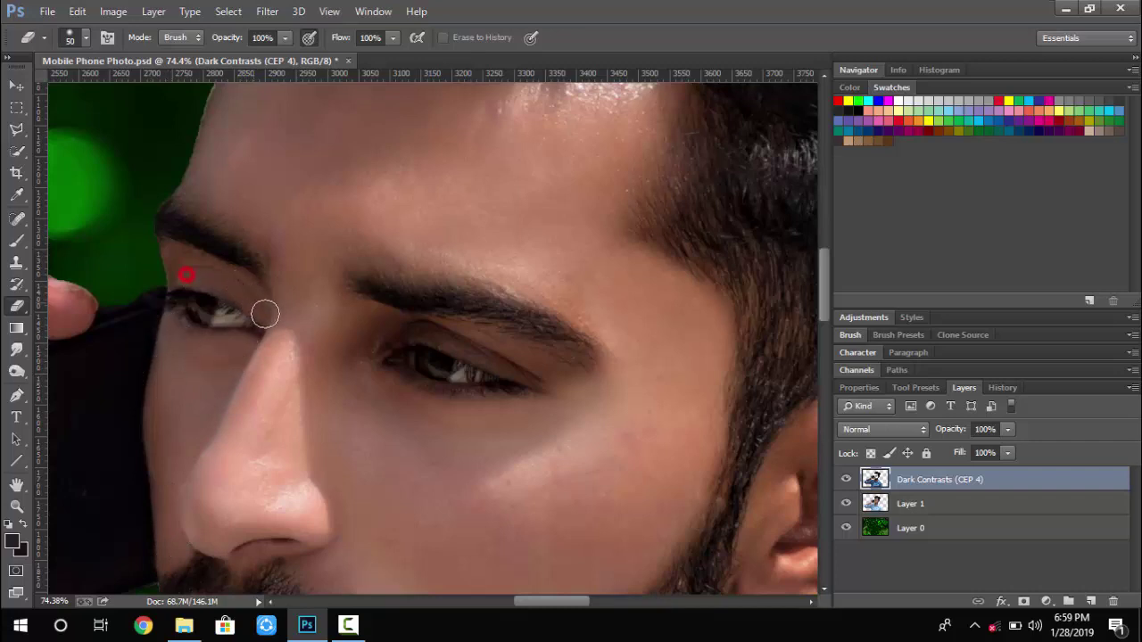
drag(174, 250, 262, 292)
Try to erase the Dark Contrasts layer along the upper edge of the far eyebrow
drag(280, 252, 184, 193)
key(ctrl+z)
right_click(293, 228)
drag(416, 309, 387, 316)
mouse_move(270, 252)
mouse_down()
mouse_move(166, 195)
mouse_move(191, 202)
mouse_up()
key(ctrl+z)
Erase the Dark Contrasts layer around the inner end of the near eyebrow and inner eye corner with the 50 px eraser
mouse_move(379, 274)
mouse_down()
mouse_move(525, 296)
mouse_move(603, 340)
mouse_move(532, 274)
mouse_move(382, 254)
mouse_up()
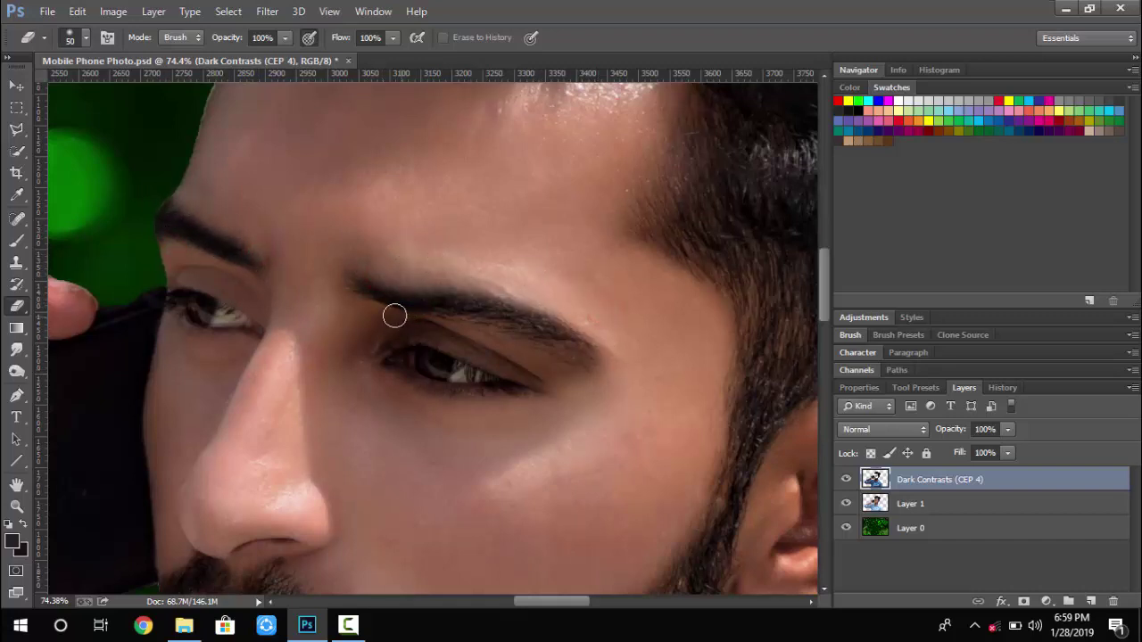
mouse_move(388, 342)
mouse_down()
mouse_move(541, 367)
mouse_move(361, 367)
mouse_up()
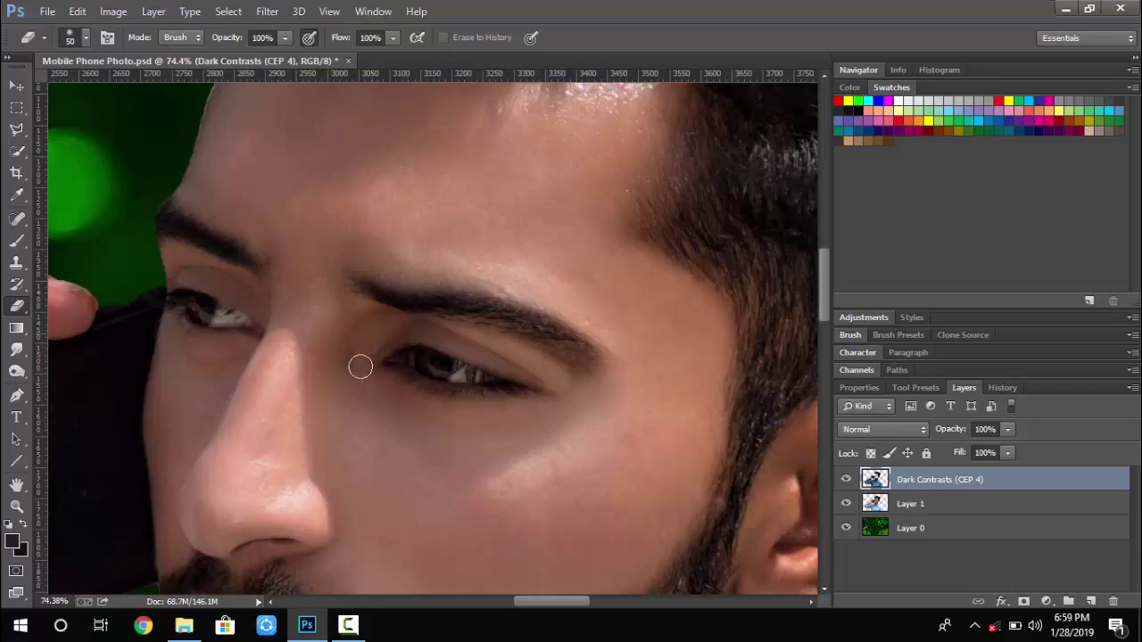
scroll(513, 359, down, 6)
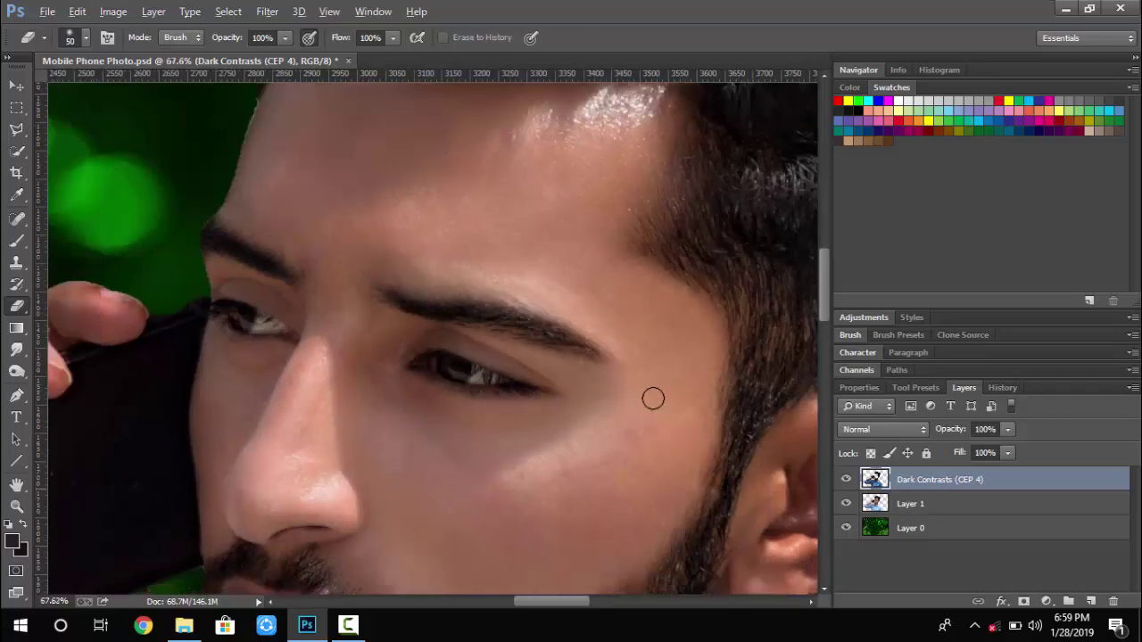
Erase the Dark Contrasts layer over the bare skin between mouth, chin and beard with a soft 97 px eraser
scroll(526, 513, up, 10)
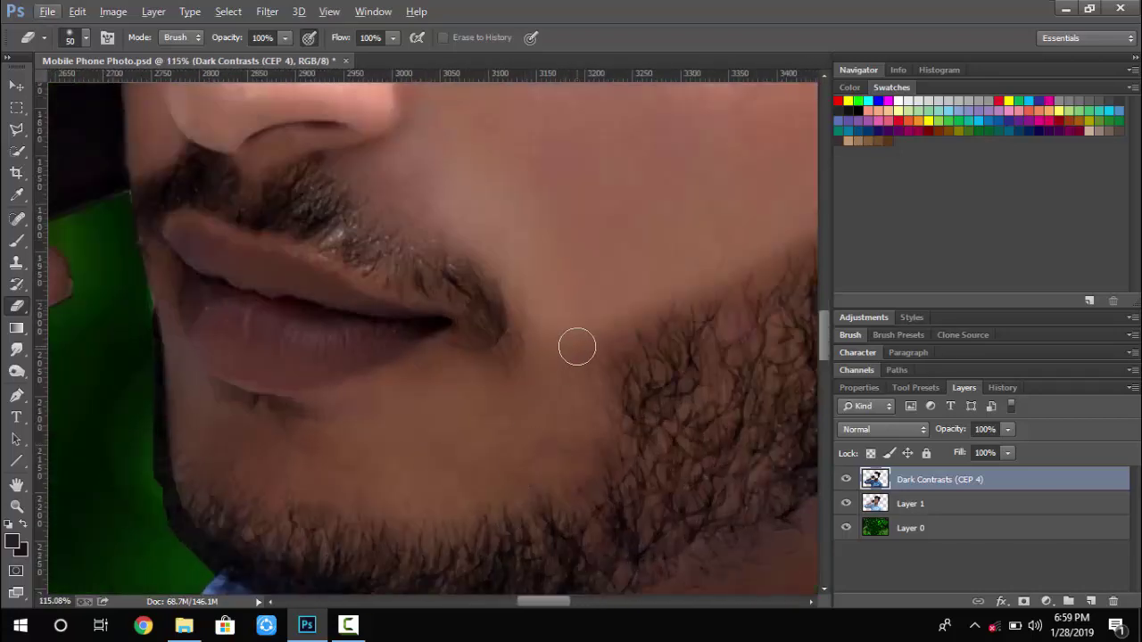
right_click(578, 347)
drag(714, 387, 673, 384)
mouse_move(569, 335)
mouse_down()
mouse_move(576, 356)
mouse_move(476, 450)
mouse_move(334, 423)
mouse_move(436, 502)
mouse_up()
key(ctrl+z)
mouse_move(561, 357)
mouse_down()
mouse_move(518, 398)
mouse_move(432, 393)
mouse_move(436, 485)
mouse_move(205, 441)
mouse_move(536, 433)
mouse_move(551, 377)
mouse_up()
Erase the Dark Contrasts layer along the far side of the chin and around the moustache and nose with a 40 px eraser
right_click(551, 378)
drag(680, 416, 661, 419)
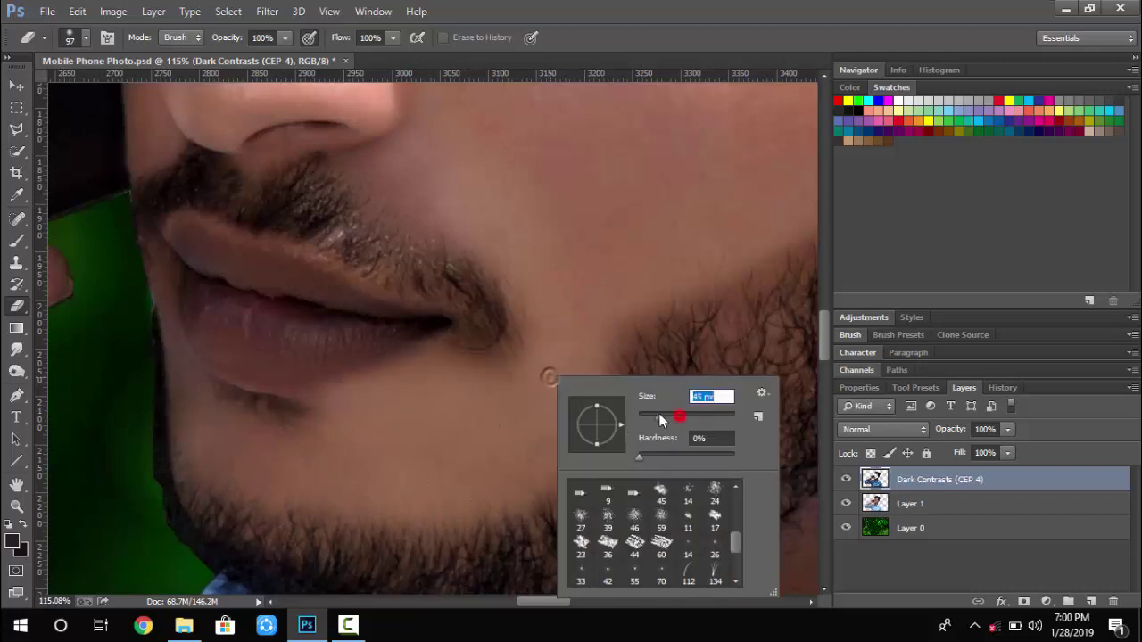
key(ctrl+z)
drag(179, 344, 190, 434)
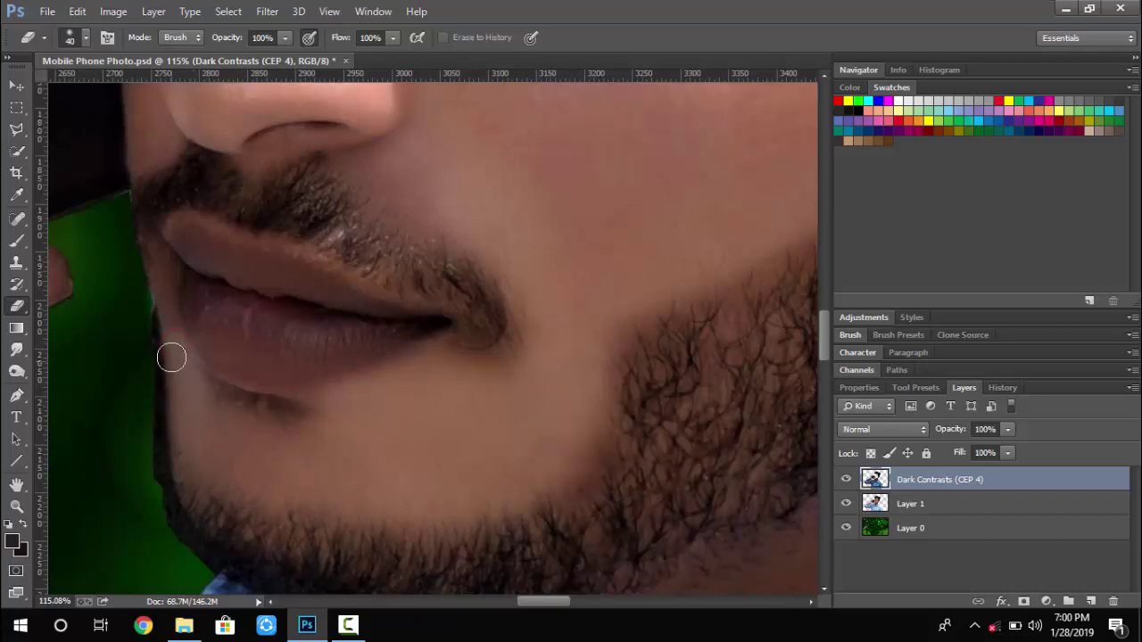
drag(167, 320, 159, 260)
mouse_move(455, 292)
mouse_down()
mouse_move(433, 170)
mouse_move(222, 109)
mouse_up()
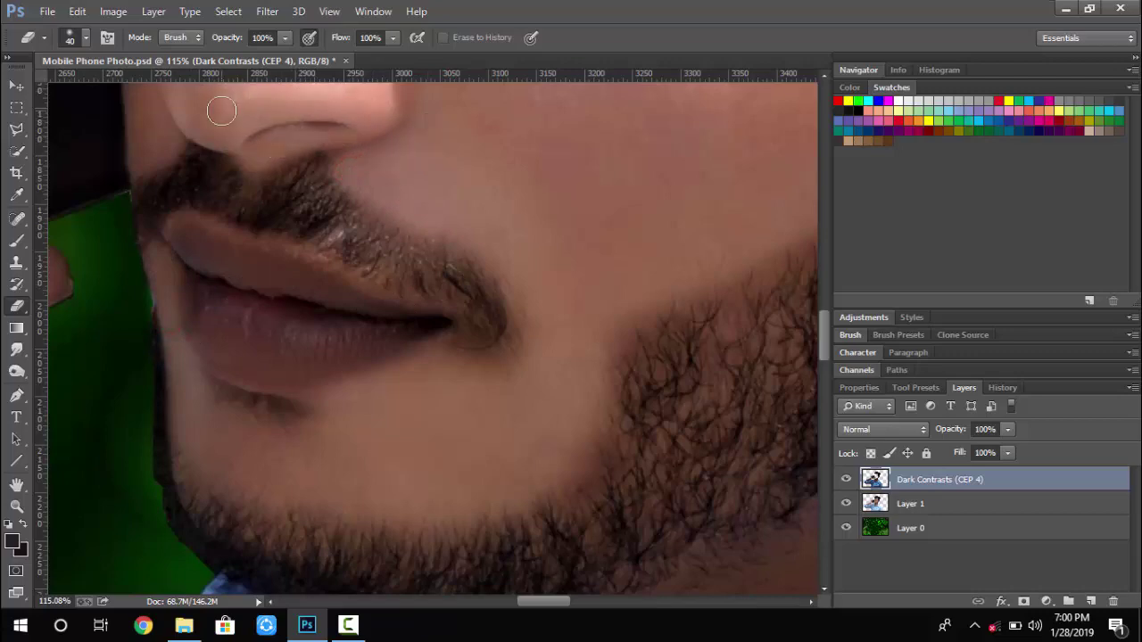
scroll(407, 184, up, 3)
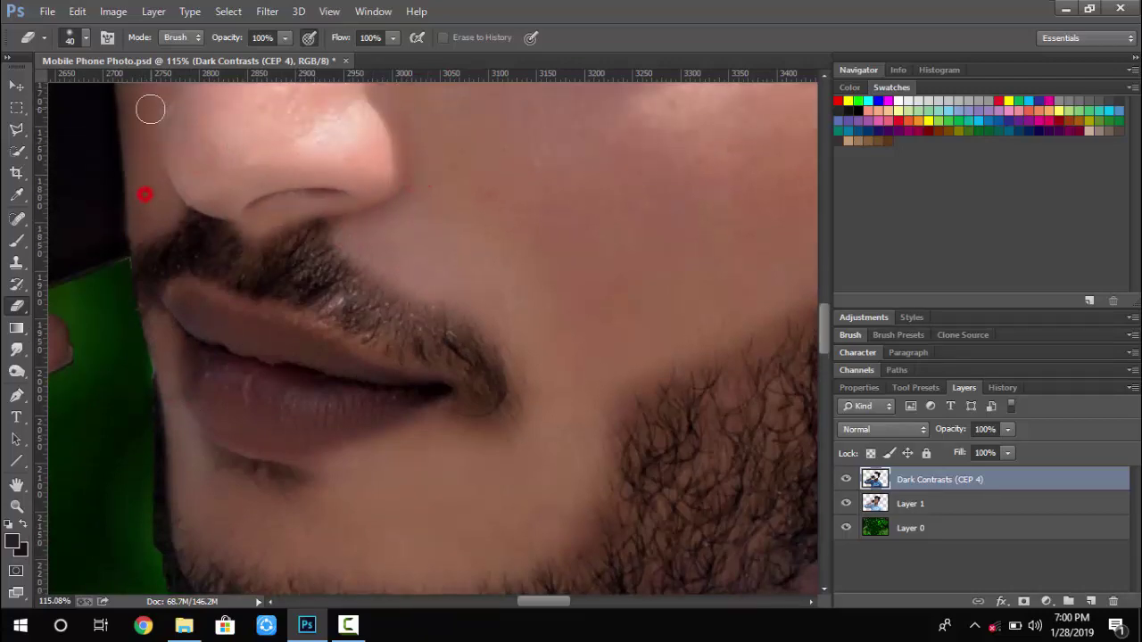
Erase the Dark Contrasts layer over the neck skin inside the shirt collar with a 38 px eraser
scroll(151, 109, down, 10)
scroll(375, 334, up, 6)
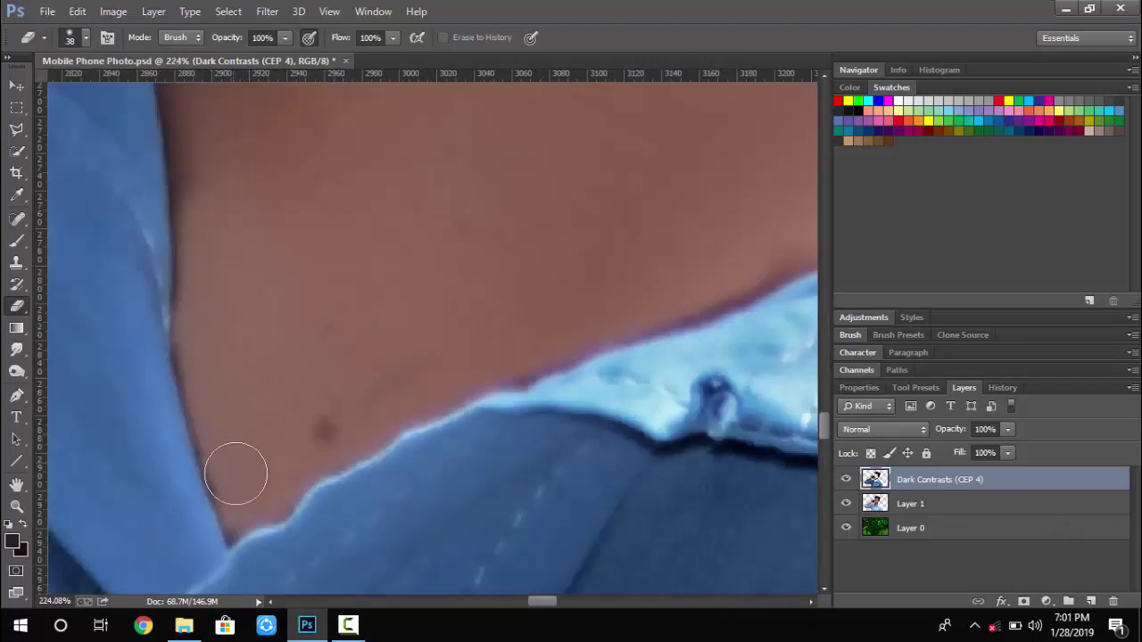
scroll(234, 401, up, 3)
scroll(224, 294, up, 5)
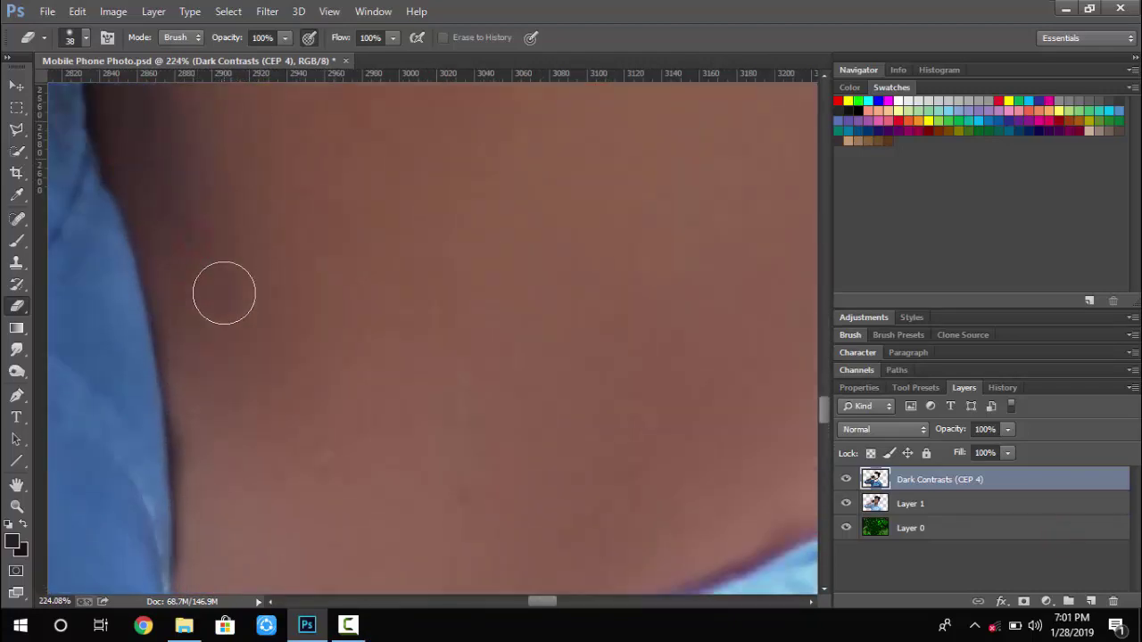
scroll(242, 179, down, 8)
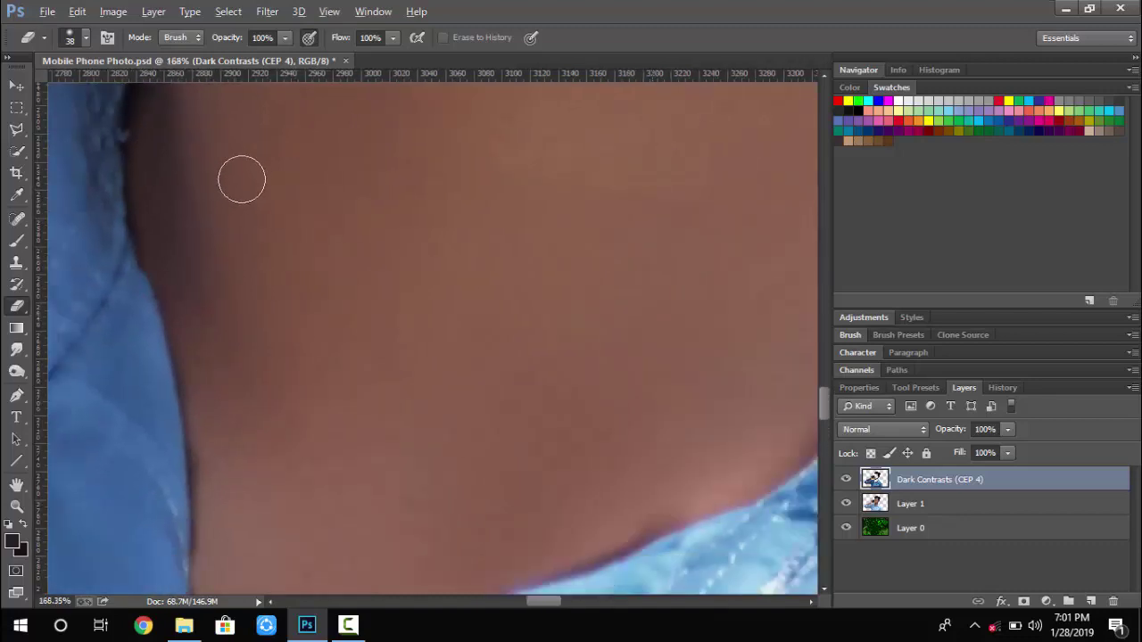
scroll(342, 217, up, 4)
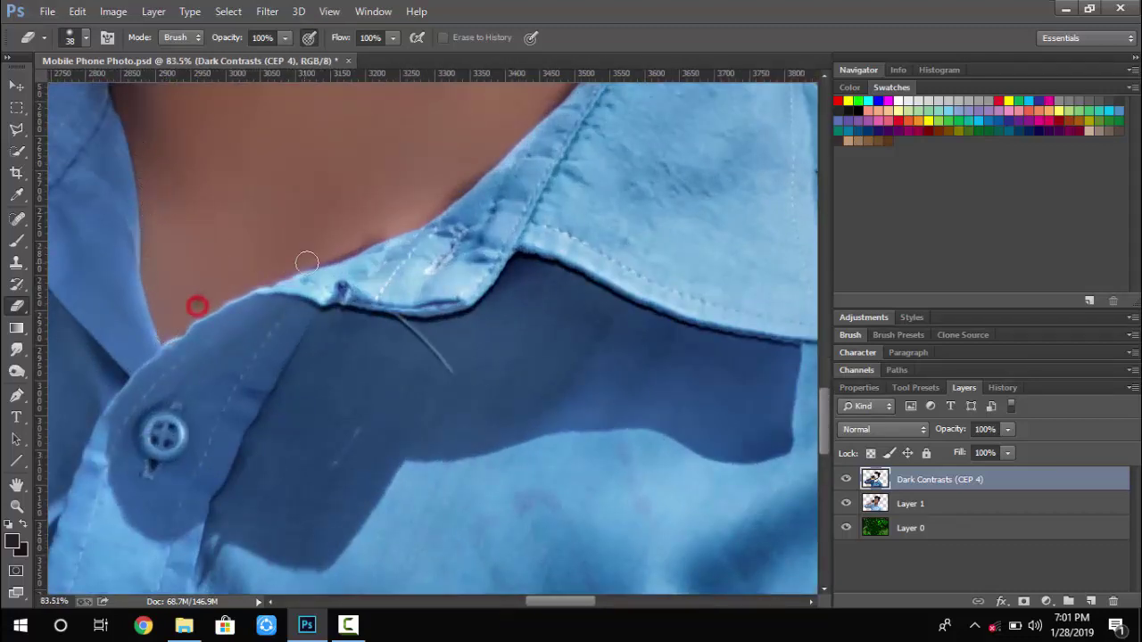
scroll(597, 248, down, 5)
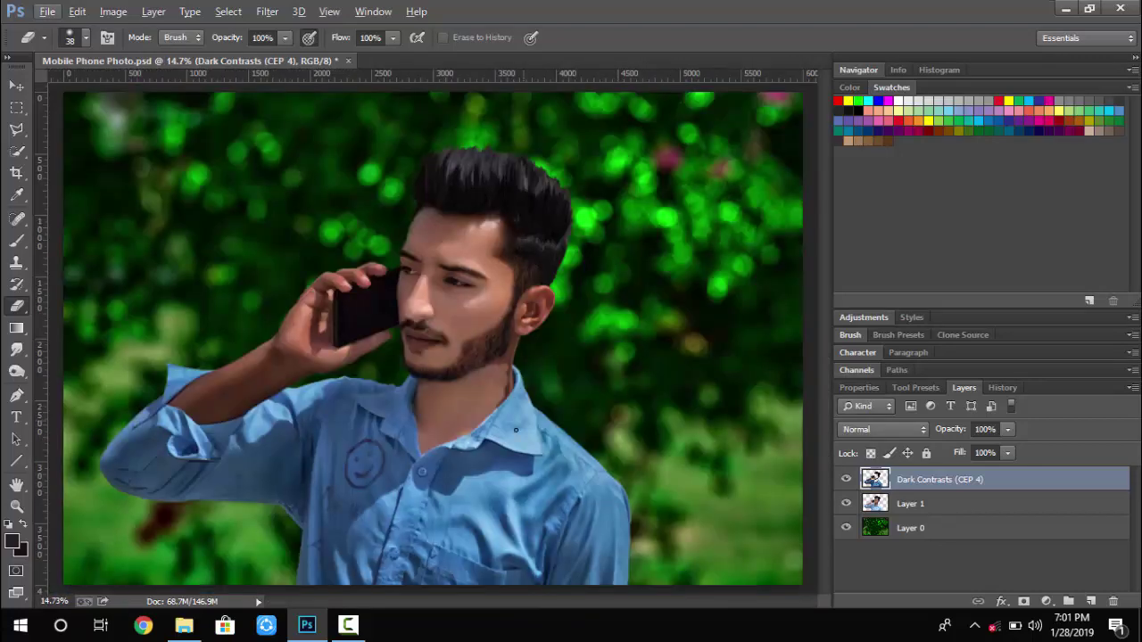
Erase the Dark Contrasts layer along the collar edge and up the side of the neck towards the ear with the 38 px eraser
scroll(491, 321, up, 6)
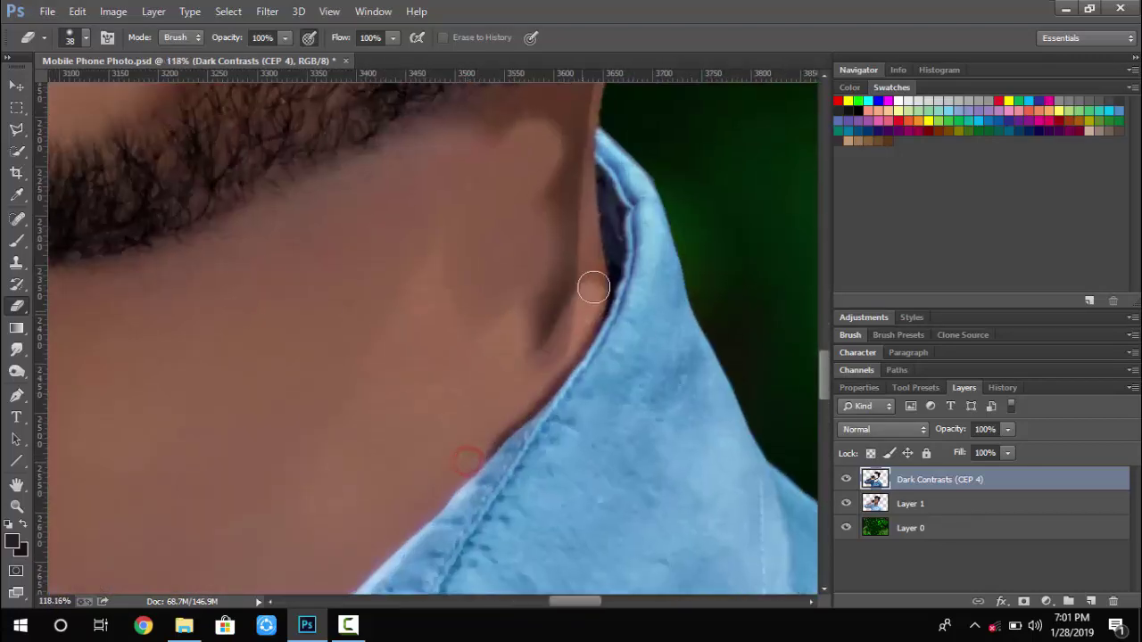
right_click(589, 283)
mouse_move(461, 451)
mouse_down()
mouse_move(498, 433)
mouse_move(593, 300)
mouse_up()
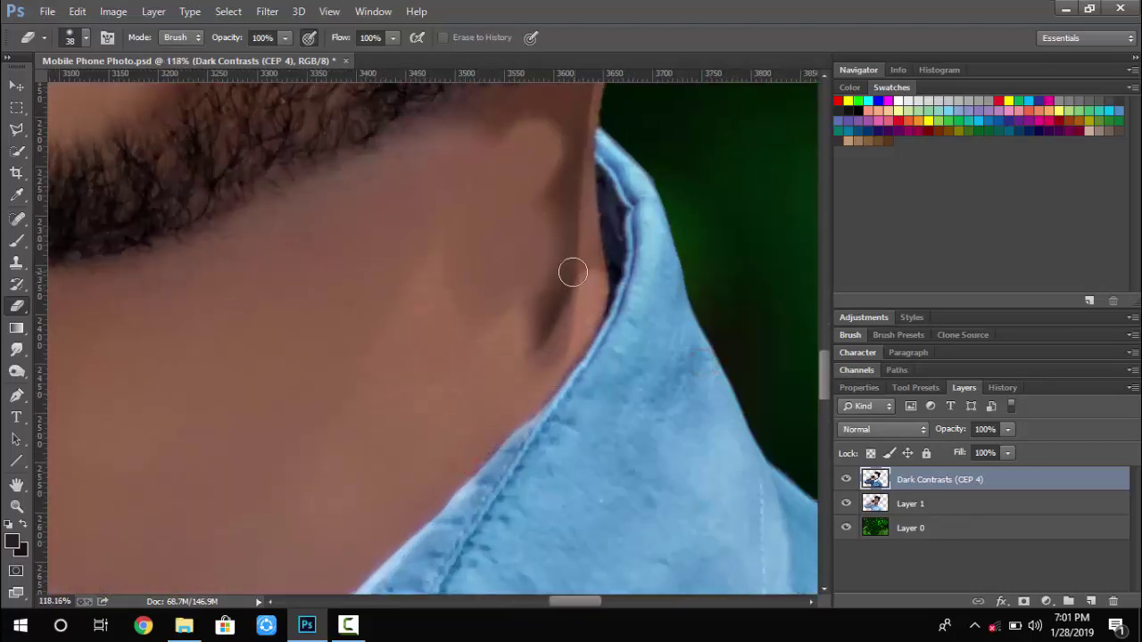
mouse_move(545, 361)
mouse_down()
mouse_move(582, 221)
mouse_move(587, 230)
mouse_move(576, 135)
mouse_move(547, 143)
mouse_move(543, 238)
mouse_move(485, 146)
mouse_move(467, 140)
mouse_move(535, 89)
mouse_up()
scroll(537, 176, up, 3)
mouse_move(541, 252)
mouse_down()
mouse_move(568, 137)
mouse_move(589, 207)
mouse_move(634, 95)
mouse_up()
scroll(643, 202, up, 2)
mouse_move(615, 286)
mouse_down()
mouse_move(657, 197)
mouse_move(594, 214)
mouse_move(650, 199)
mouse_up()
scroll(651, 199, down, 8)
Erase the Dark Contrasts layer over the ear with an 87 px eraser
scroll(693, 189, up, 4)
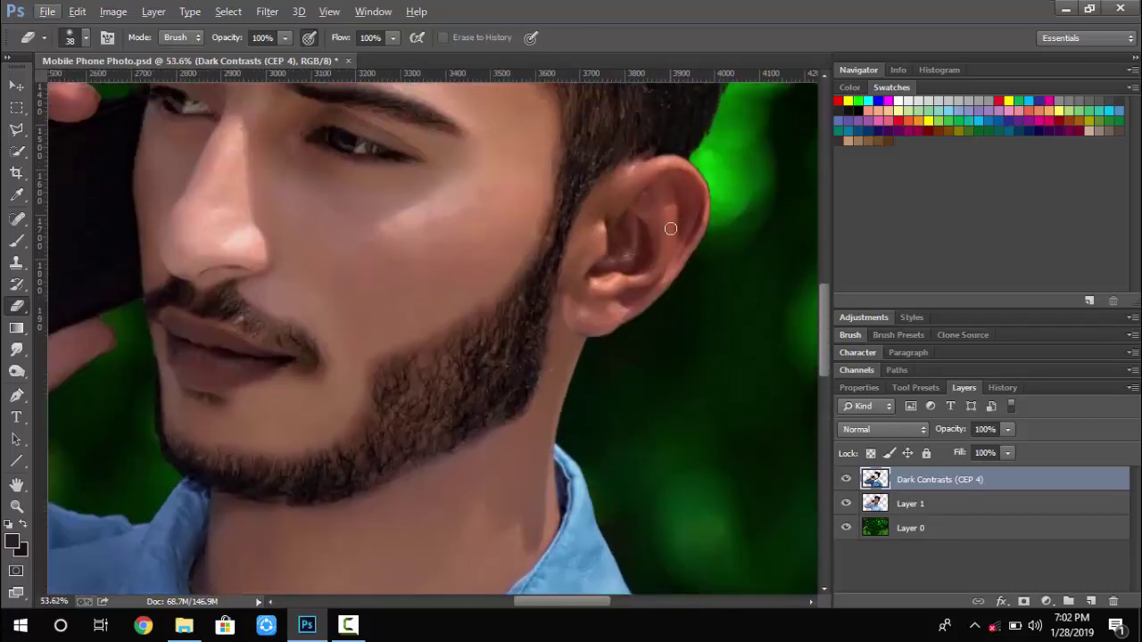
scroll(664, 238, up, 1)
right_click(647, 271)
click(777, 311)
mouse_move(577, 383)
mouse_down()
mouse_move(594, 288)
mouse_move(579, 334)
mouse_move(687, 281)
mouse_move(615, 299)
mouse_move(692, 228)
mouse_up()
scroll(554, 377, down, 5)
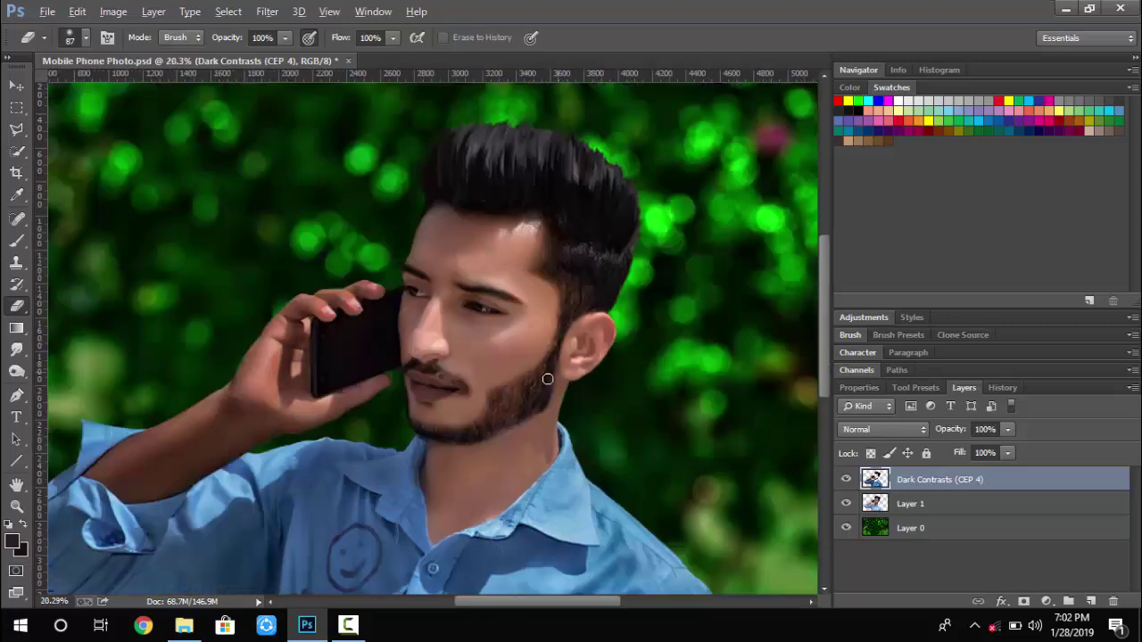
scroll(452, 422, up, 3)
Erase the Dark Contrasts layer over the bare forearm and wrist with a soft 163 px eraser
scroll(193, 390, down, 9)
scroll(266, 371, up, 3)
scroll(266, 370, up, 7)
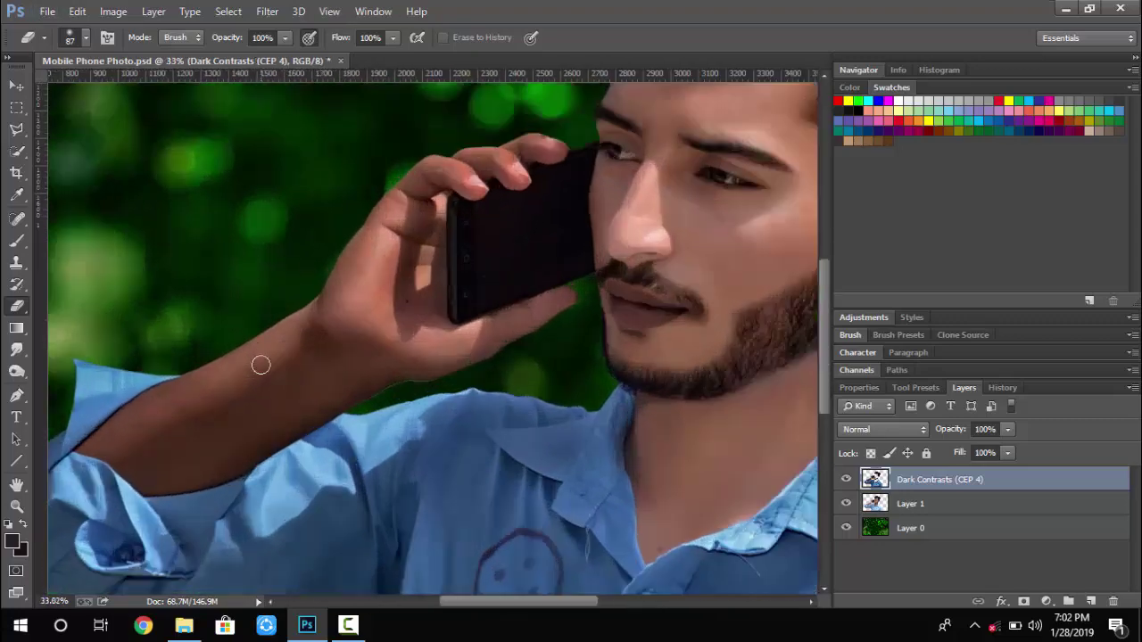
right_click(296, 376)
click(448, 418)
mouse_move(122, 479)
mouse_down()
mouse_move(78, 463)
mouse_move(138, 415)
mouse_move(336, 319)
mouse_move(127, 483)
mouse_move(123, 503)
mouse_move(204, 488)
mouse_move(268, 451)
mouse_move(281, 421)
mouse_move(350, 400)
mouse_move(201, 429)
mouse_move(216, 398)
mouse_up()
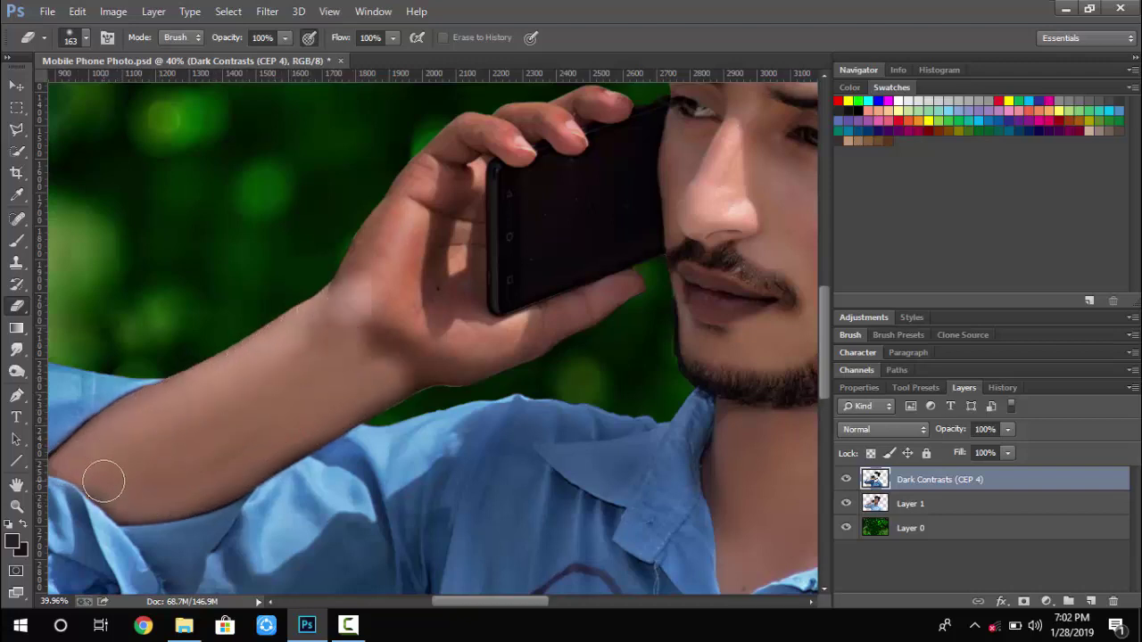
mouse_move(183, 490)
mouse_down()
mouse_move(259, 468)
mouse_move(495, 332)
mouse_up()
scroll(387, 354, up, 3)
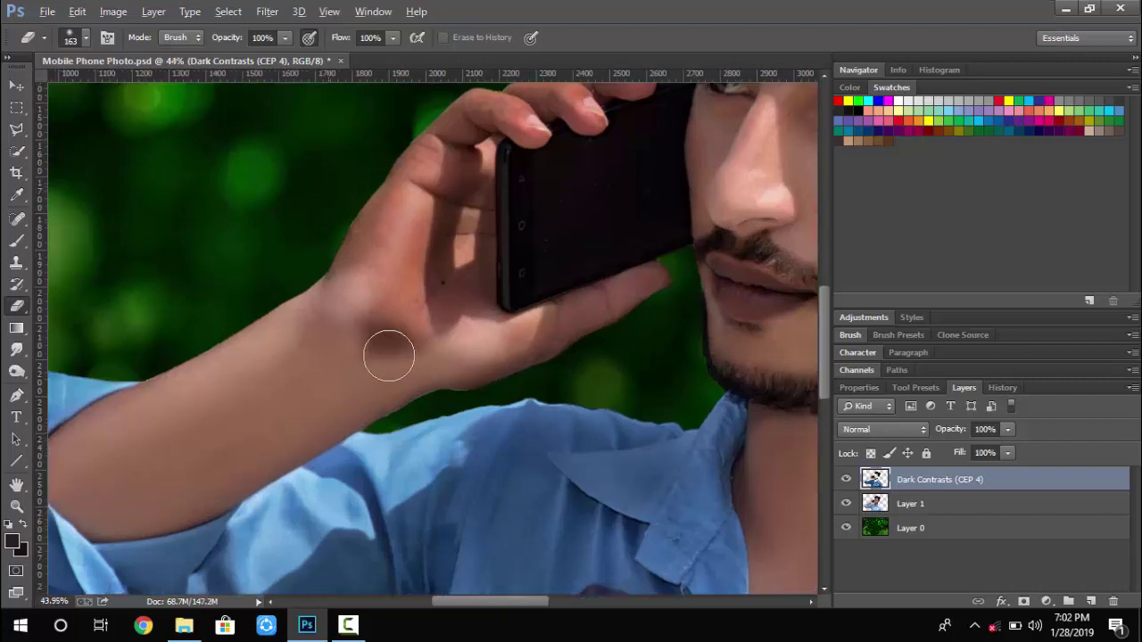
mouse_move(361, 368)
mouse_down()
mouse_move(358, 293)
mouse_move(464, 89)
mouse_move(446, 276)
mouse_move(460, 223)
mouse_up()
Erase the Dark Contrasts layer over the palm, thumb and fingers holding the phone with the 163 px eraser at 0% hardness
right_click(460, 223)
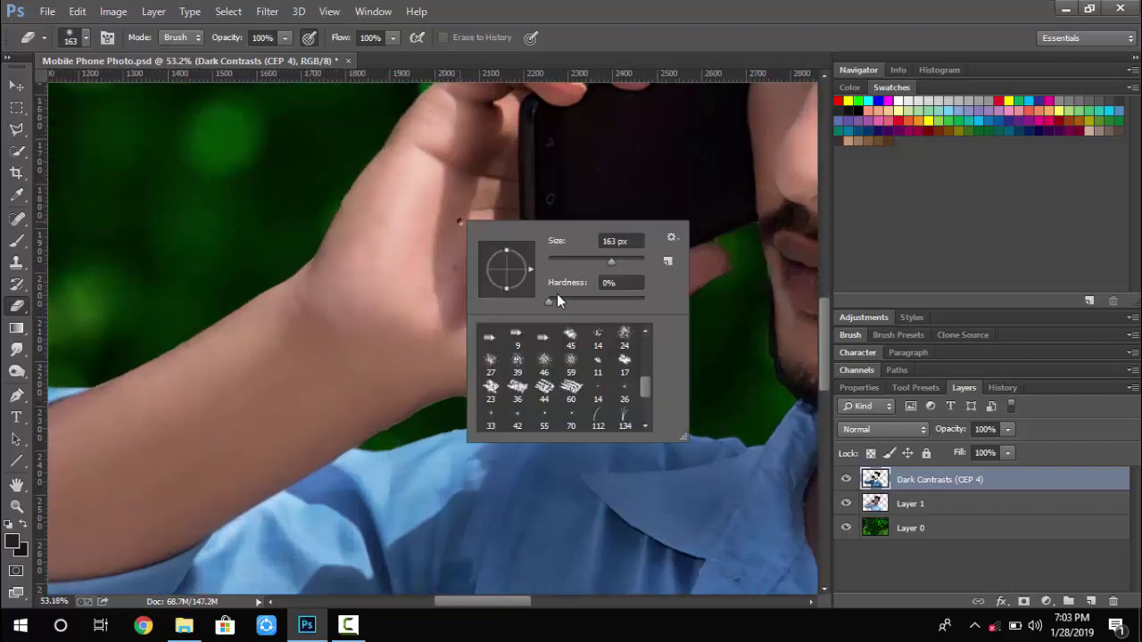
mouse_move(479, 150)
mouse_down()
mouse_move(487, 306)
mouse_move(442, 358)
mouse_move(646, 309)
mouse_move(721, 275)
mouse_up()
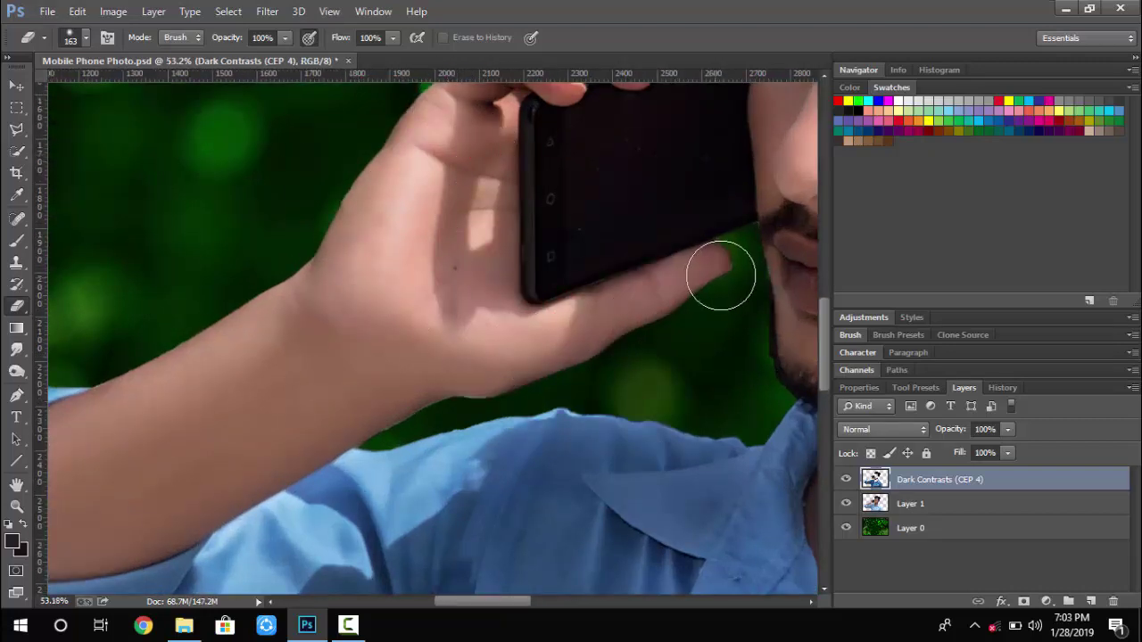
scroll(362, 343, down, 3)
scroll(374, 268, up, 2)
mouse_move(469, 282)
mouse_down()
mouse_move(511, 254)
mouse_move(574, 259)
mouse_up()
scroll(313, 331, down, 2)
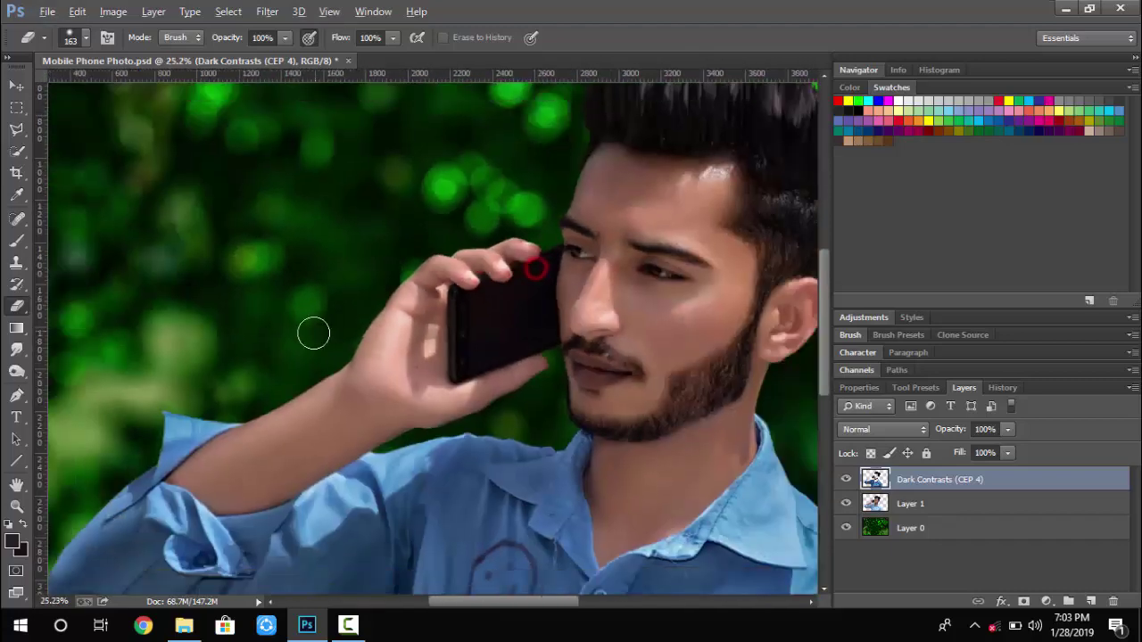
Lightly erase the Dark Contrasts layer over the beard and moustache with a 198 px eraser at 34% opacity
scroll(191, 472, up, 4)
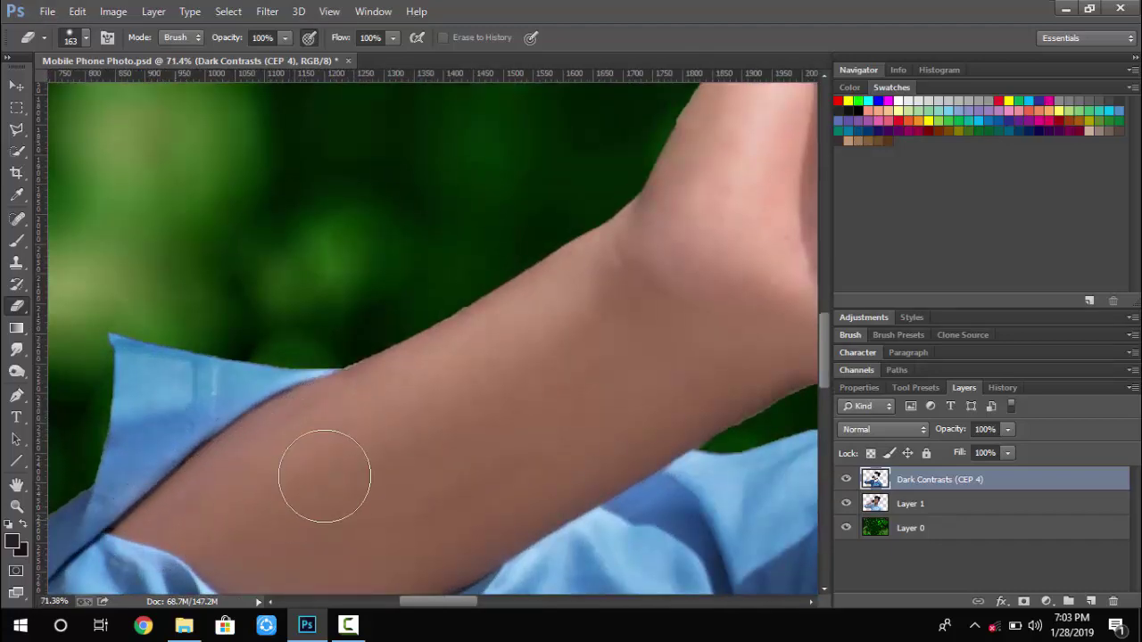
scroll(323, 472, down, 4)
scroll(482, 339, up, 2)
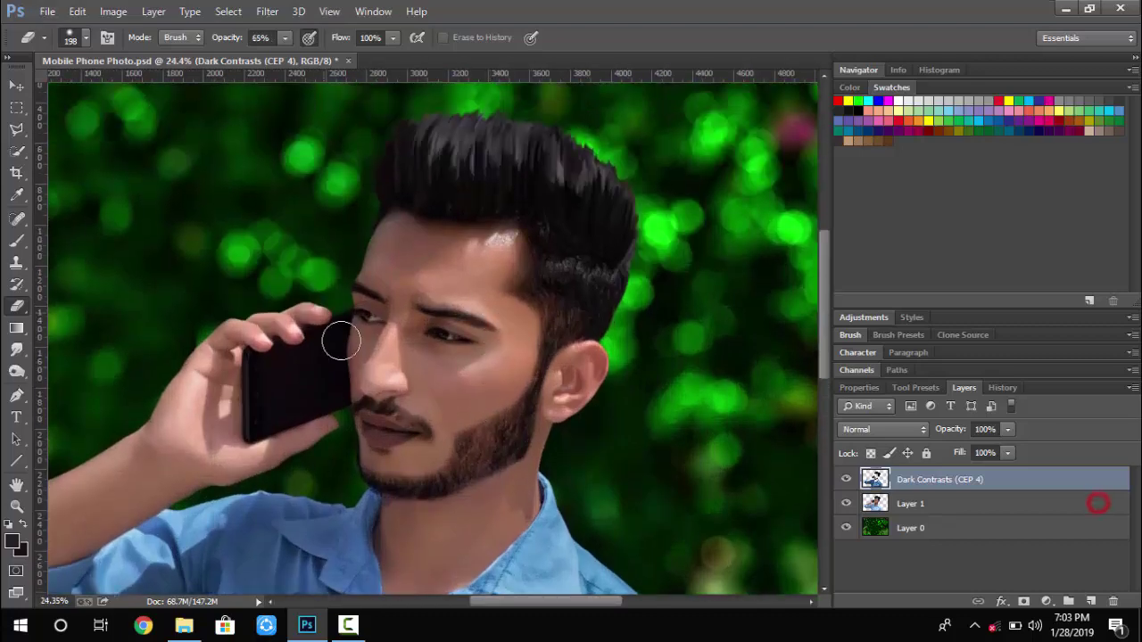
scroll(357, 344, up, 2)
scroll(477, 437, up, 3)
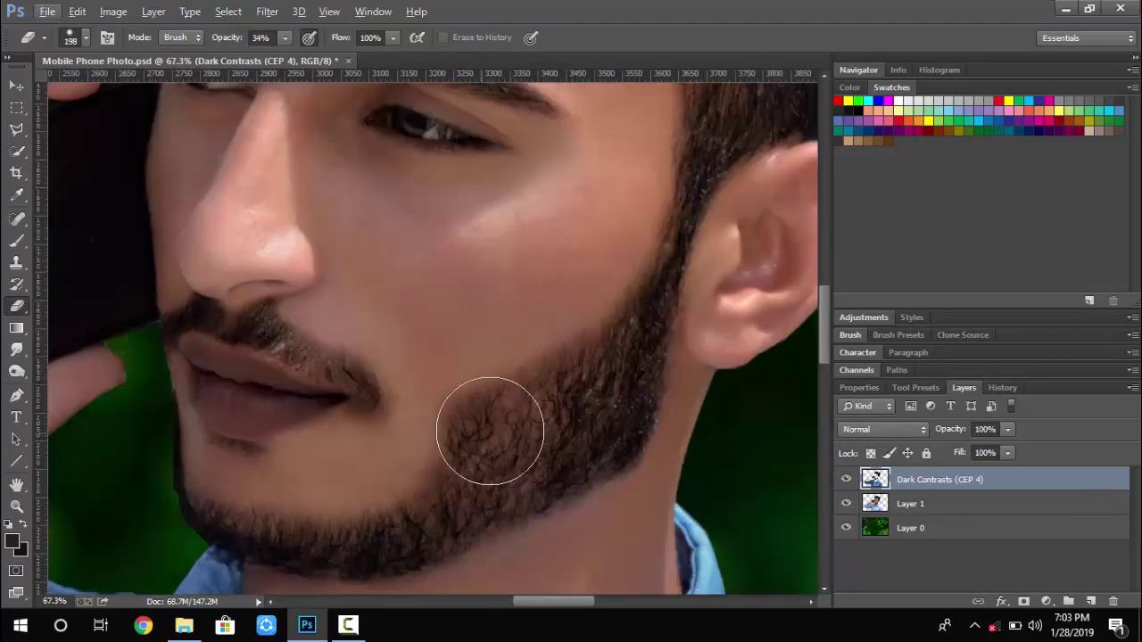
mouse_move(579, 372)
mouse_down()
mouse_move(515, 482)
mouse_move(382, 536)
mouse_move(204, 362)
mouse_up()
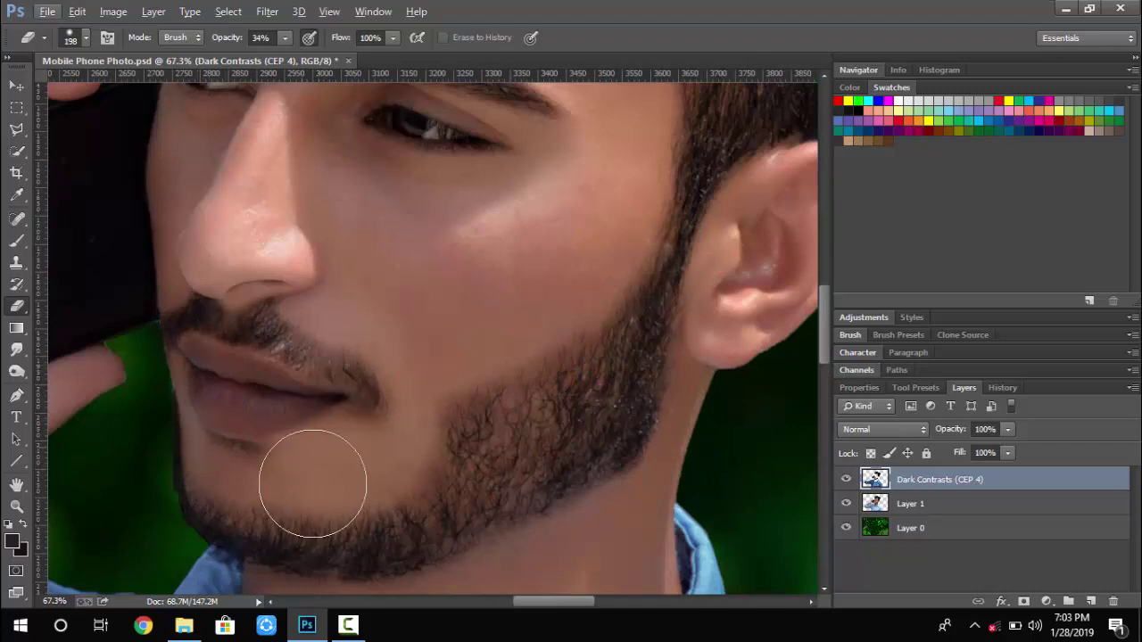
scroll(312, 474, down, 3)
Lightly erase the Dark Contrasts layer around the eyes, eyebrows and side hair with the 198 px eraser at 34% opacity
scroll(592, 408, up, 2)
click(396, 273)
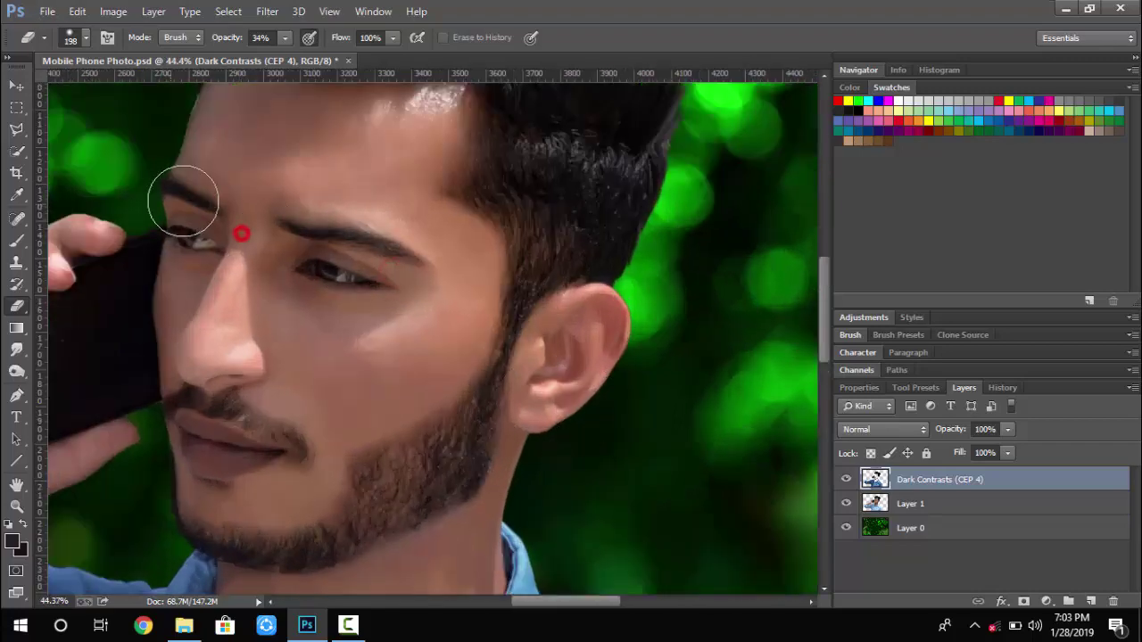
drag(522, 367, 519, 225)
scroll(629, 308, down, 3)
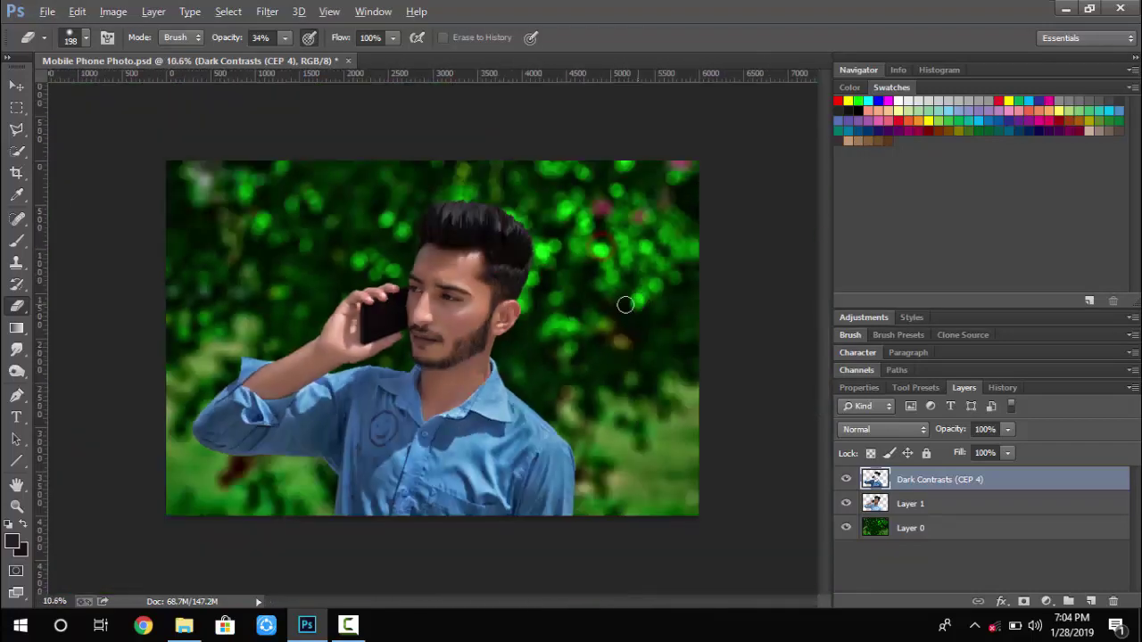
Examine the retouched face and hair, comparing the portrait with the Dark Contrasts layer hidden and shown
scroll(625, 306, up, 3)
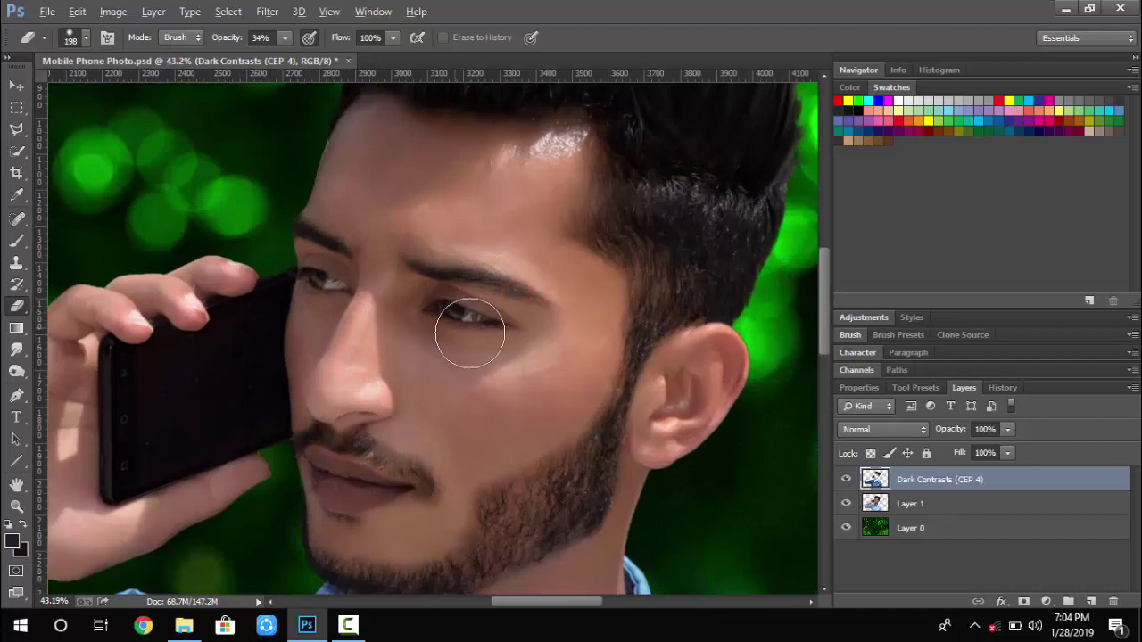
scroll(470, 333, down, 3)
scroll(447, 344, up, 3)
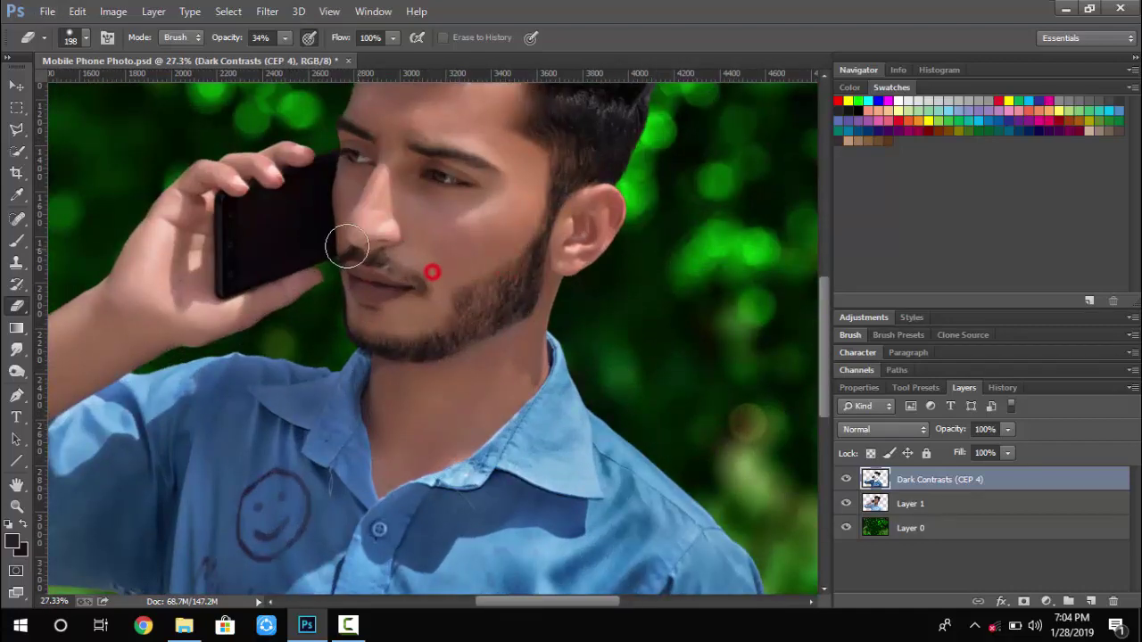
scroll(535, 337, down, 3)
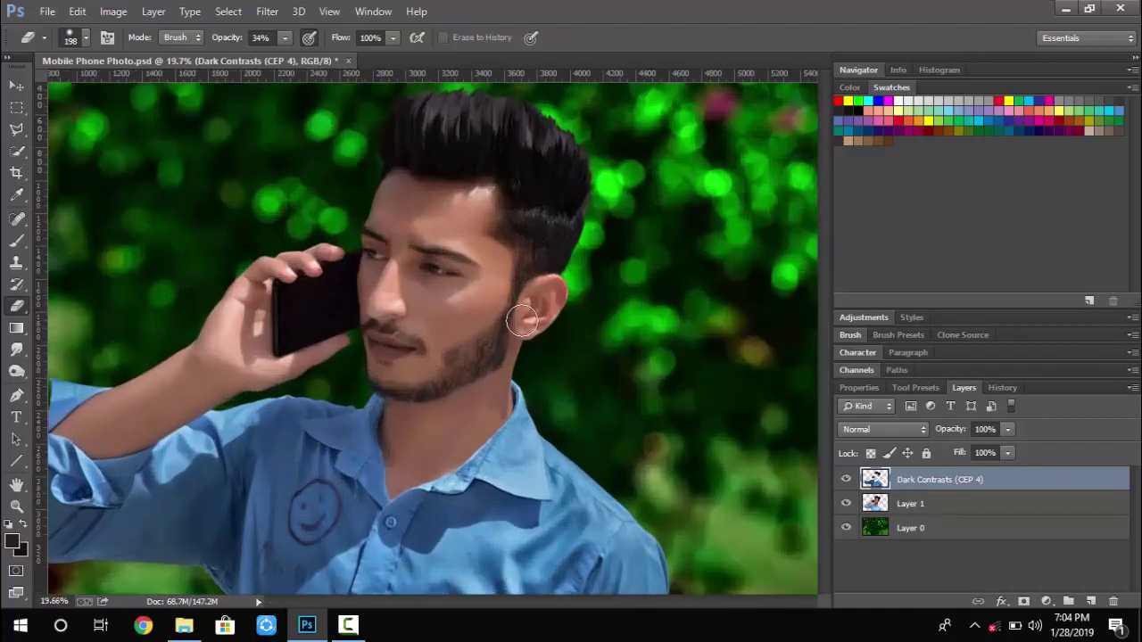
scroll(465, 294, up, 3)
scroll(551, 220, down, 3)
scroll(493, 174, up, 3)
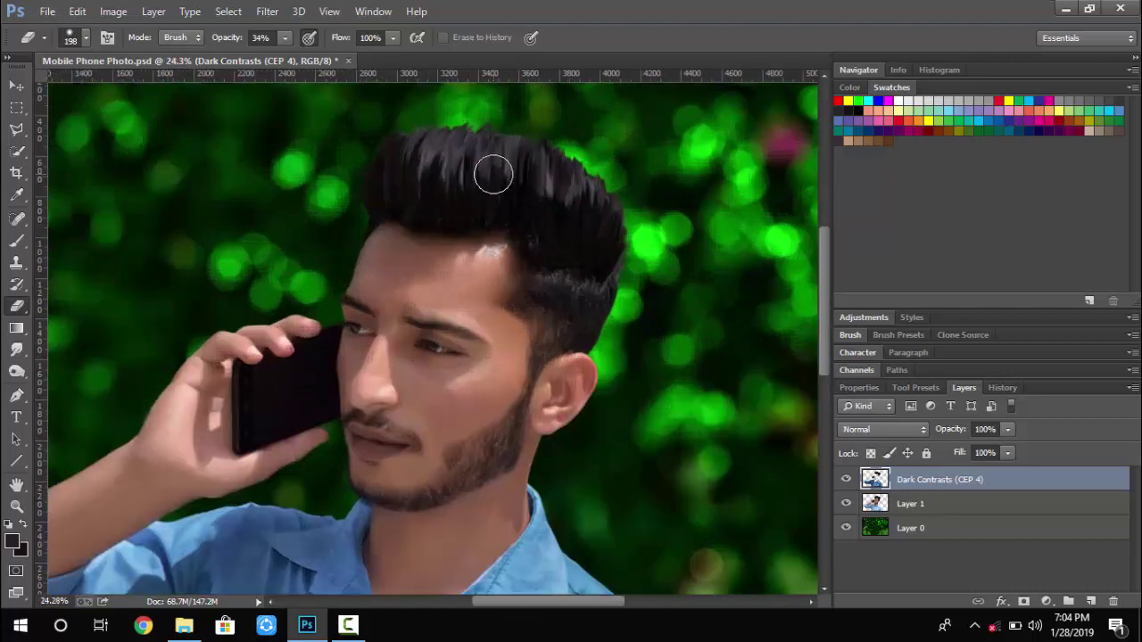
click(846, 480)
click(846, 479)
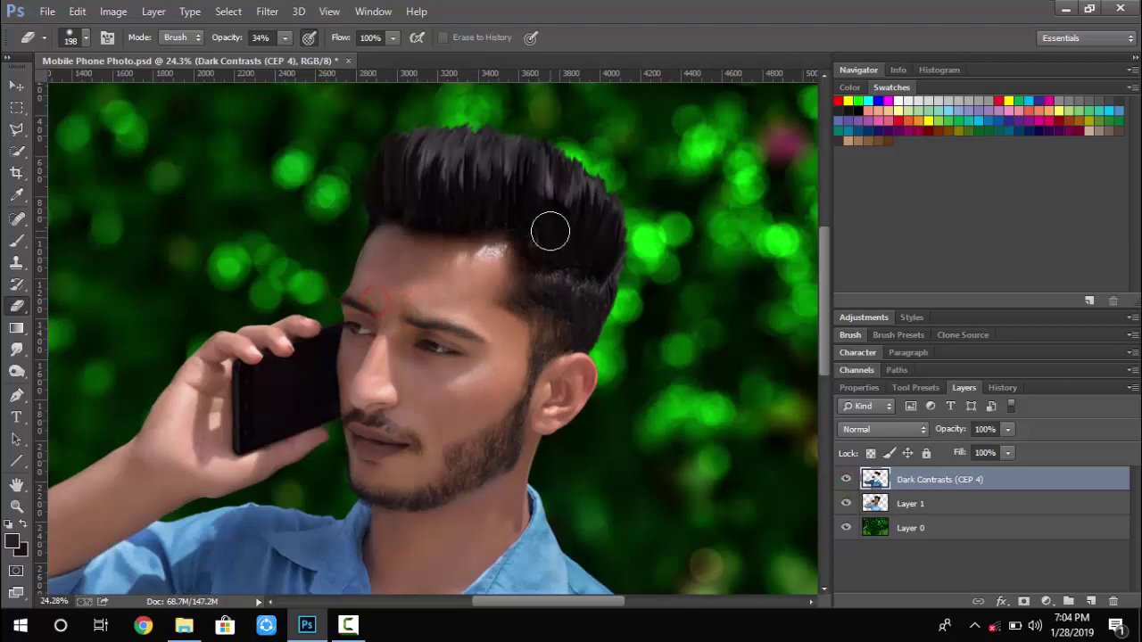
Lightly erase the Dark Contrasts layer over the hair with the 198 px eraser at 16% opacity
scroll(544, 231, up, 2)
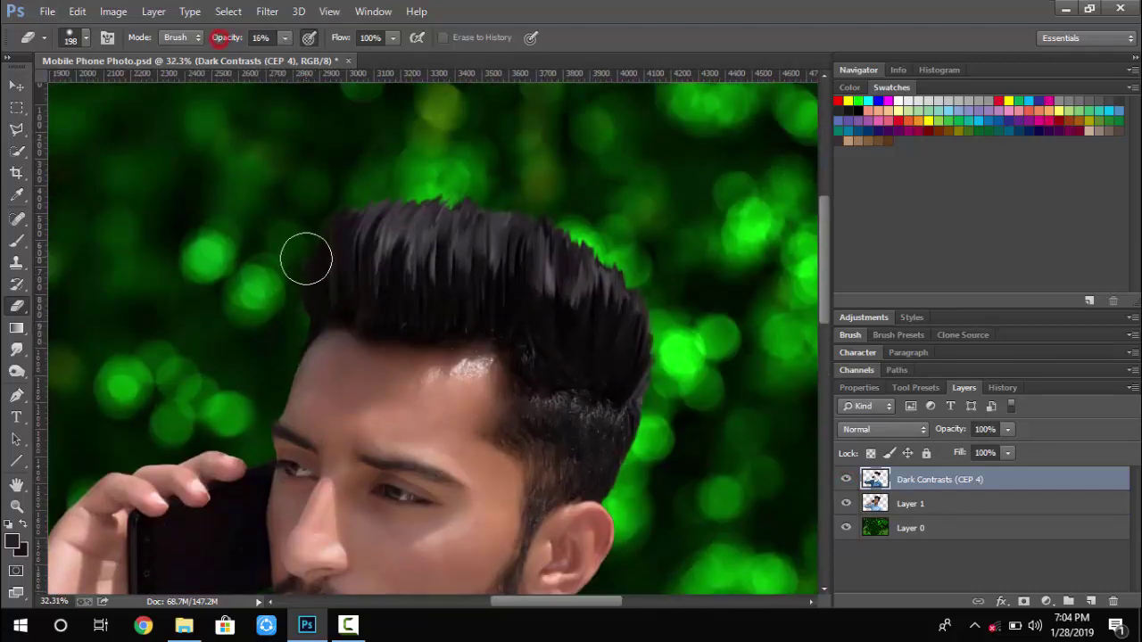
click(579, 324)
click(610, 351)
scroll(548, 306, down, 7)
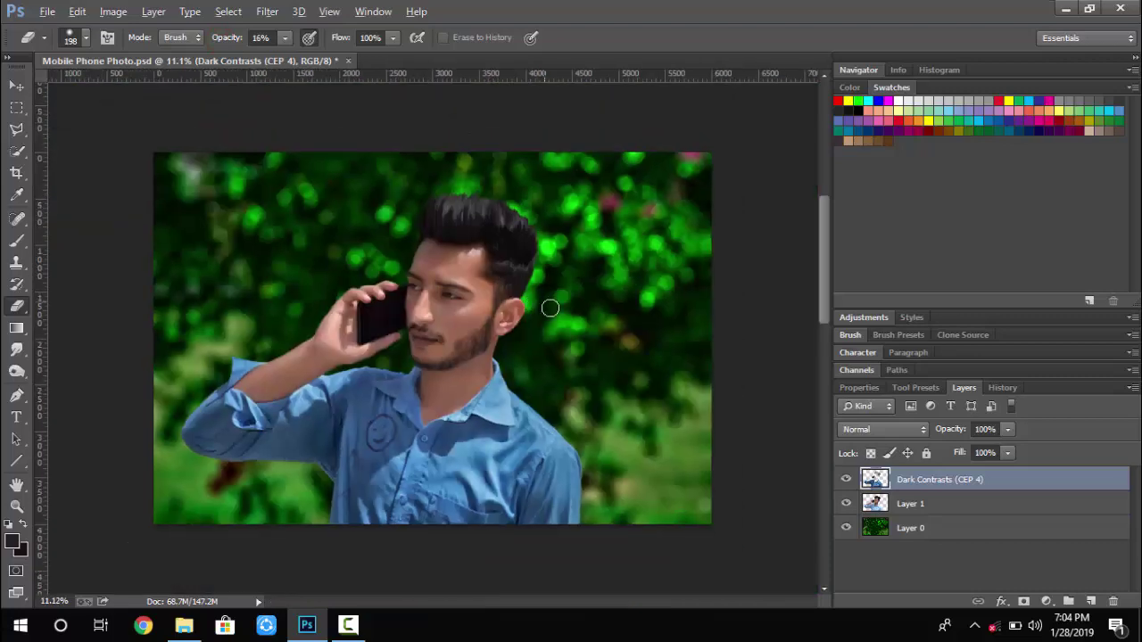
Lightly erase the Dark Contrasts layer over the shaded neck skin beside the collar at 16% eraser opacity
scroll(433, 451, up, 9)
scroll(432, 448, up, 2)
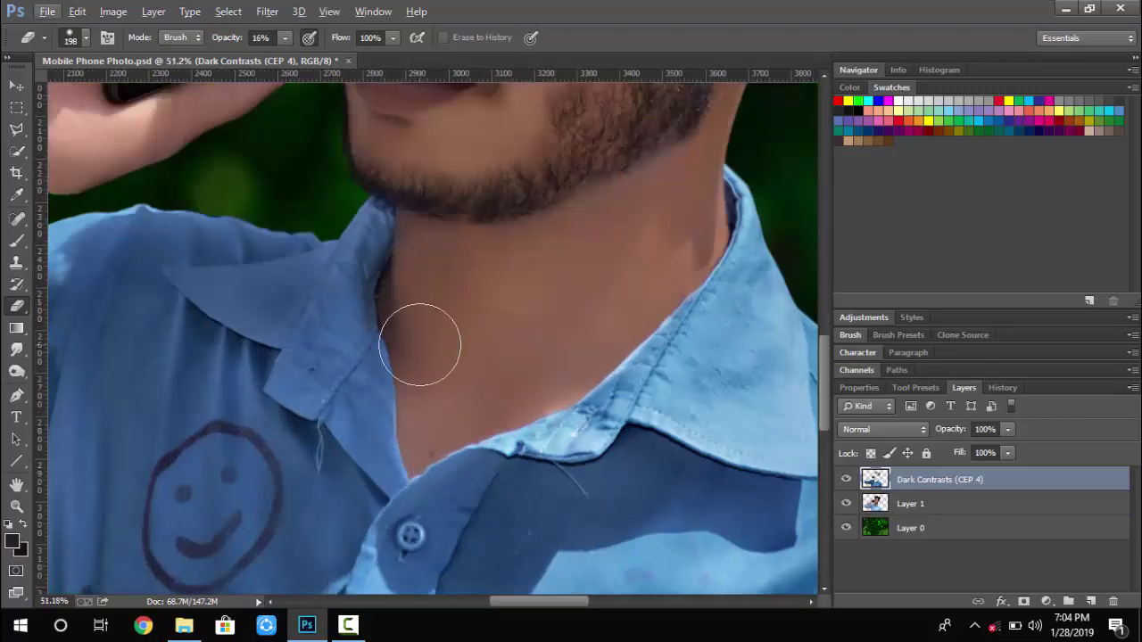
mouse_move(421, 339)
mouse_down()
mouse_move(439, 447)
mouse_move(474, 385)
mouse_up()
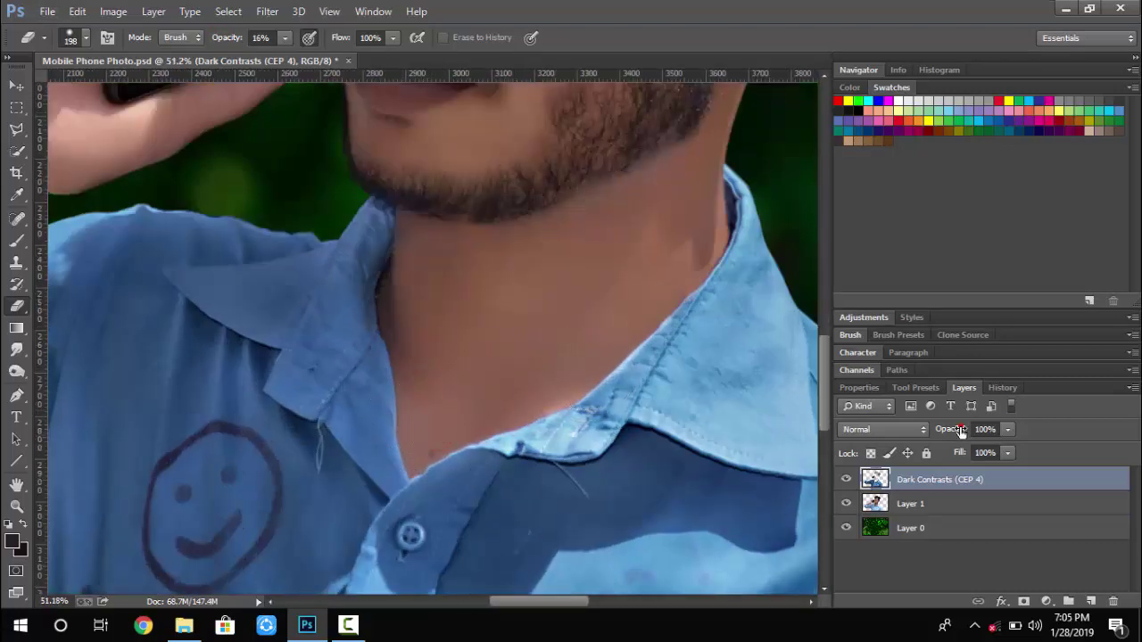
Set the Dark Contrasts layer's opacity to 99% and compare the face with the layer hidden and shown
scroll(622, 365, down, 13)
mouse_move(961, 431)
mouse_down()
mouse_move(927, 431)
mouse_move(982, 437)
mouse_up()
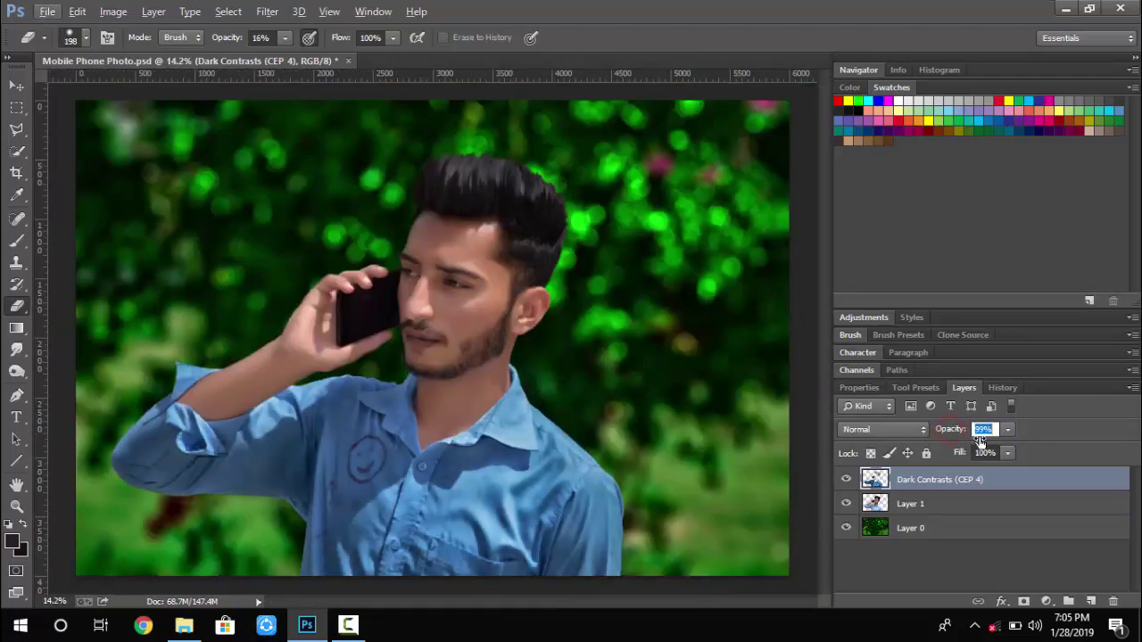
double_click(846, 479)
scroll(578, 331, up, 2)
scroll(383, 294, up, 1)
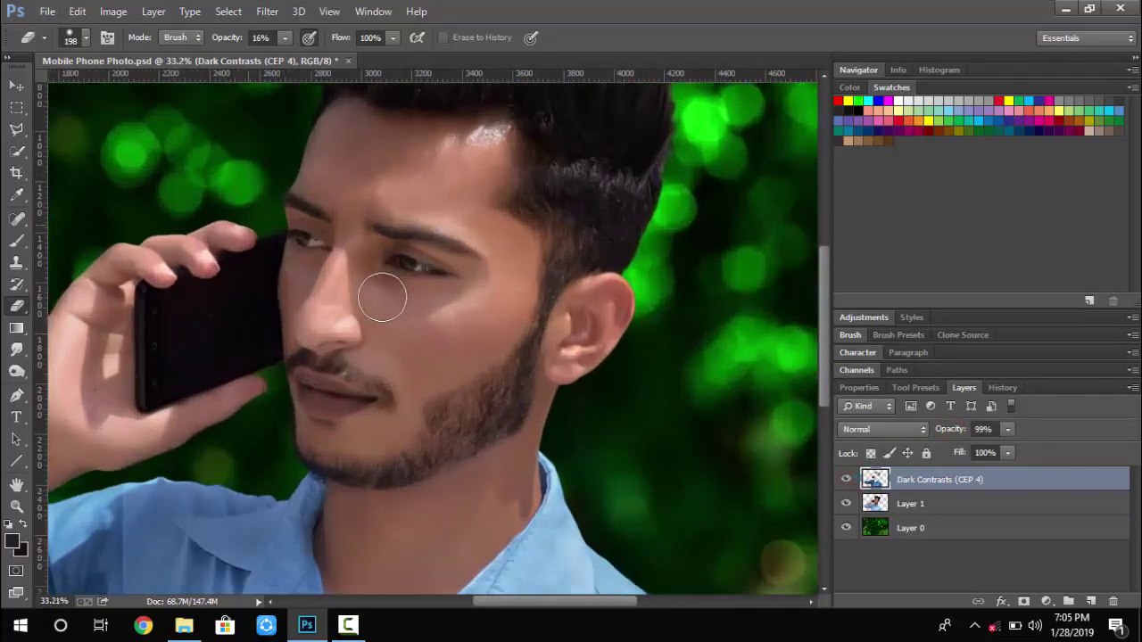
scroll(455, 421, up, 2)
scroll(455, 421, down, 1)
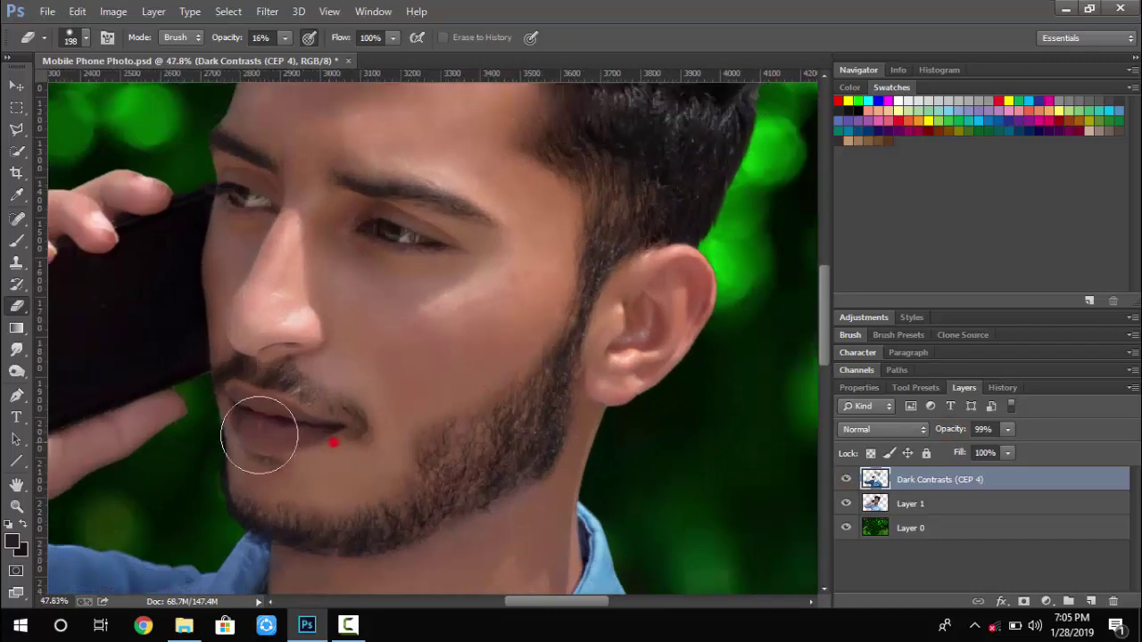
Set the Dark Contrasts layer's opacity to 92% and merge it down into Layer 1
key(ctrl+0)
mouse_move(961, 432)
mouse_down()
mouse_move(941, 432)
mouse_move(958, 432)
mouse_up()
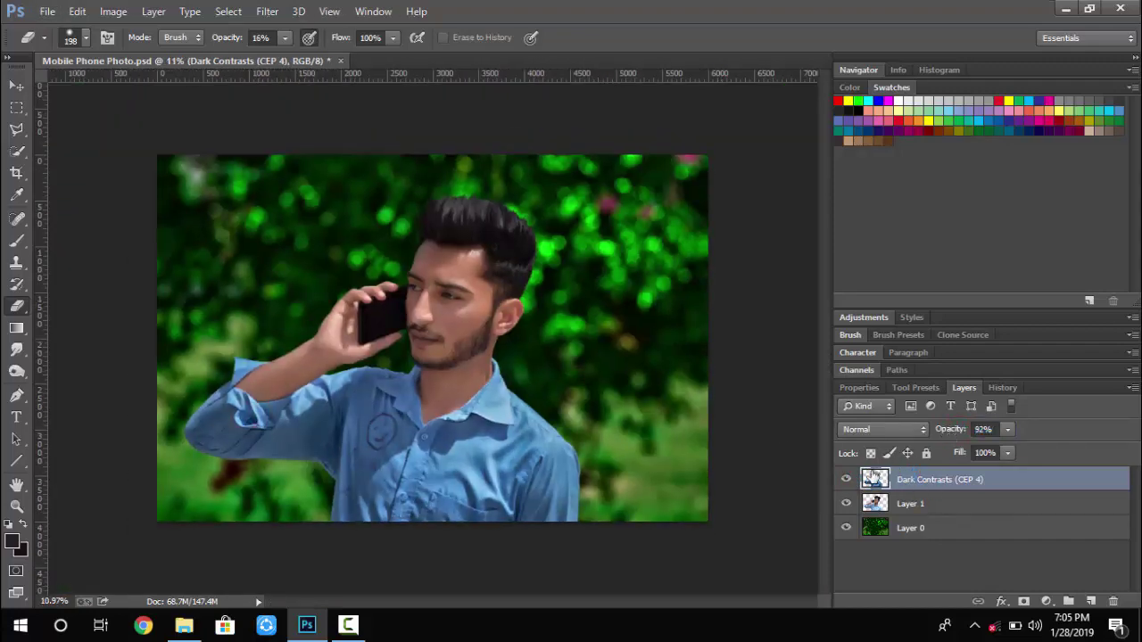
key(ctrl+e)
Select the man's forehead skin on Layer 1 with the Quick Selection tool
scroll(464, 339, up, 5)
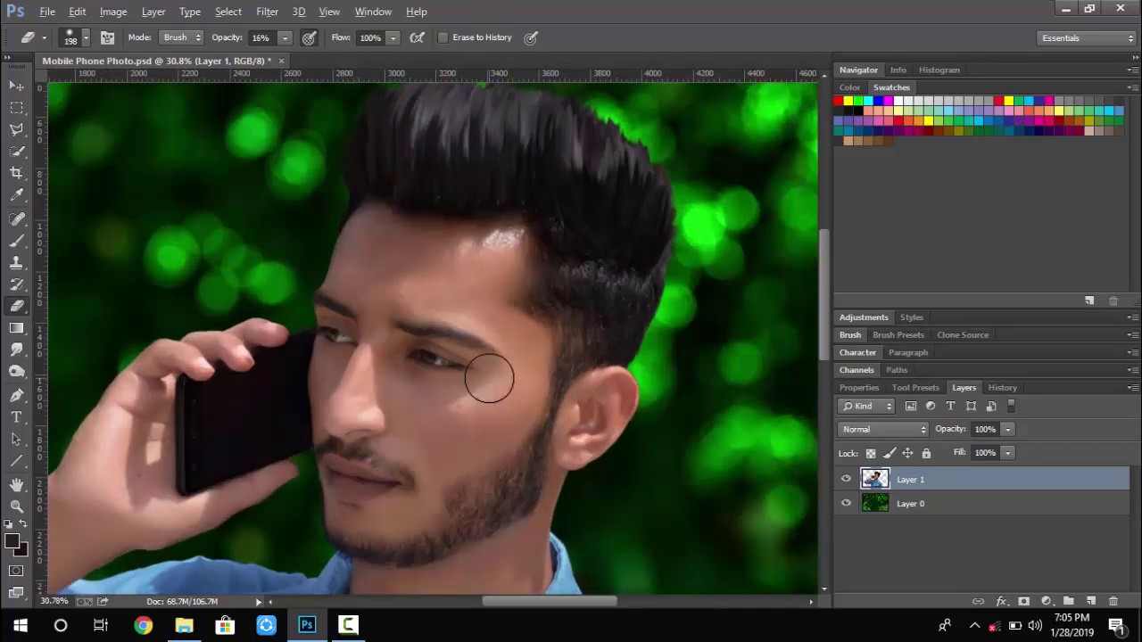
scroll(489, 380, up, 1)
click(18, 153)
scroll(423, 300, down, 5)
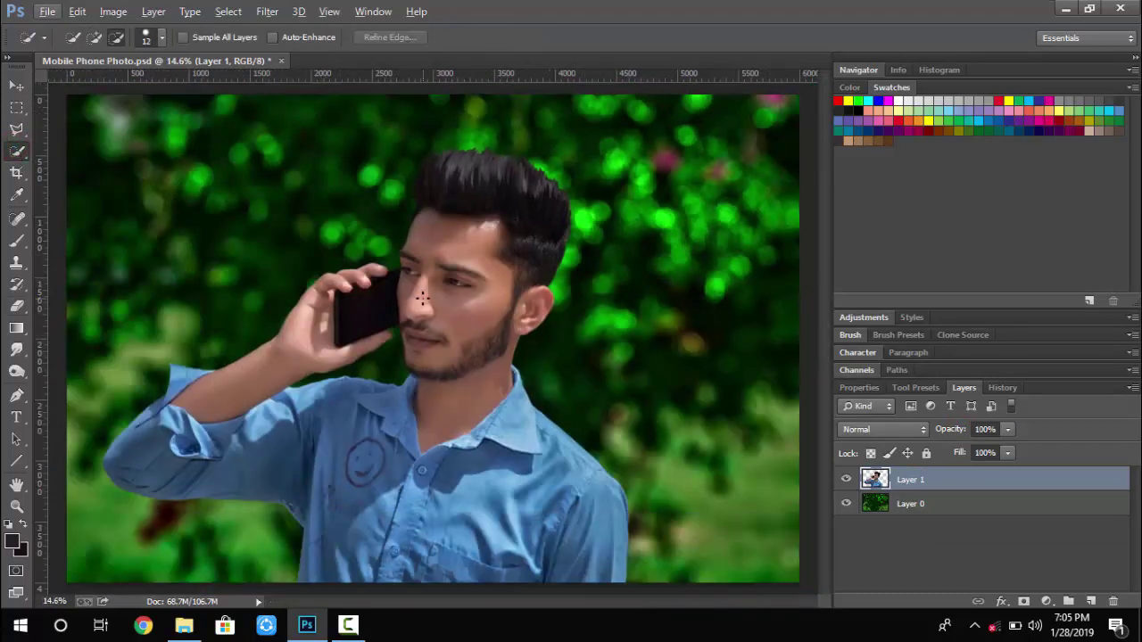
click(473, 232)
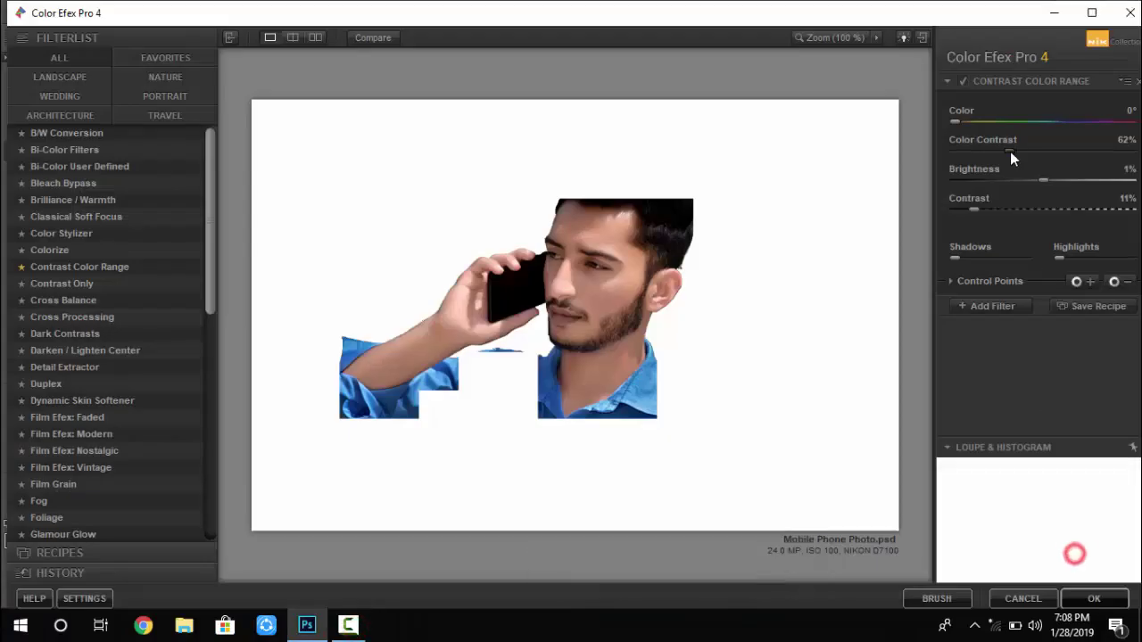
Apply Color Efex Pro 4's Contrast Color Range filter to the skin layer with Color Contrast at 62%, Brightness 1% and Contrast 11%
drag(1013, 152, 1010, 159)
click(992, 306)
click(1094, 599)
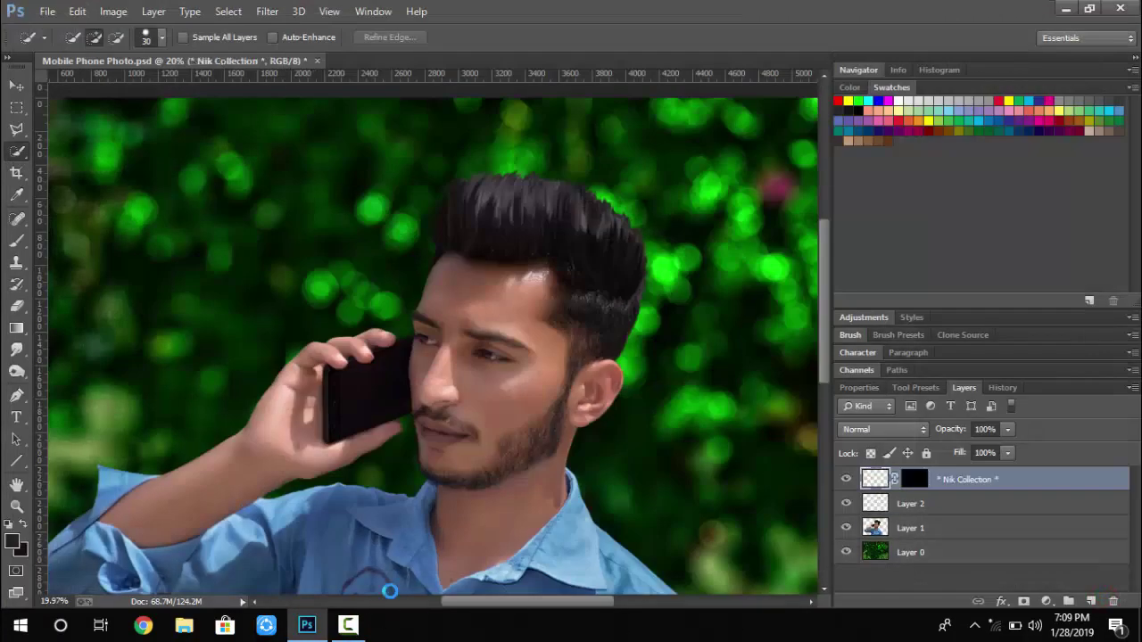
Compare the portrait with the new filter layer hidden and shown, and examine the filtered skin on the face
click(845, 480)
click(844, 481)
scroll(623, 358, down, 3)
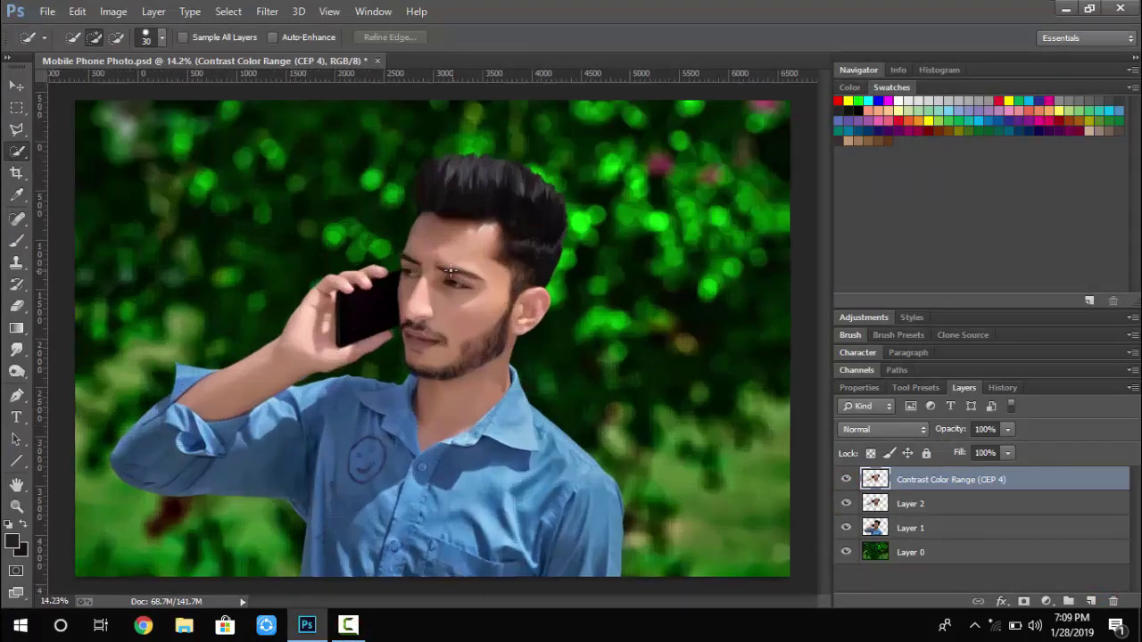
scroll(454, 237, up, 7)
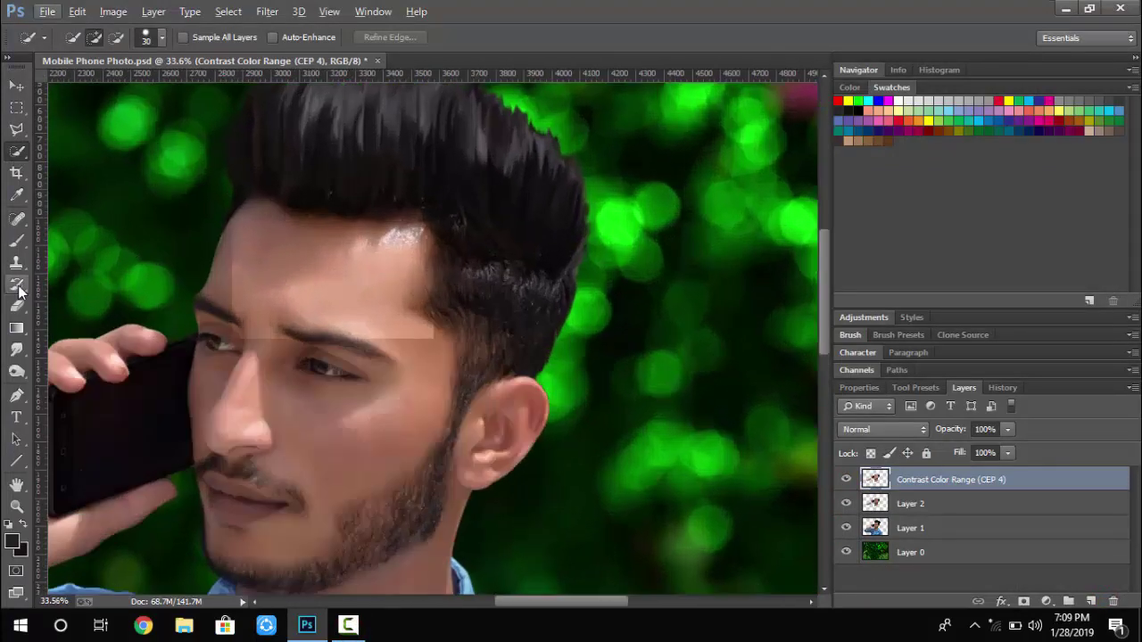
Soften the Contrast Color Range layer over the hair with the Eraser and 74% layer opacity, and merge it down into Layer 2
click(17, 305)
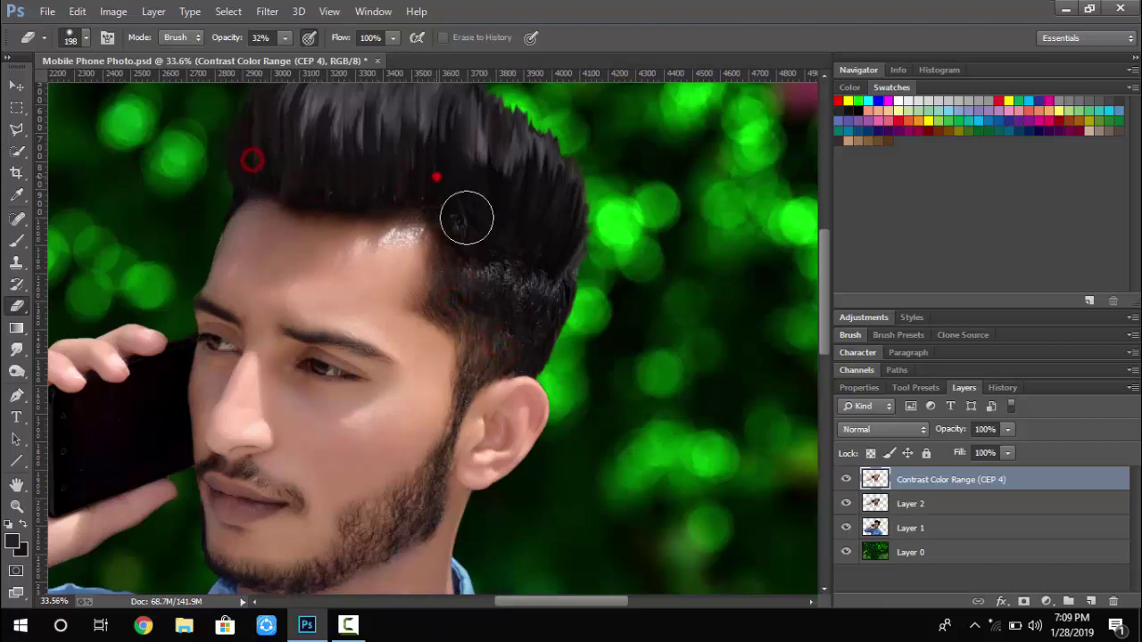
scroll(495, 231, down, 5)
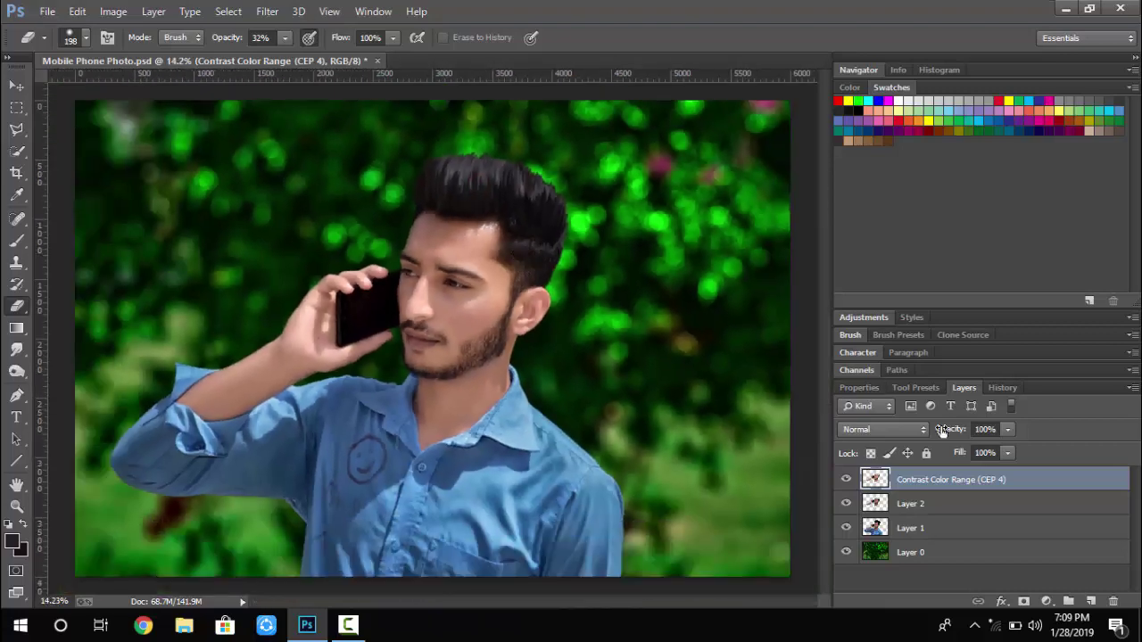
drag(955, 432, 939, 437)
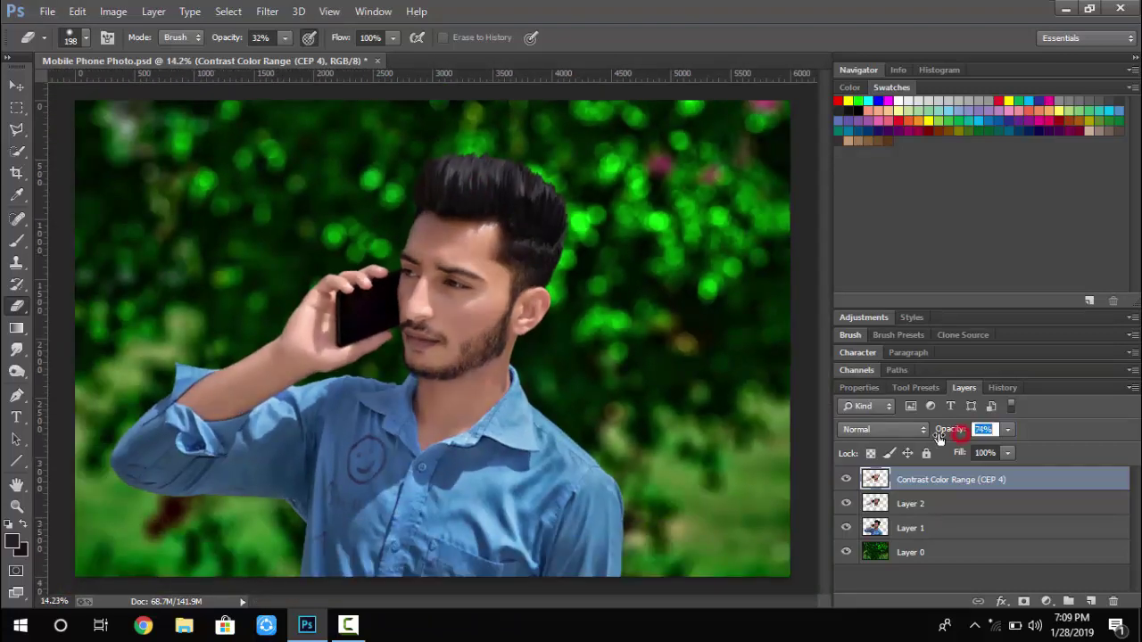
key(ctrl+e)
Apply the Camera Raw filter to Layer 2 with Contrast +6, Highlights +6 and Temperature +4
click(266, 11)
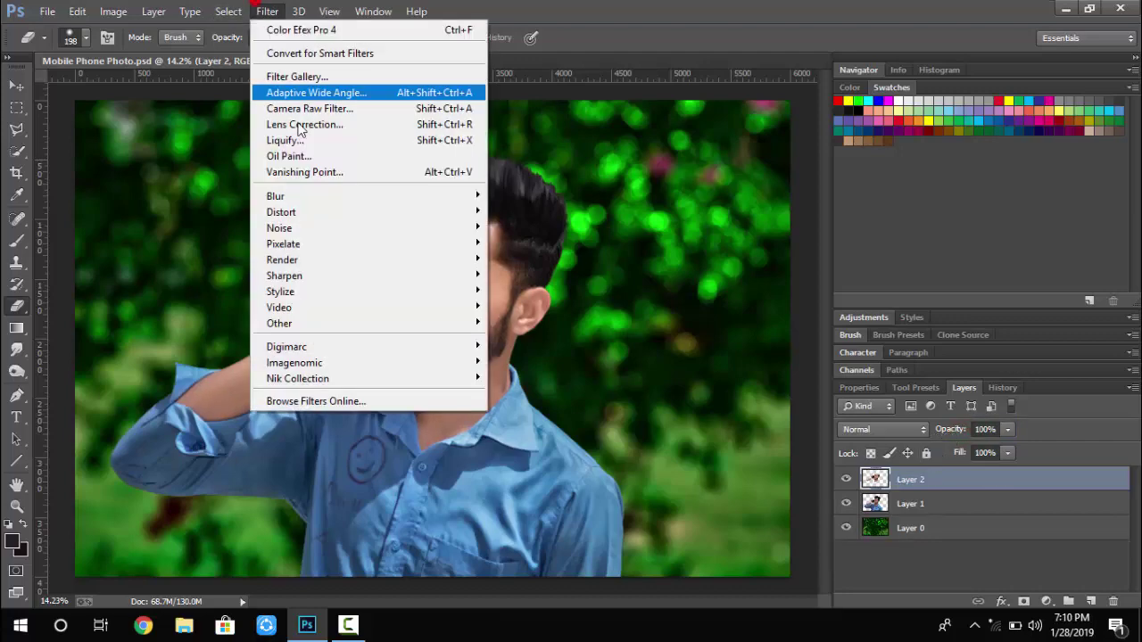
click(303, 107)
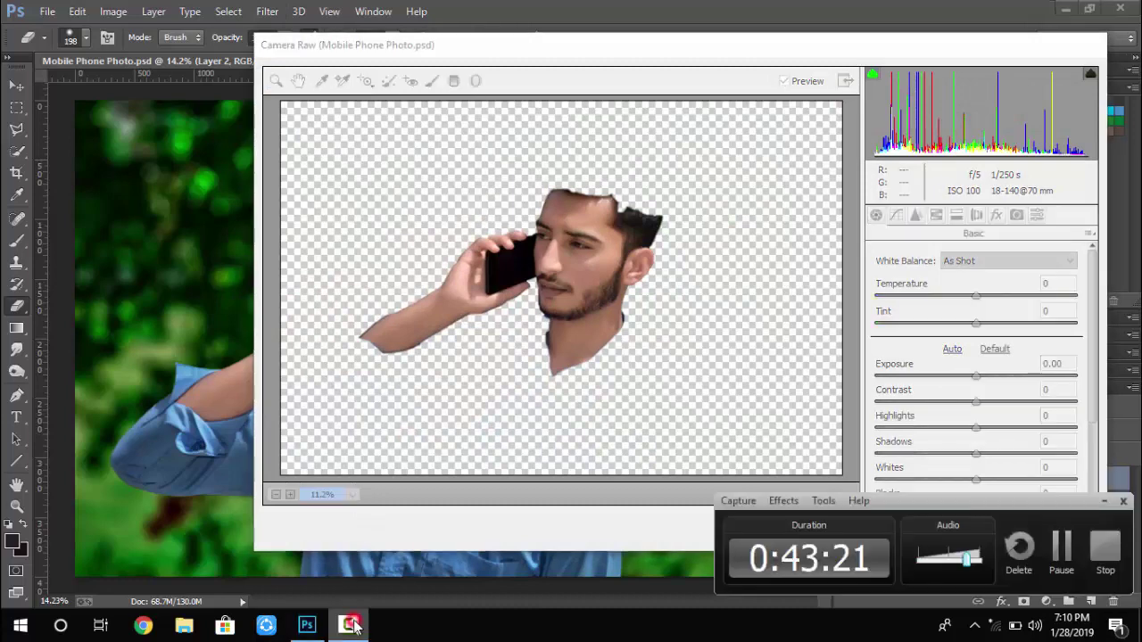
drag(977, 402, 981, 402)
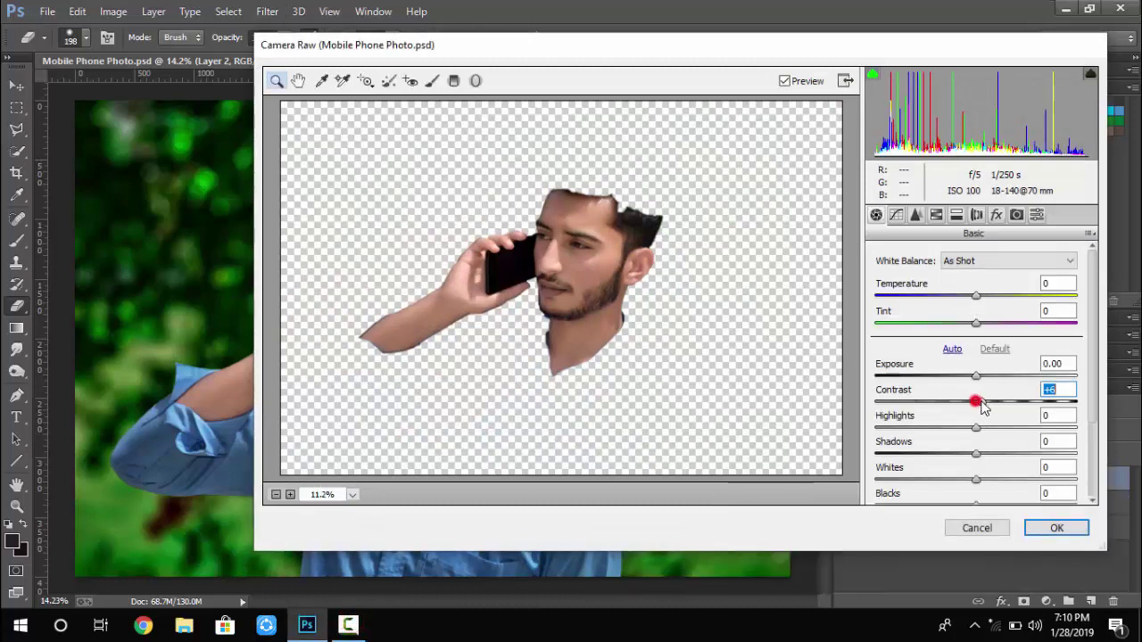
click(974, 430)
drag(975, 308, 982, 309)
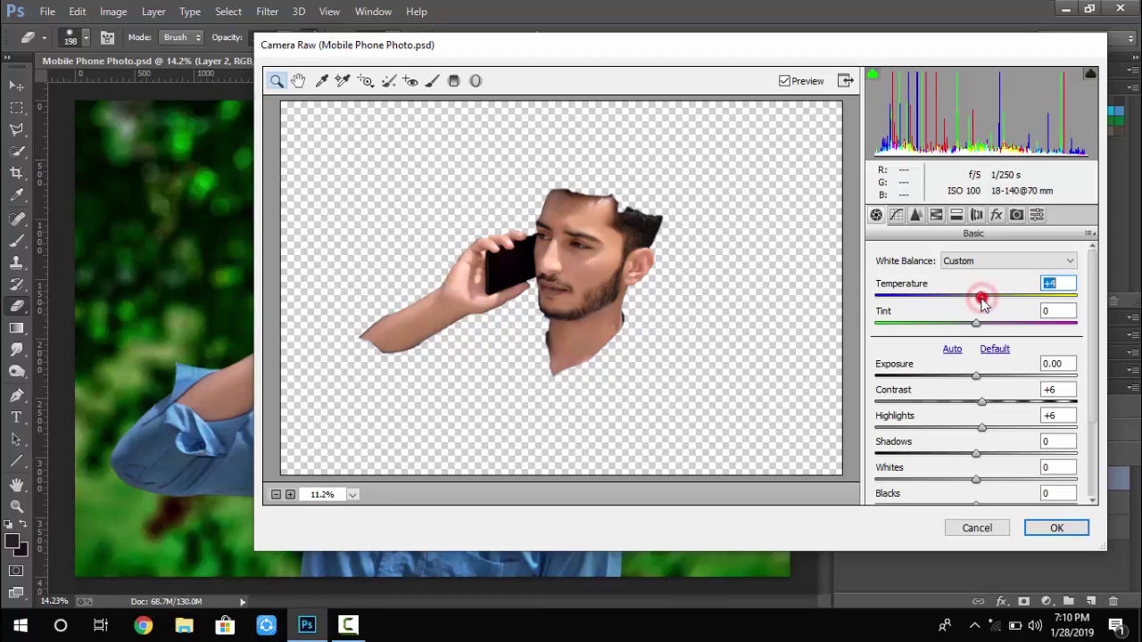
click(1048, 529)
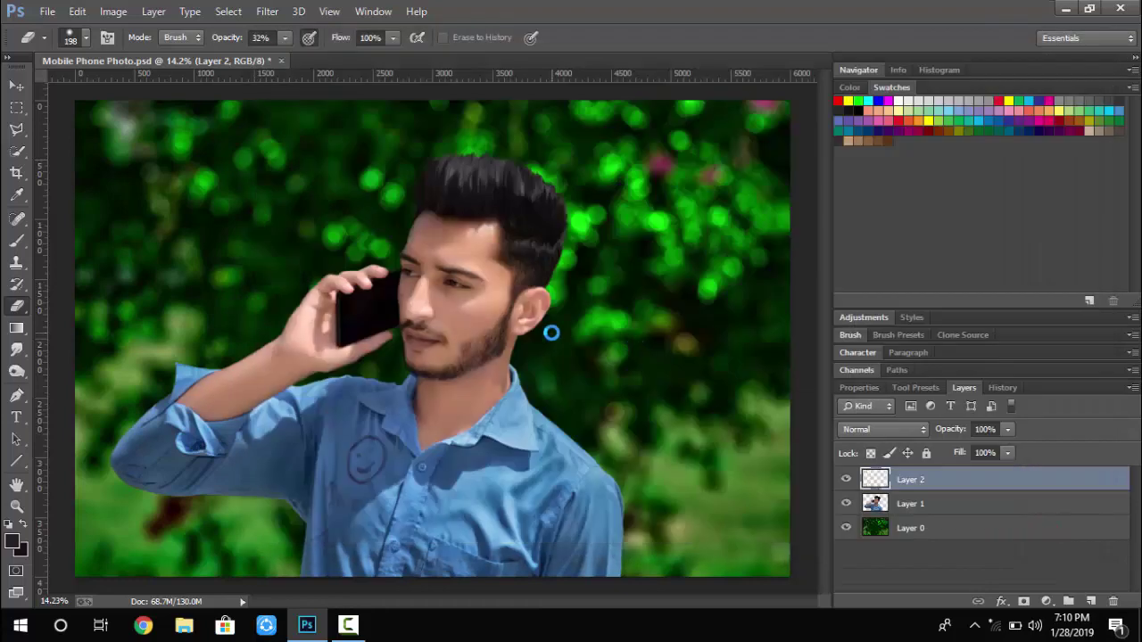
Lower Layer 2's opacity to 73% while checking the portrait close up and as a whole
scroll(552, 333, down, 1)
scroll(466, 316, up, 4)
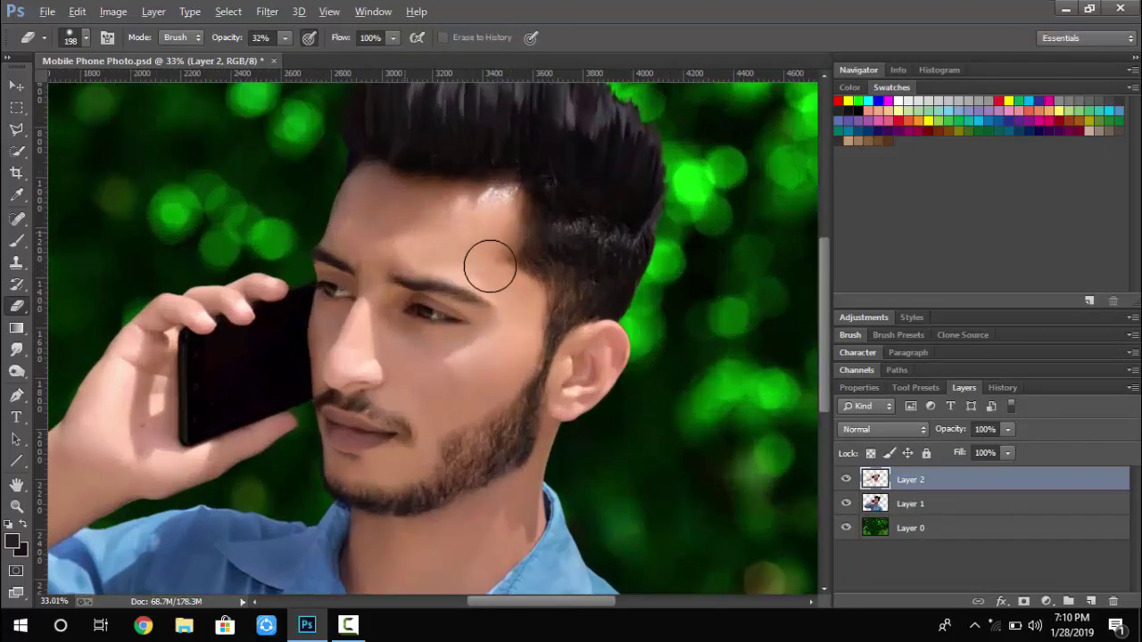
scroll(490, 266, down, 2)
scroll(714, 389, down, 1)
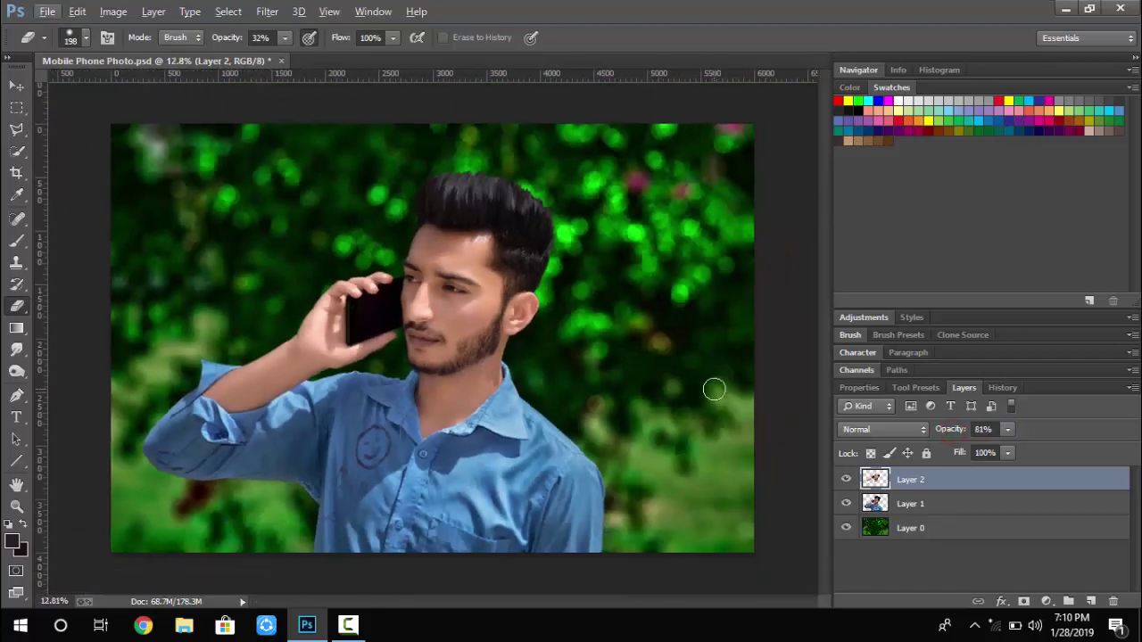
scroll(627, 377, down, 2)
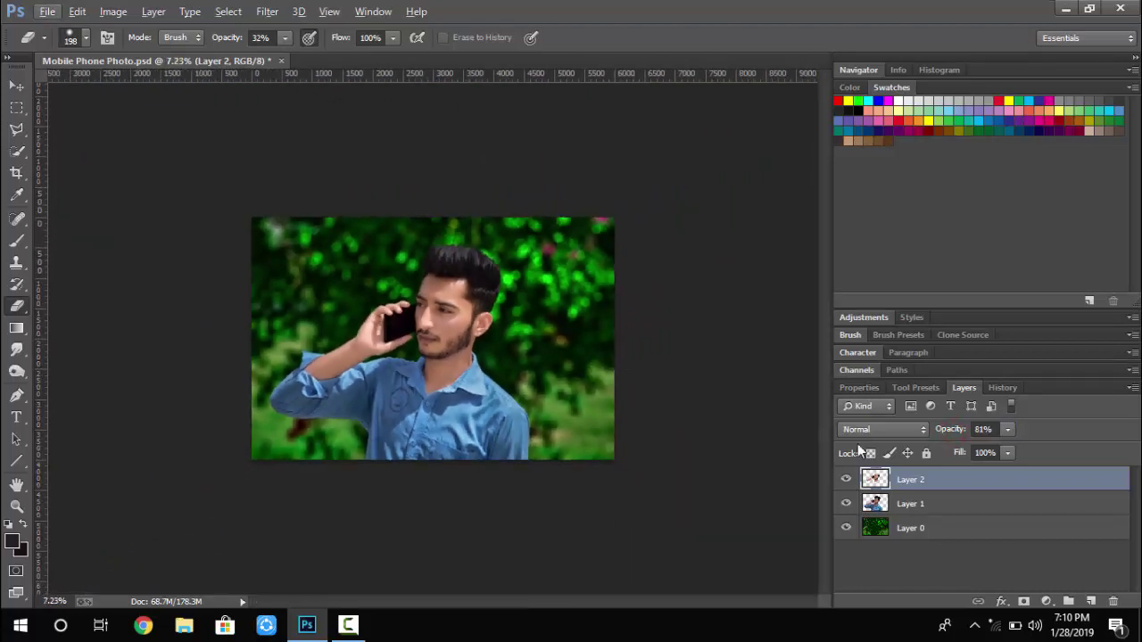
scroll(433, 306, up, 5)
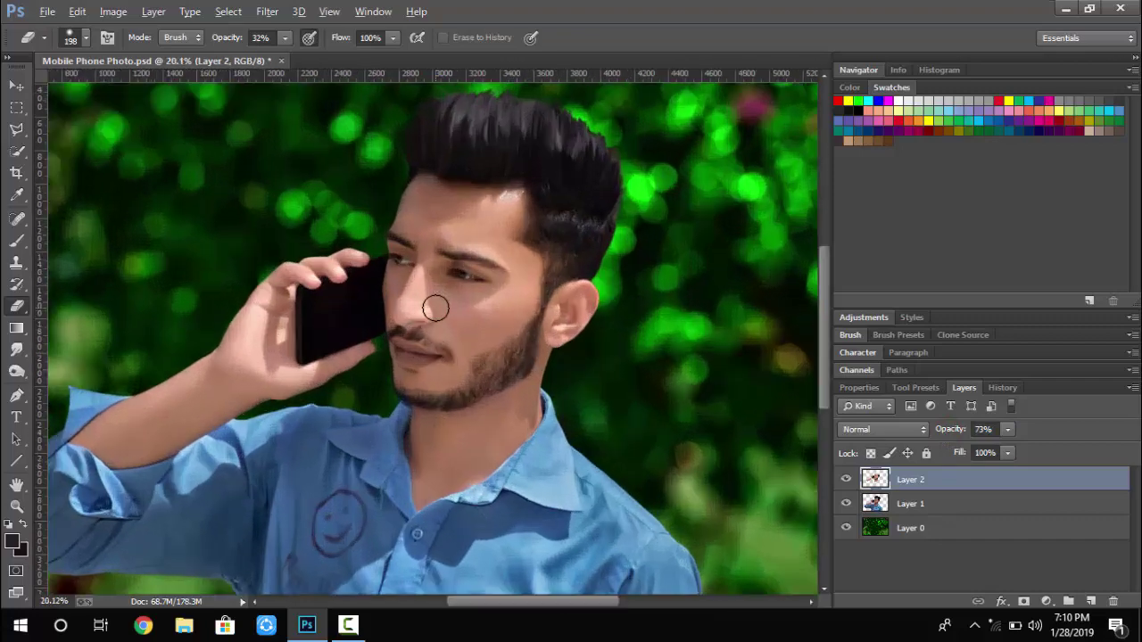
Erase Layer 2's skin effect from the inner shirt collar edge below the neck with a soft 83 px eraser at 100% opacity
scroll(525, 541, up, 3)
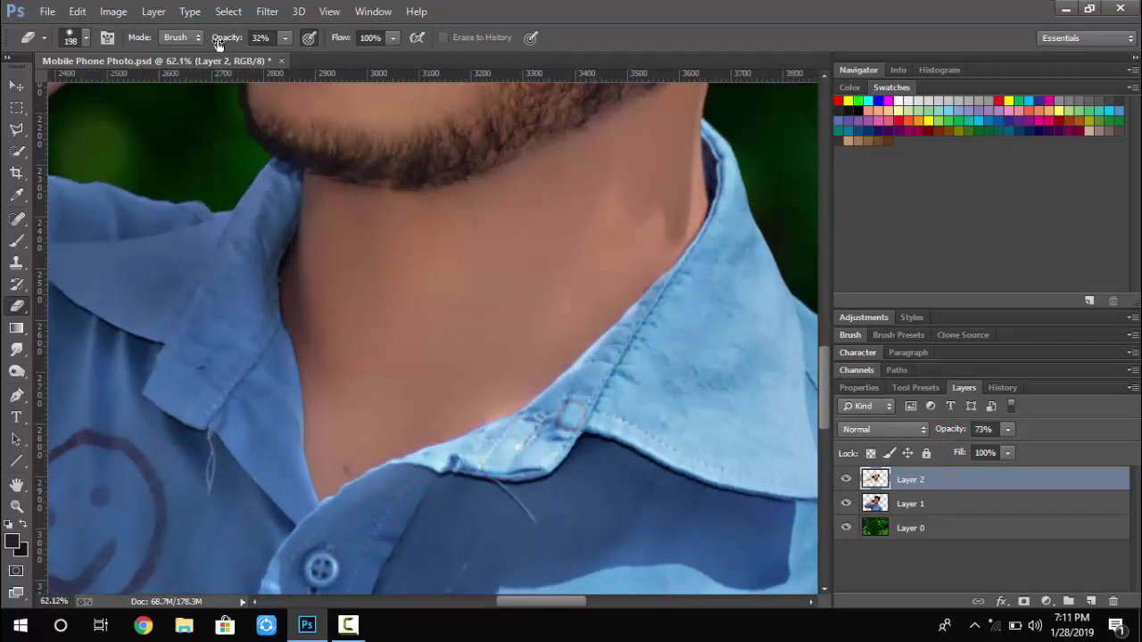
click(344, 530)
click(396, 496)
right_click(520, 475)
click(644, 429)
drag(643, 472, 494, 439)
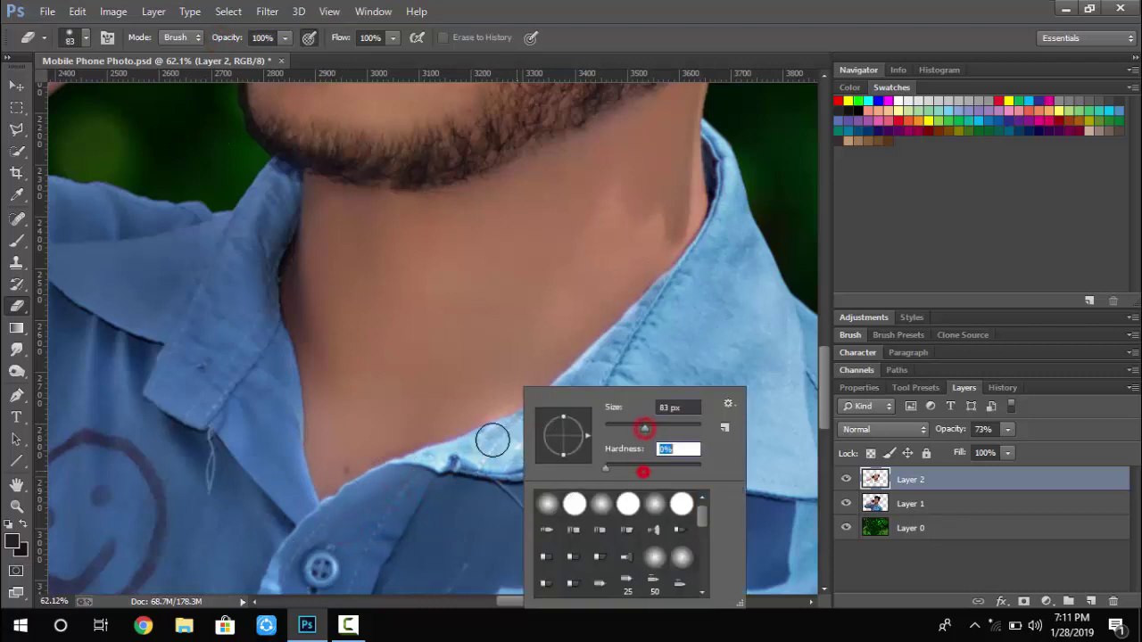
click(337, 517)
click(352, 495)
click(437, 458)
click(485, 445)
click(547, 403)
Enlarge the eraser to 149 px and clear Layer 2's remaining effect along the whole shirt collar and placket
right_click(619, 340)
click(773, 379)
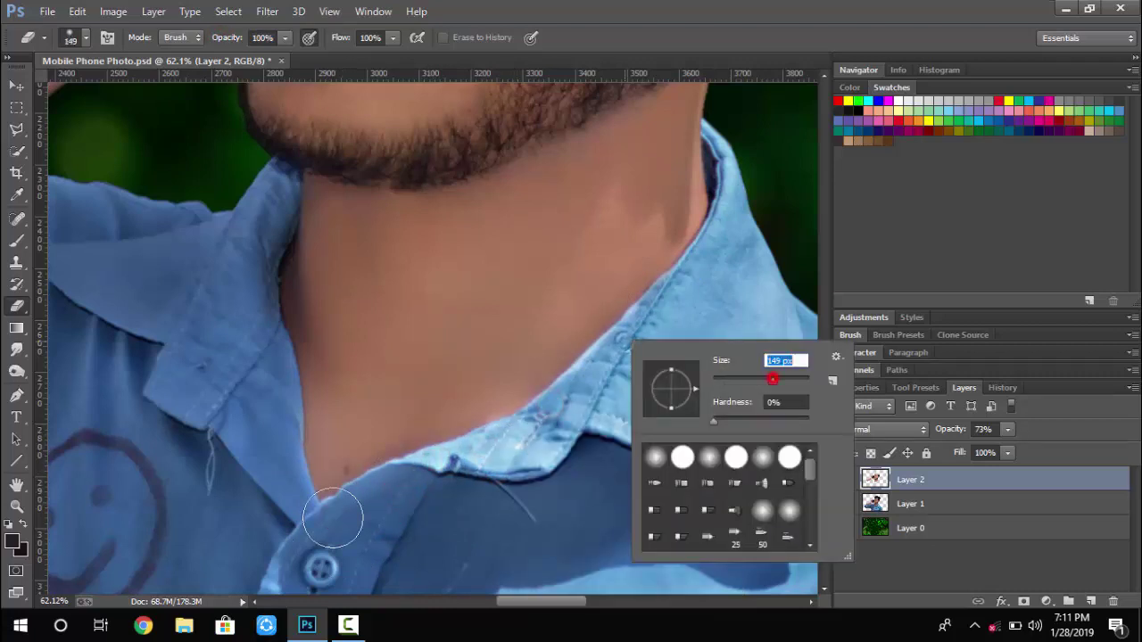
click(334, 521)
click(413, 476)
click(515, 441)
click(592, 395)
click(620, 339)
click(701, 255)
click(724, 169)
click(711, 285)
click(663, 313)
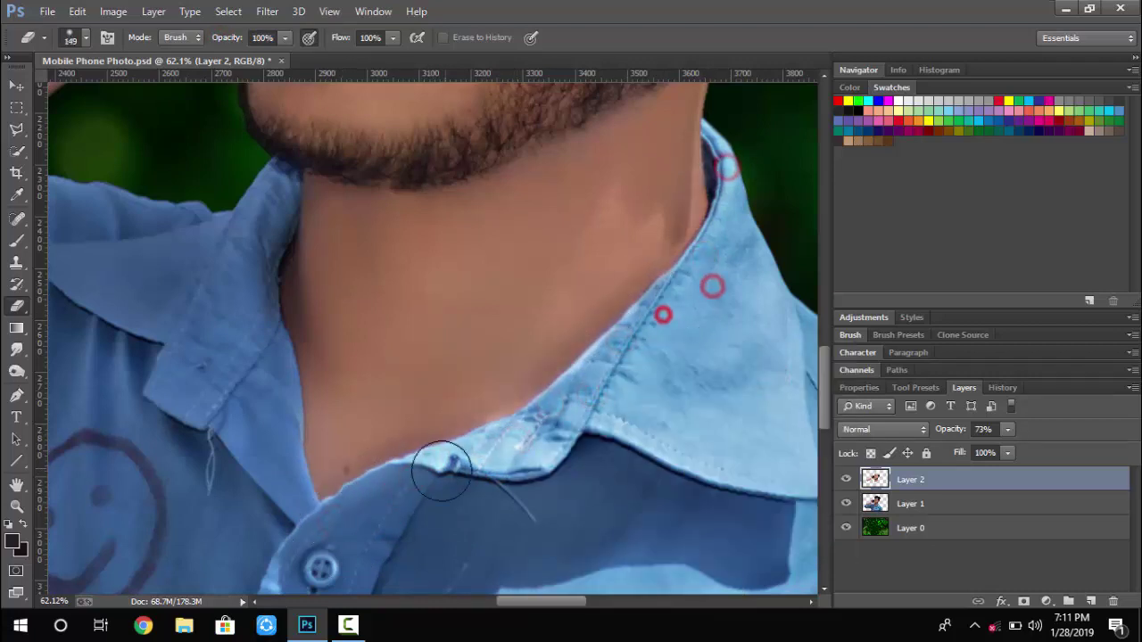
click(286, 508)
Set Layer 2's opacity to 89% and merge it down into Layer 1
scroll(275, 472, down, 6)
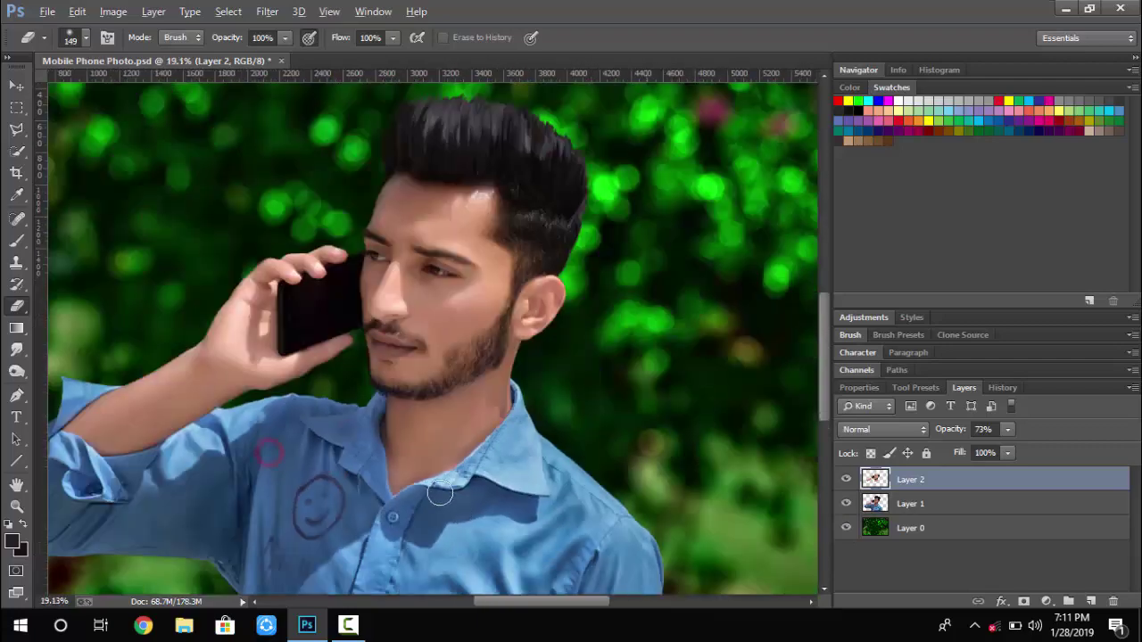
scroll(435, 453, up, 3)
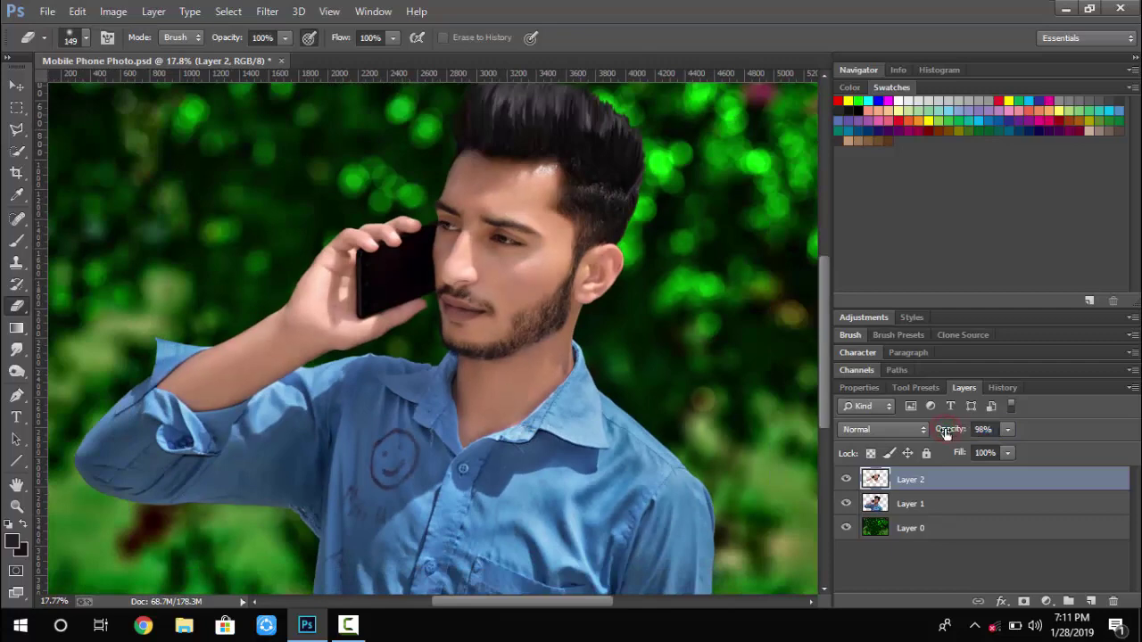
scroll(748, 404, down, 1)
scroll(164, 433, up, 3)
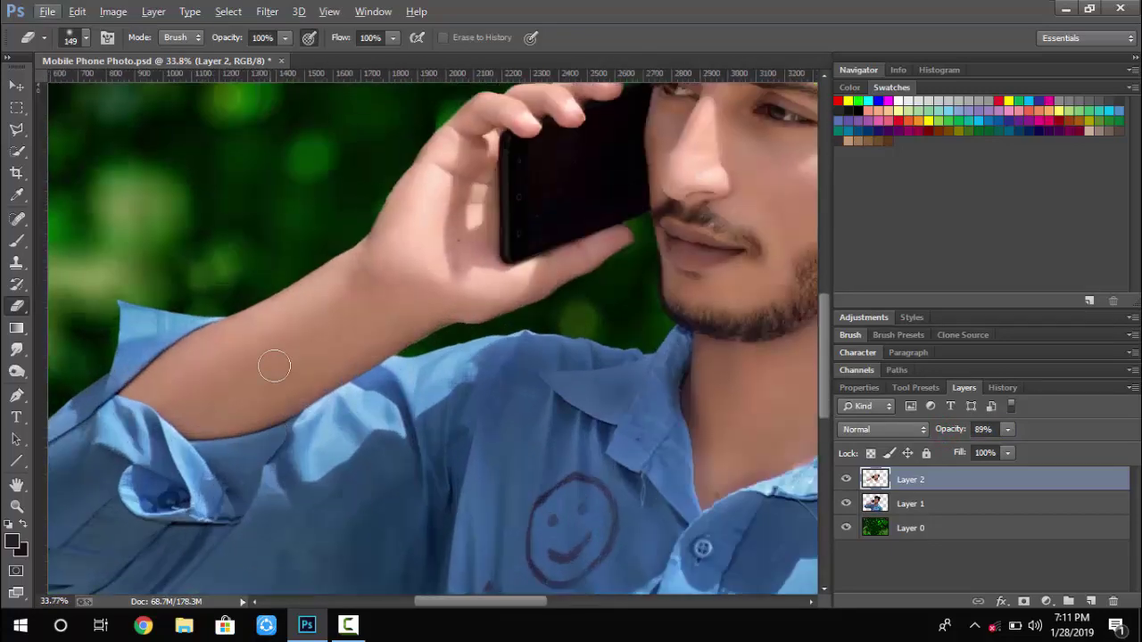
click(319, 318)
scroll(268, 384, down, 3)
click(845, 480)
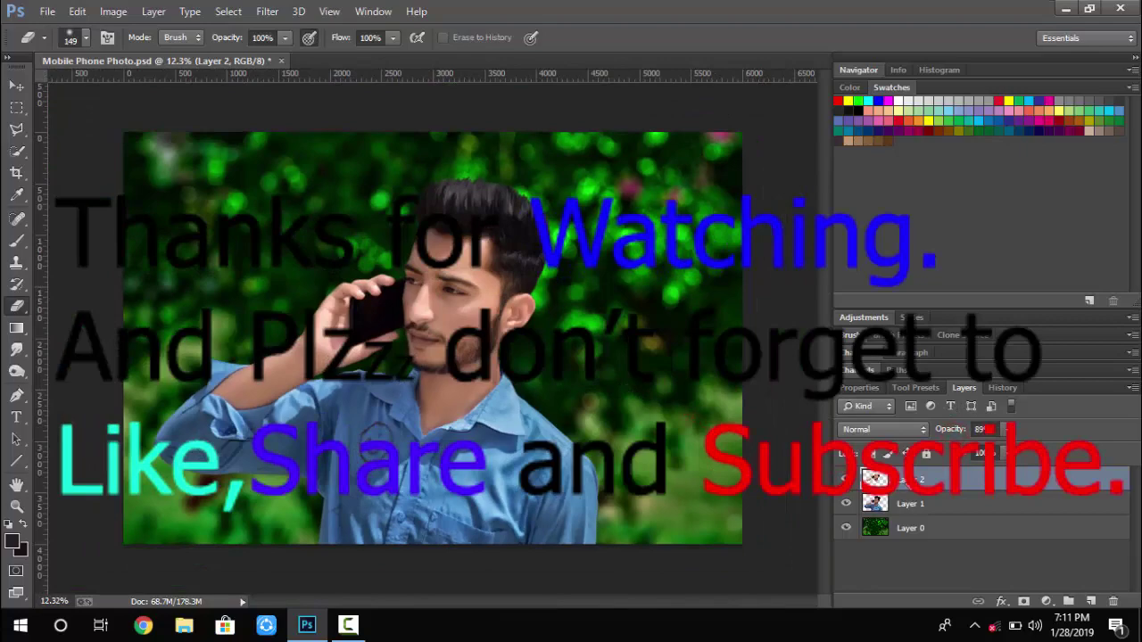
key(ctrl+e)
scroll(522, 355, up, 5)
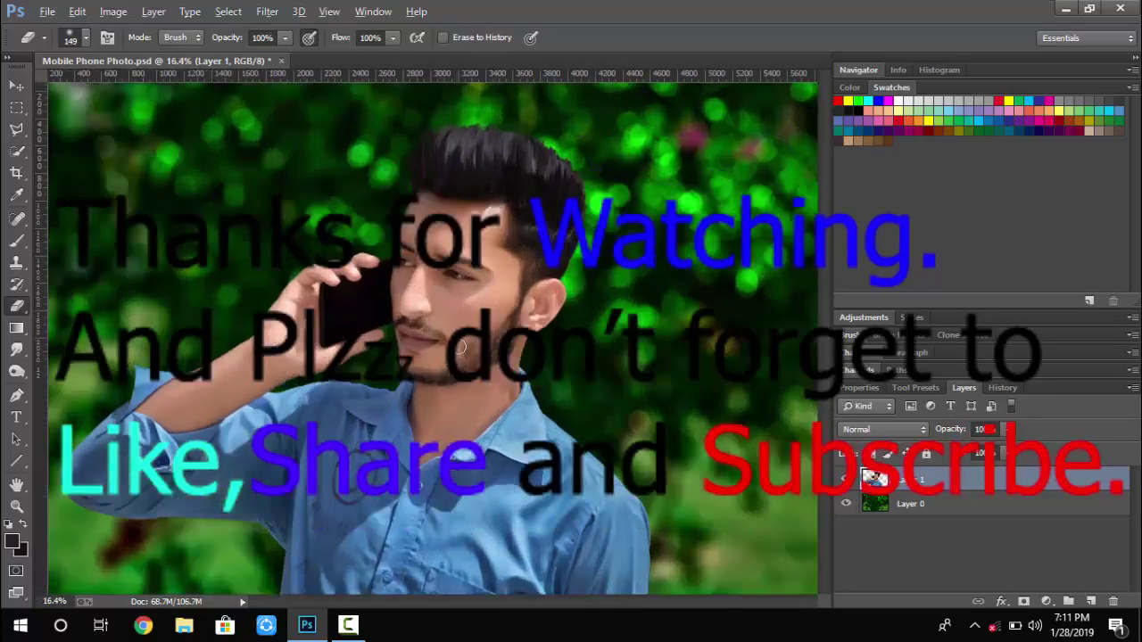